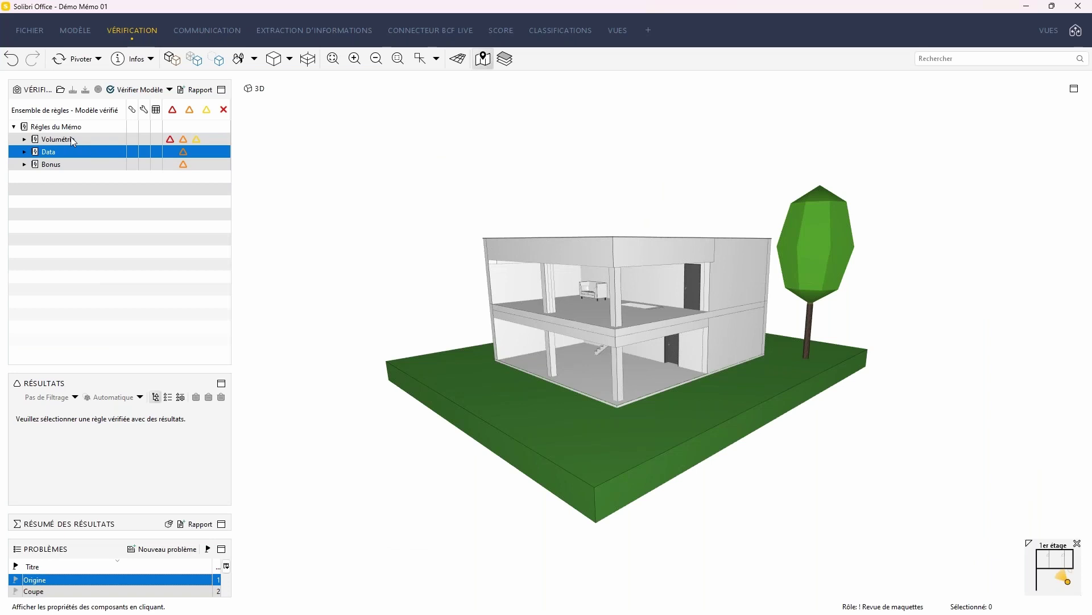
Widen the verification panel and list the missing-component results of the Composants requis rule under Volumétrie, Règle 11.
left_click(23, 140)
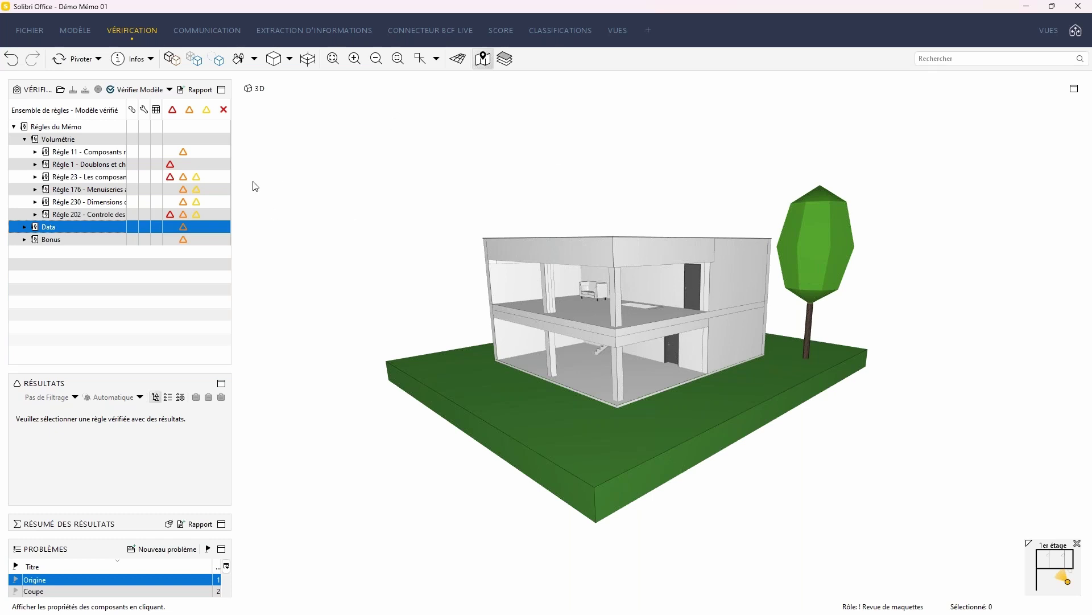
left_click_drag(235, 143, 308, 144)
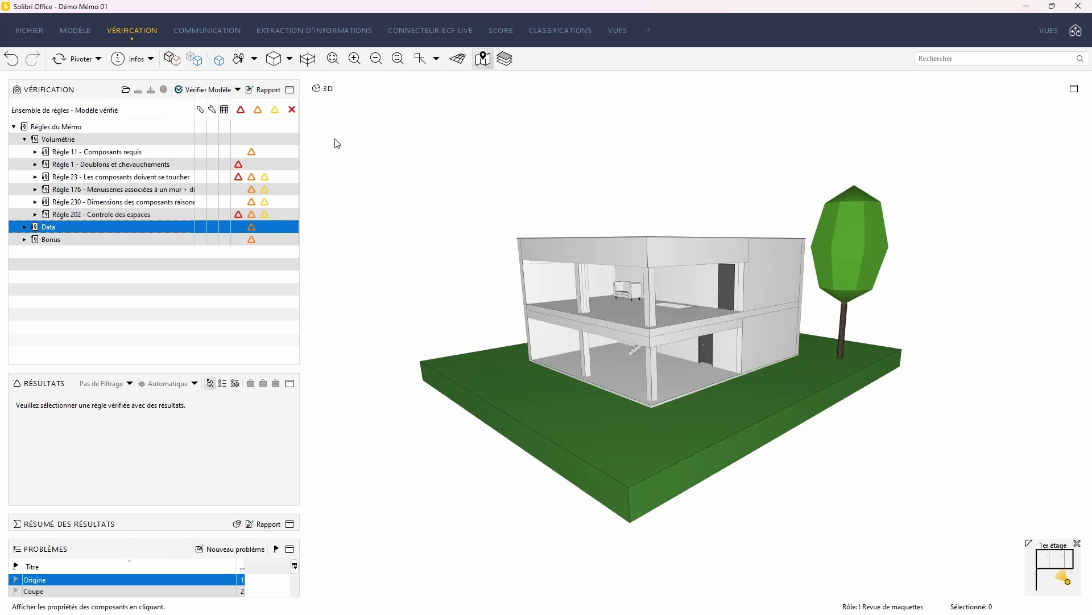
left_click(105, 152)
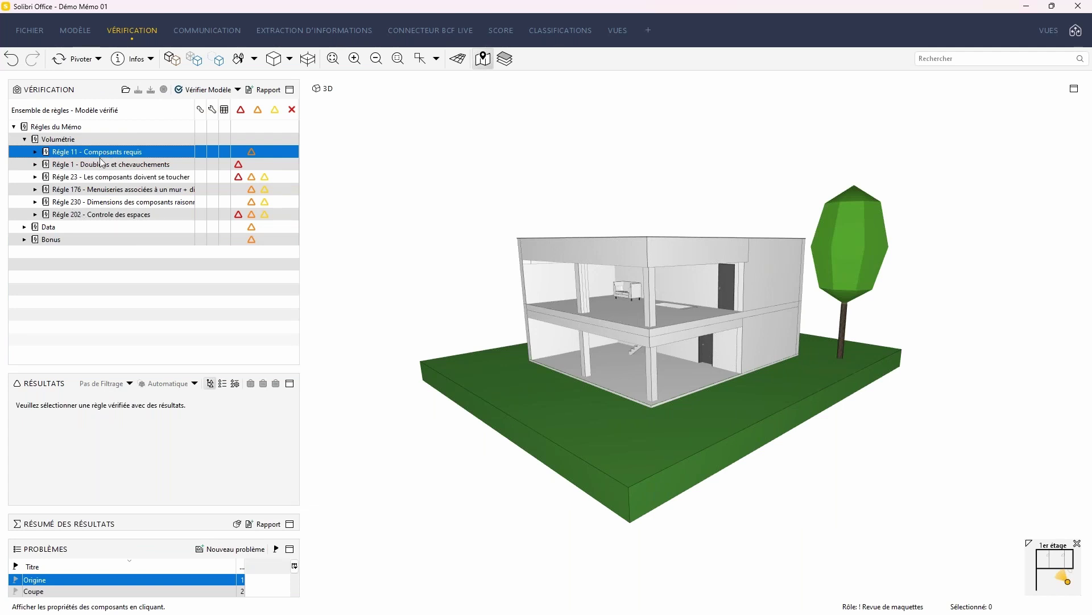
left_click(35, 151)
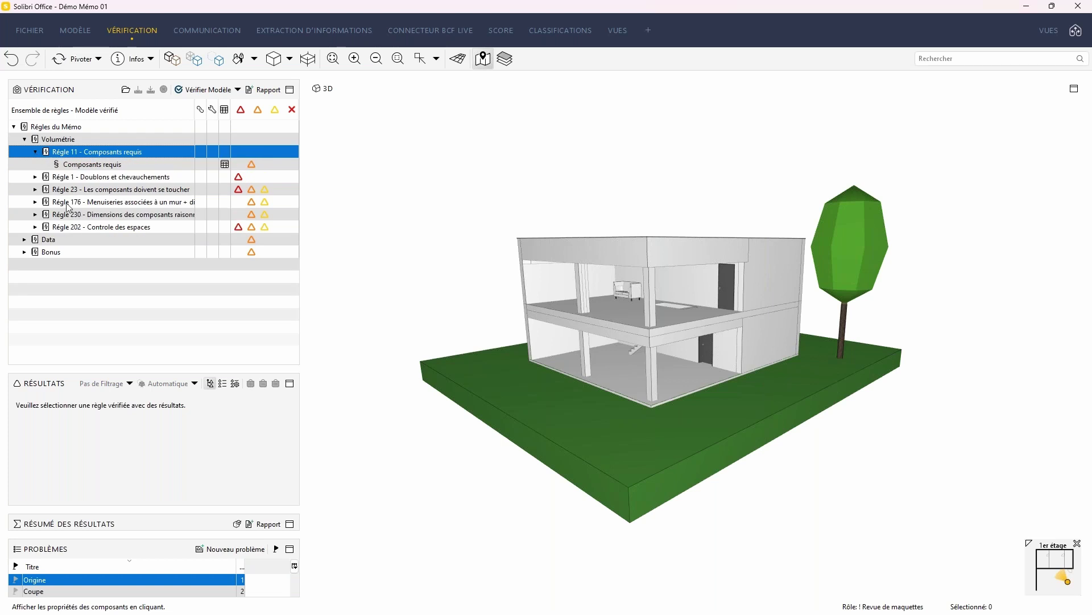
left_click(93, 165)
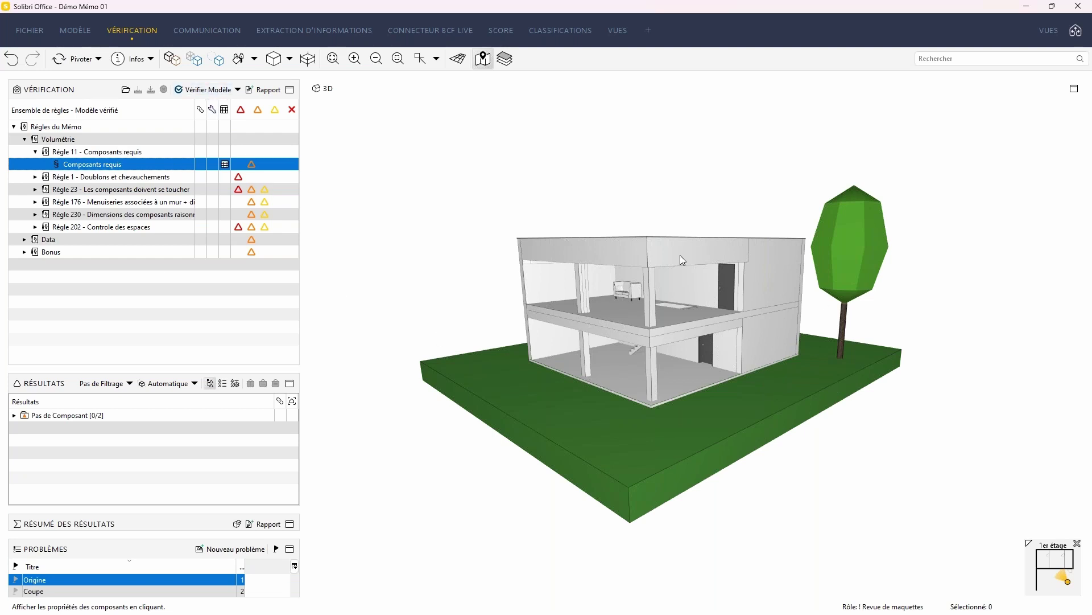
left_click(15, 415)
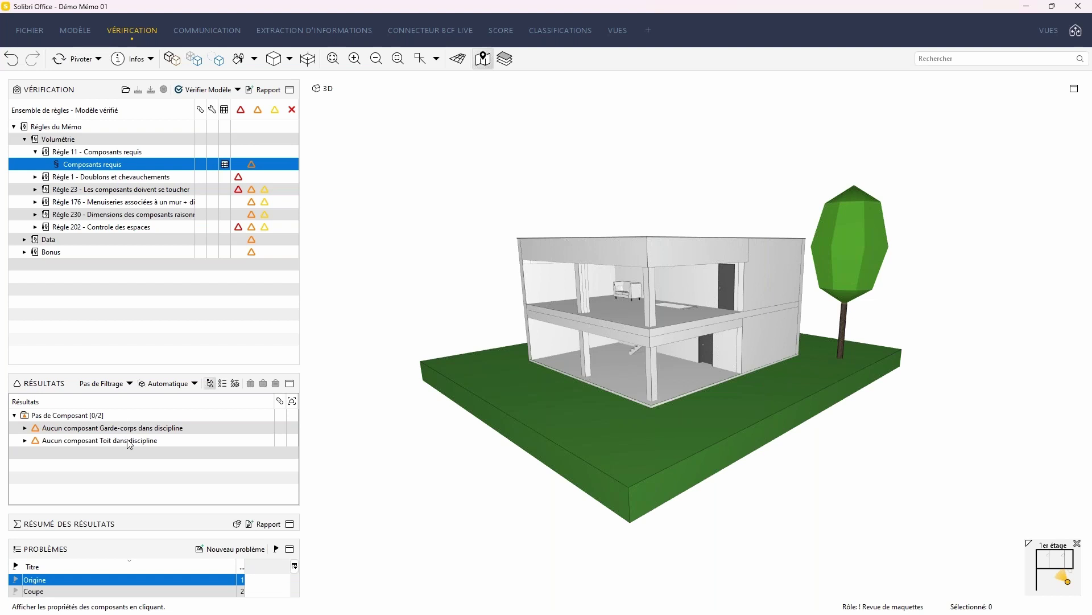
Review the parameters of the Composants requis rule, and check the building's roof in the 3D model.
right_click(142, 168)
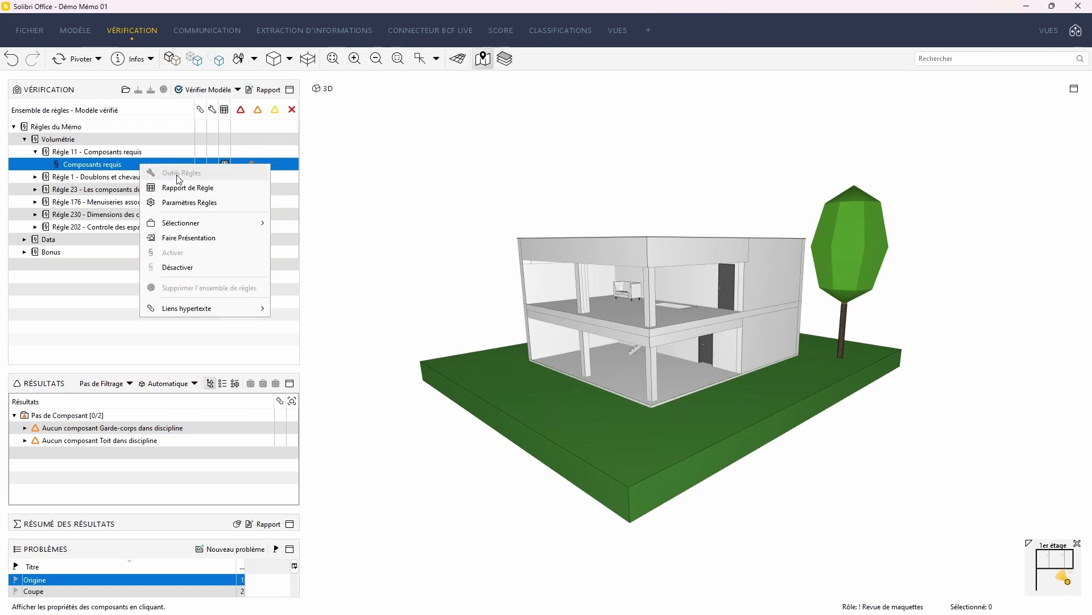
left_click(206, 202)
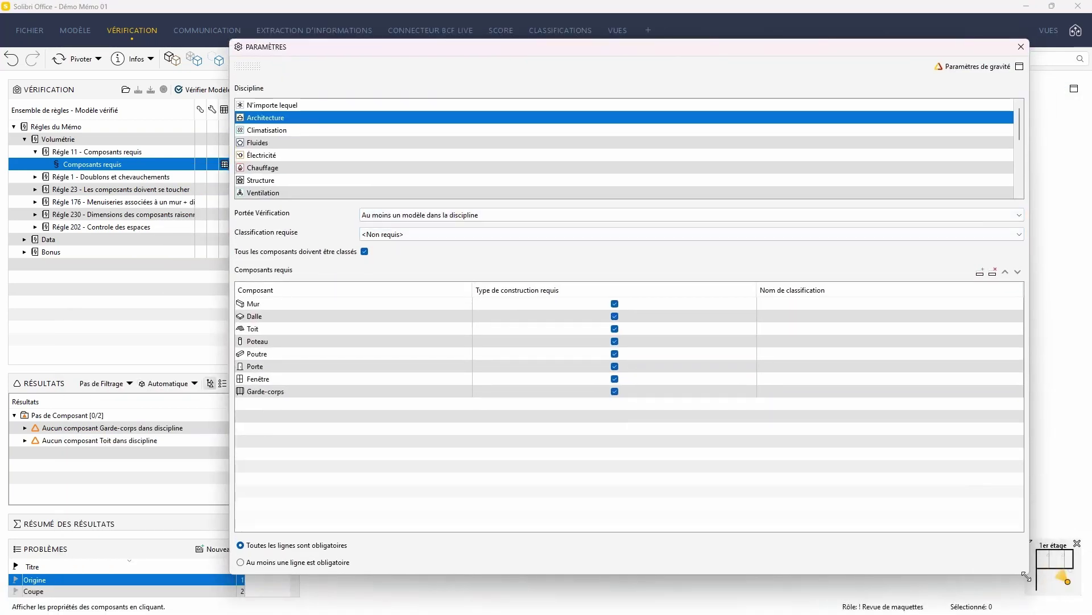
left_click_drag(1028, 573, 762, 453)
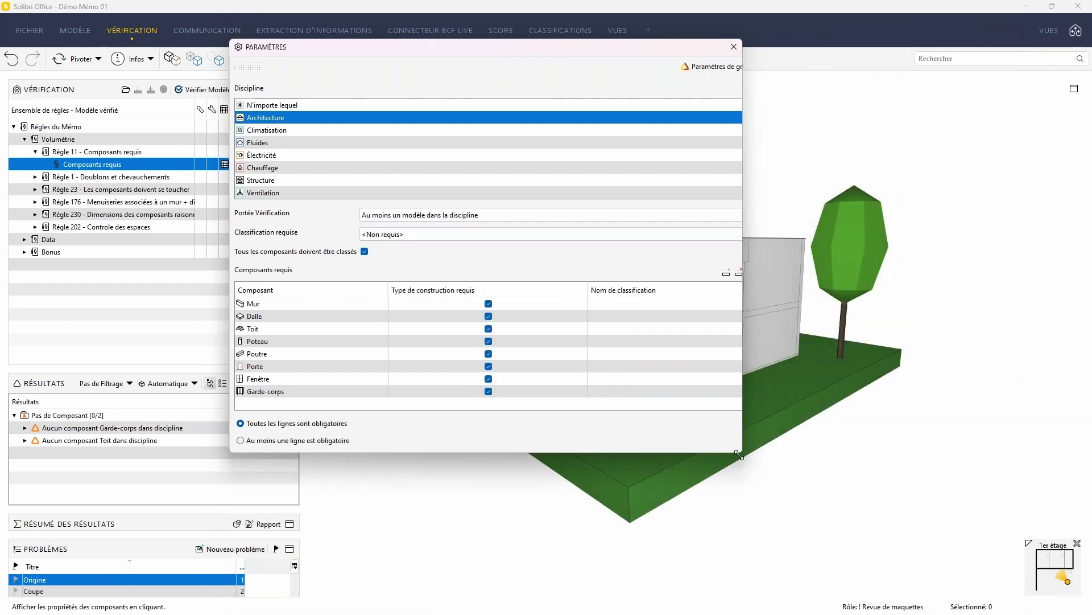
left_click_drag(459, 48, 752, 91)
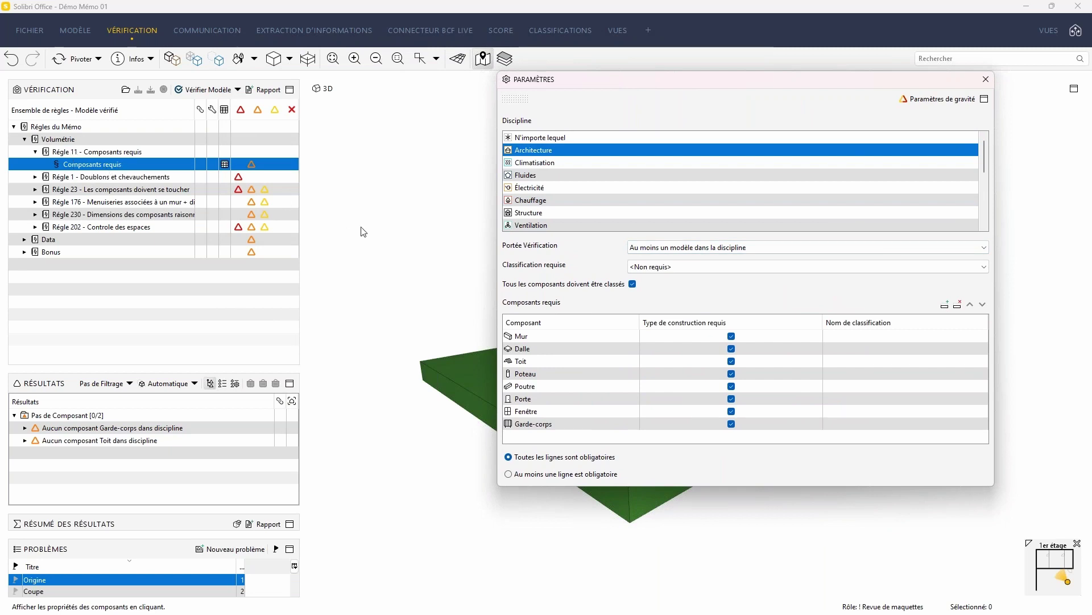
left_click_drag(710, 73, 648, 73)
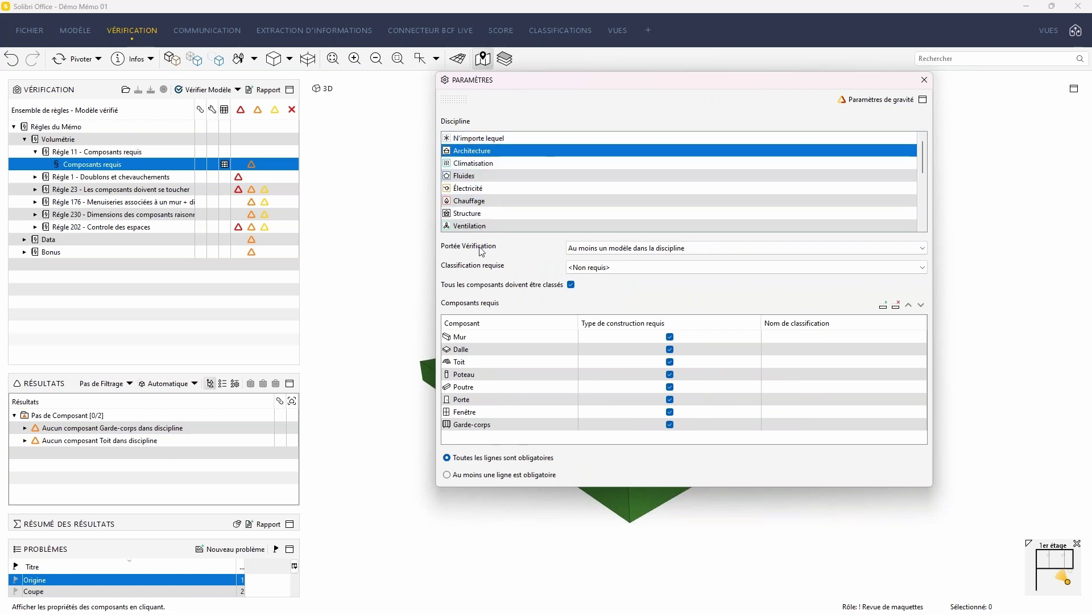
mouse_move(484, 252)
left_click_drag(676, 487, 676, 564)
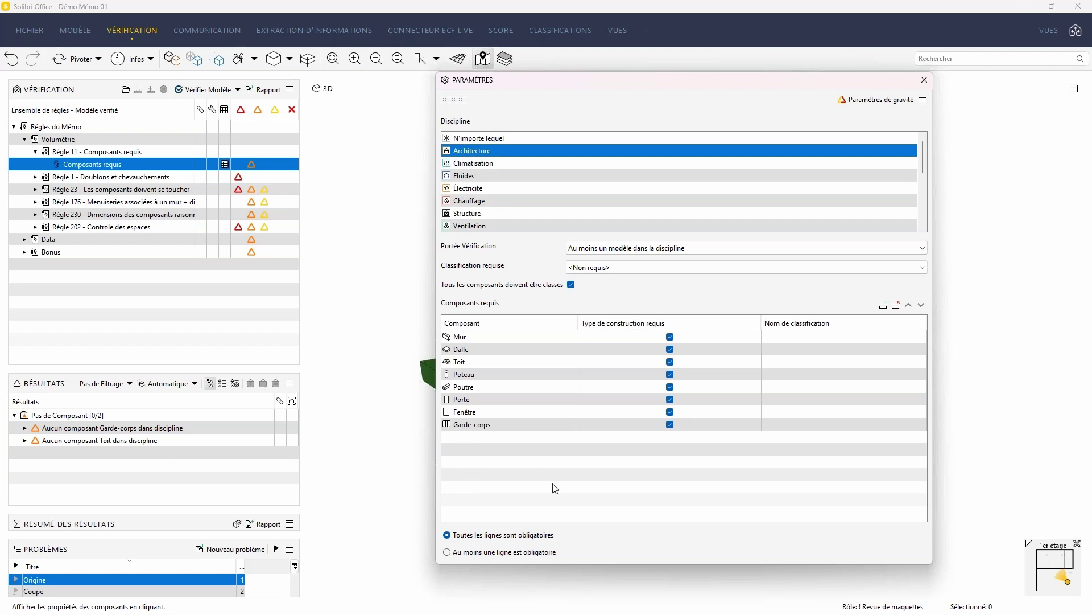
left_click(926, 79)
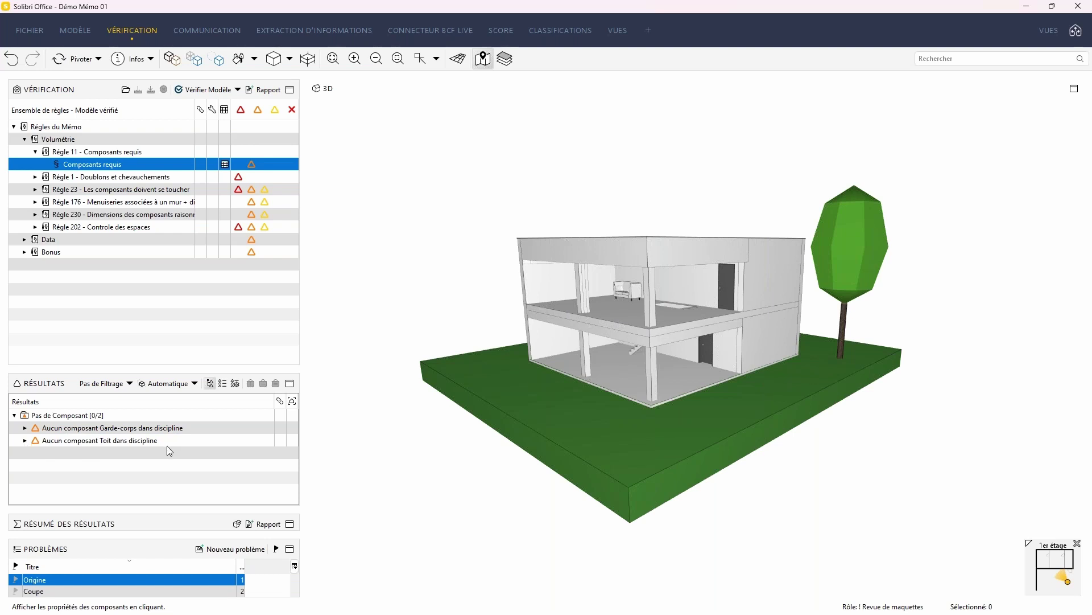
left_click_drag(475, 291, 660, 227)
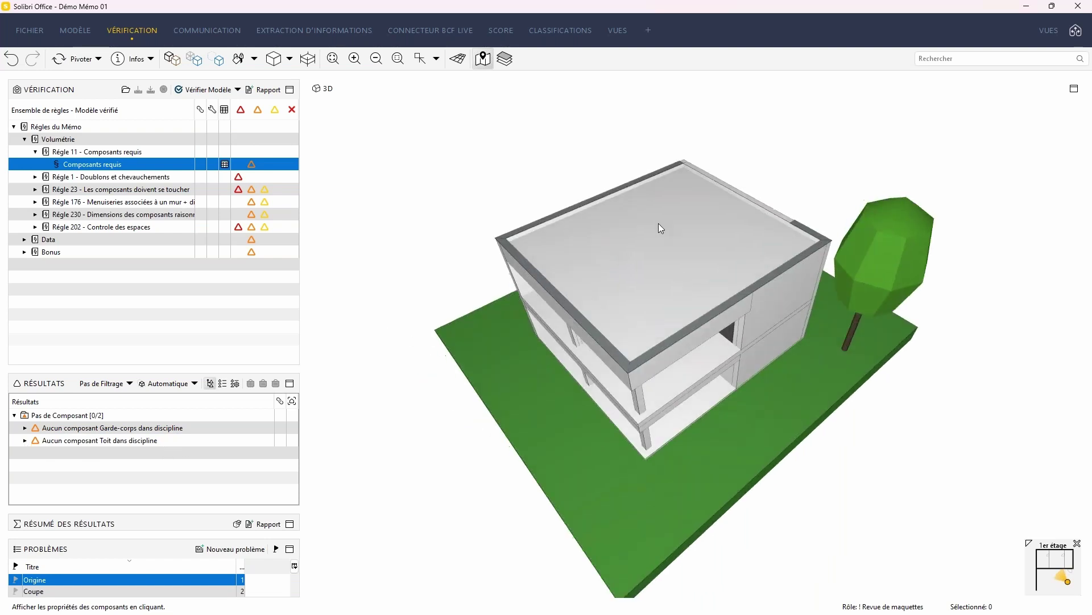
mouse_move(694, 264)
left_click_drag(777, 546, 754, 428)
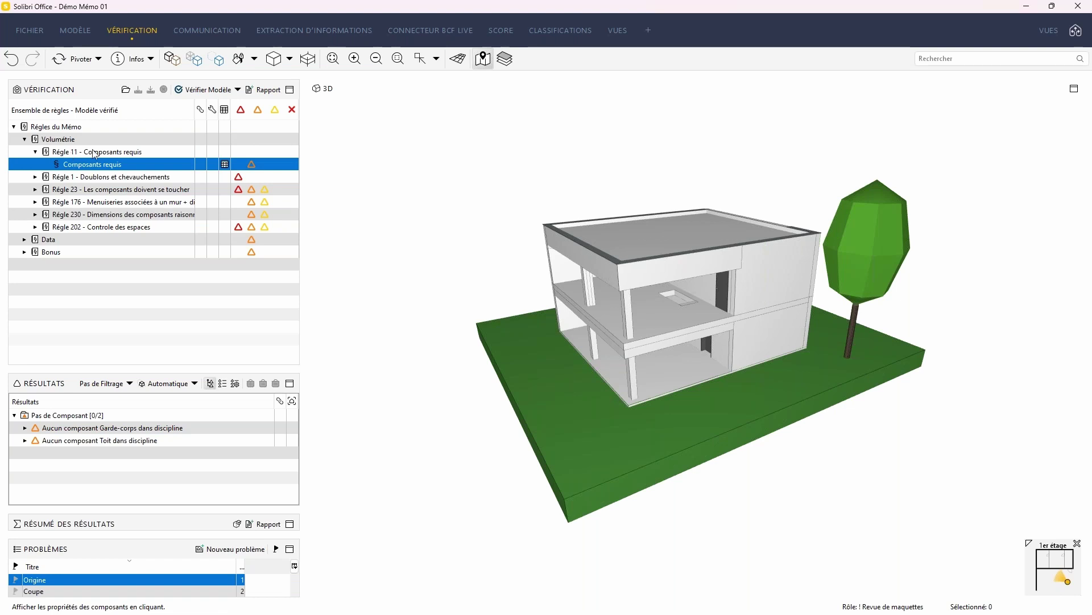
Expand Règle 1 - Doublons et chevauchements and review the parameters of its Intersections dalle-dalle rule.
left_click(71, 178)
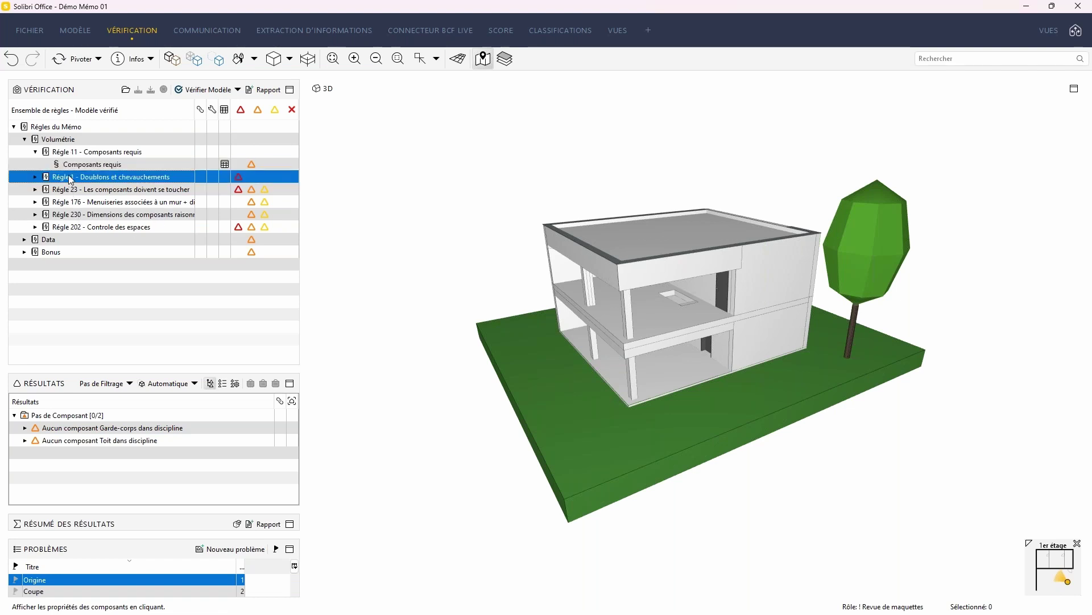
left_click(36, 178)
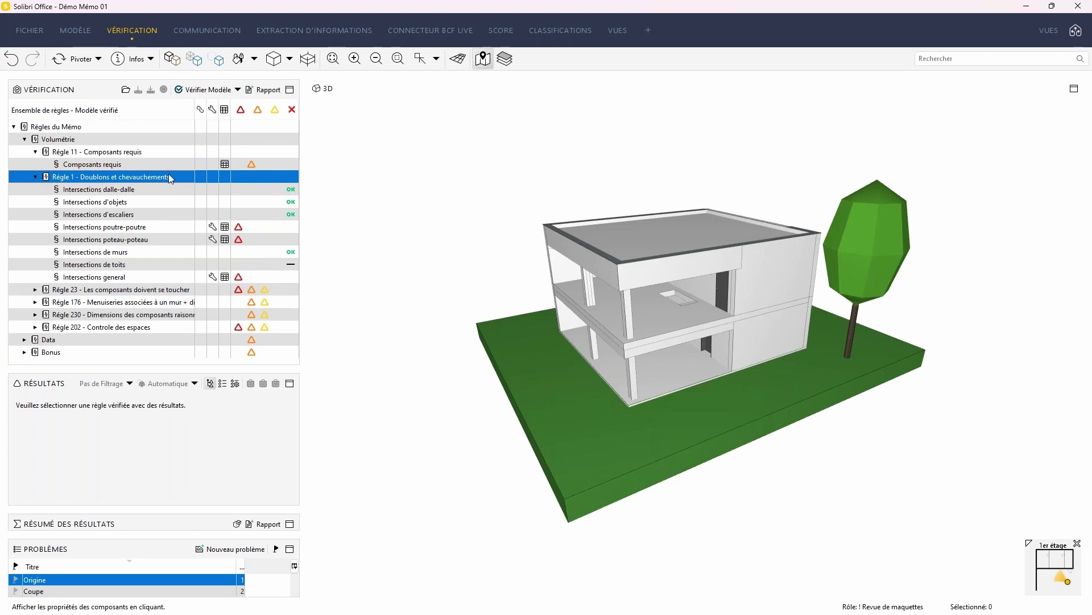
left_click(106, 190)
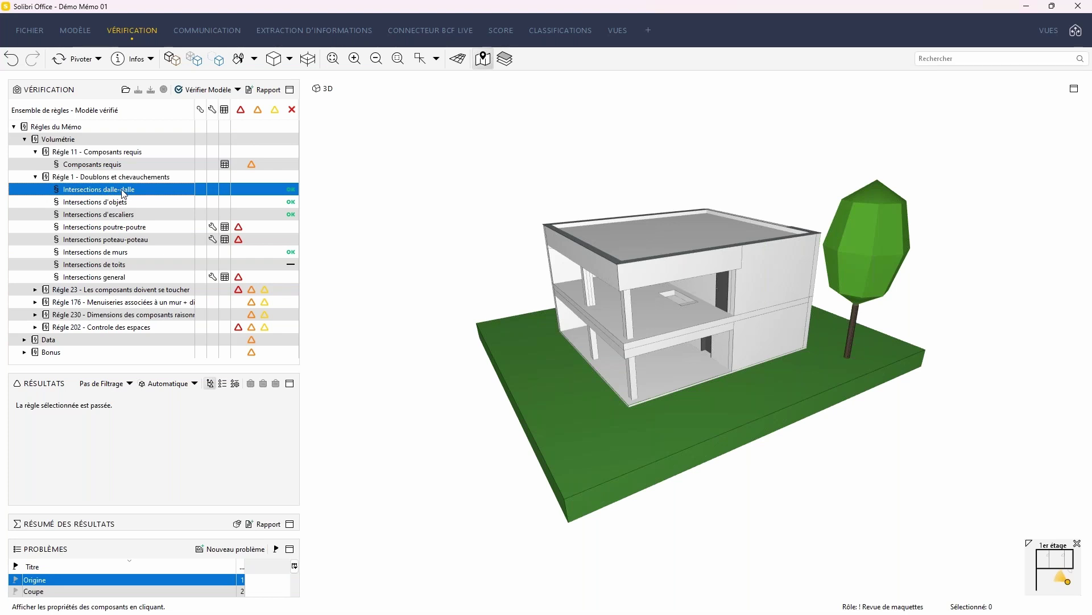
right_click(151, 191)
left_click(203, 229)
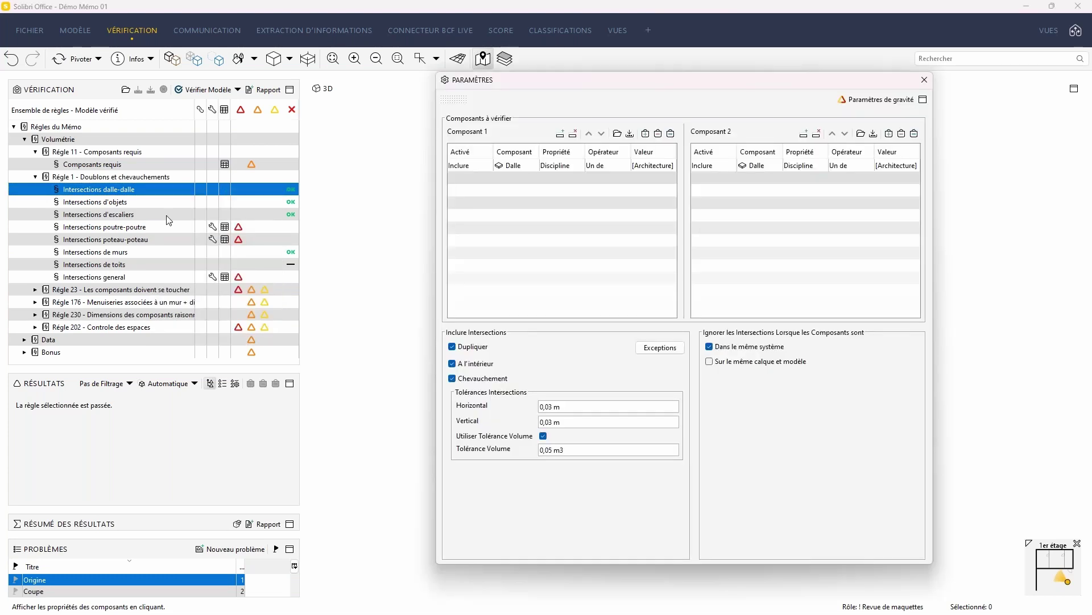
left_click_drag(932, 237, 1046, 224)
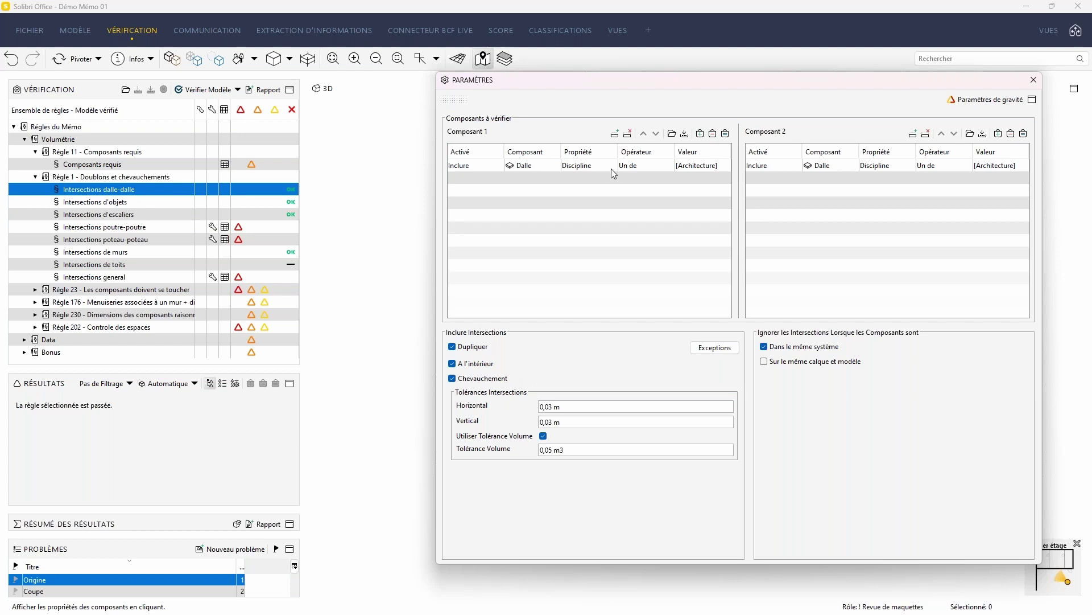
left_click(1034, 79)
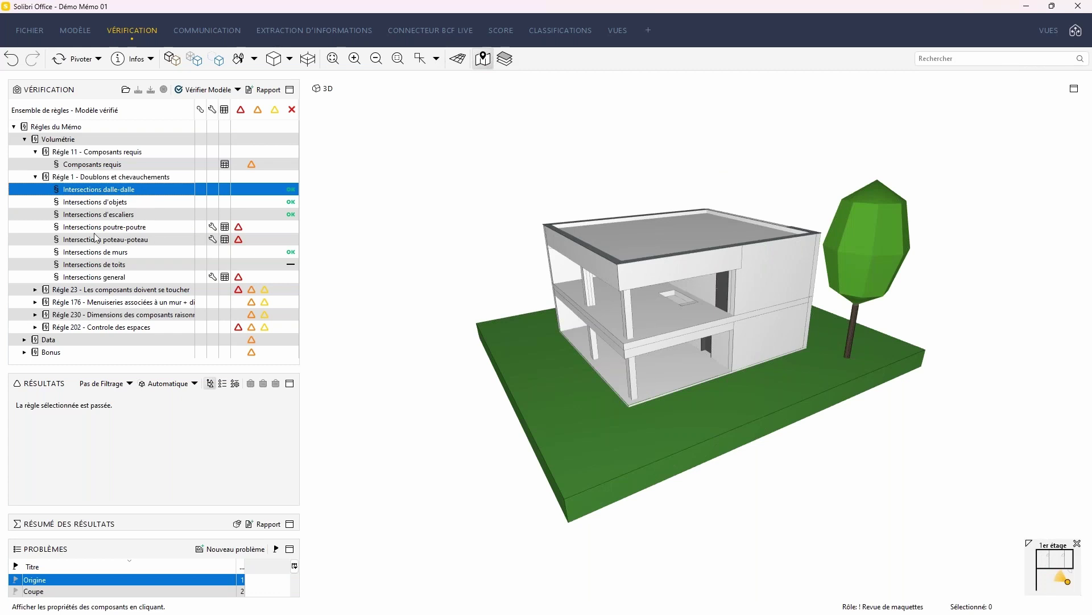
Show the Intersections poutre-poutre result for Poutre.0.1 and Poutre.0.3 close up in the 3D view.
left_click(143, 227)
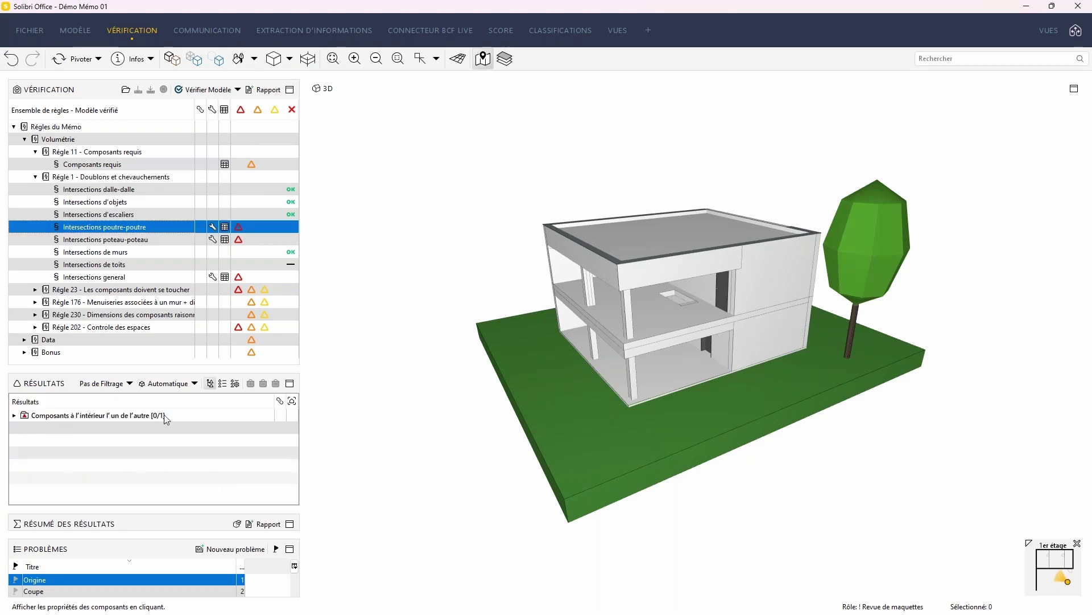
left_click(15, 416)
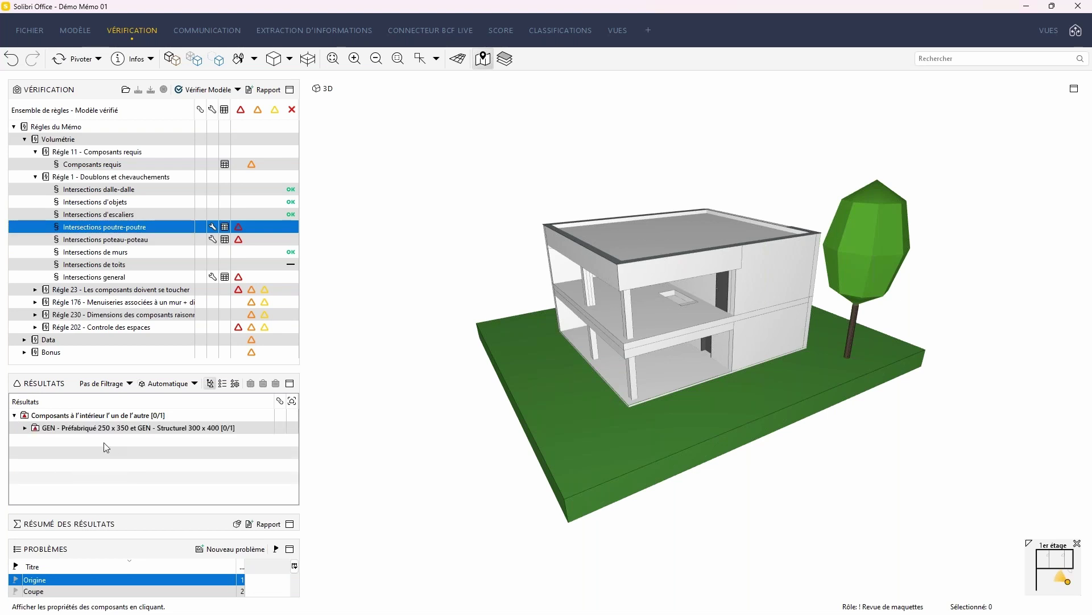
left_click(25, 427)
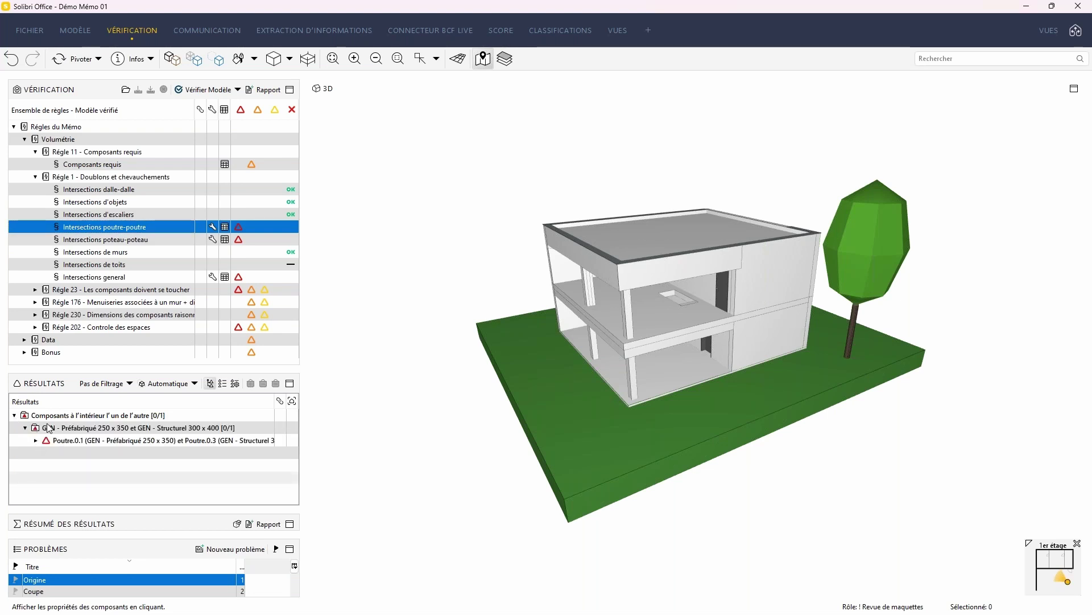
left_click(36, 441)
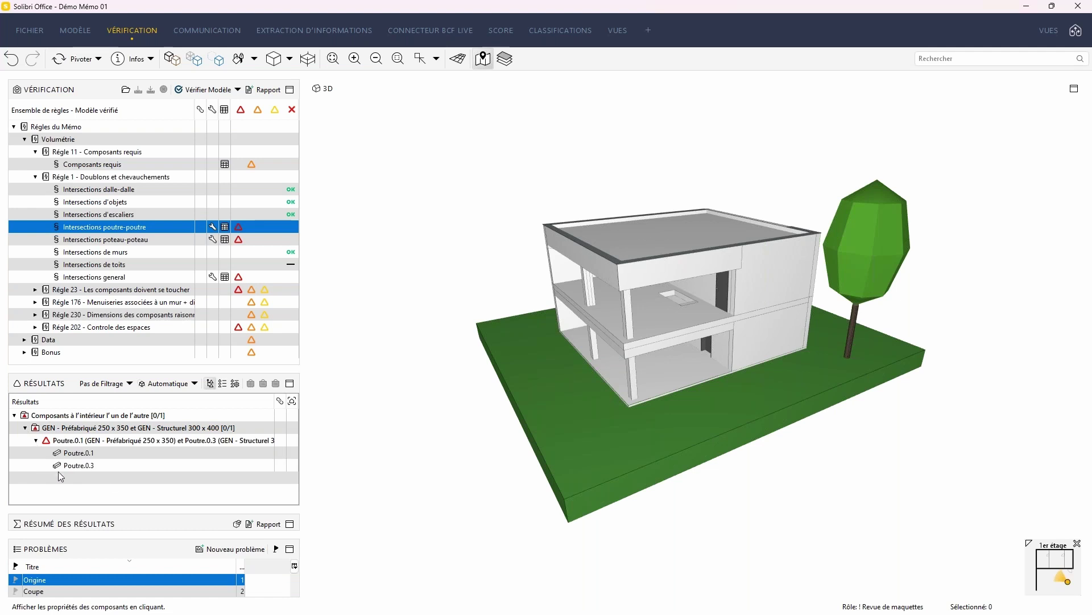
left_click(114, 441)
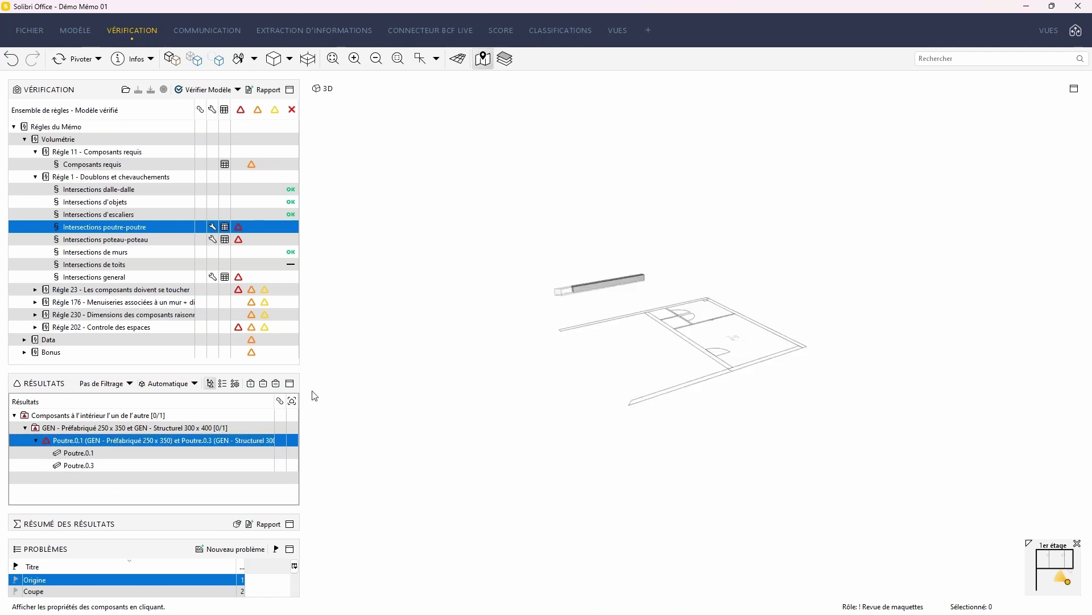
scroll(463, 358, "up", 5)
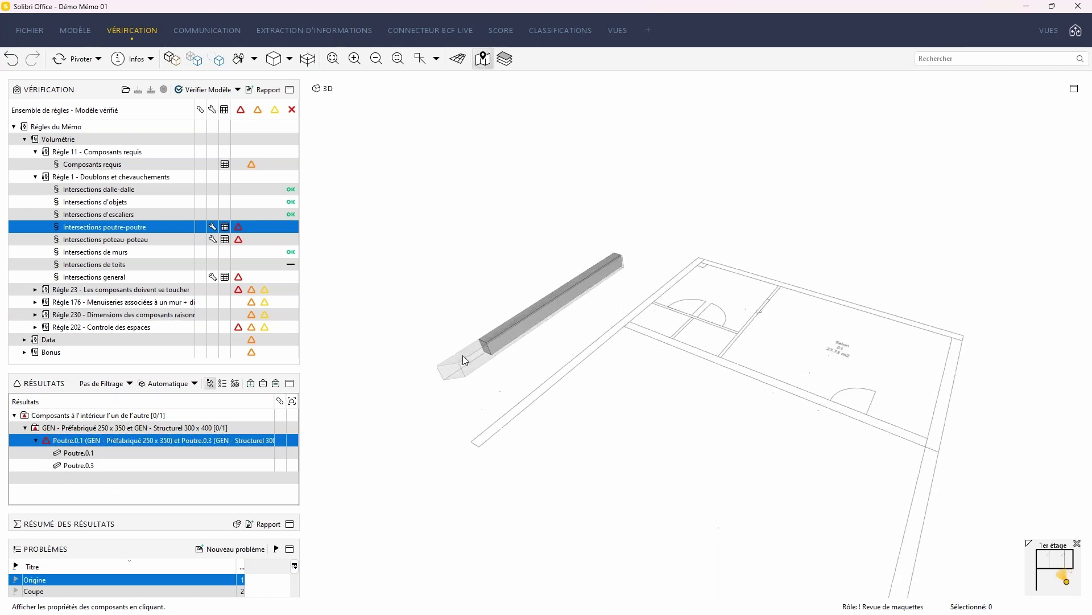
scroll(462, 355, "up", 3)
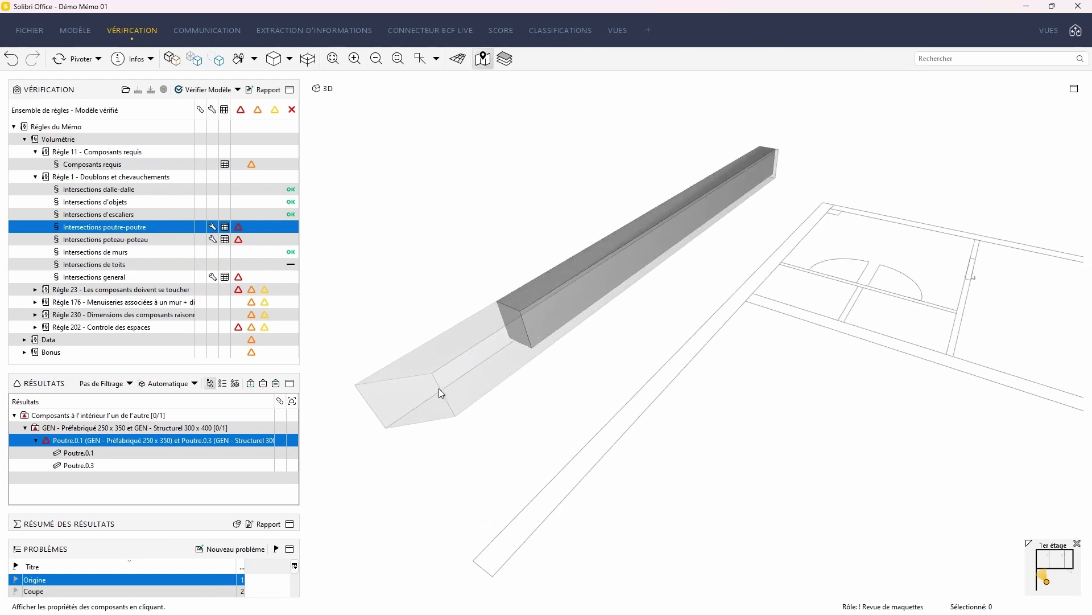
Highlight Poutre.0.3 and Poutre.0.1 individually to compare them, and return to the combined intersection result.
left_click(119, 456)
left_click(105, 469)
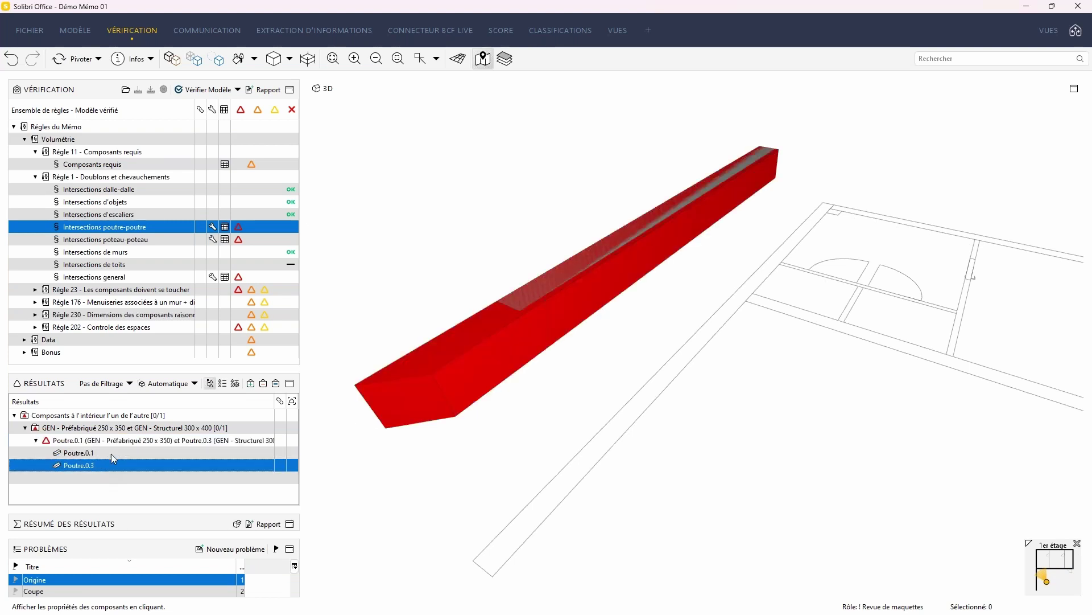
left_click(111, 452)
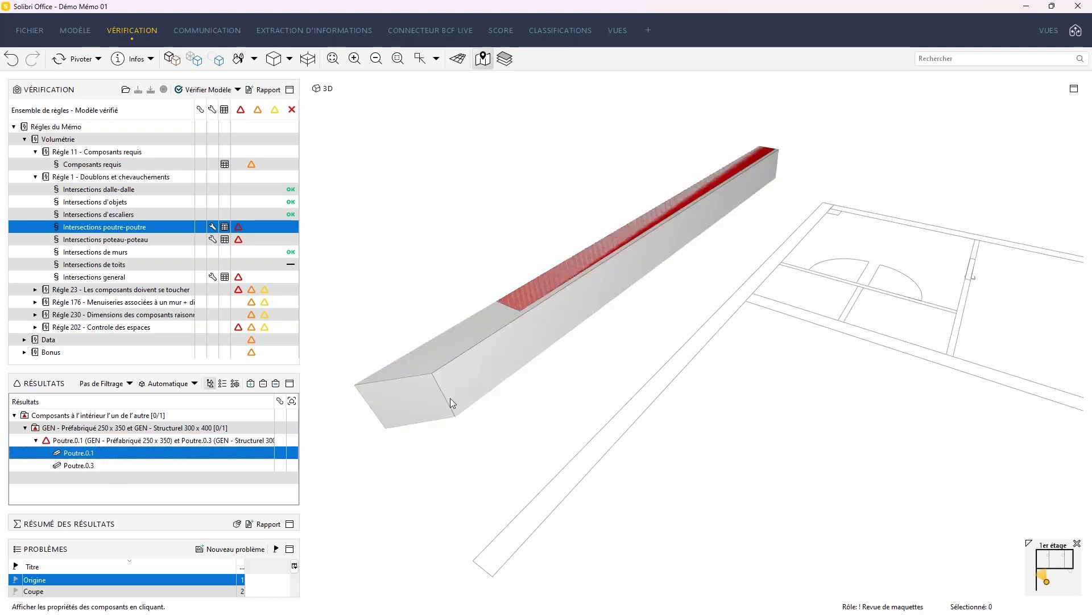
left_click(164, 441)
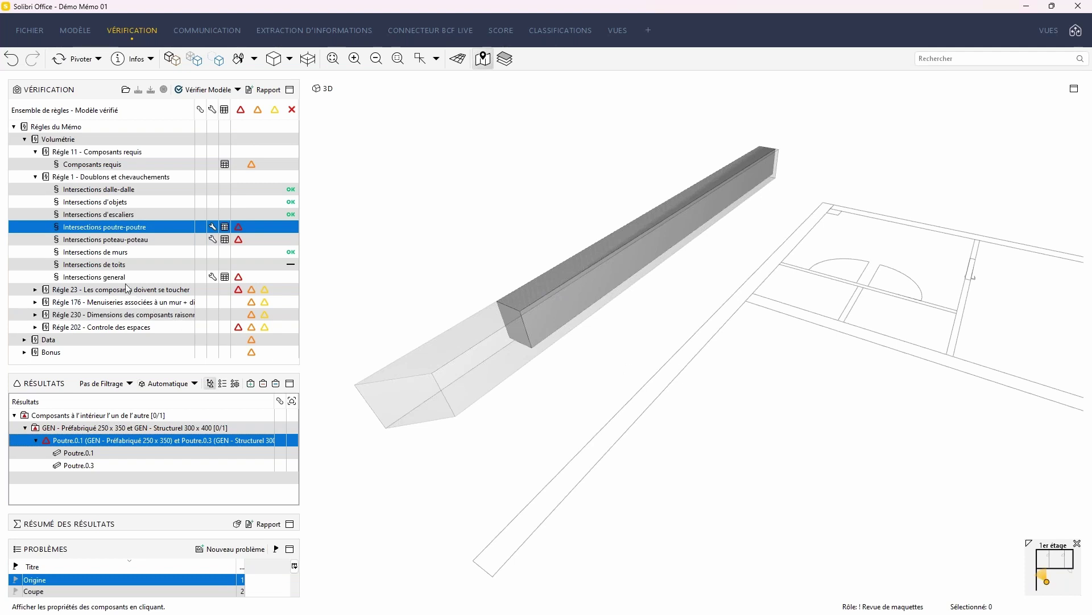
Show the Composants doublons result of the Intersections poteau-poteau rule in 3D and set the results display mode to Transparent.
left_click(132, 242)
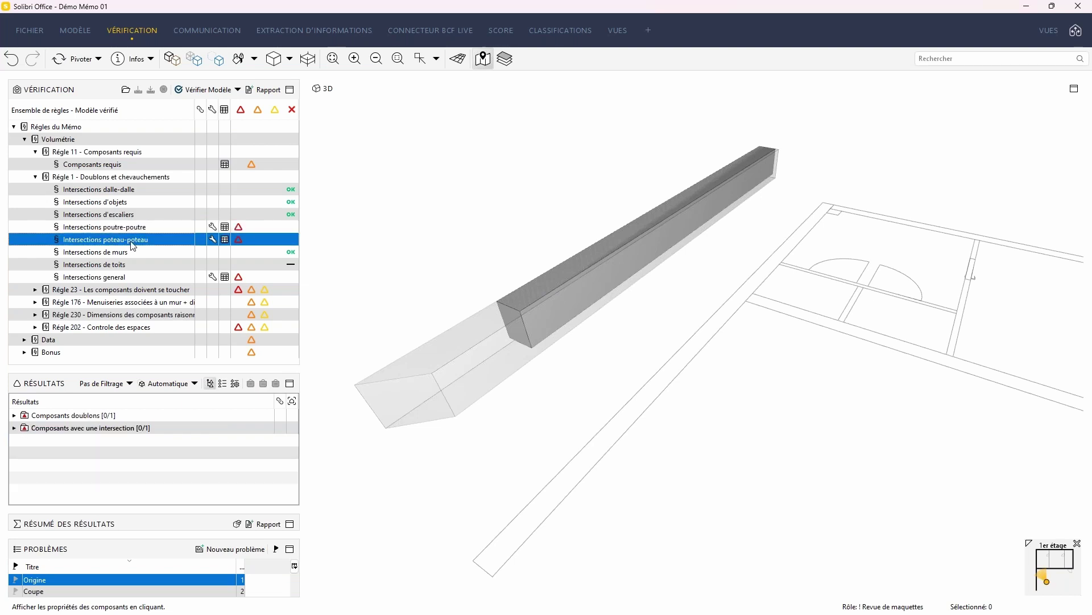
left_click(66, 416)
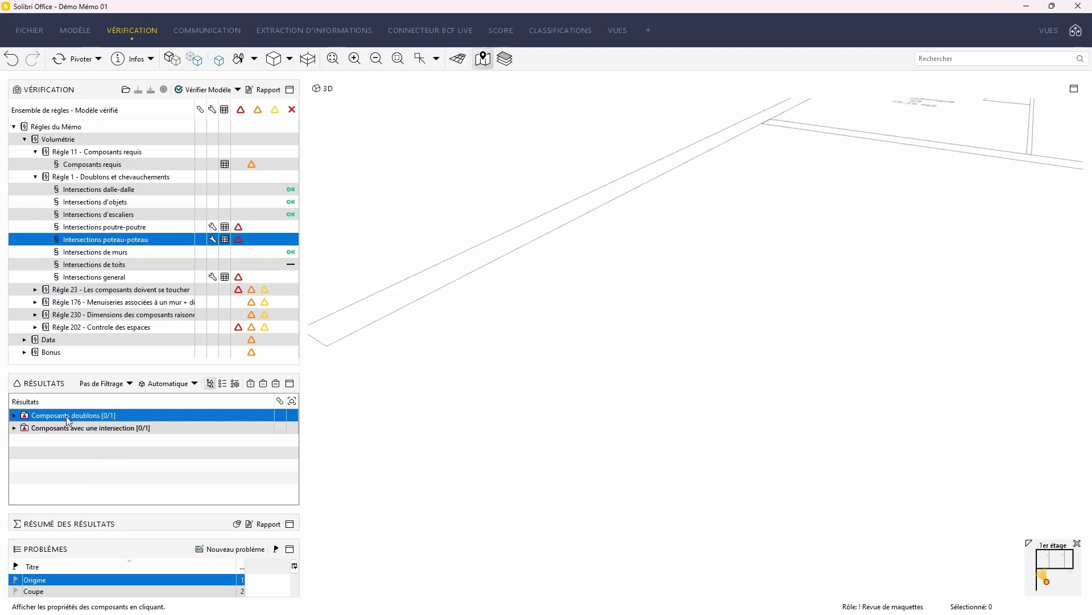
double_click(66, 415)
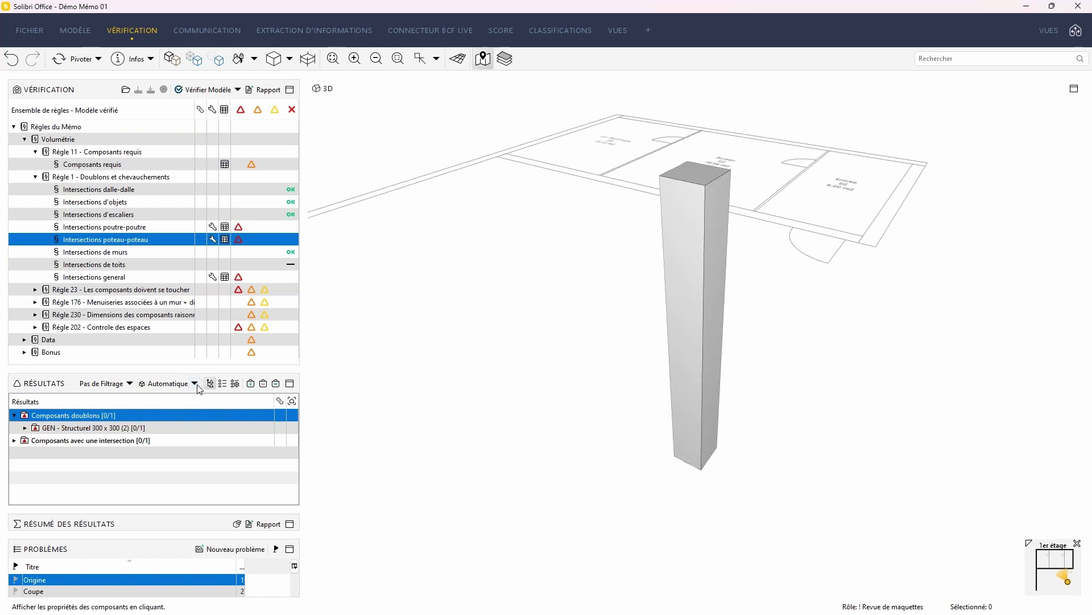
left_click(194, 383)
left_click(171, 414)
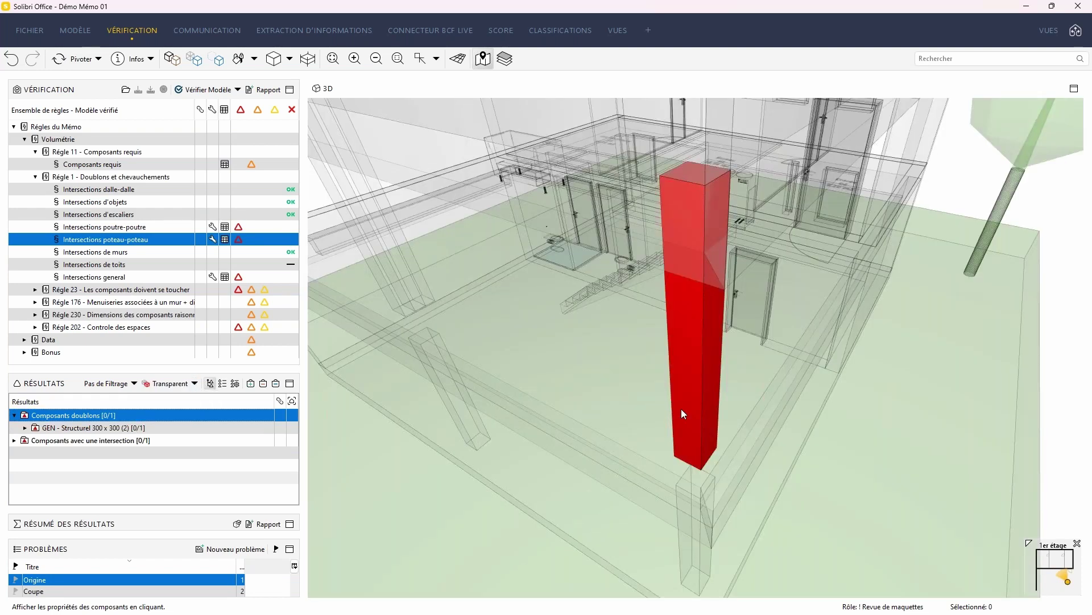
Expand the Composants doublons result of the Intersections poteau-poteau rule down to the Poteau.1.2 and Poteau.1.4 components.
scroll(680, 408, "down", 5)
mouse_move(698, 455)
left_mouse_down()
mouse_move(541, 386)
mouse_move(689, 333)
mouse_move(785, 349)
mouse_move(587, 368)
mouse_move(561, 383)
mouse_move(701, 401)
left_mouse_up()
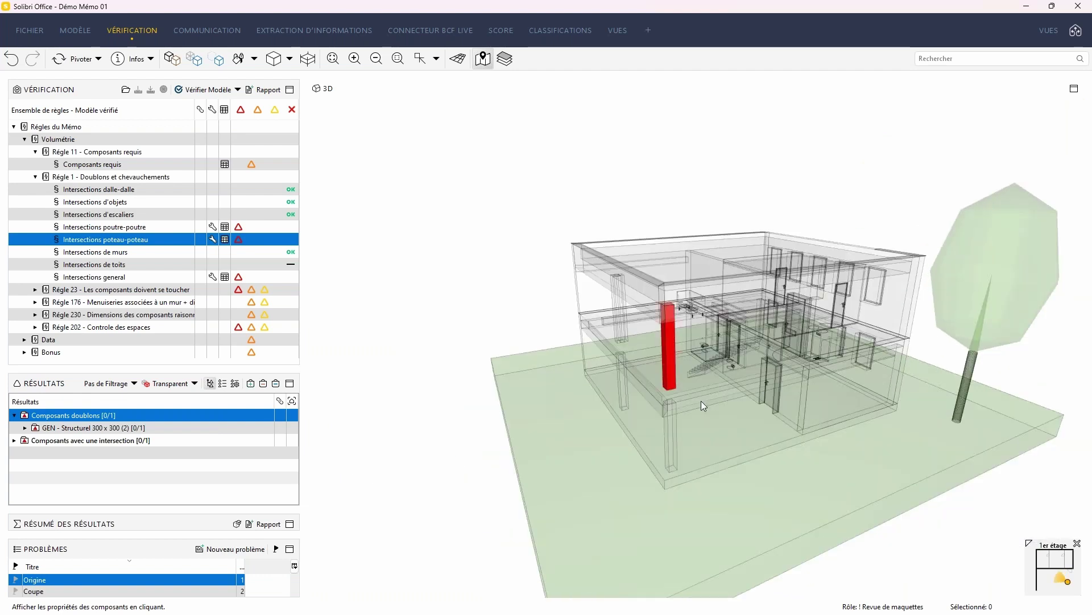
scroll(701, 400, "up", 3)
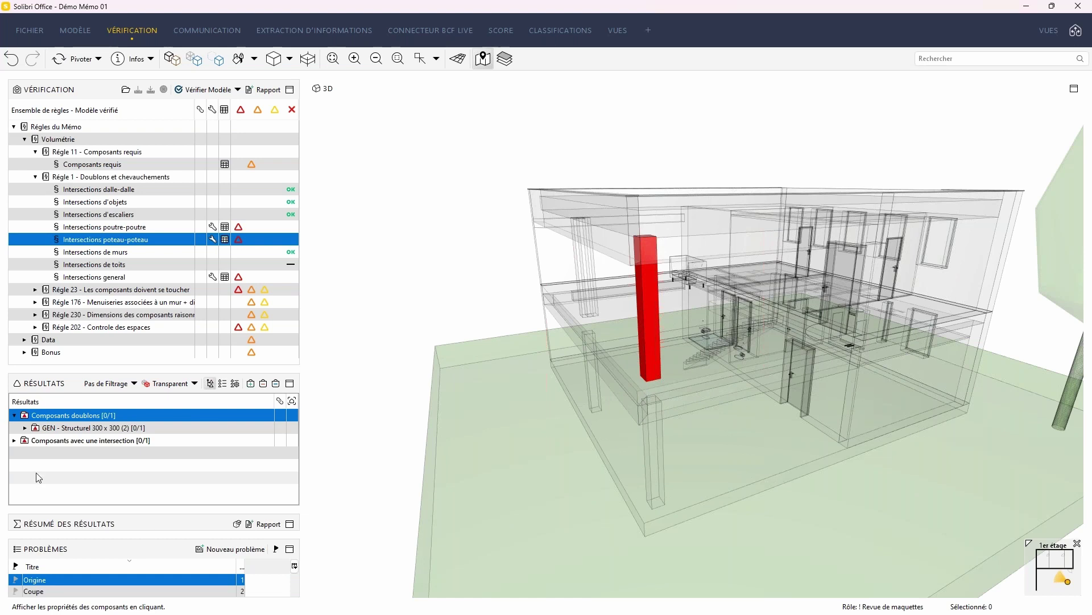
left_click(102, 441)
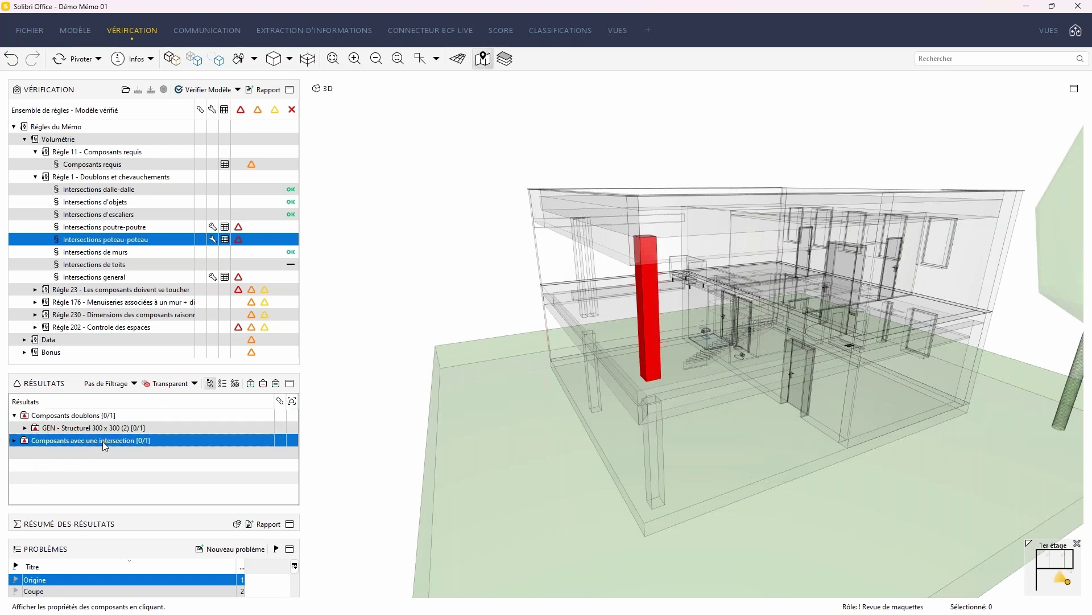
left_click(71, 416)
left_click(25, 427)
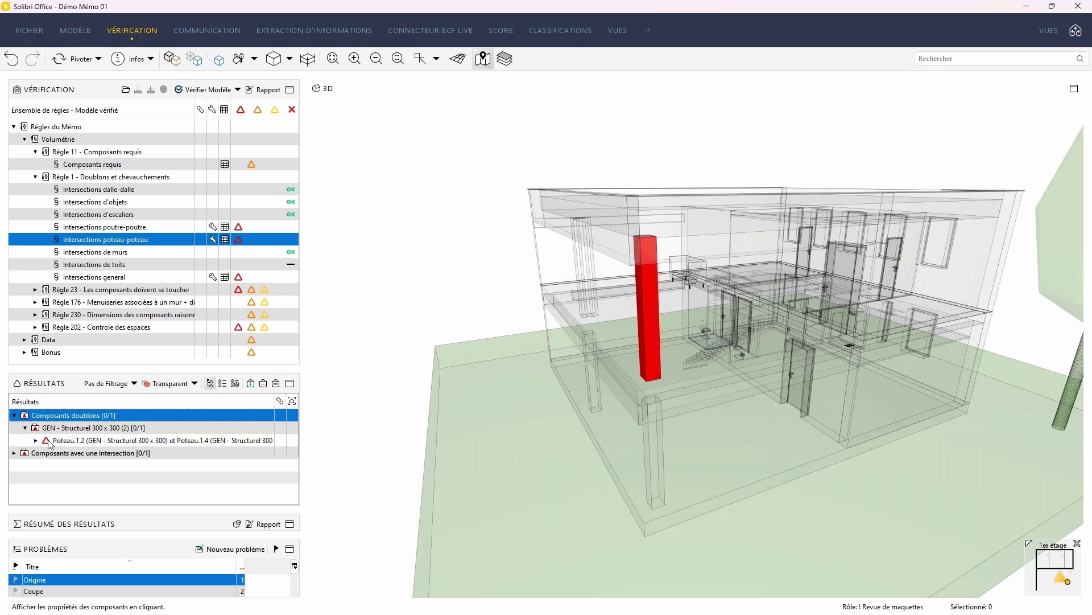
left_click(60, 442)
double_click(60, 443)
Highlight Poteau.1.2 and Poteau.1.4 alternately in 3D to compare the two duplicate columns.
left_click(86, 453)
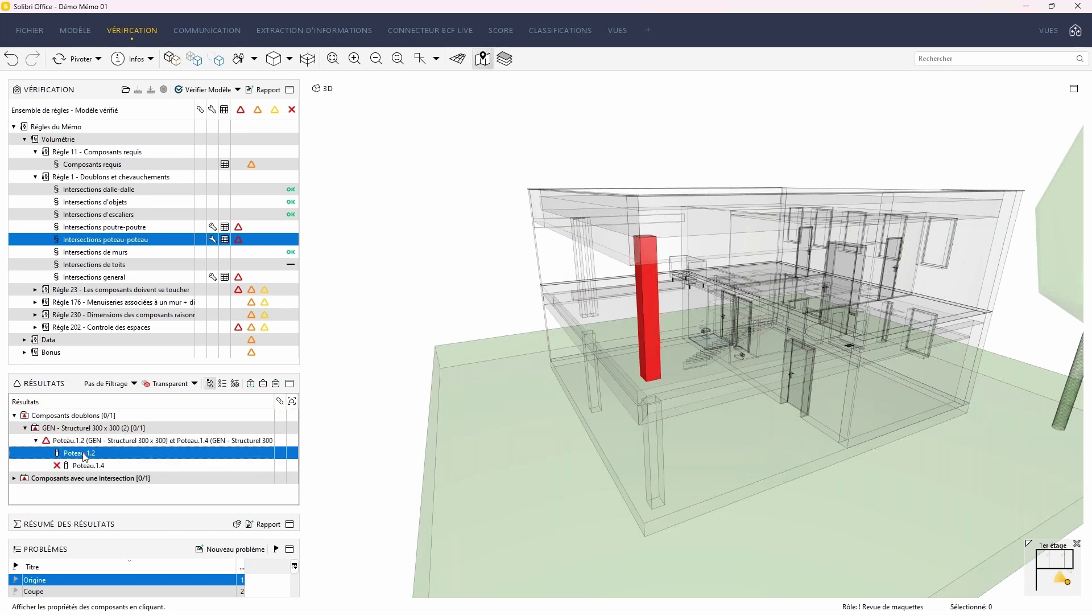
left_click(85, 467)
left_click(86, 455)
left_click(86, 466)
left_click(85, 457)
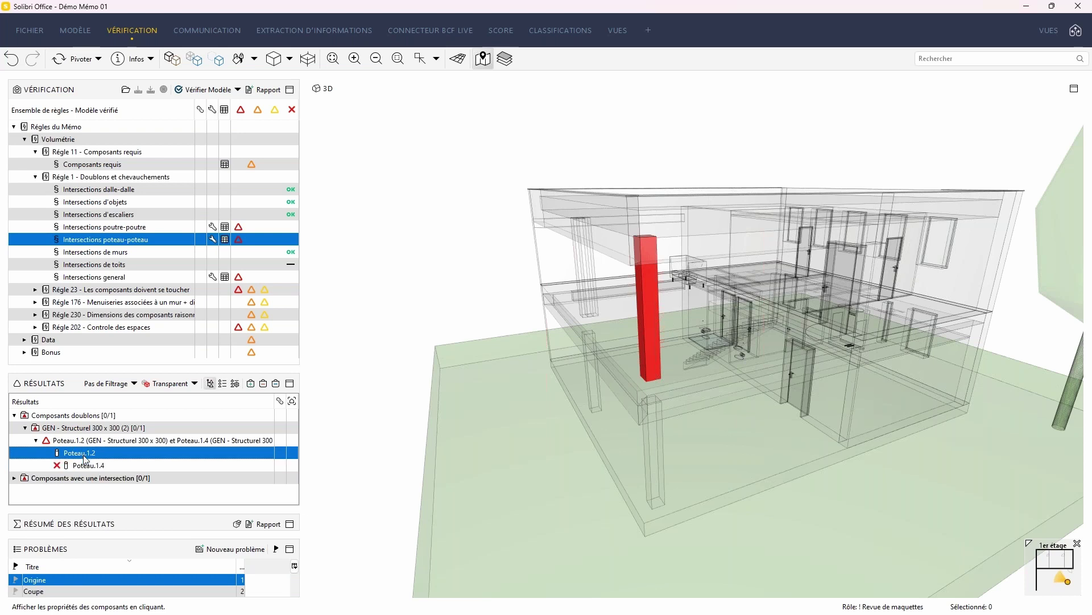
Expand the Composants avec une intersection result down to Poteau.1.1 and Poteau.1.3, and highlight Poteau.1.1 in 3D.
left_click(14, 477)
left_click(71, 491)
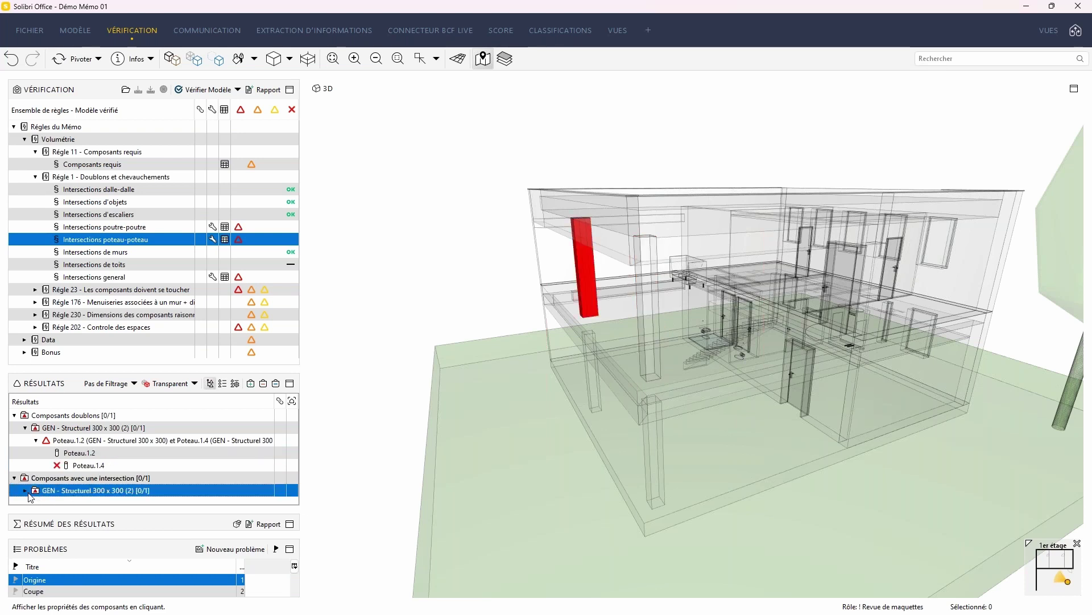
left_click(25, 491)
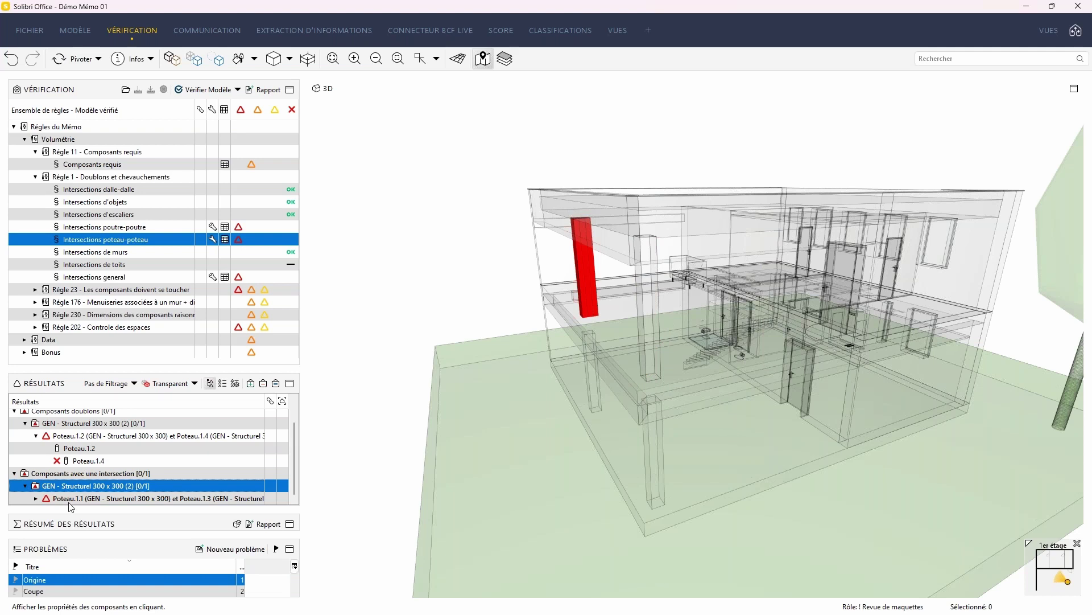
left_click(83, 490)
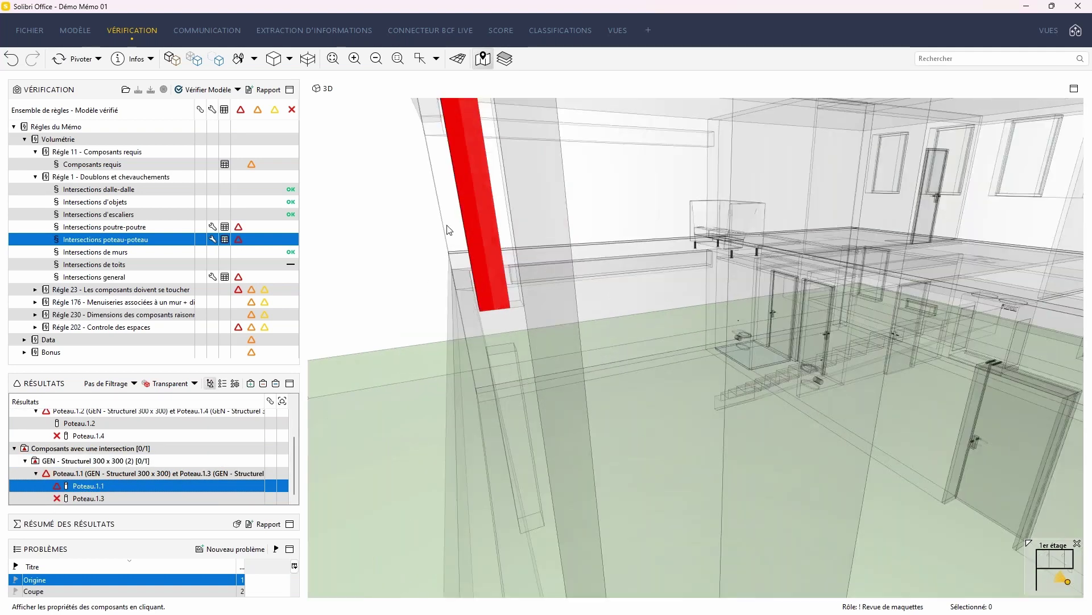
Highlight Poteau.1.3 and Poteau.1.1 alternately in 3D to compare the positions of the intersecting columns.
left_click(88, 498)
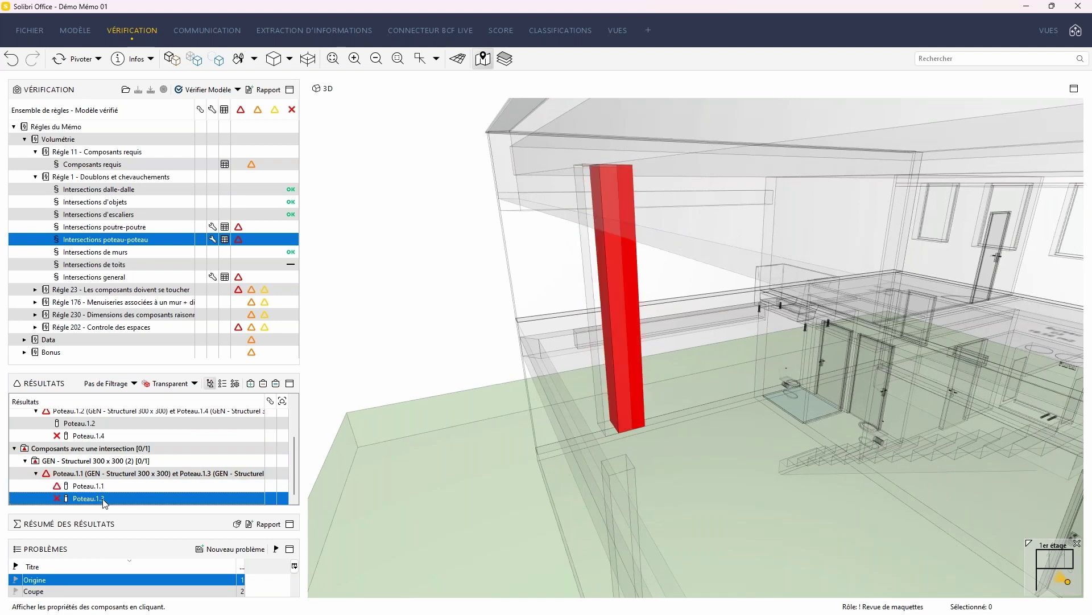
left_click(105, 489)
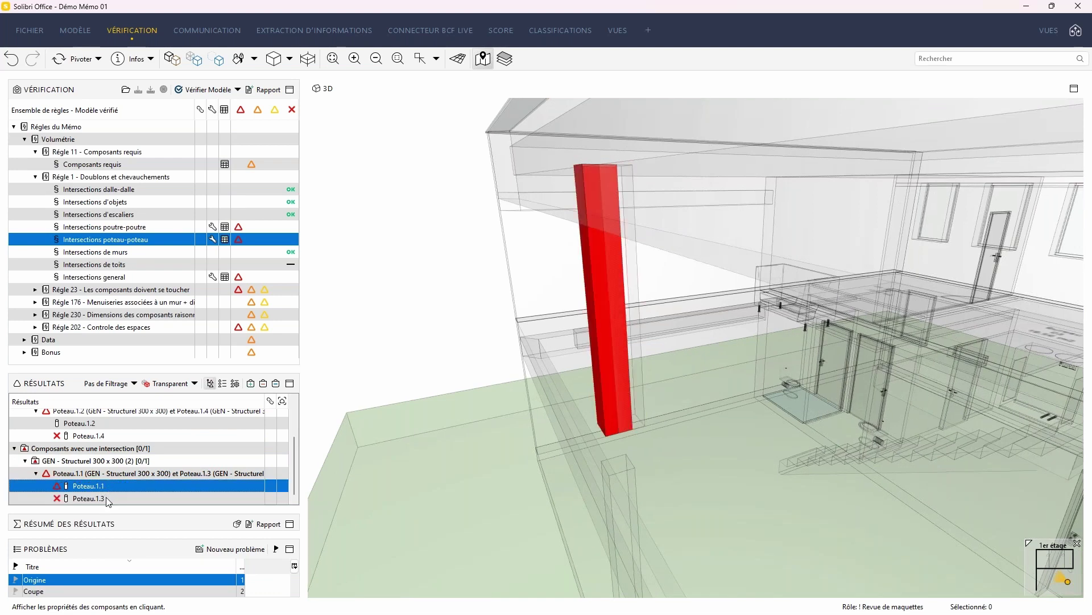
left_click(106, 498)
left_click(107, 486)
scroll(490, 308, "down", 5)
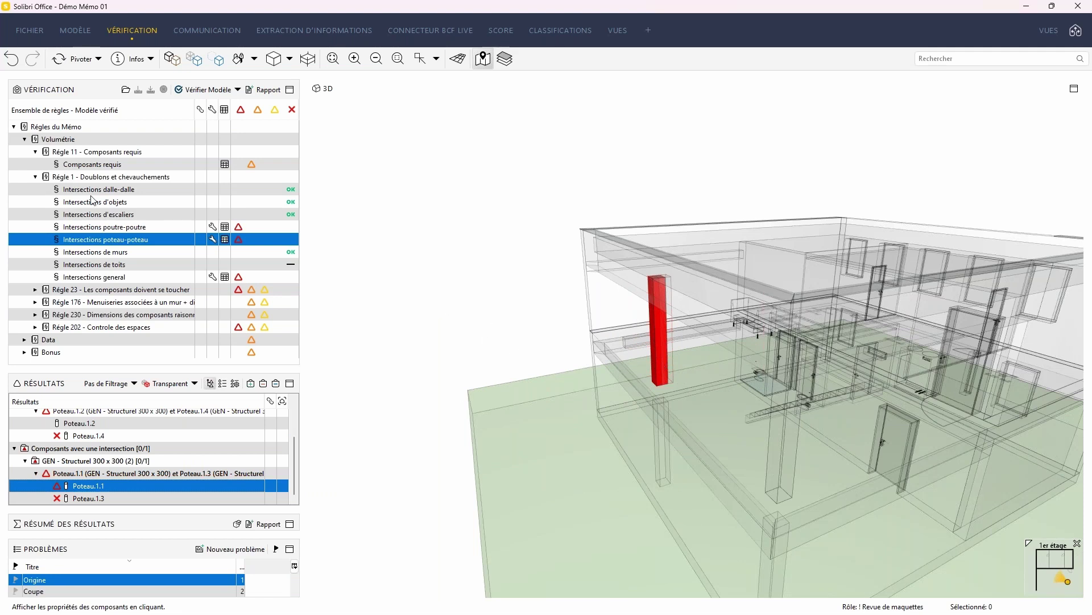
Collapse Règle 1 - Doublons et chevauchements and expand Règle 23 - Les composants doivent se toucher.
left_click(122, 178)
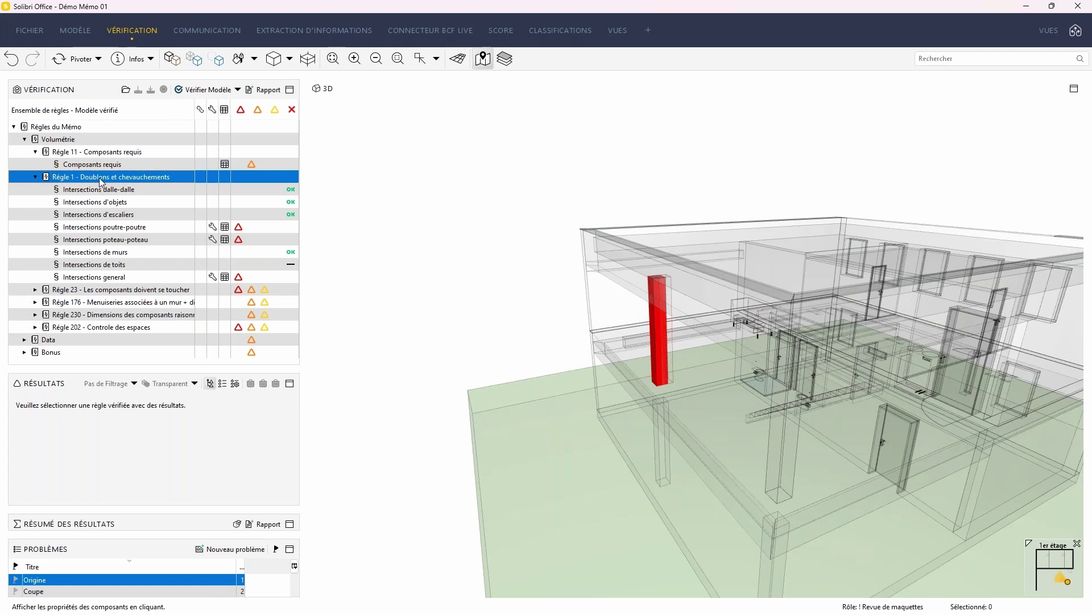
left_click(36, 177)
left_click(78, 191)
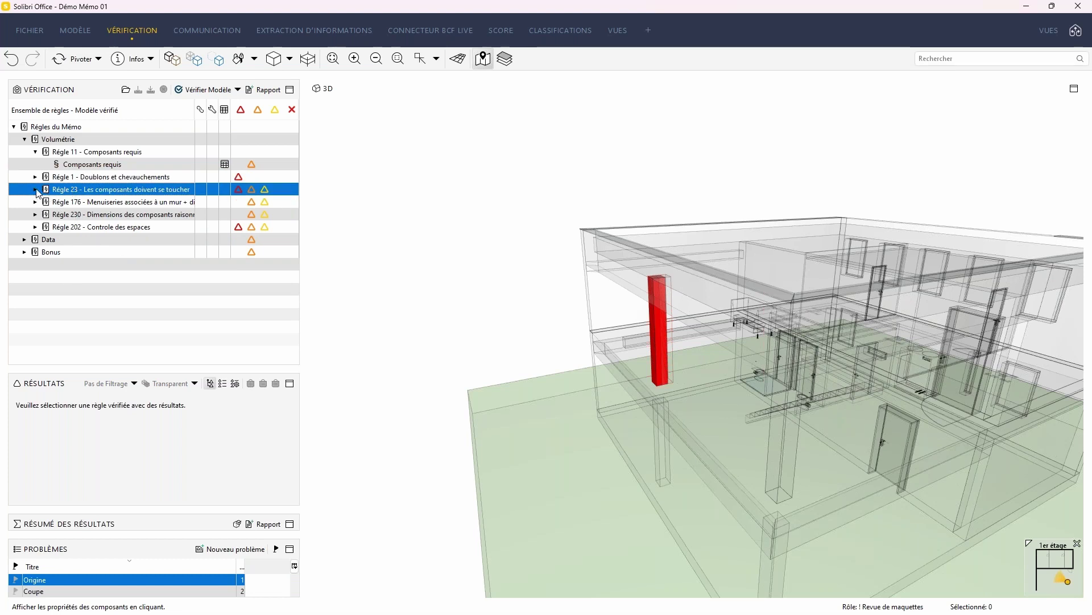
left_click(35, 189)
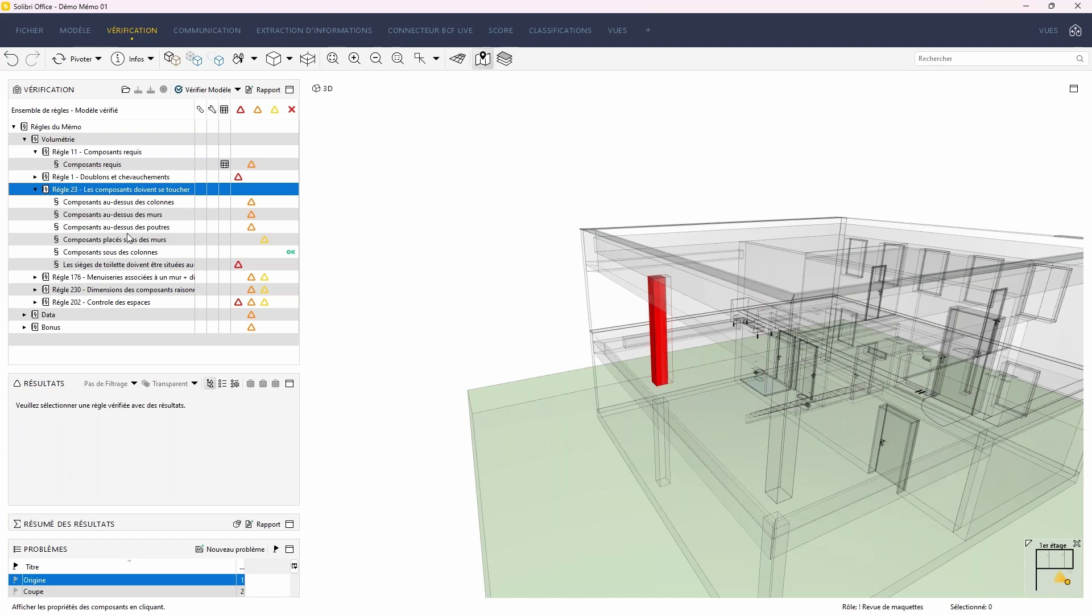
Review the parameters of the Composants au-dessus des colonnes rule, including its checked and touching components, and close them.
left_click(137, 202)
right_click(137, 202)
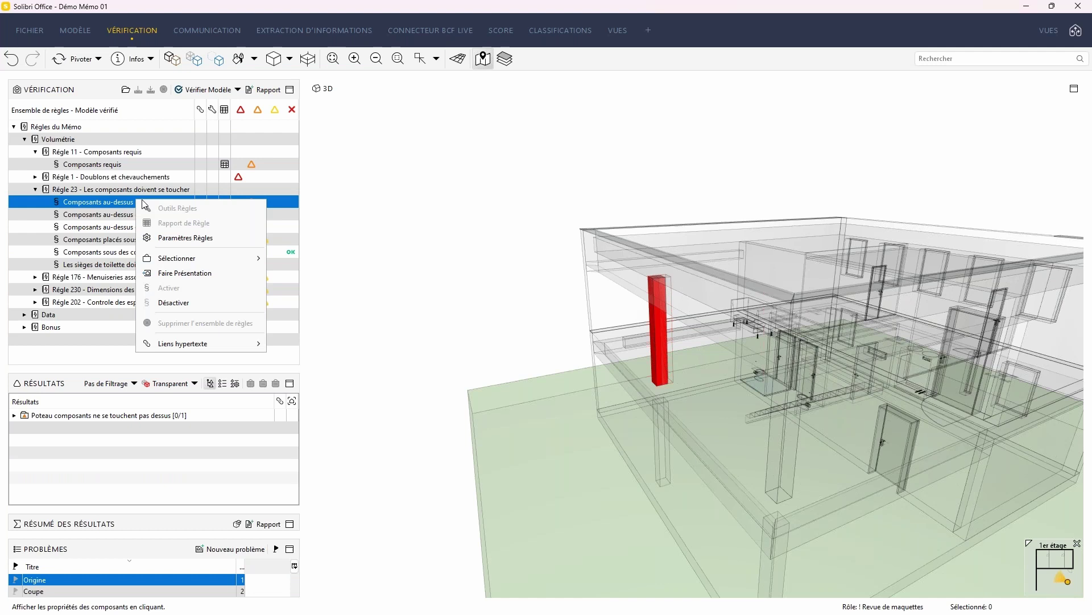
left_click(185, 239)
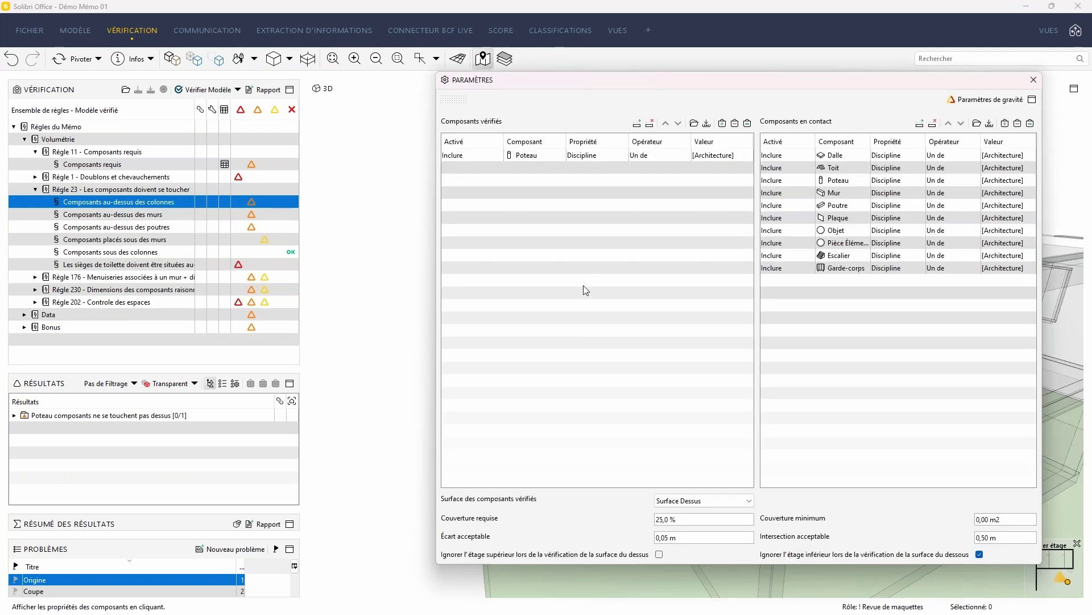
left_click_drag(629, 90, 555, 104)
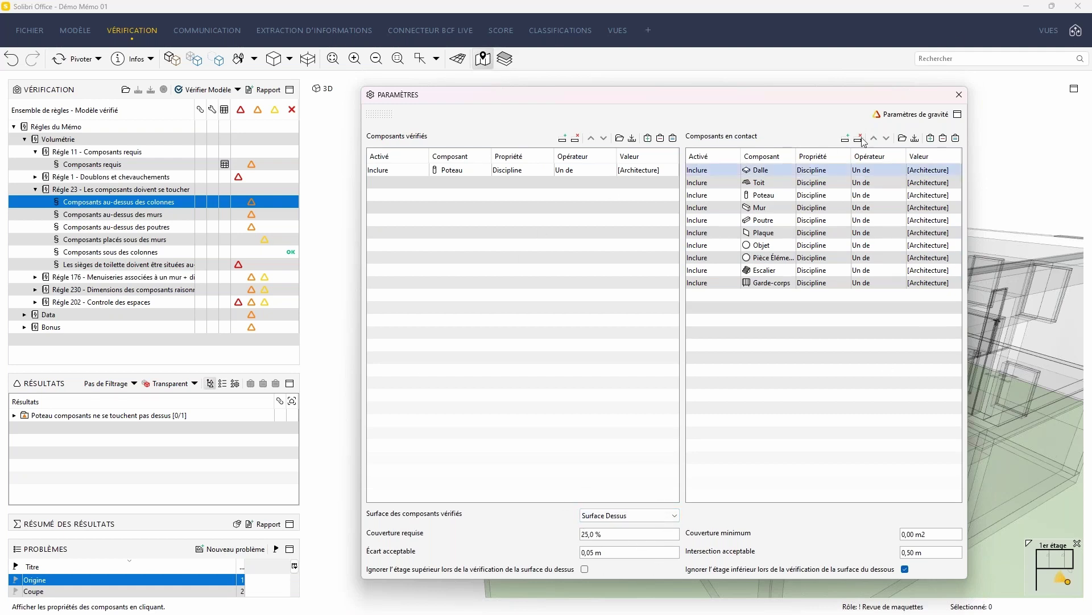
left_click(959, 94)
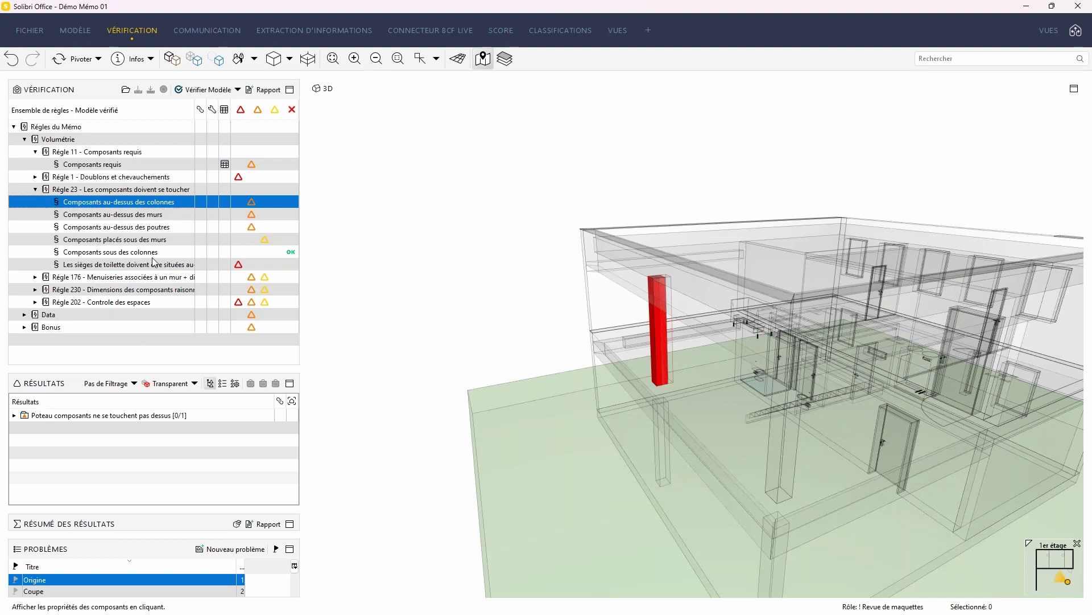
Expand the Poteau composants ne se touchent pas dessus result and show its GEN - Structurel 300 x 300 columns in 3D.
left_click(14, 415)
left_click(25, 428)
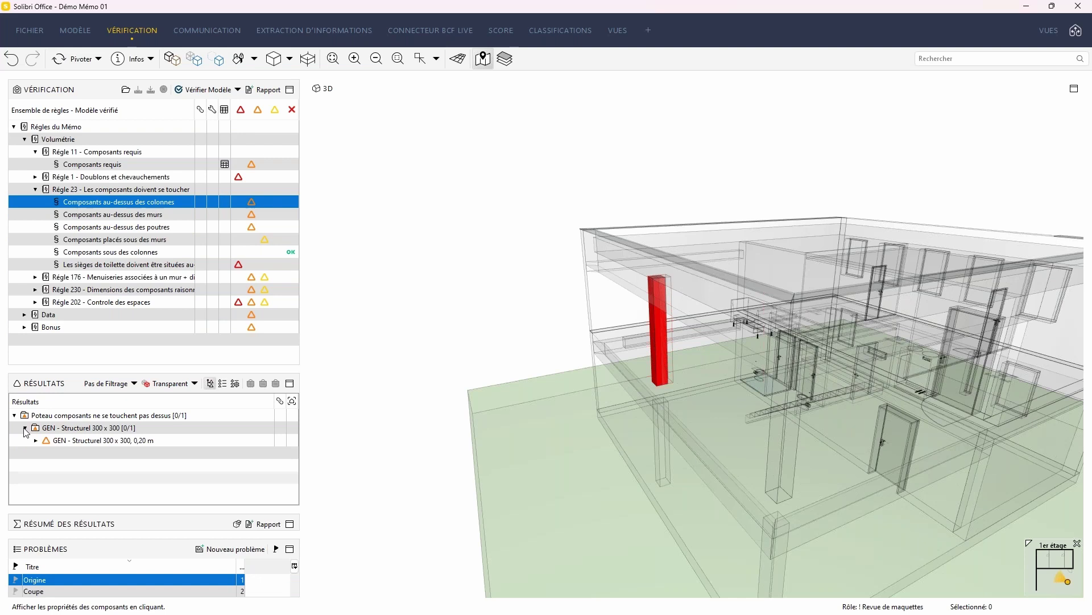
left_click(54, 441)
mouse_move(750, 527)
left_mouse_down()
mouse_move(776, 506)
mouse_move(833, 508)
mouse_move(730, 377)
left_mouse_up()
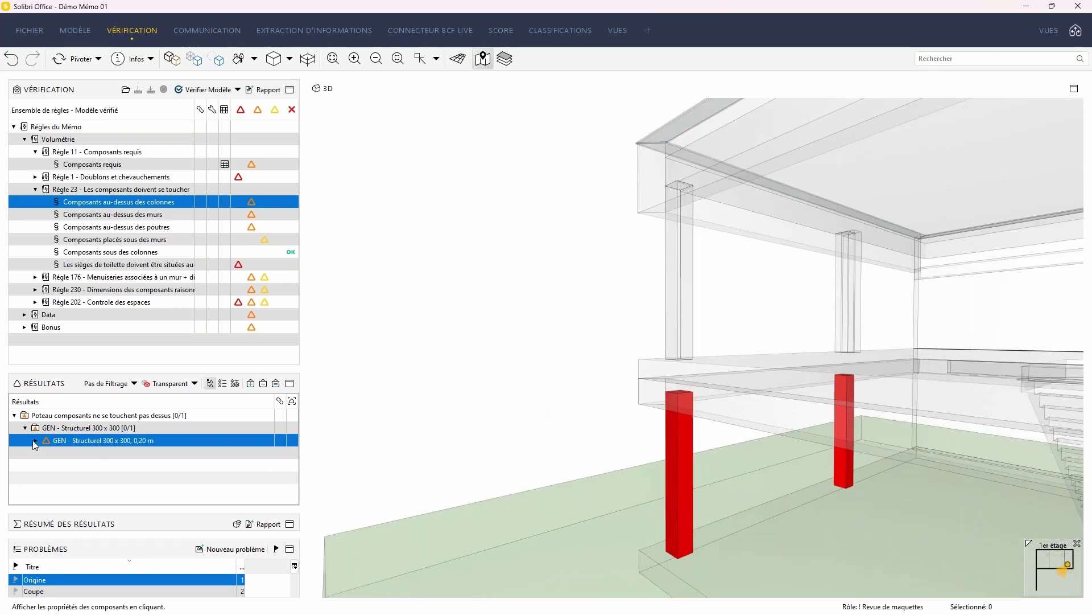
key("Right")
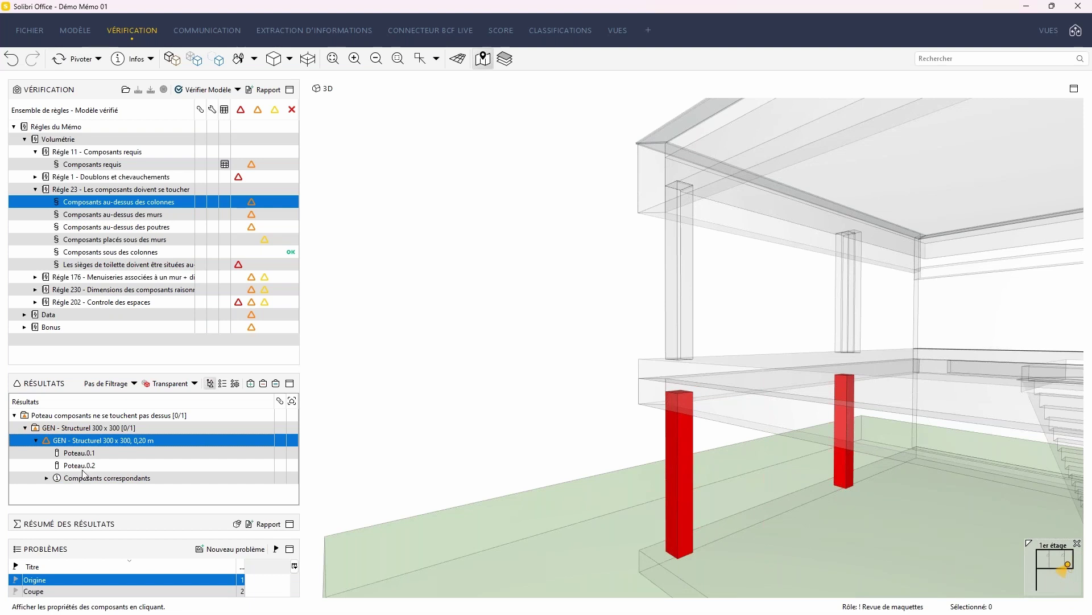
left_click_drag(836, 499, 1066, 346)
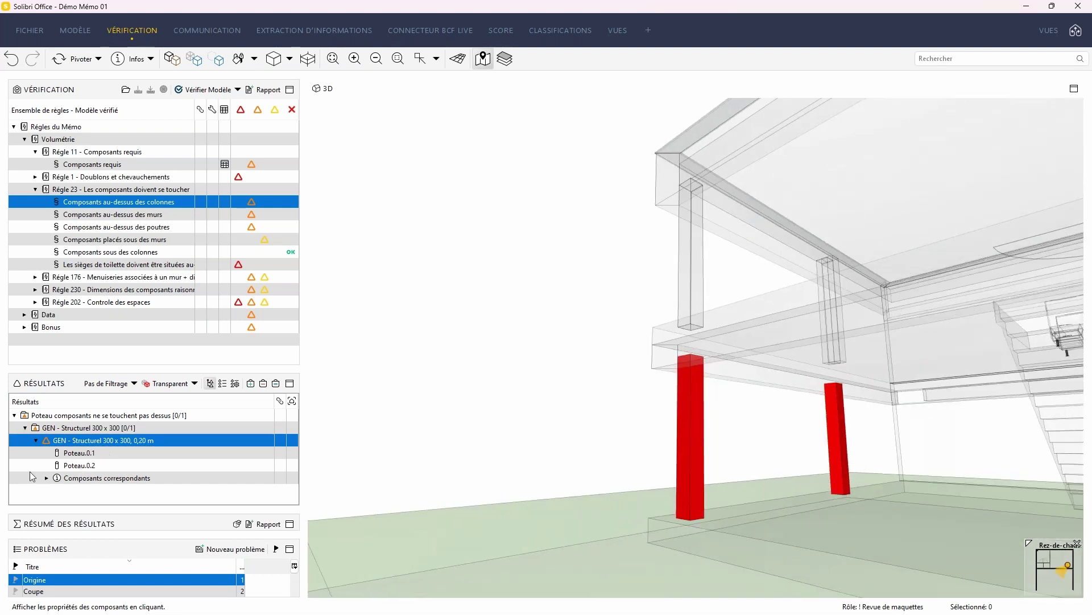
Expand the result's Composants correspondants, highlight Dalle.2.1 and Dalle.1.1, and examine the junction between Dalle.1.1 and the column up close.
left_click(45, 478)
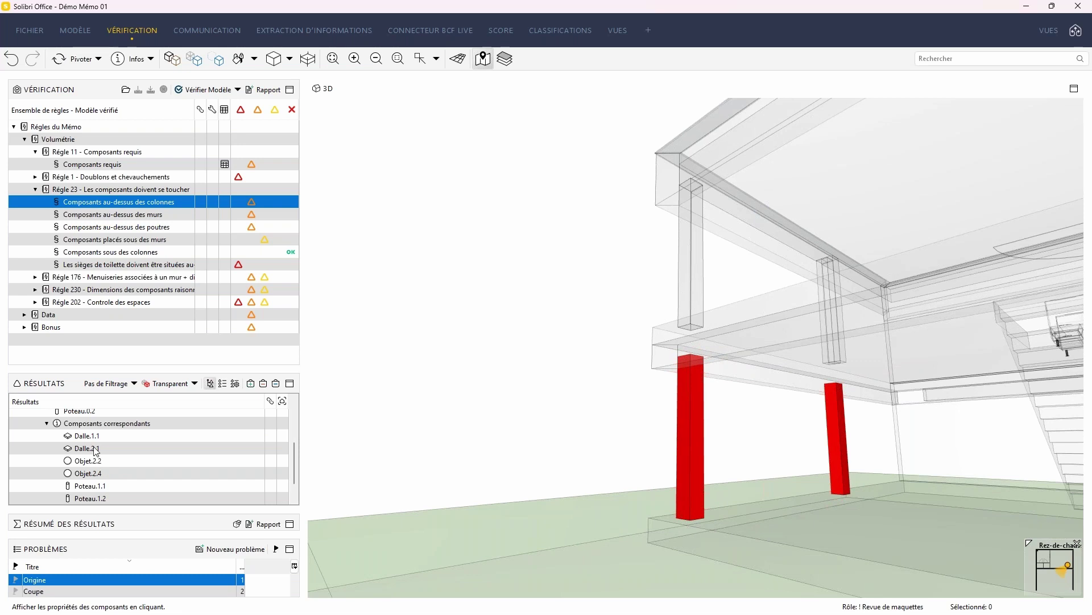
left_click(95, 449)
left_click(93, 435)
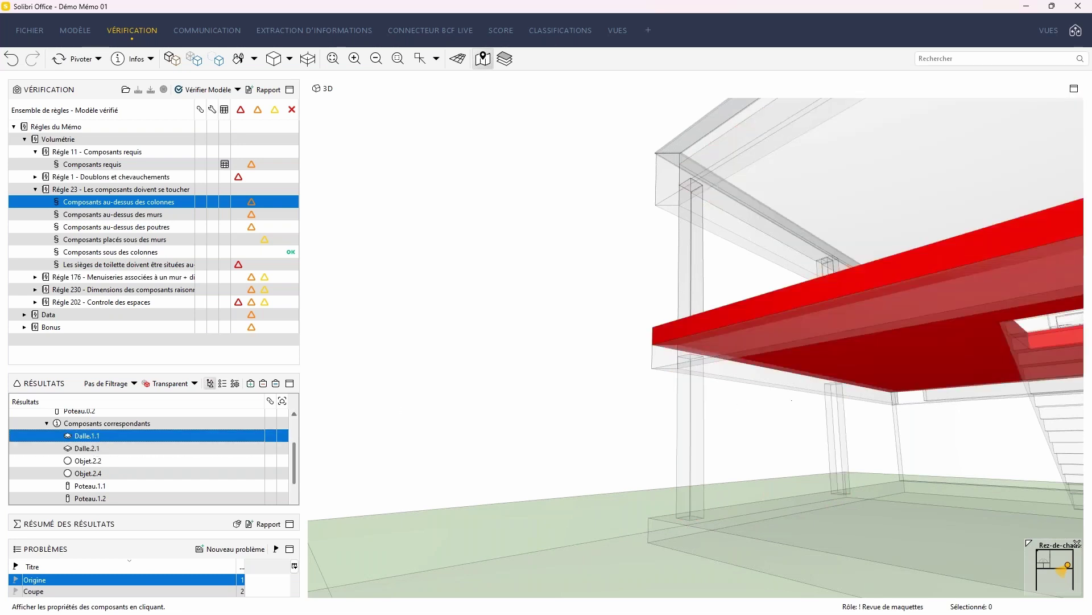
left_click_drag(835, 498, 760, 417)
scroll(885, 375, "up", 5)
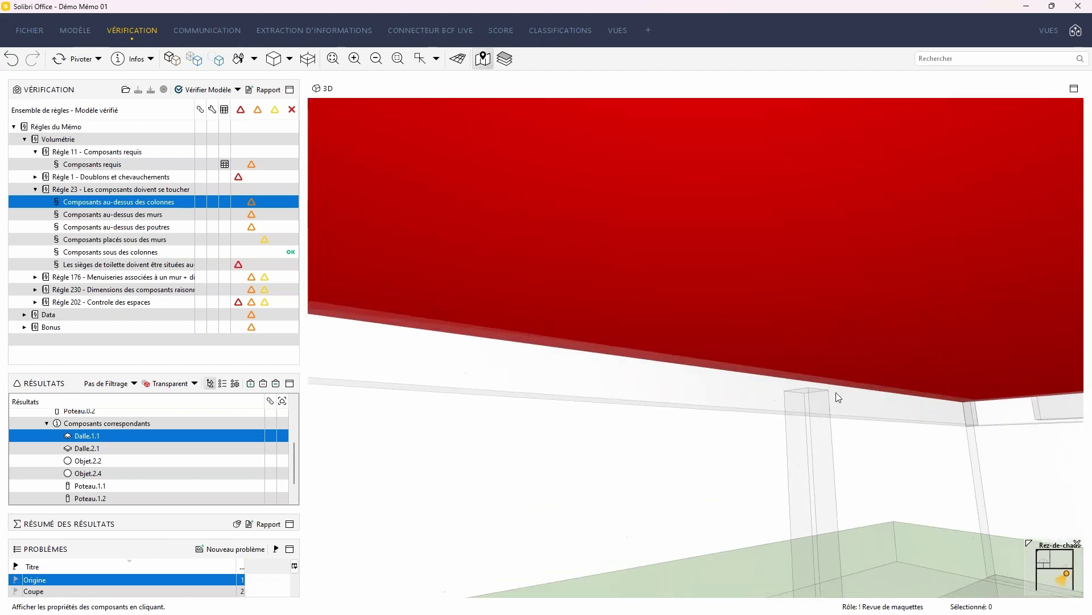
left_click_drag(835, 391, 897, 462)
left_click_drag(773, 384, 783, 384)
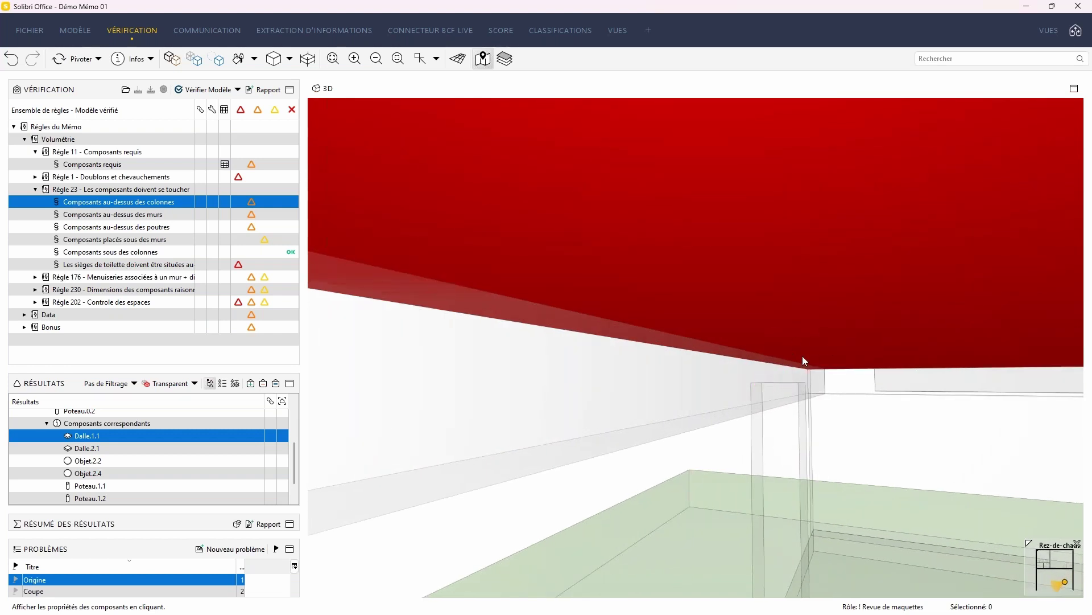
mouse_move(804, 354)
Expand the result of the Composants au-dessus des murs rule and show wall Mur.1.3 from above in 3D.
left_click(150, 215)
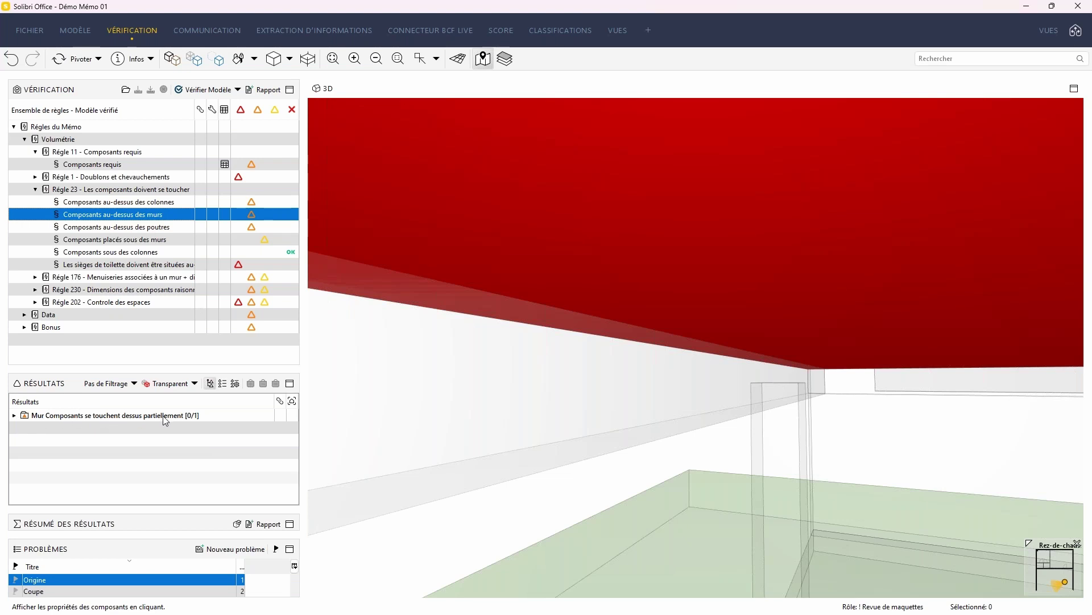
left_click(14, 416)
left_click(24, 428)
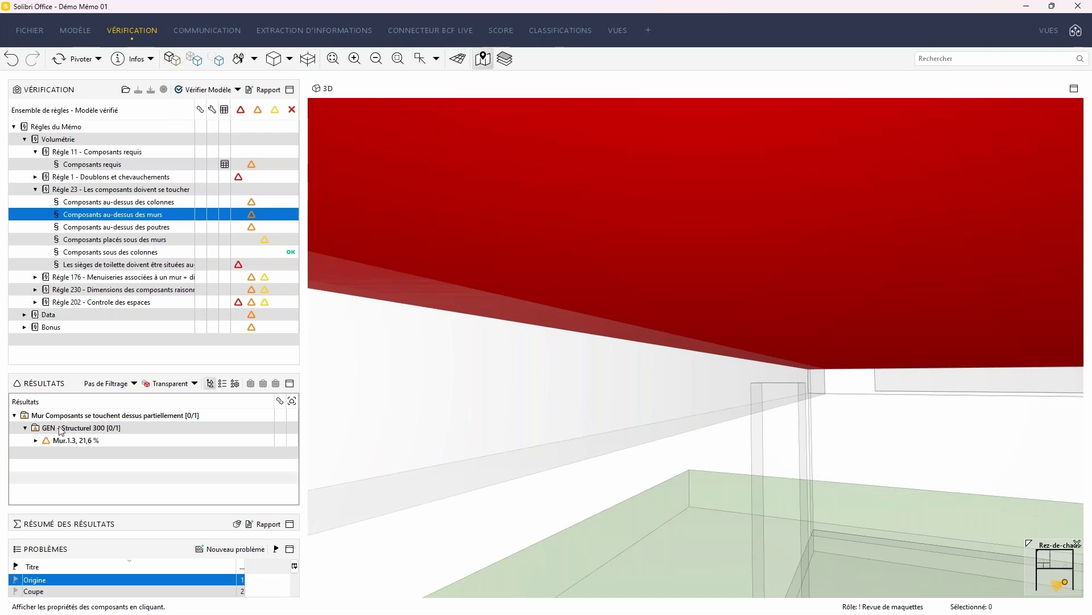
double_click(85, 442)
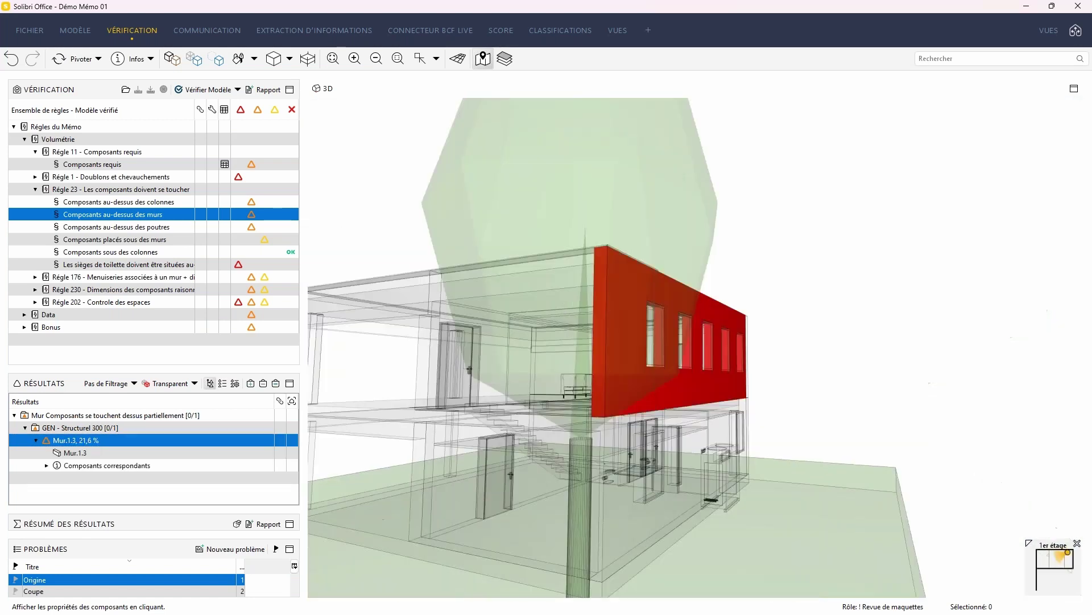
left_click_drag(555, 307, 642, 461)
scroll(681, 353, "up", 10)
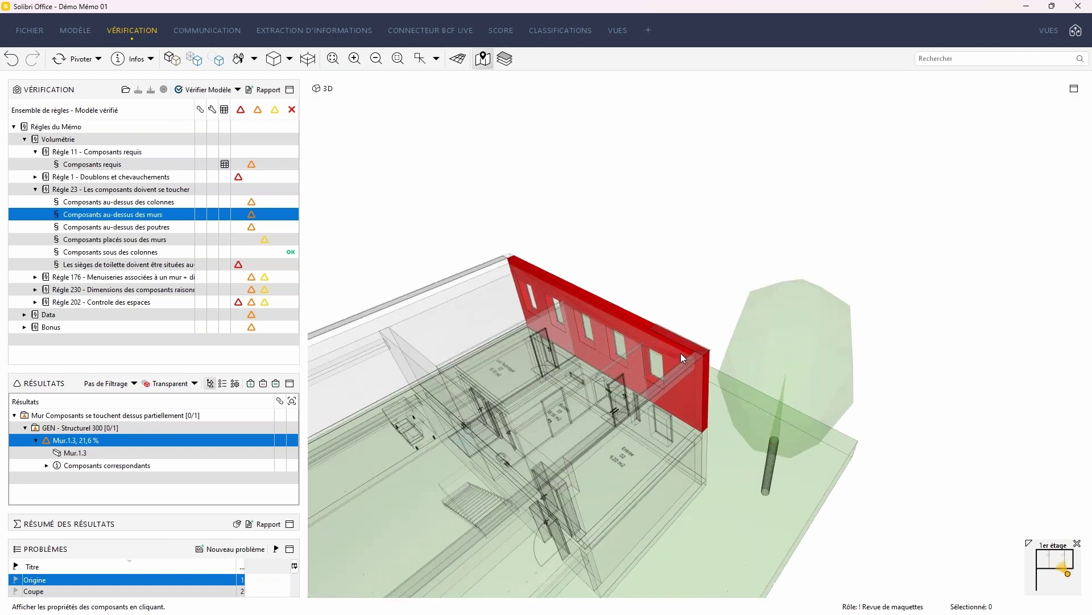
Expand the Composants correspondants of Mur.1.3 and highlight Objet.2.3 and Objet.2.4 individually to compare them.
left_click(47, 466)
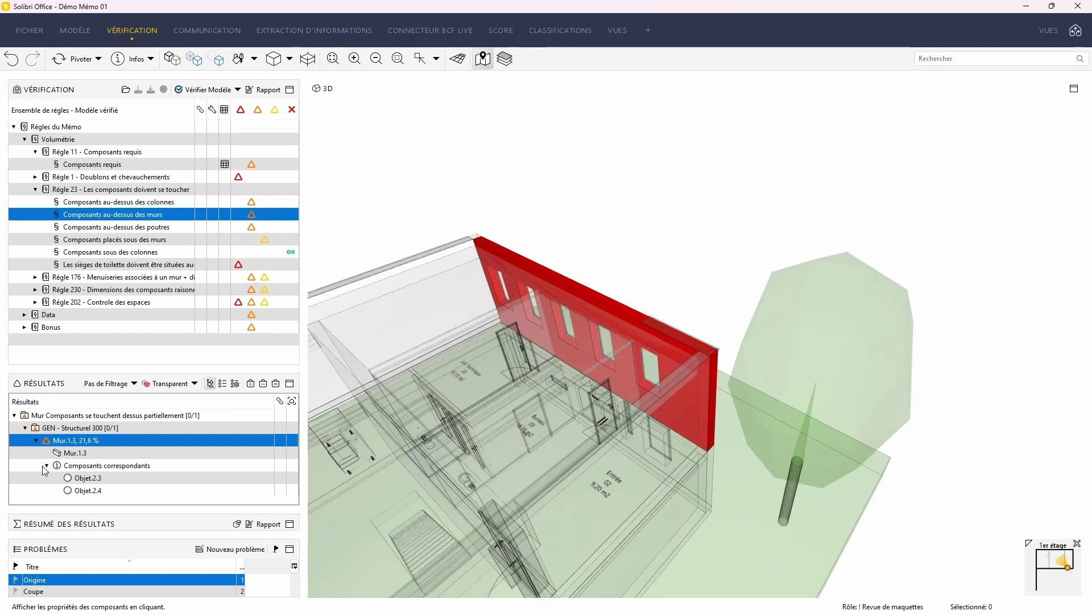
left_click(95, 480)
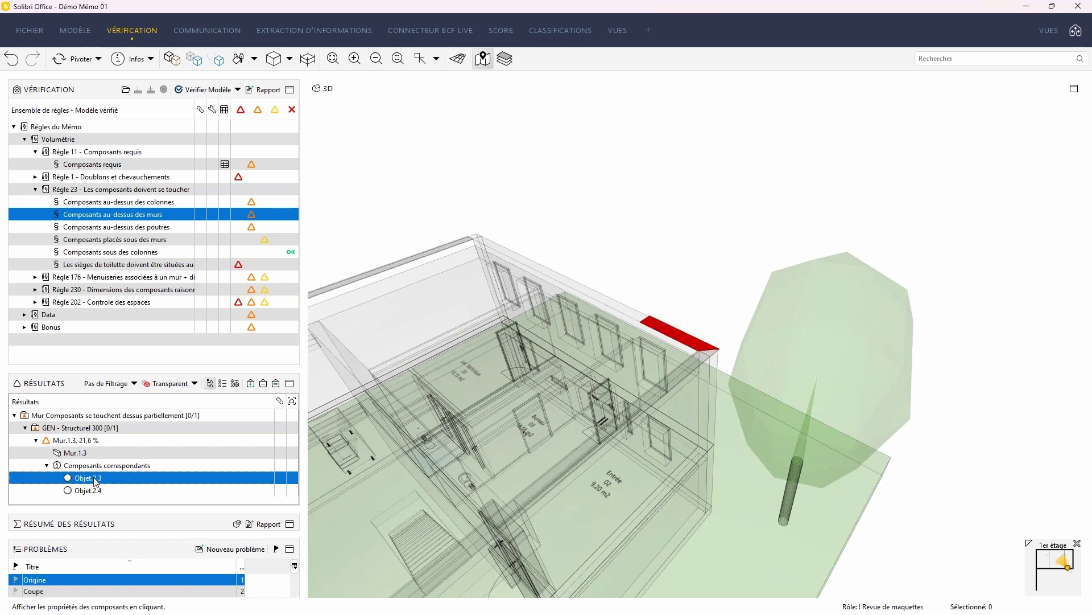
left_click(100, 490)
left_click(100, 479)
Show the full model with its normal opaque appearance and examine the partial coping on top of the wall up close.
left_click(172, 58)
scroll(701, 350, "up", 5)
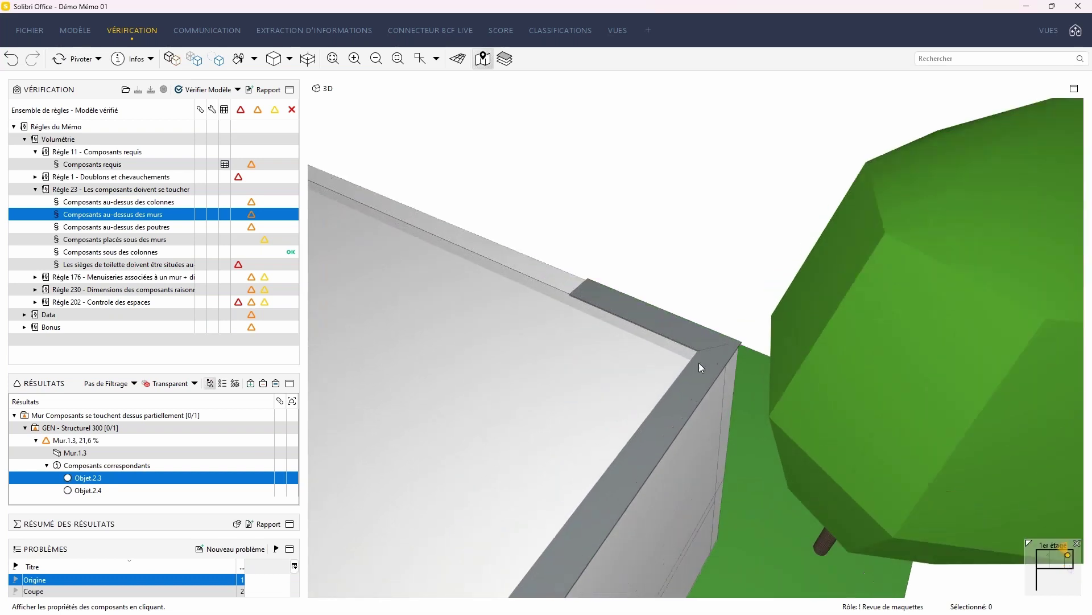
scroll(701, 352, "up", 1)
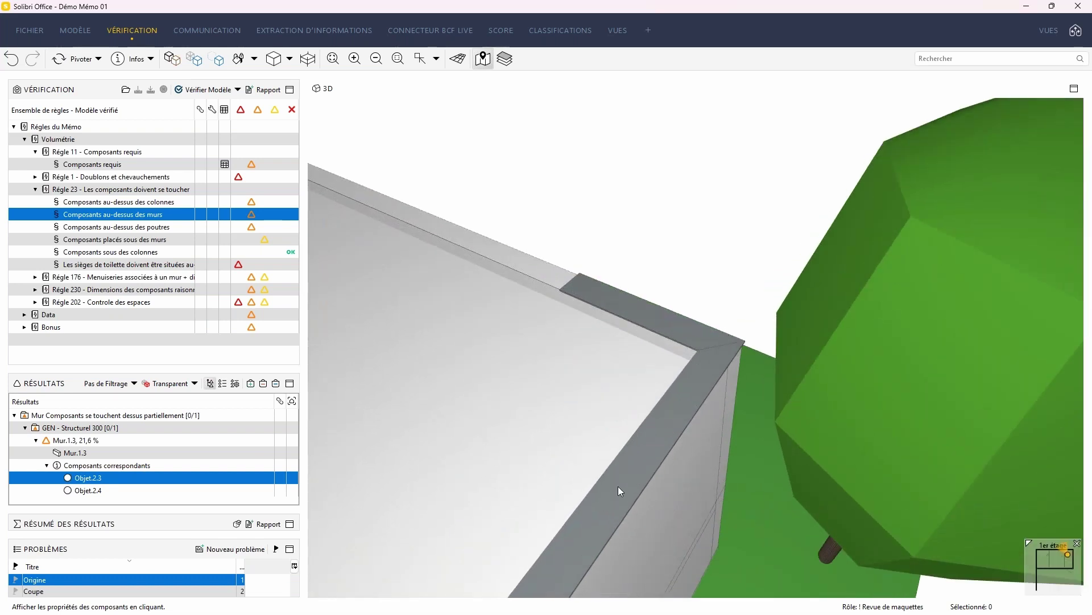
Examine the coping around the whole roof edge from above in 3D.
scroll(618, 486, "down", 6)
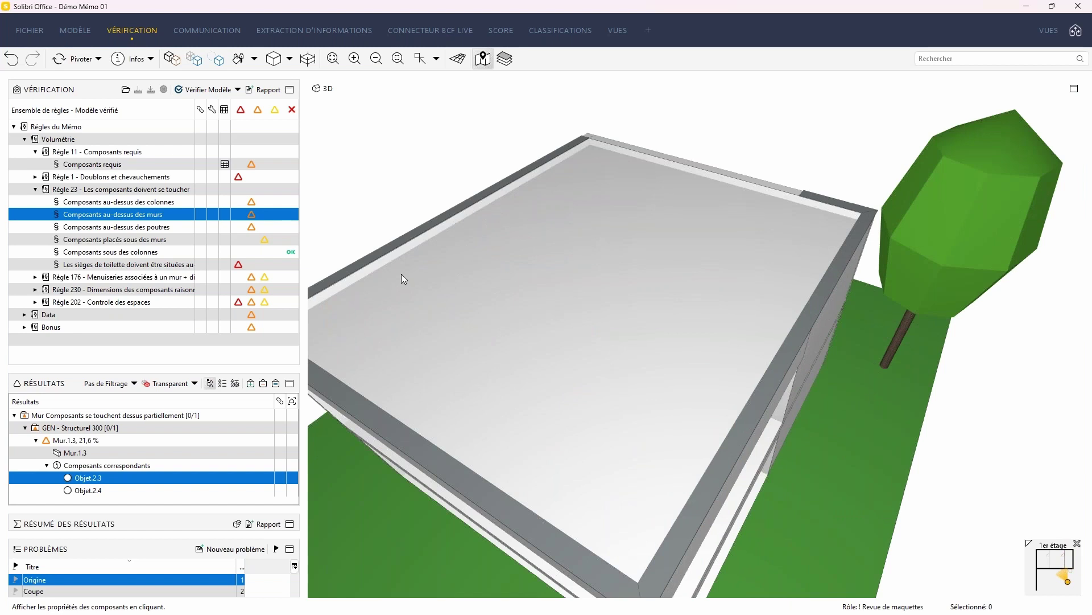
left_click_drag(769, 249, 705, 414)
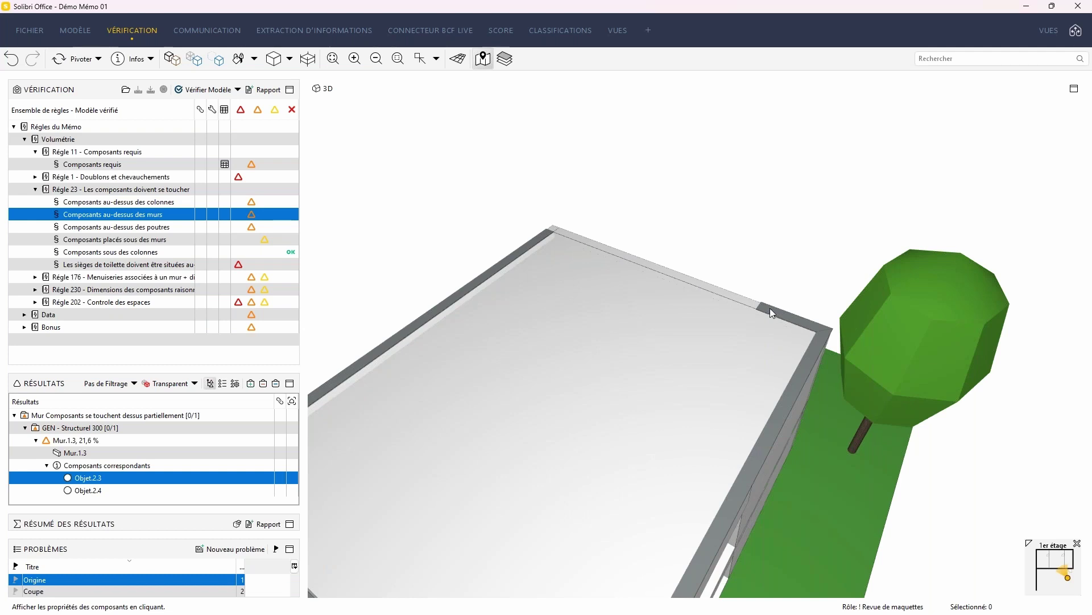
mouse_move(770, 309)
scroll(708, 241, "down", 4)
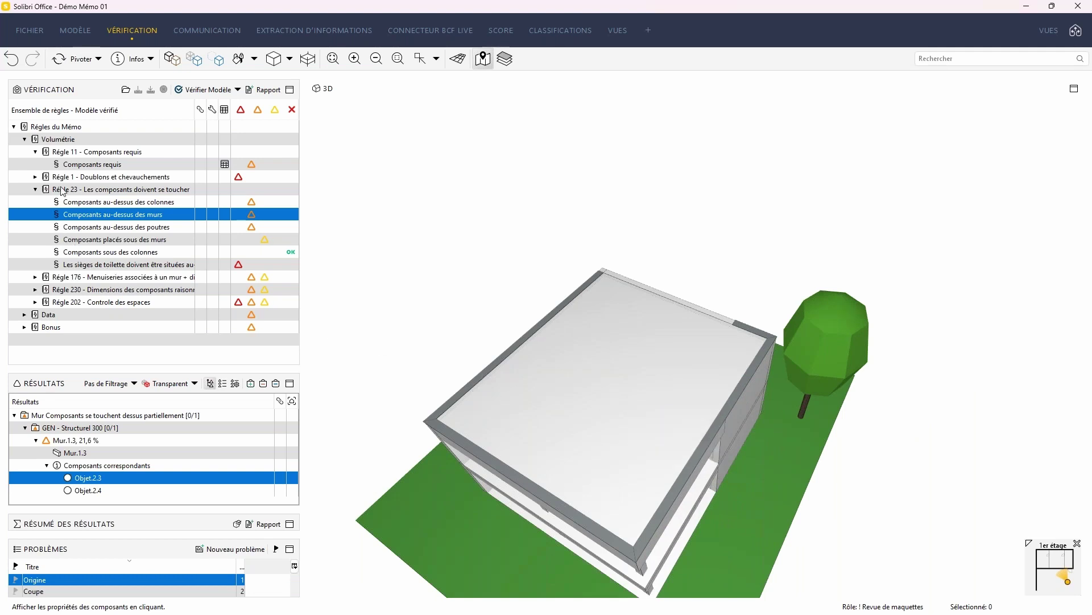
Select the Composants au-dessus des poutres rule and show its flagged beam in 3D.
left_click(113, 227)
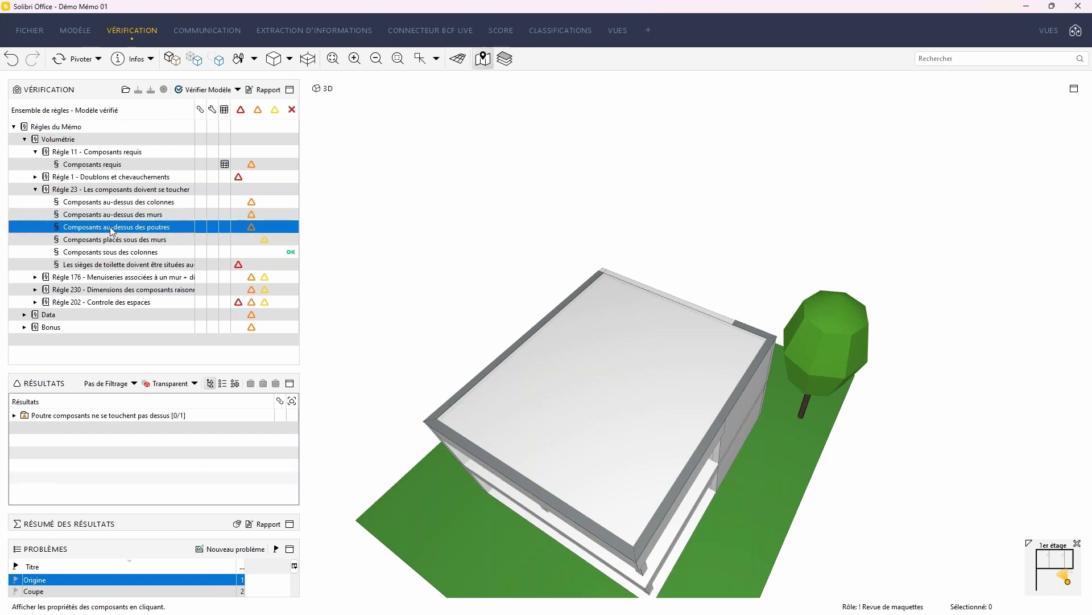
left_click(63, 416)
left_click_drag(607, 469, 563, 467)
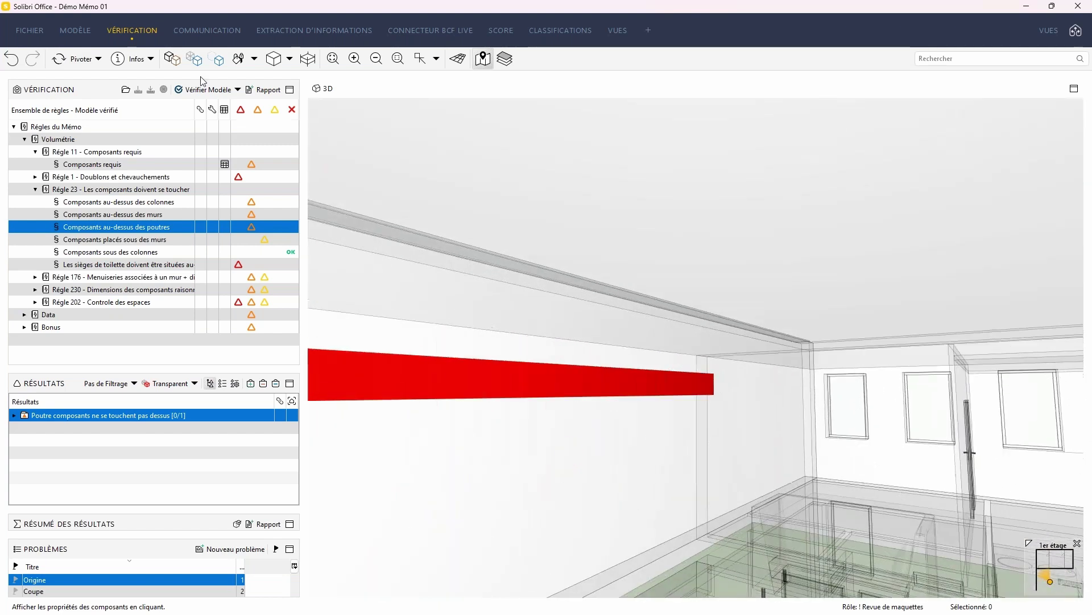
Show the full model with its normal opaque appearance and examine the area between beam Poutre.1.1 and the ceiling slab.
left_click(171, 58)
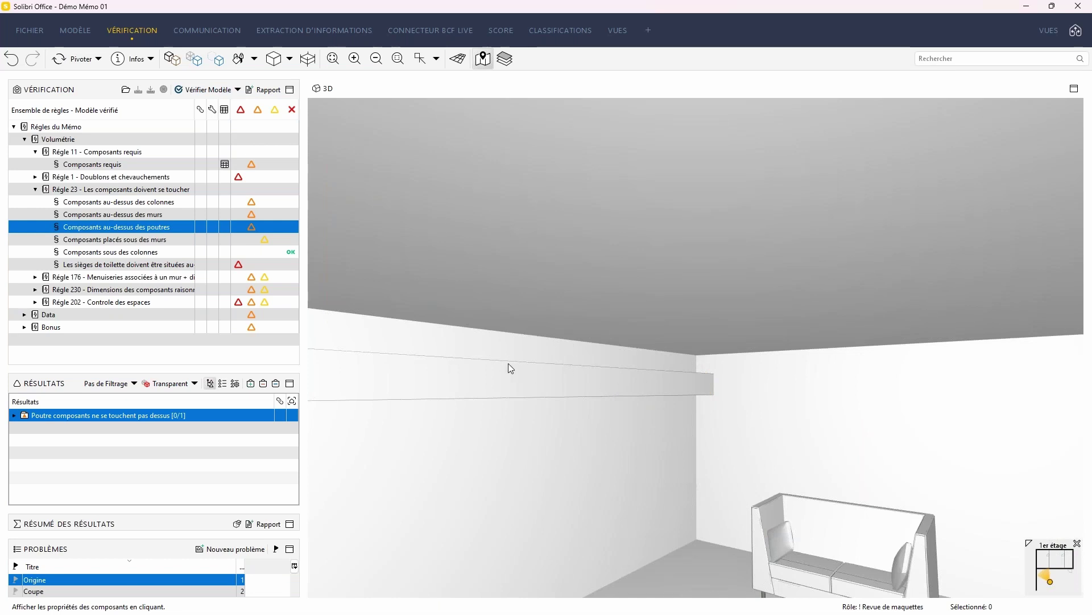
left_click_drag(507, 363, 463, 250)
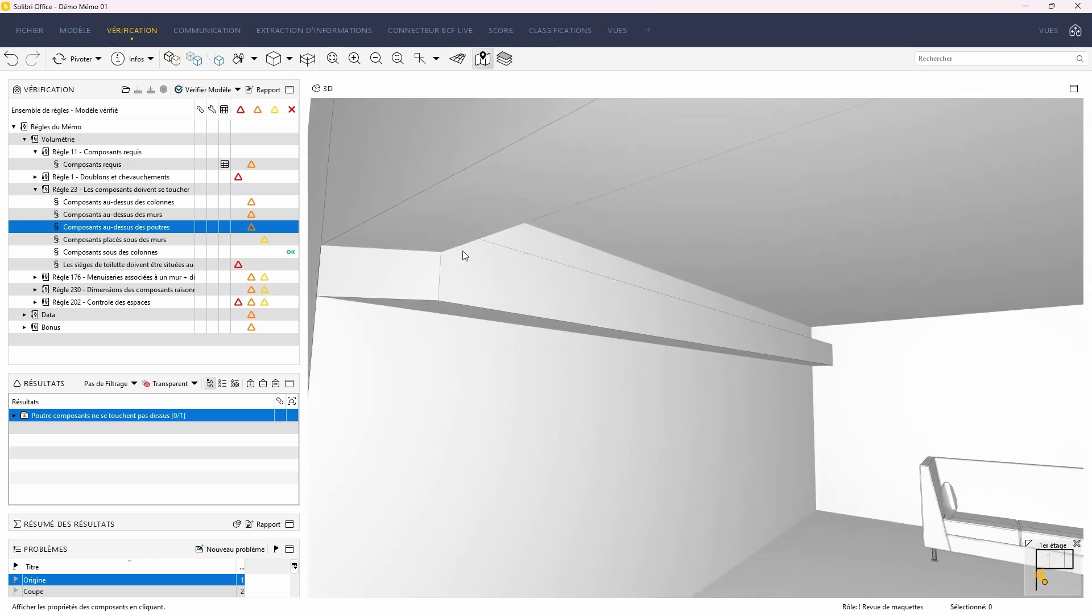
mouse_move(469, 282)
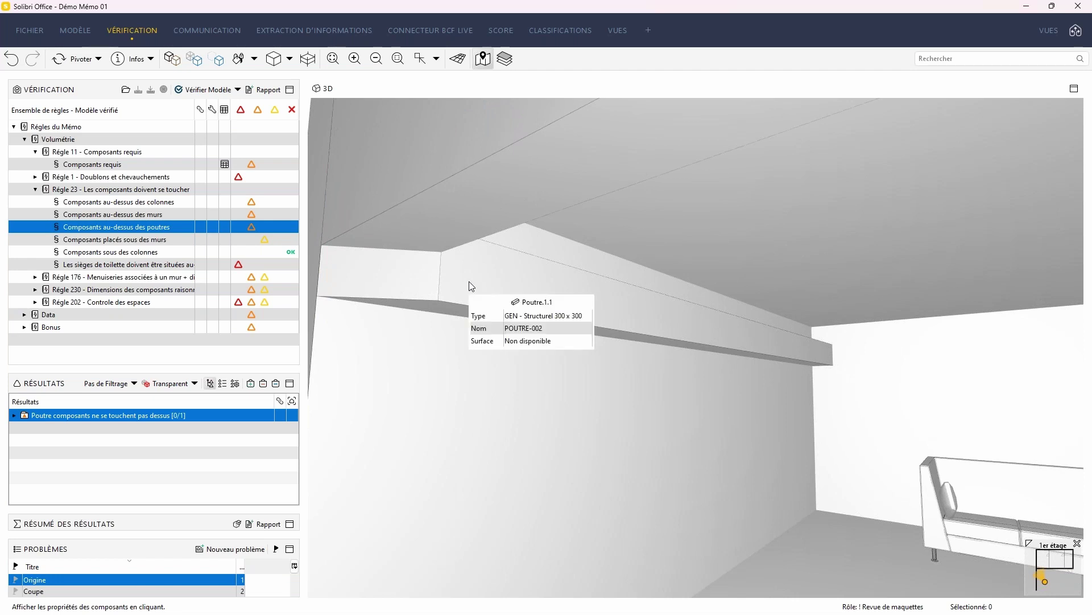
mouse_move(509, 369)
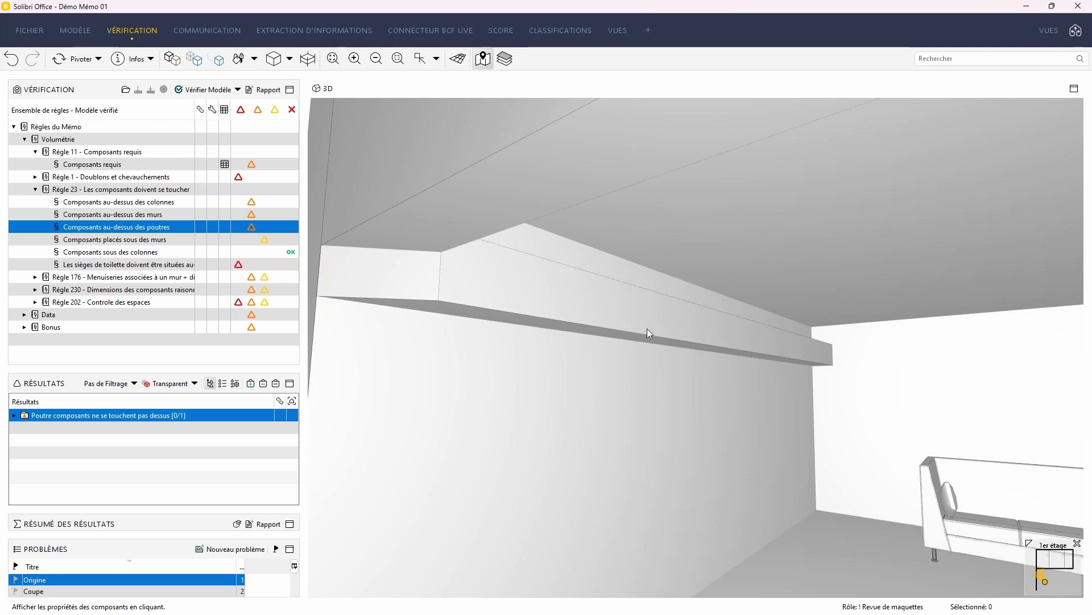
mouse_move(647, 329)
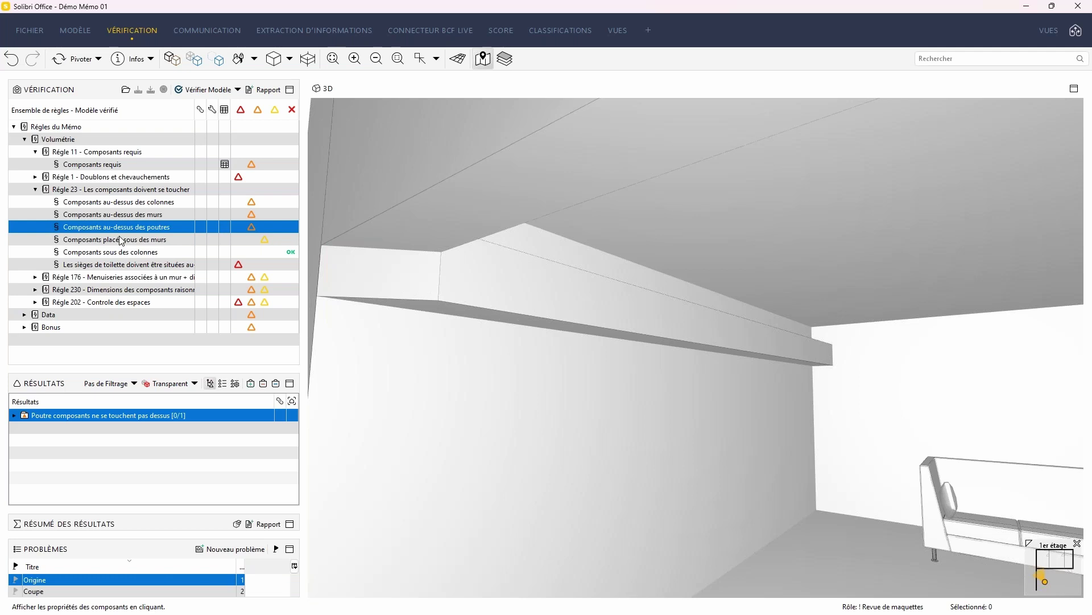
List the results of the Composants placés sous des murs rule and widen the rules list to show full rule names.
left_click(121, 239)
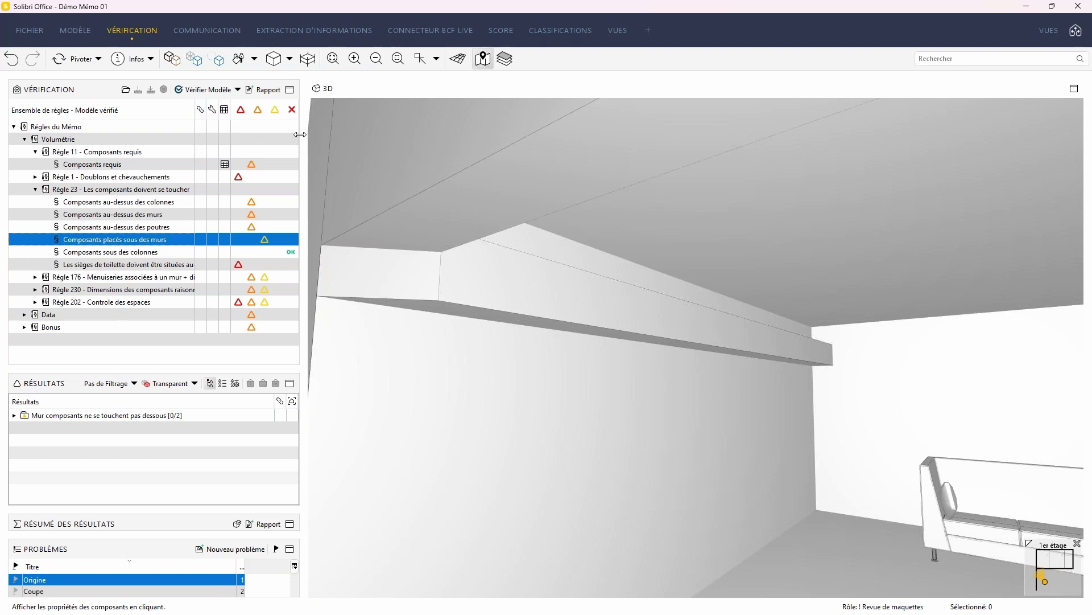
left_click_drag(304, 135, 373, 135)
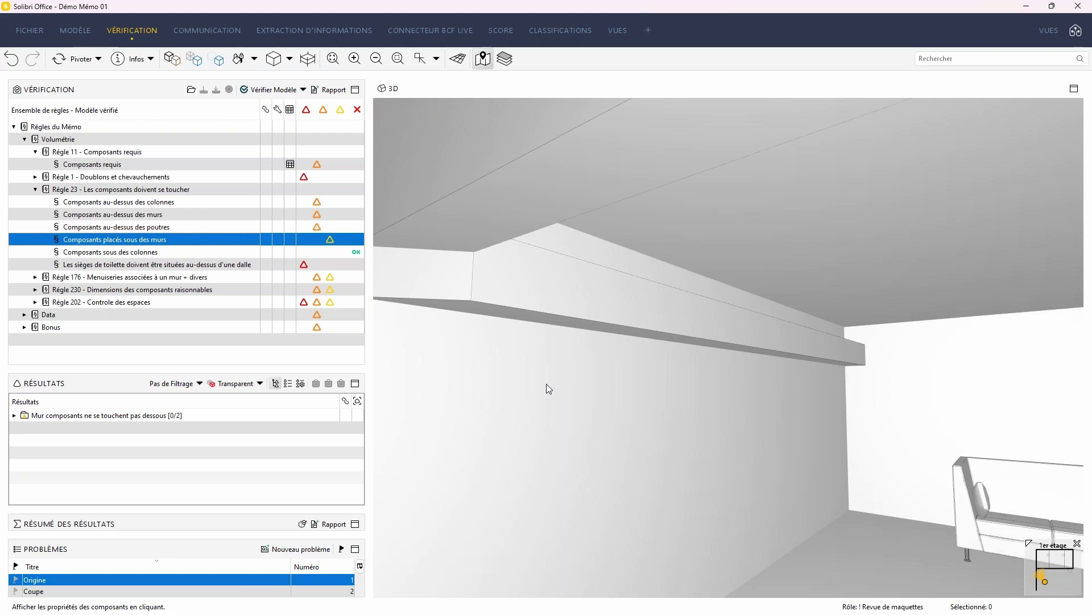
mouse_move(547, 380)
Show the toilet seat rule's Terminal sanitaire result in 3D and review that rule's parameters.
left_click(244, 268)
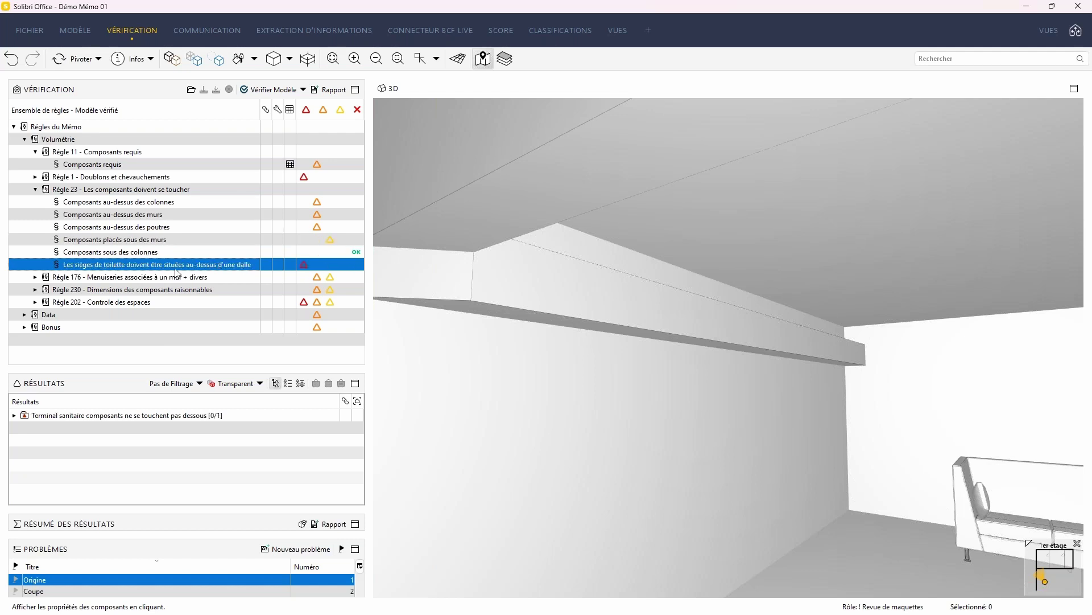
left_click(41, 415)
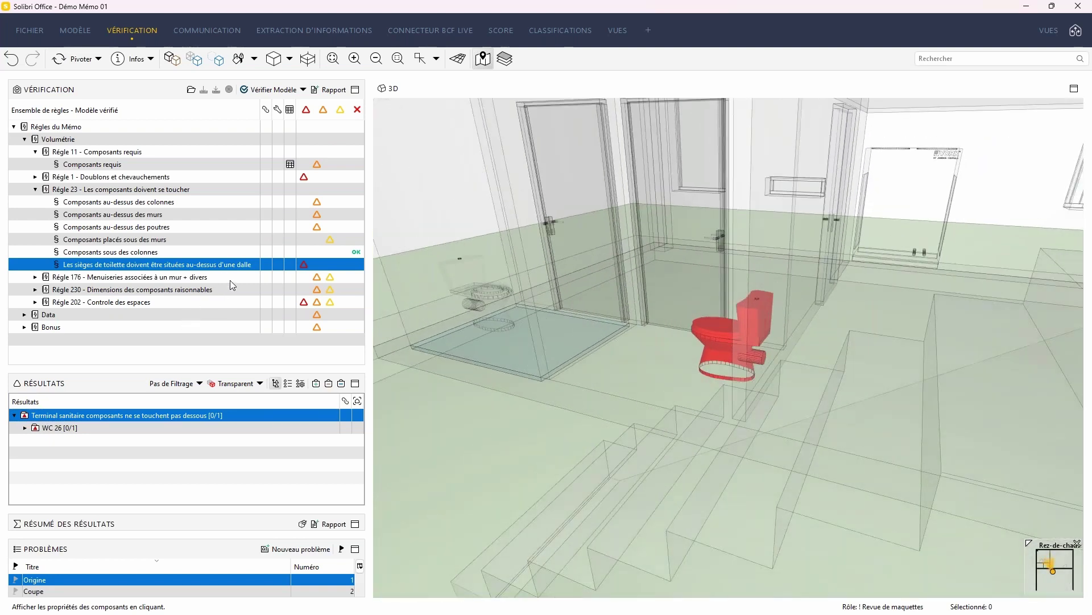
right_click(208, 265)
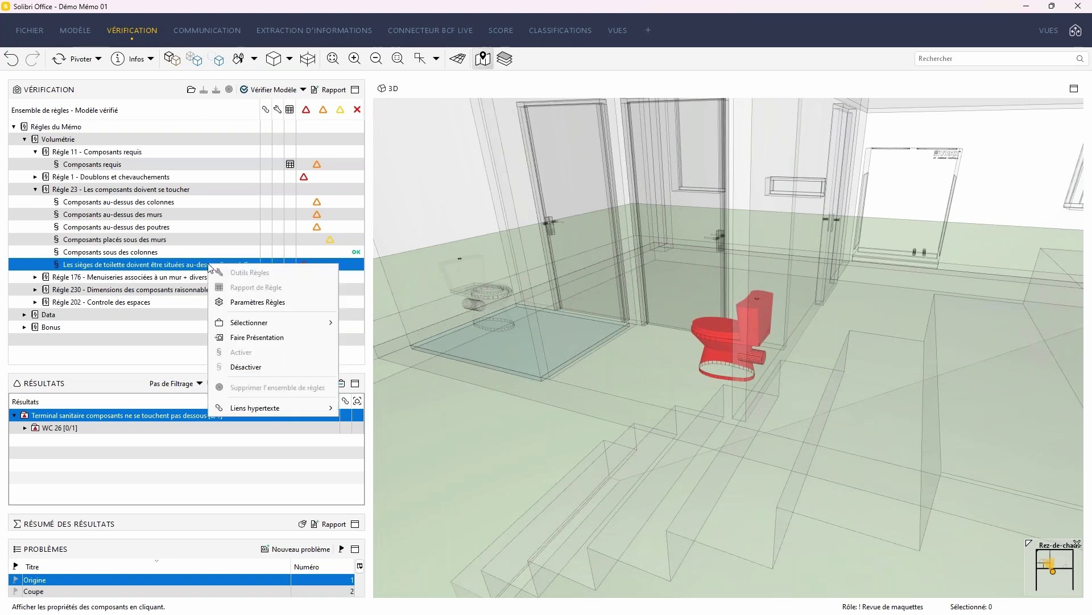
left_click(242, 305)
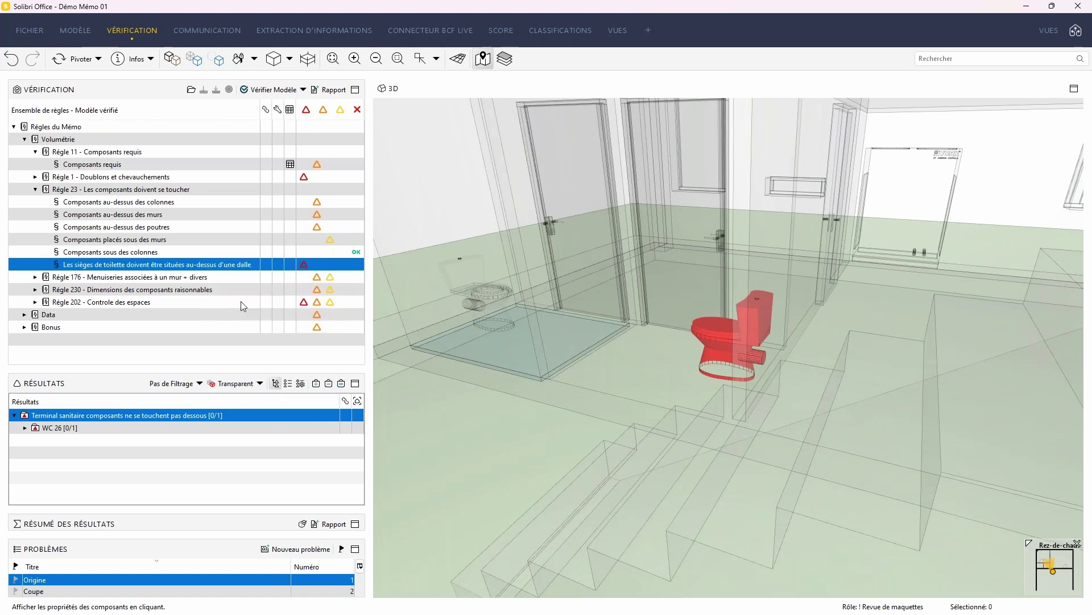
left_click_drag(978, 258, 1080, 259)
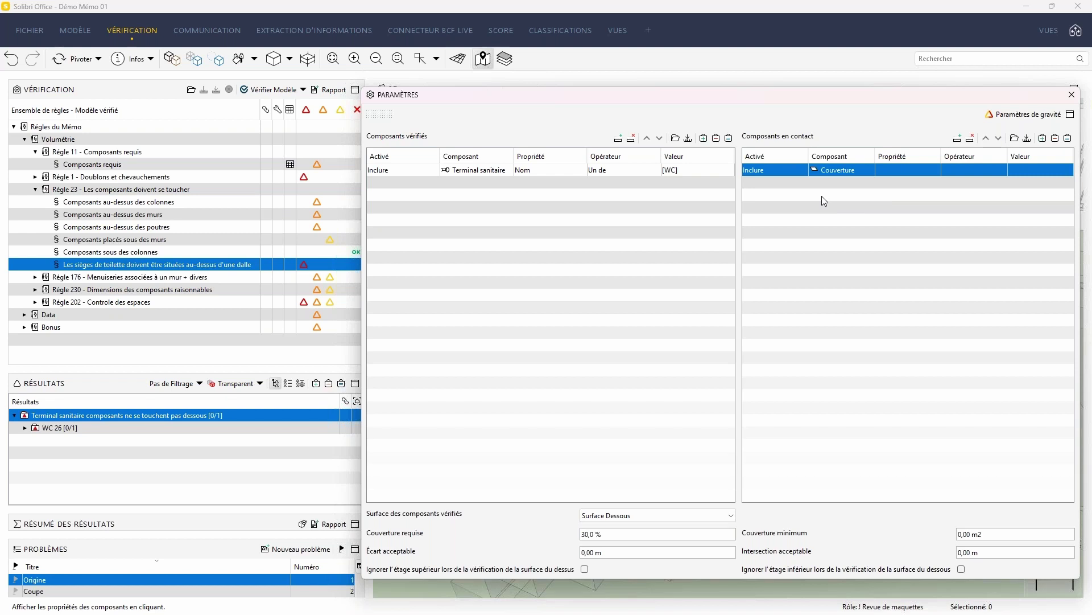
left_click(1072, 94)
Display the Coupe section view and inspect the properties of the blue floor covering under the toilet.
left_click(37, 592)
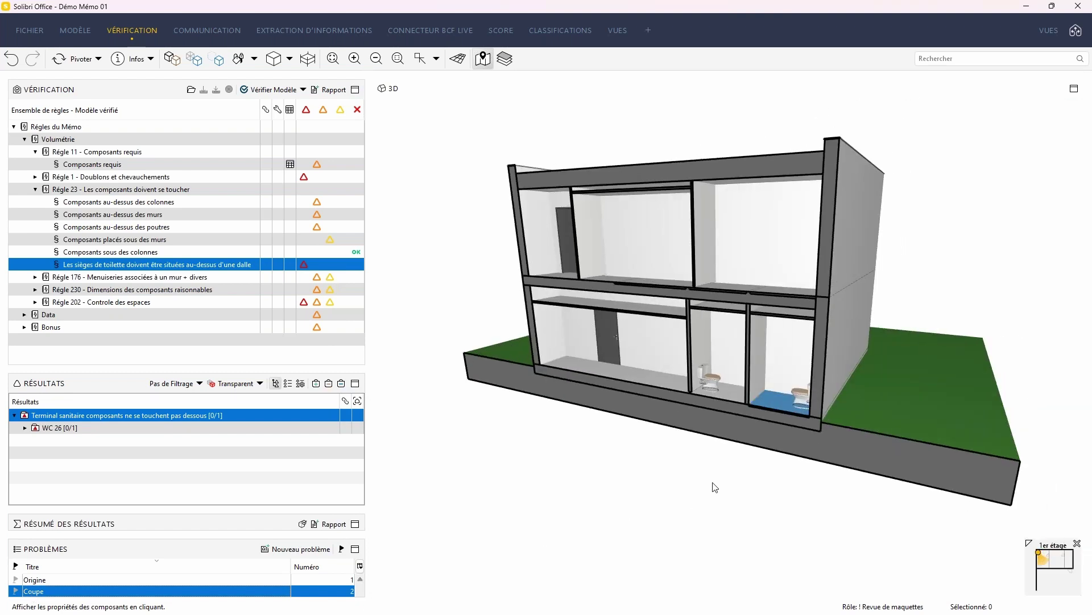
scroll(732, 394, "up", 5)
scroll(686, 410, "up", 3)
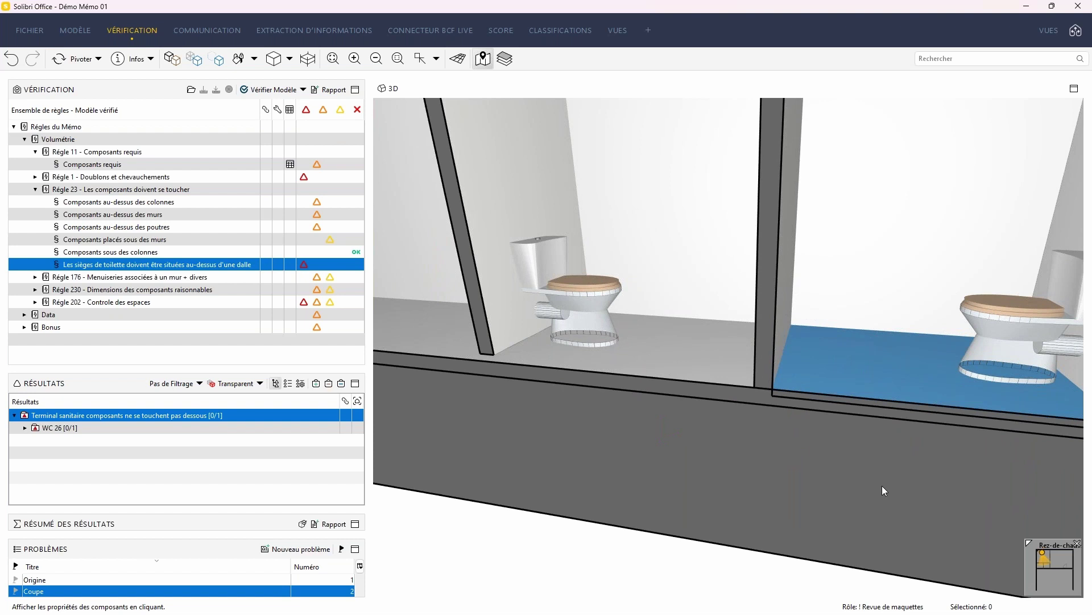
left_click_drag(881, 485, 660, 376)
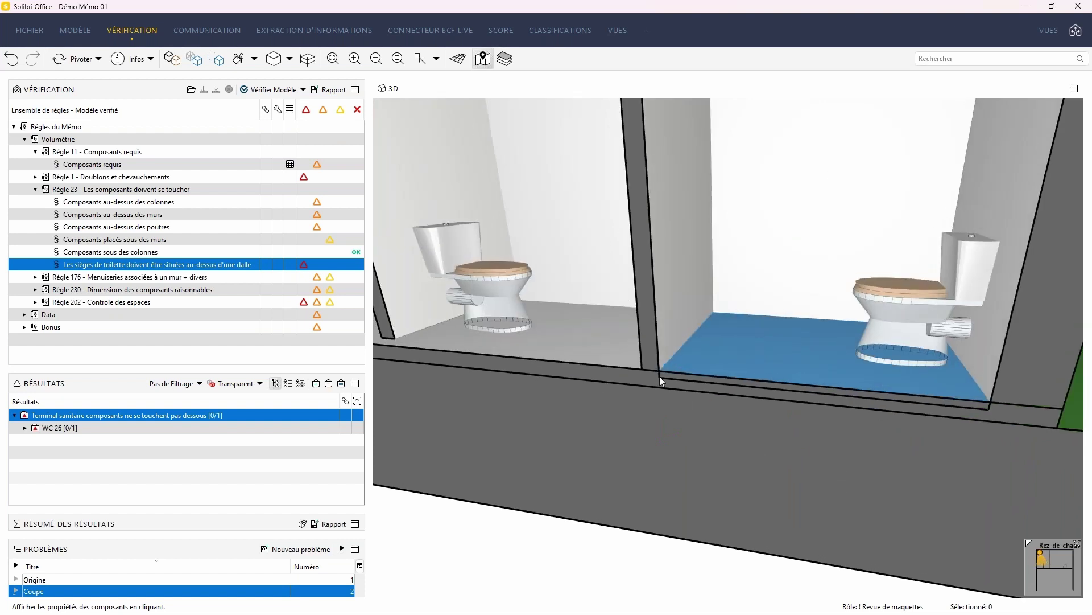
left_click(773, 367)
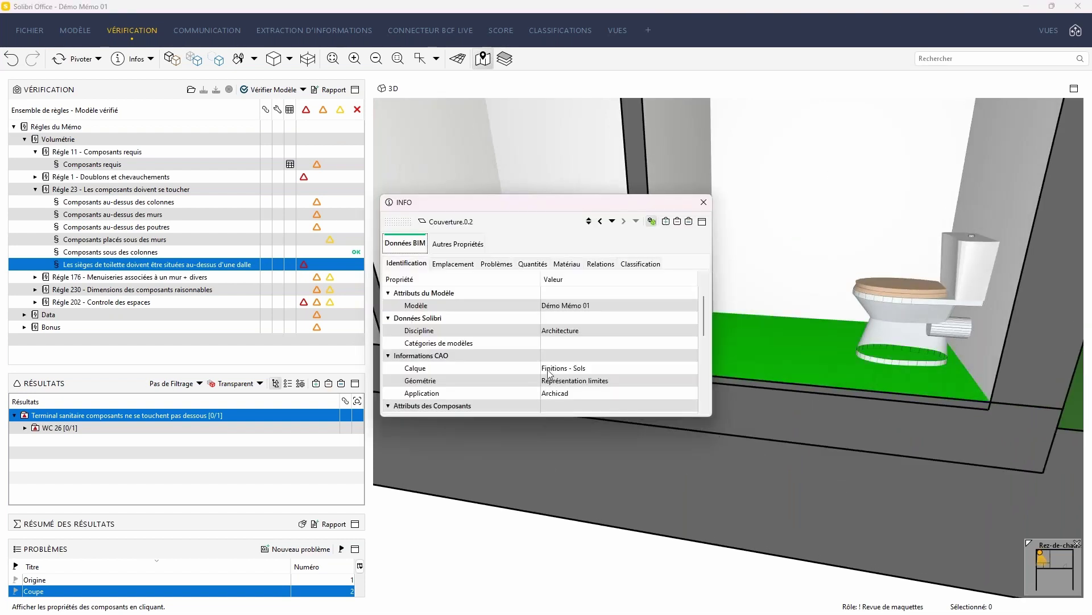
left_click(703, 203)
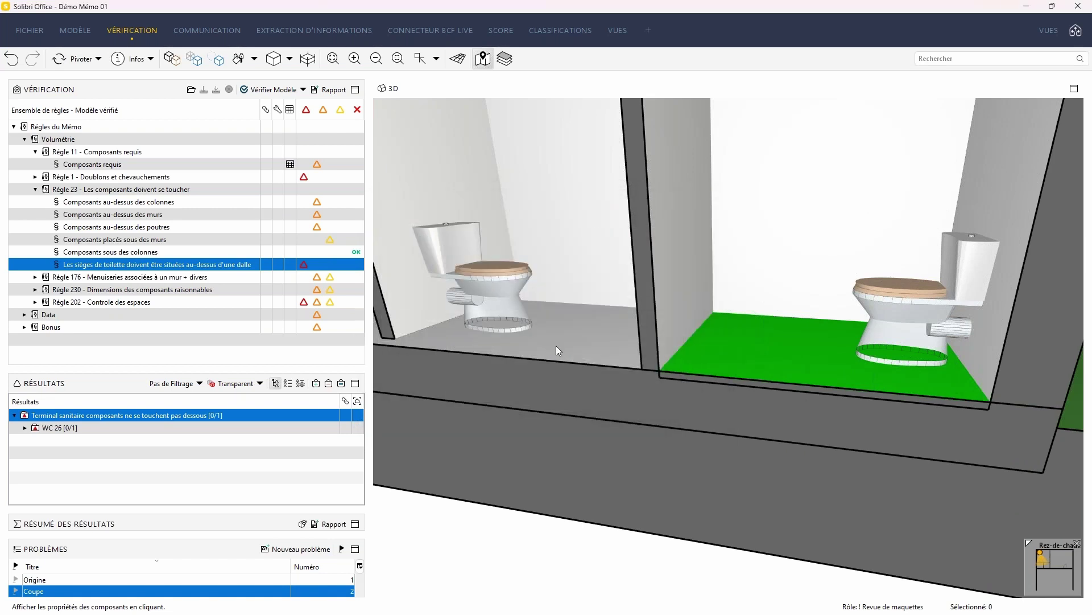
Expand the WC 26 result and highlight Terminal sanitaire.0.2 in 3D.
mouse_move(556, 346)
left_click(26, 428)
left_click(86, 441)
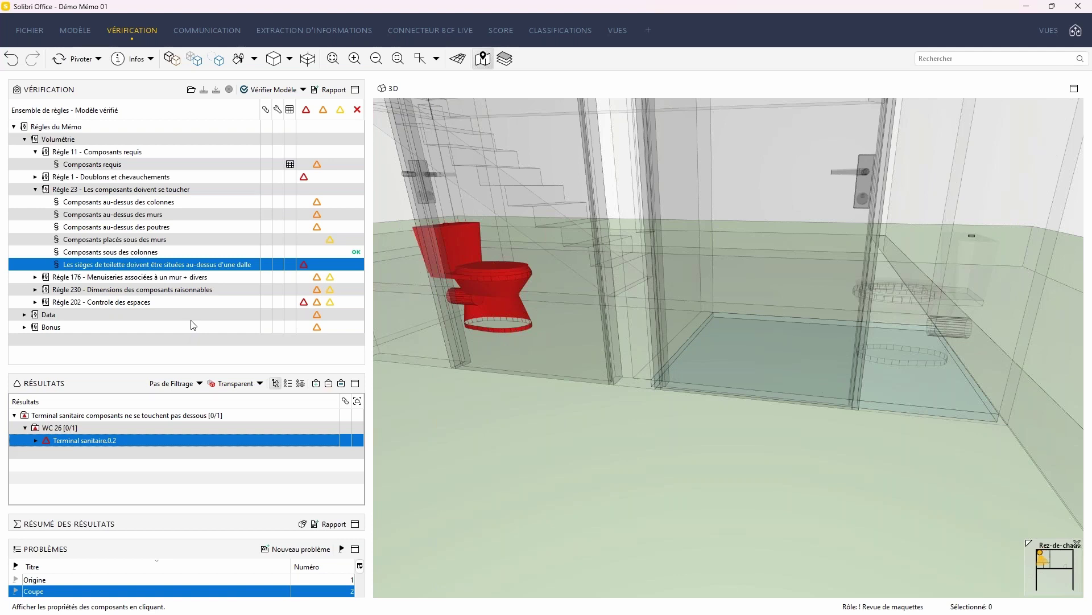
Collapse Règle 23, expand Règle 176, and open the parameters of the rule requiring doors and windows to be associated with a wall.
left_click(36, 190)
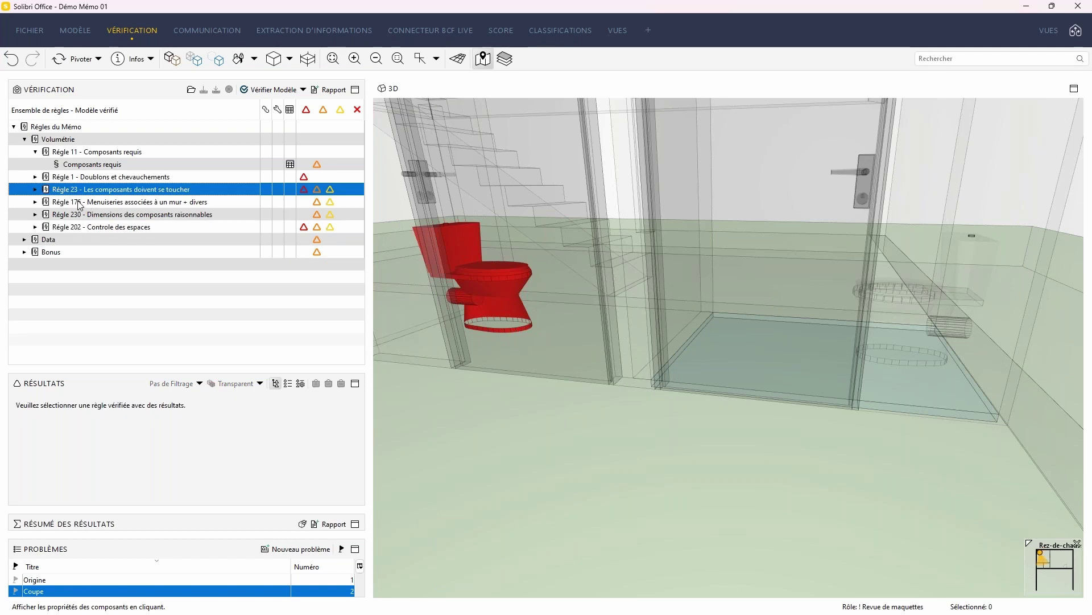
left_click(35, 202)
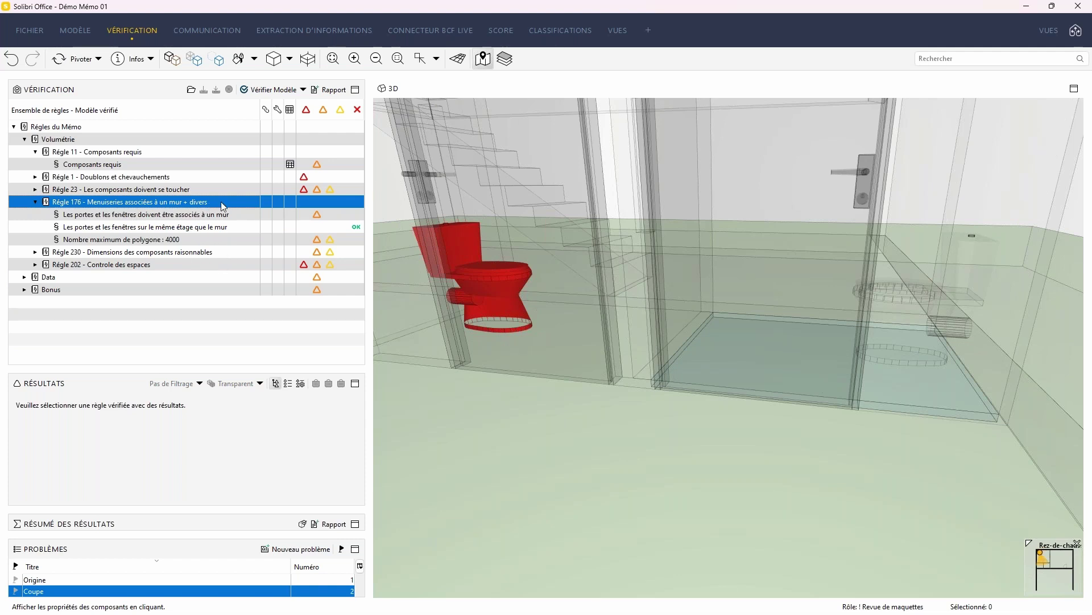
right_click(180, 216)
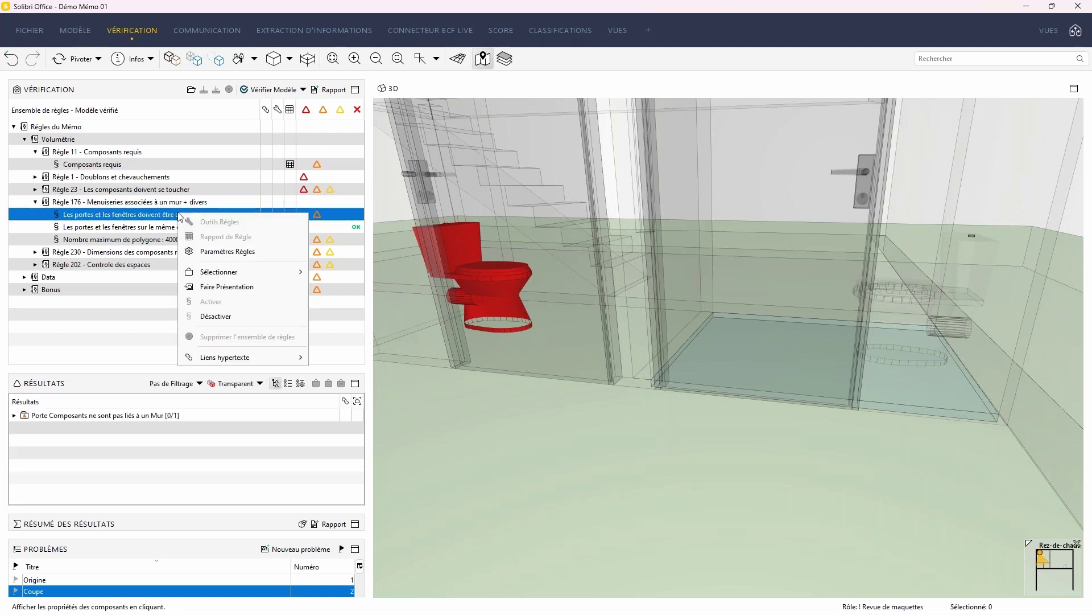
left_click(216, 252)
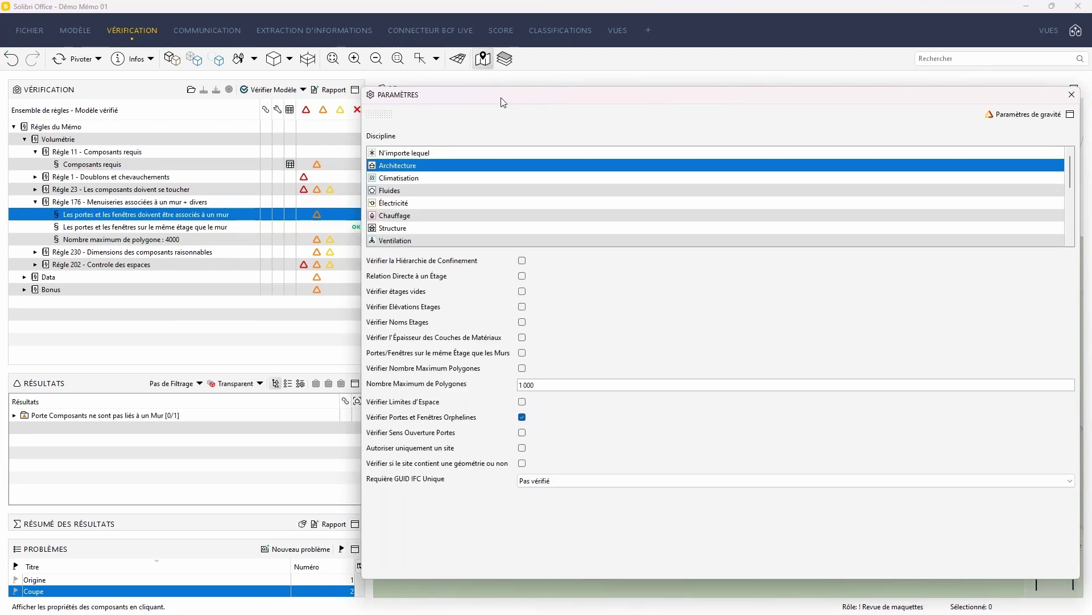
Narrow the Paramètres window and place it over the 3D view, clear of the rules list.
left_click_drag(503, 100, 462, 91)
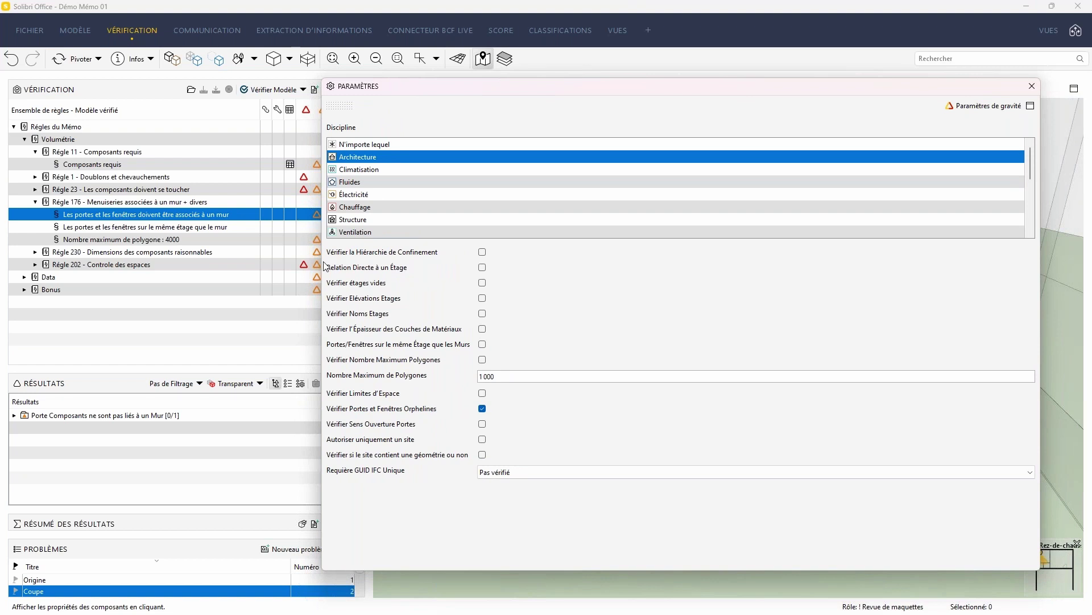
left_click_drag(323, 266, 594, 261)
left_click_drag(775, 87, 797, 77)
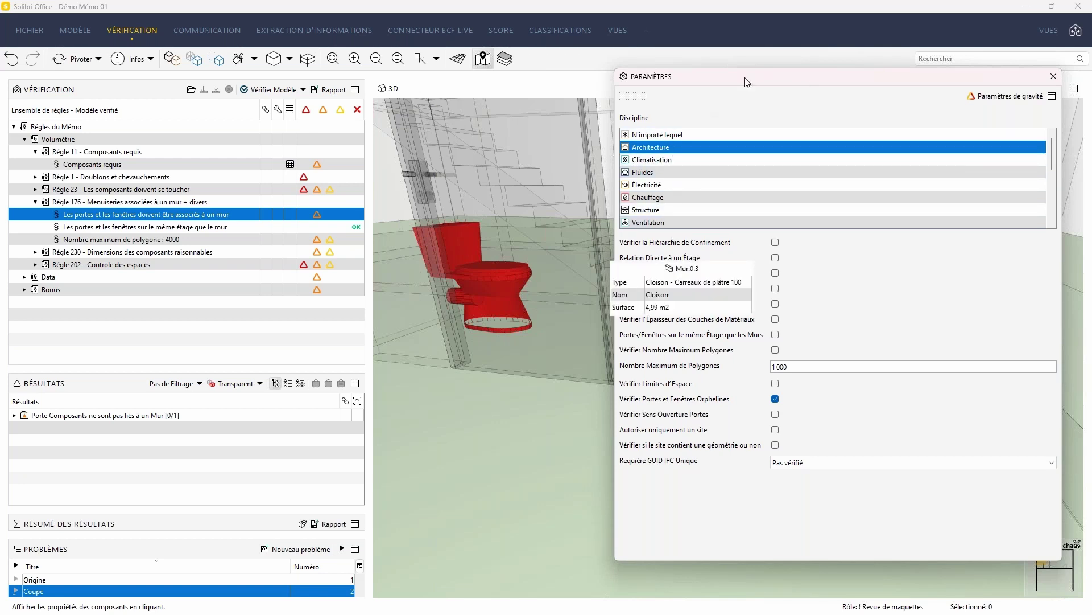
left_click_drag(745, 79, 458, 78)
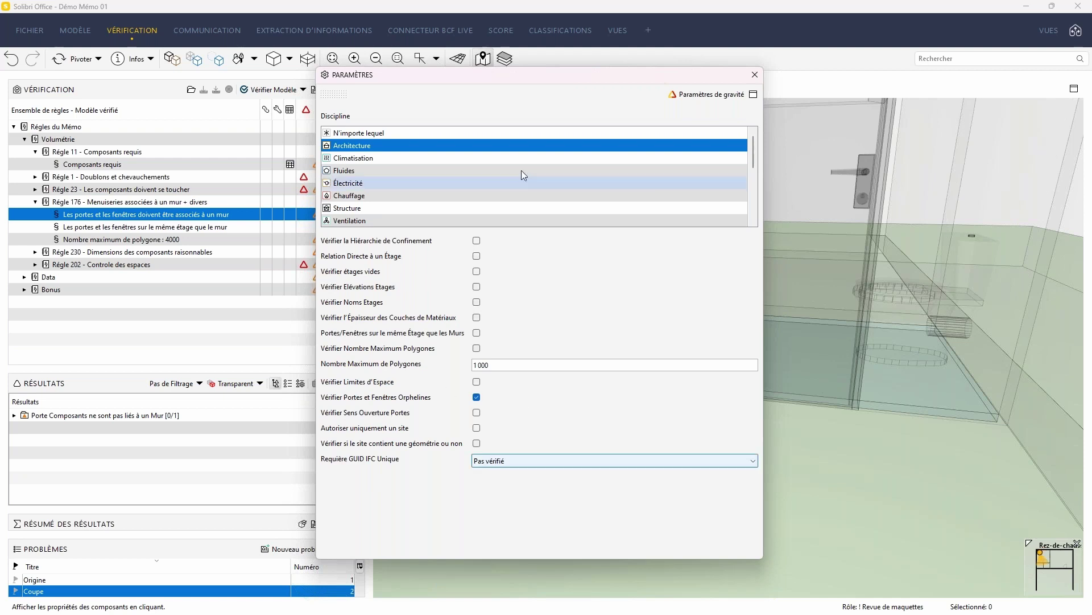
left_click_drag(482, 88, 687, 83)
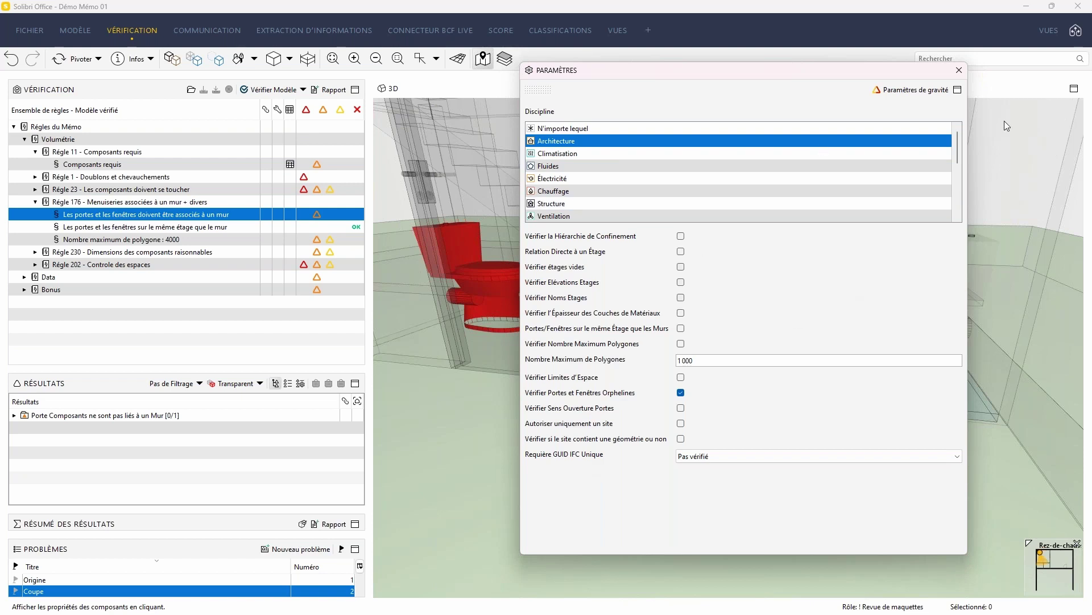
Reduce the Solibri Office window, open the Solibri Desktop help center in Chrome from the desktop, and enlarge the browser window.
left_click(1052, 7)
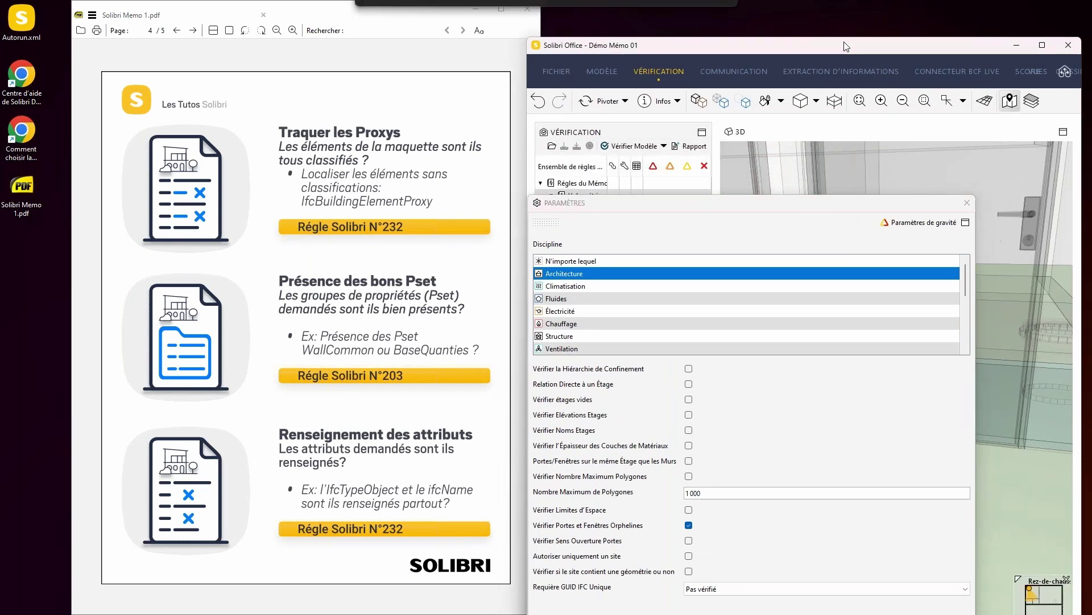
left_click_drag(846, 47, 848, 26)
double_click(32, 106)
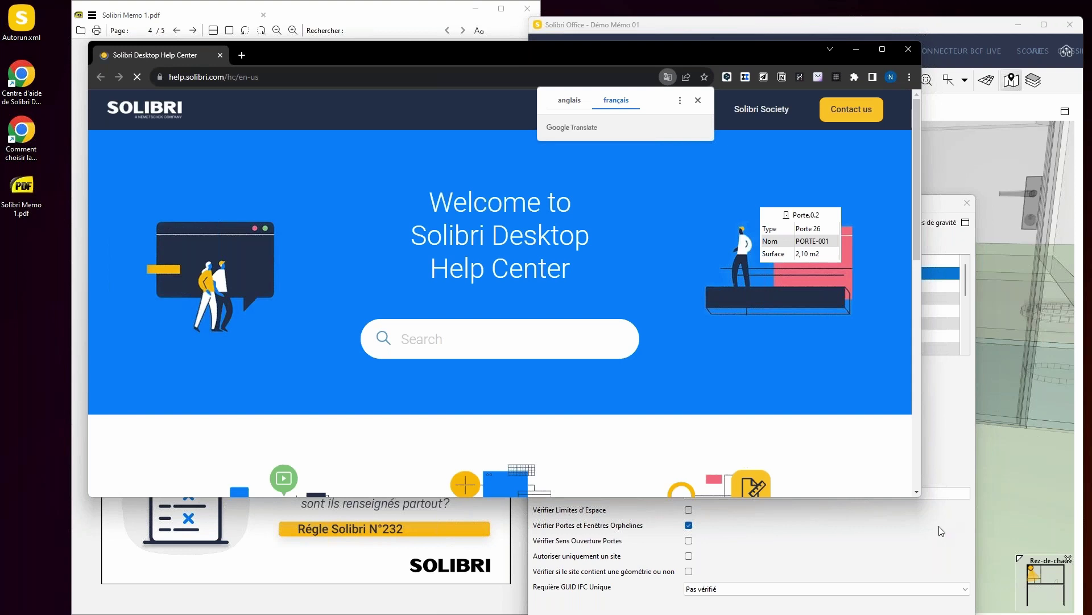
left_click_drag(917, 496, 1074, 602)
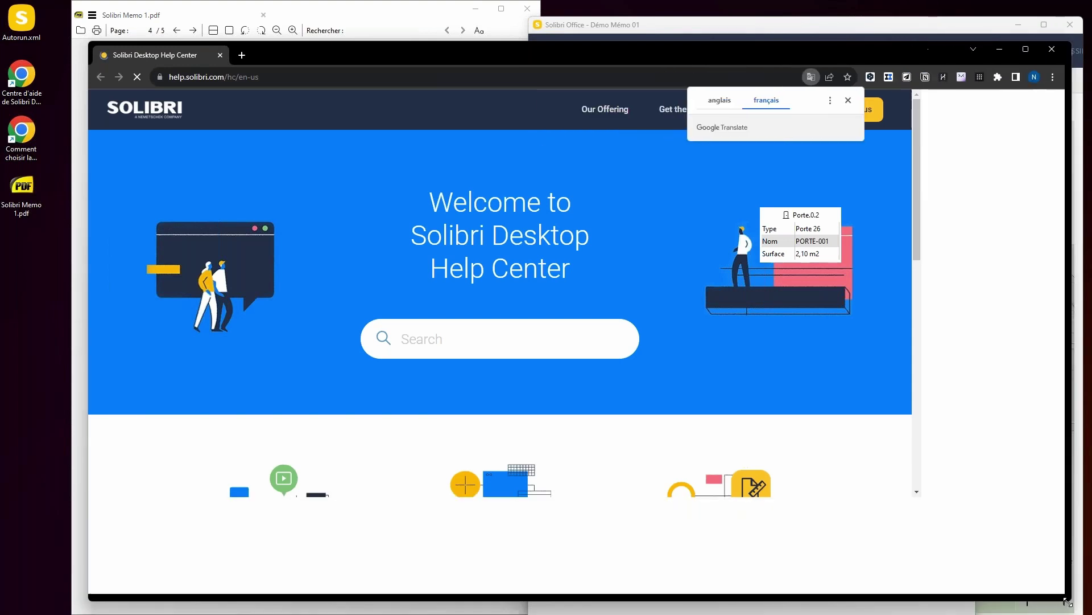
left_click_drag(612, 62, 588, 54)
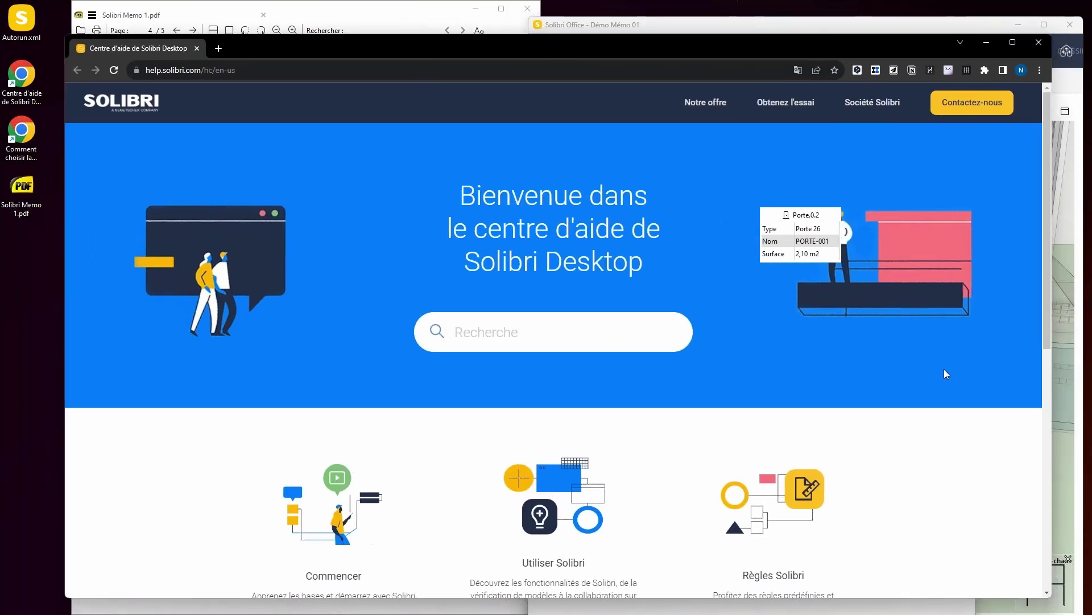
Open the Règles Solibri category of the help center and look over its list of rule articles.
scroll(946, 369, "down", 3)
scroll(946, 370, "down", 1)
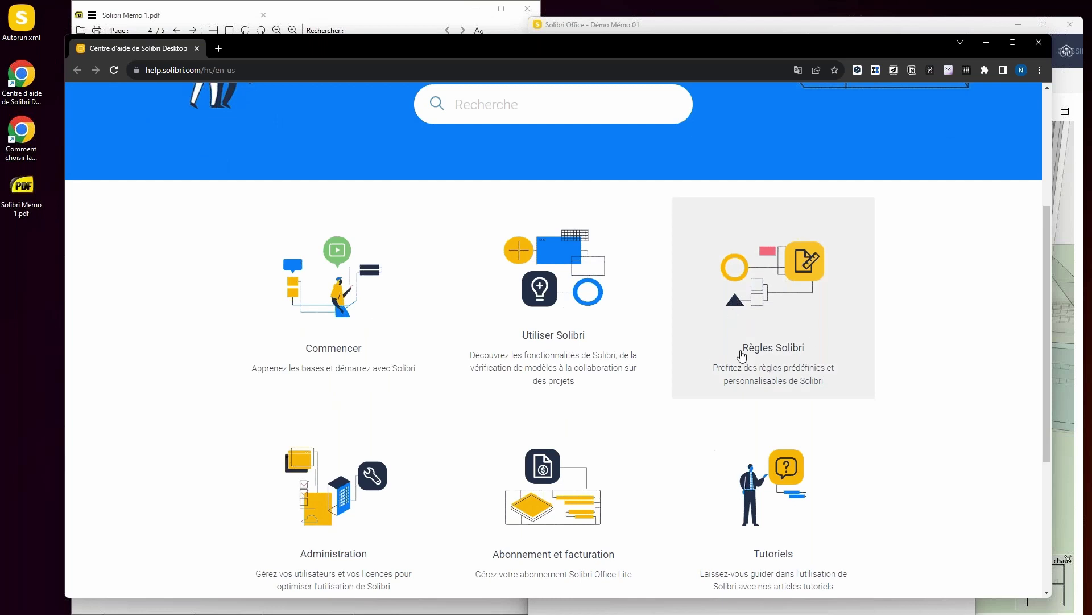
left_click(788, 317)
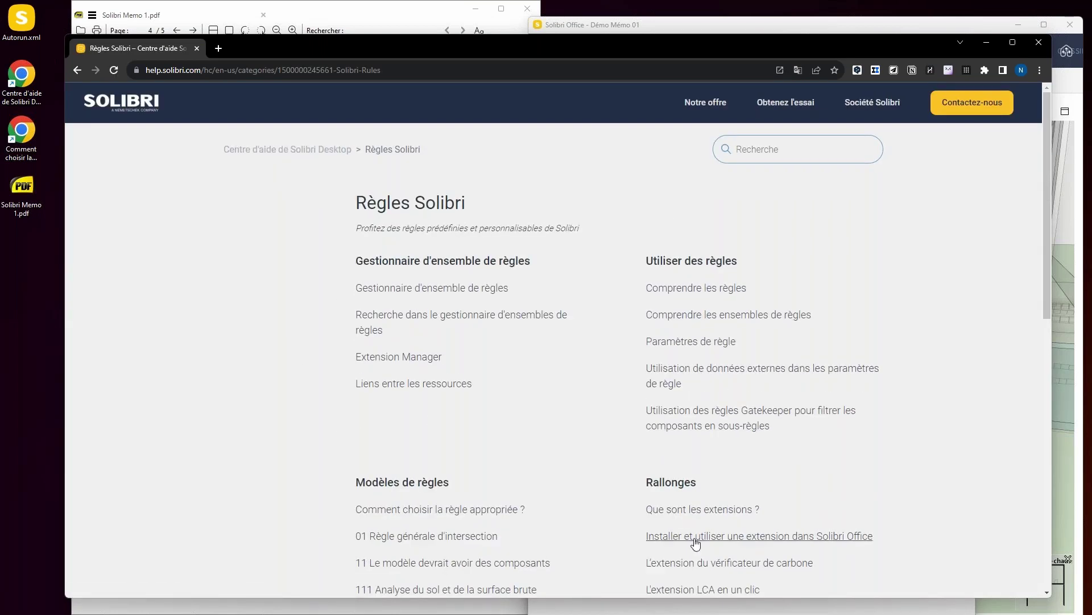
scroll(629, 539, "down", 2)
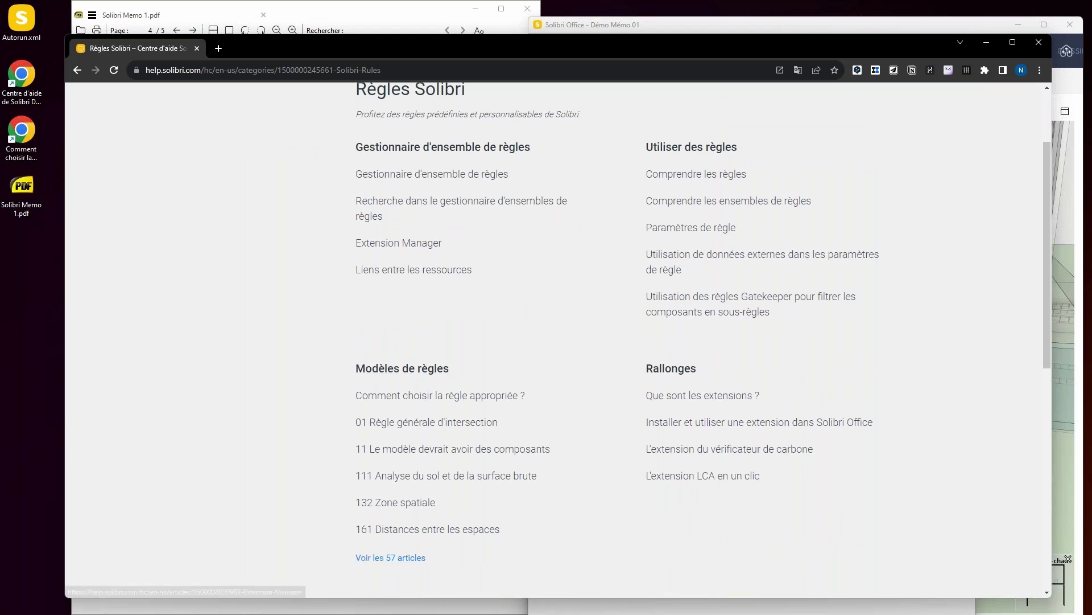
Move the browser window down to uncover Solibri Office, and close its Paramètres window.
left_click_drag(377, 43, 453, 426)
left_click(780, 27)
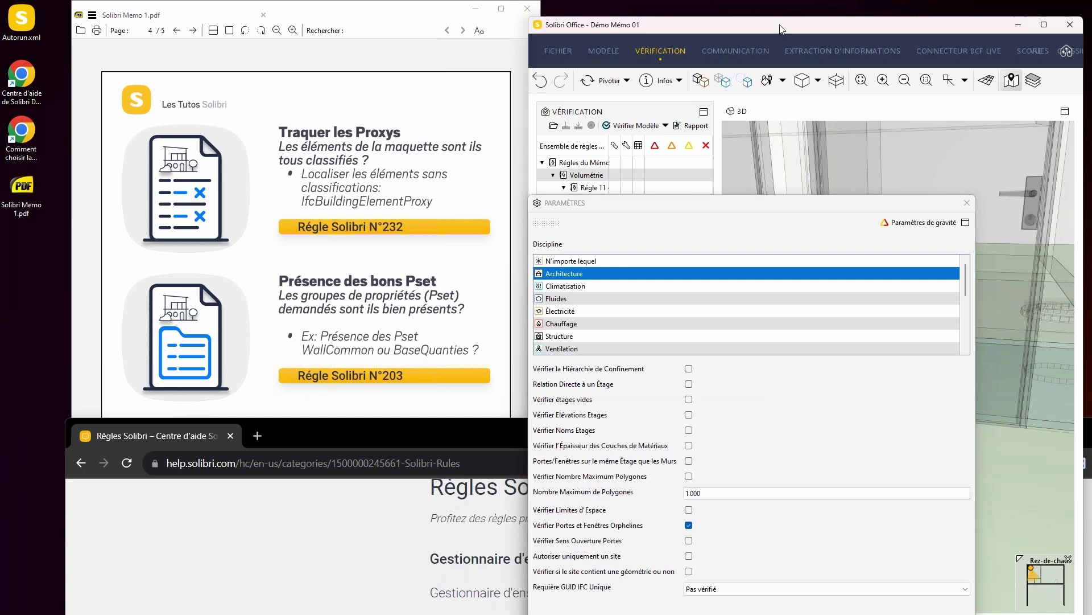
left_click(966, 203)
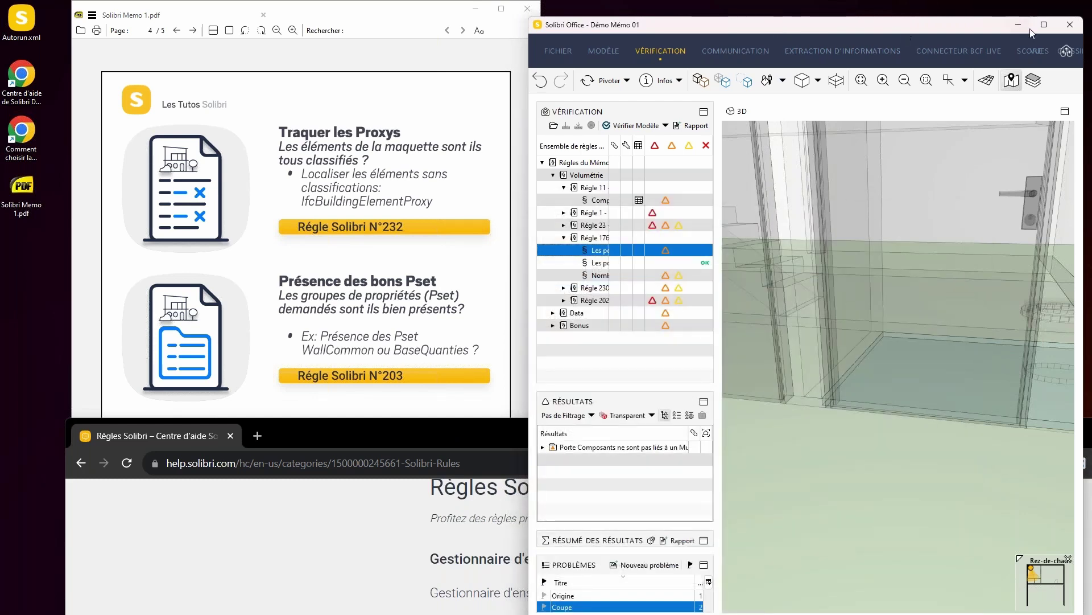
Check the Règle 176 entry in the maximized Solibri Office, restore the window size and bring the help center browser back up.
left_click(1037, 24)
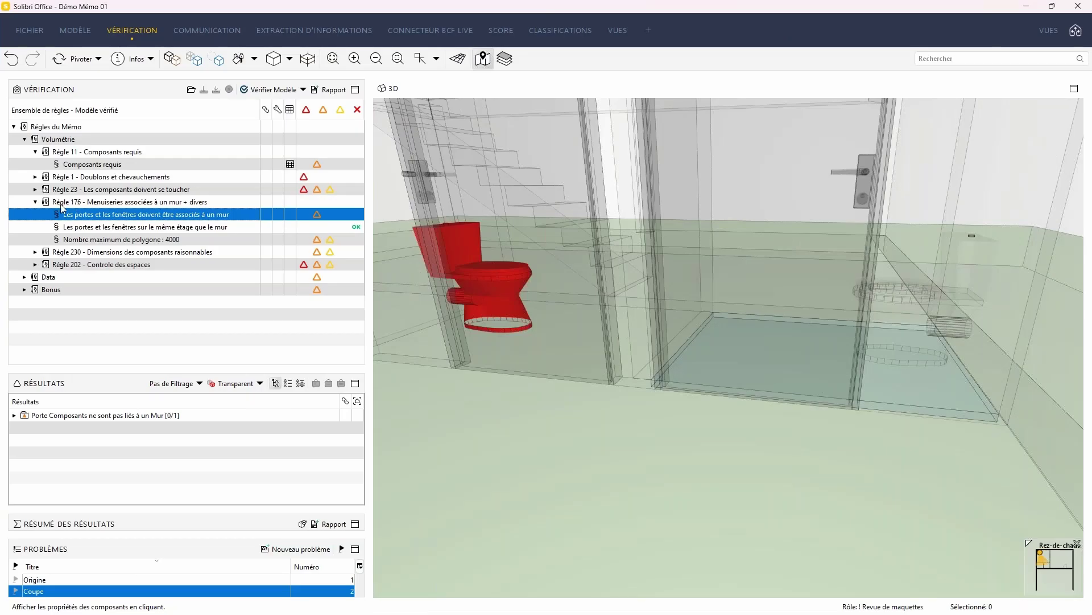
left_click(1054, 5)
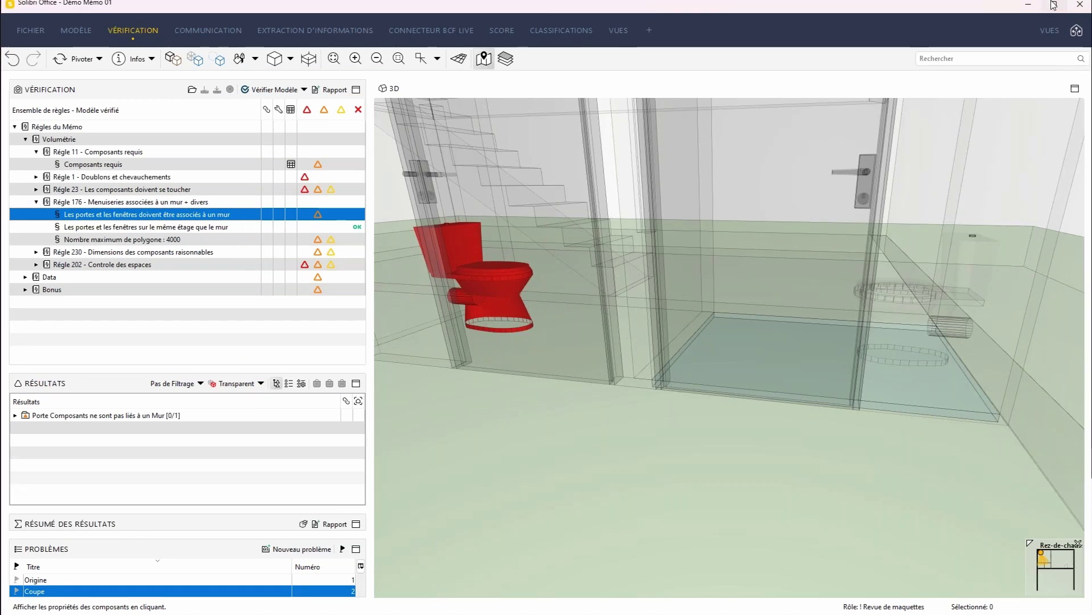
left_click(1053, 4)
left_click(401, 441)
left_click_drag(459, 441, 315, 26)
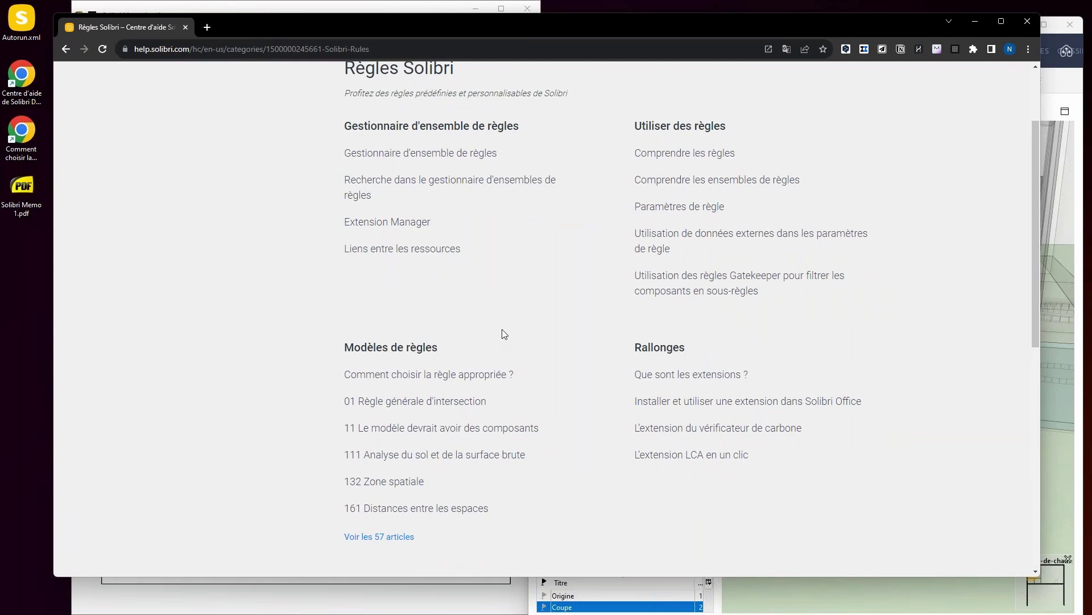
Display all articles under Modèles de règles and open the one for rule 176 Structure du modèle.
scroll(502, 334, "down", 2)
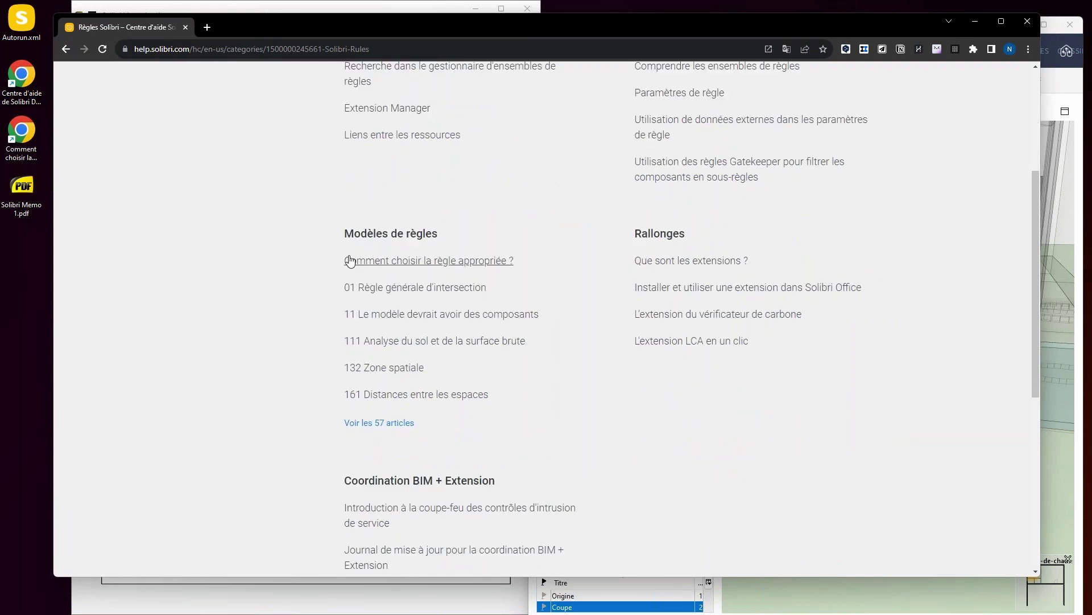
left_click(377, 424)
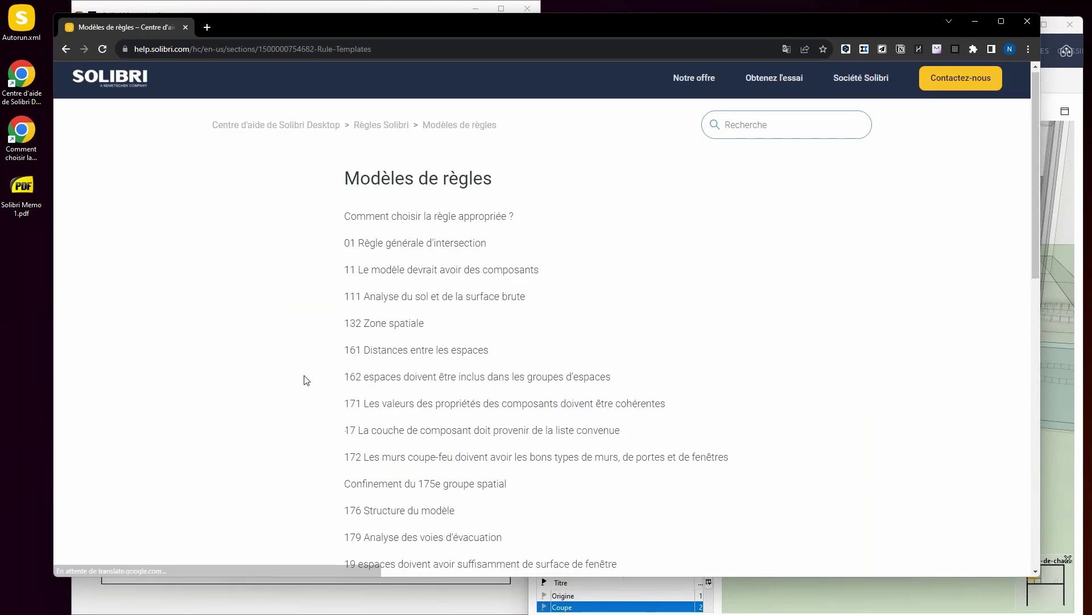
scroll(307, 380, "down", 1)
left_click(402, 458)
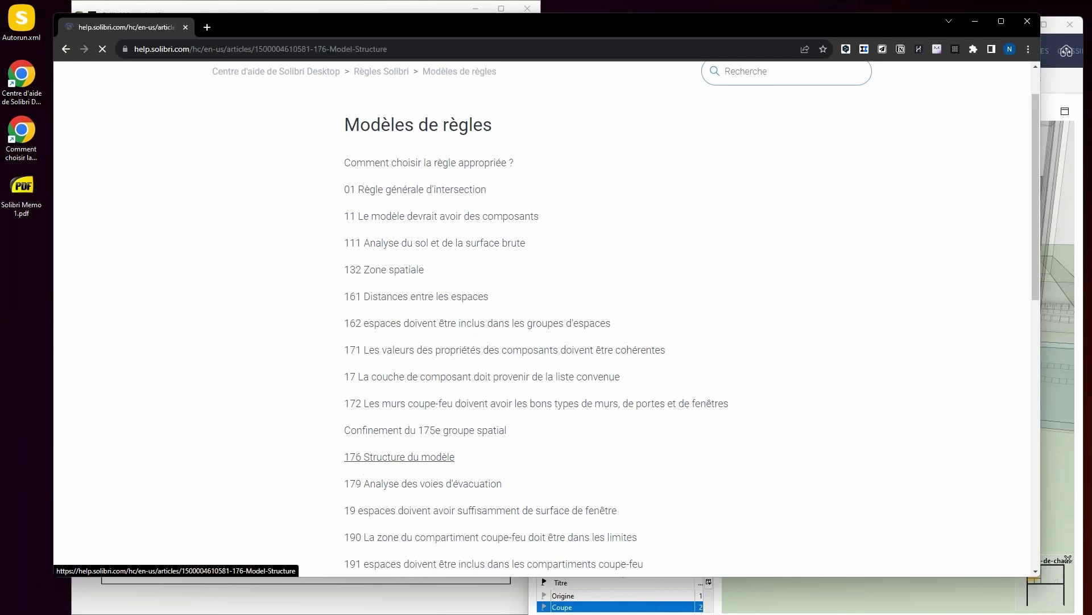
Read the 176 Structure du modèle article, especially the descriptions of the rule parameters.
scroll(854, 391, "down", 3)
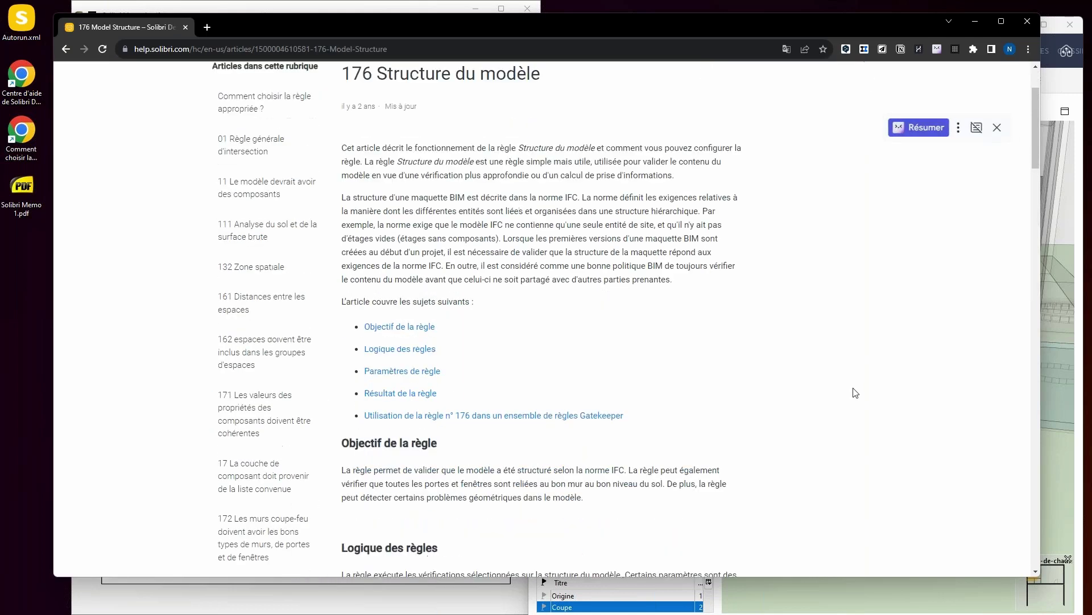
scroll(854, 393, "down", 10)
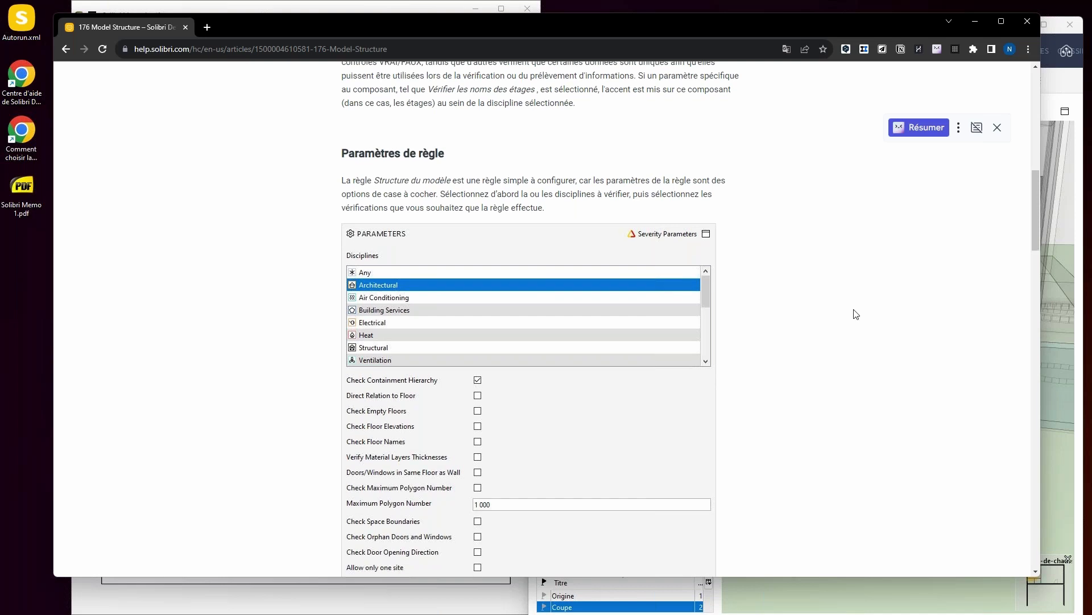
scroll(856, 314, "down", 3)
scroll(487, 441, "down", 5)
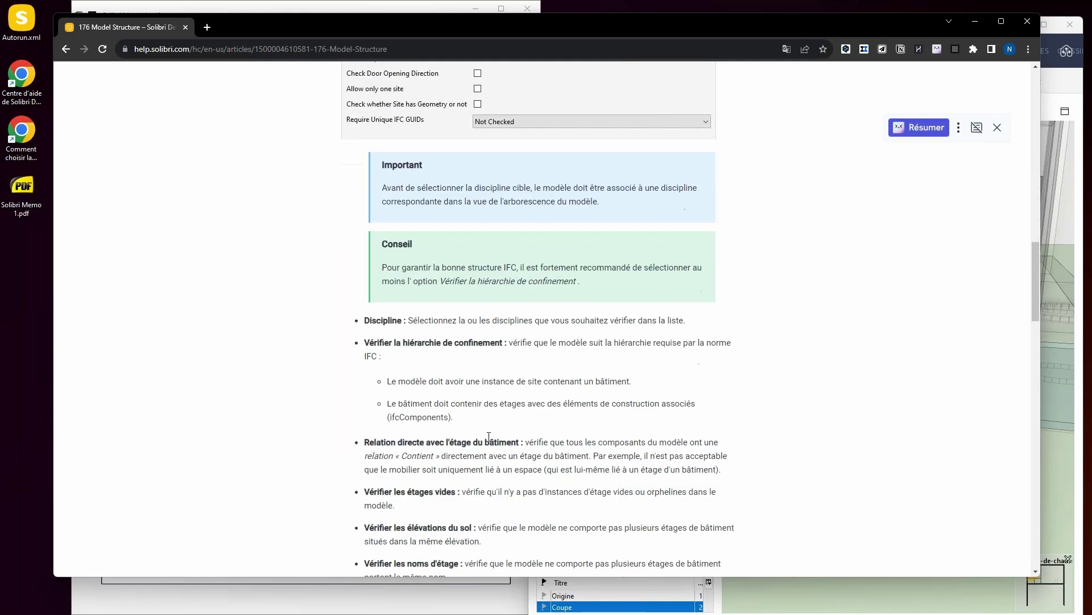
scroll(489, 436, "down", 3)
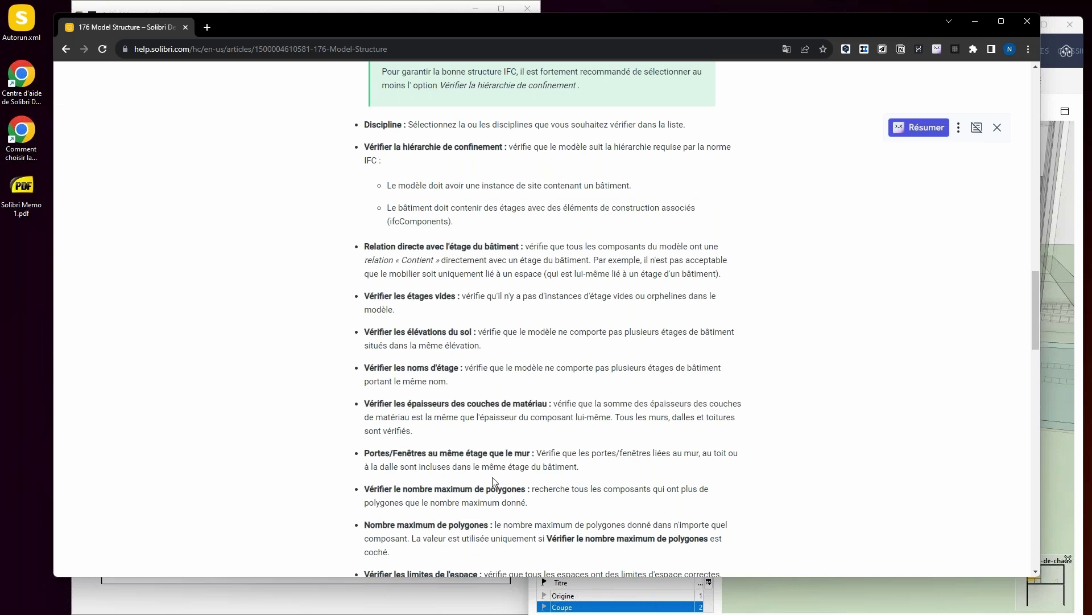
scroll(492, 470, "down", 3)
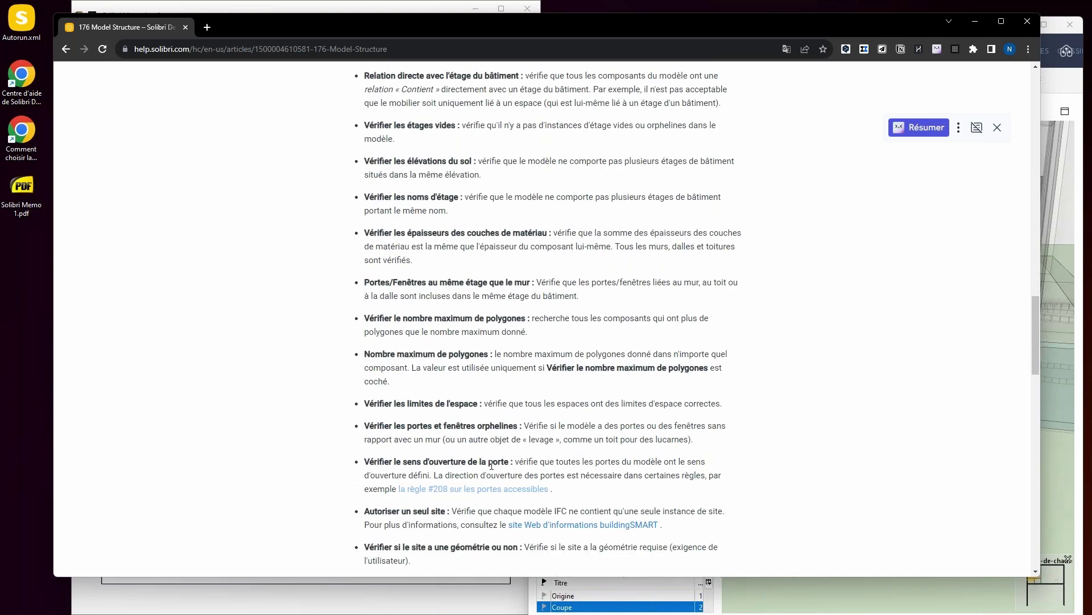
scroll(491, 465, "down", 3)
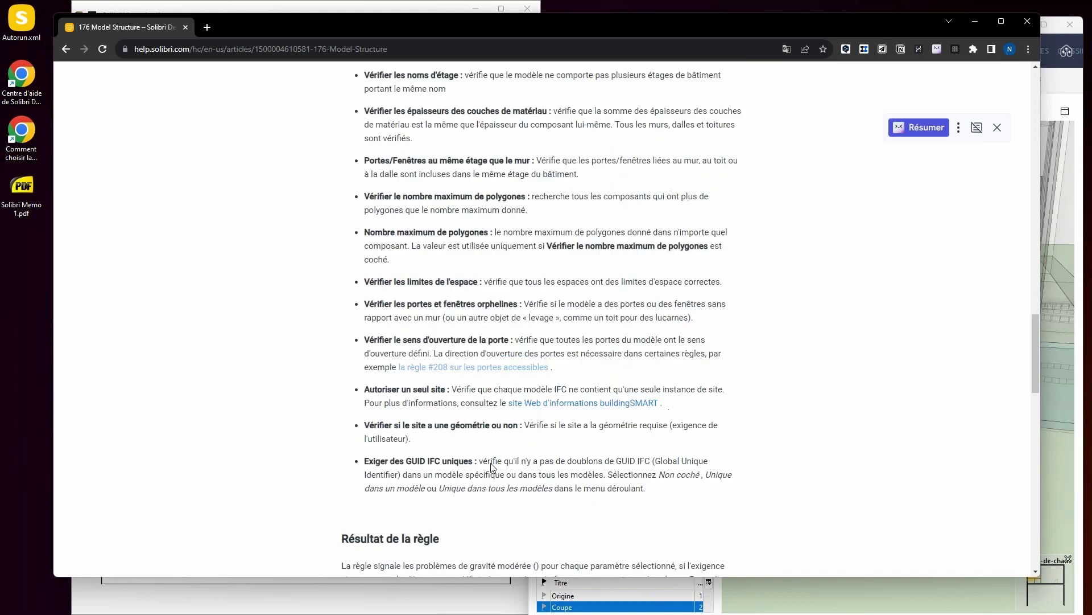
scroll(493, 467, "up", 4)
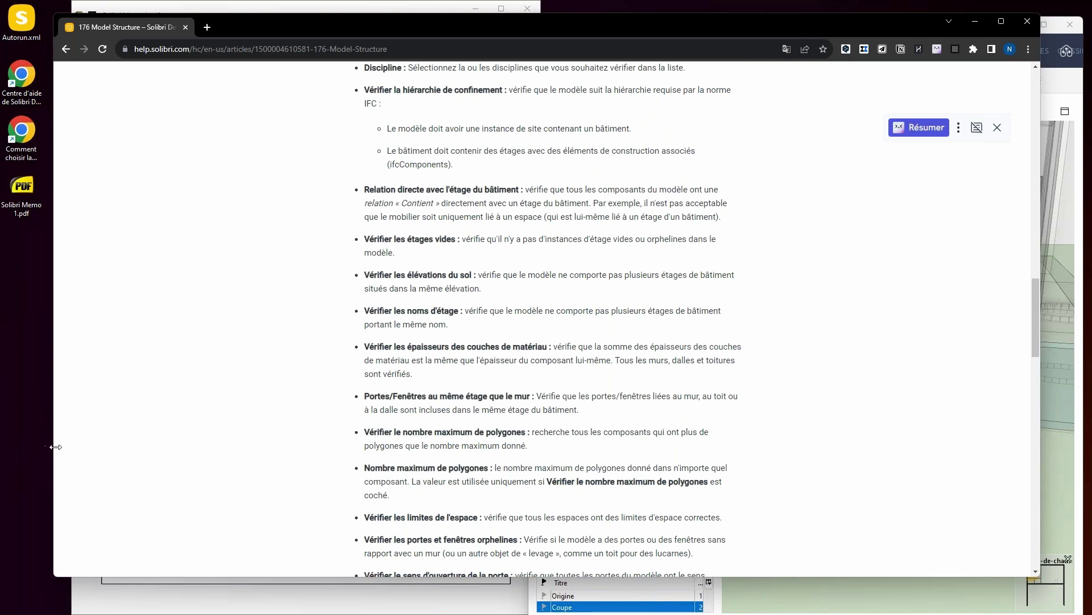
Narrow the browser window to uncover the PDF memo and reread the rule parameter descriptions in the article.
left_click_drag(55, 446, 402, 446)
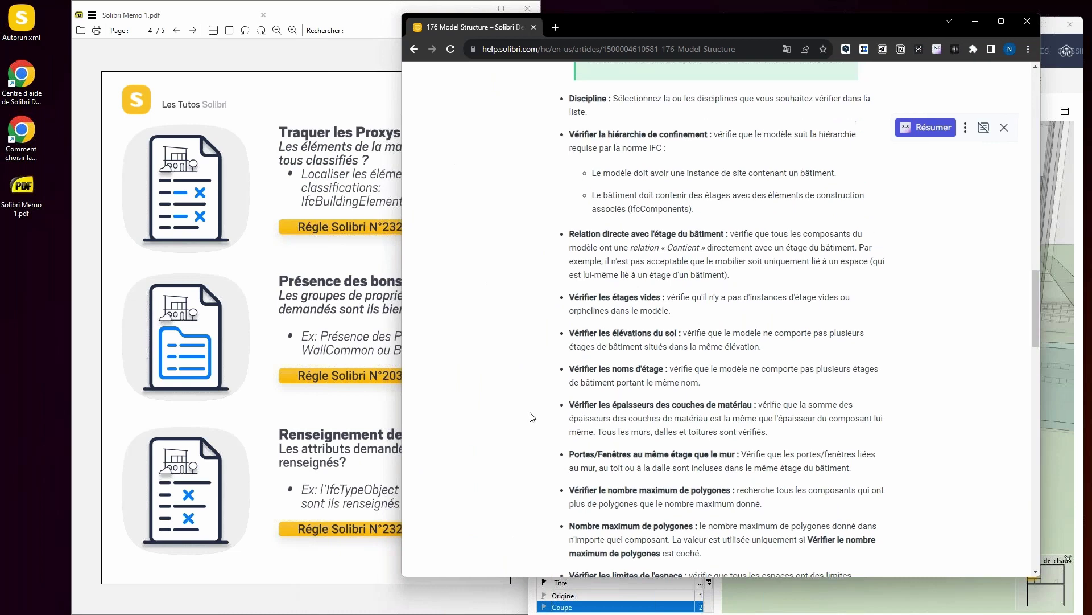
scroll(532, 417, "up", 5)
scroll(531, 416, "down", 3)
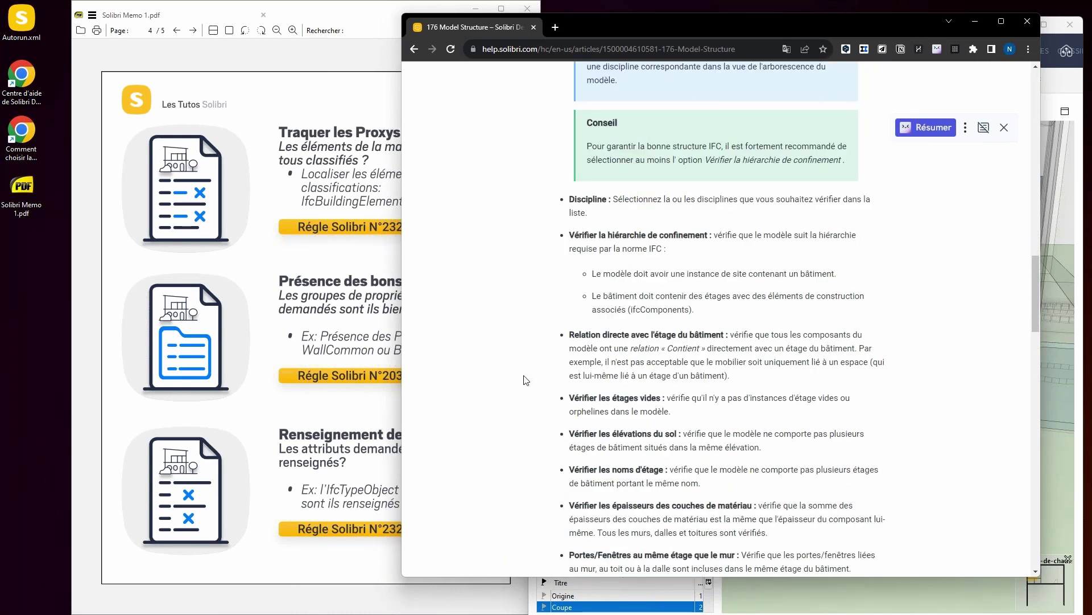
scroll(500, 379, "down", 8)
scroll(498, 380, "up", 5)
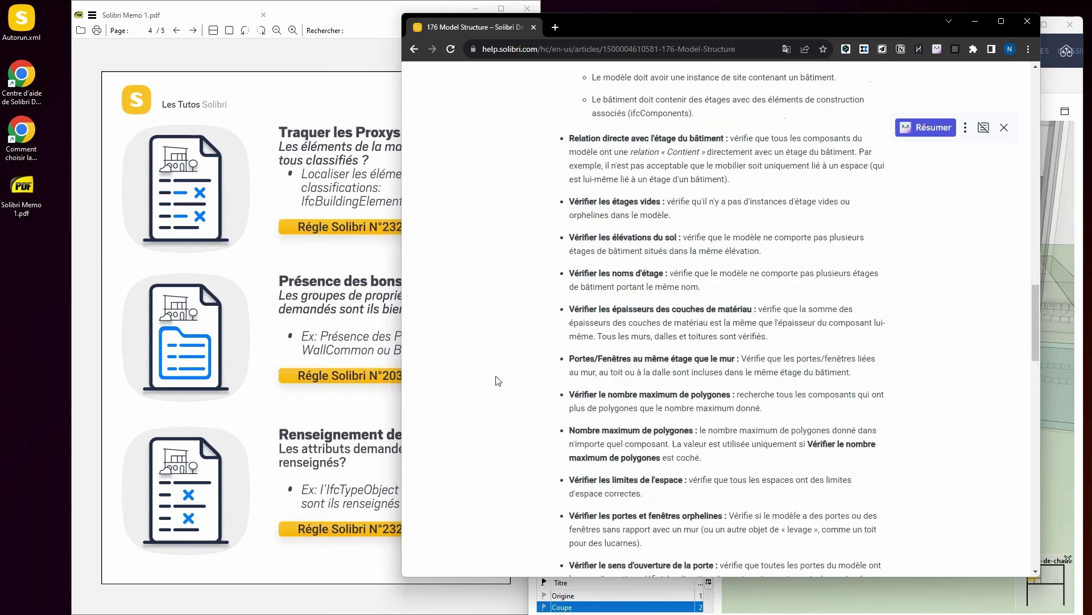
scroll(498, 381, "up", 3)
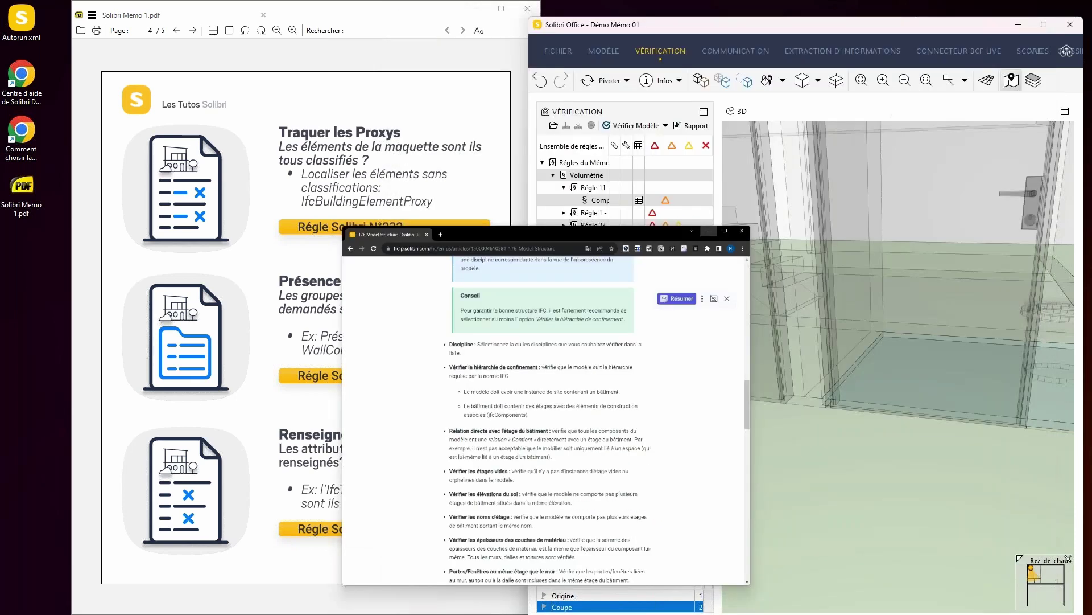
Return to a maximized Solibri Office and apply the Origine viewpoint with the rule requiring doors and windows to be associated with a wall selected.
left_click(976, 24)
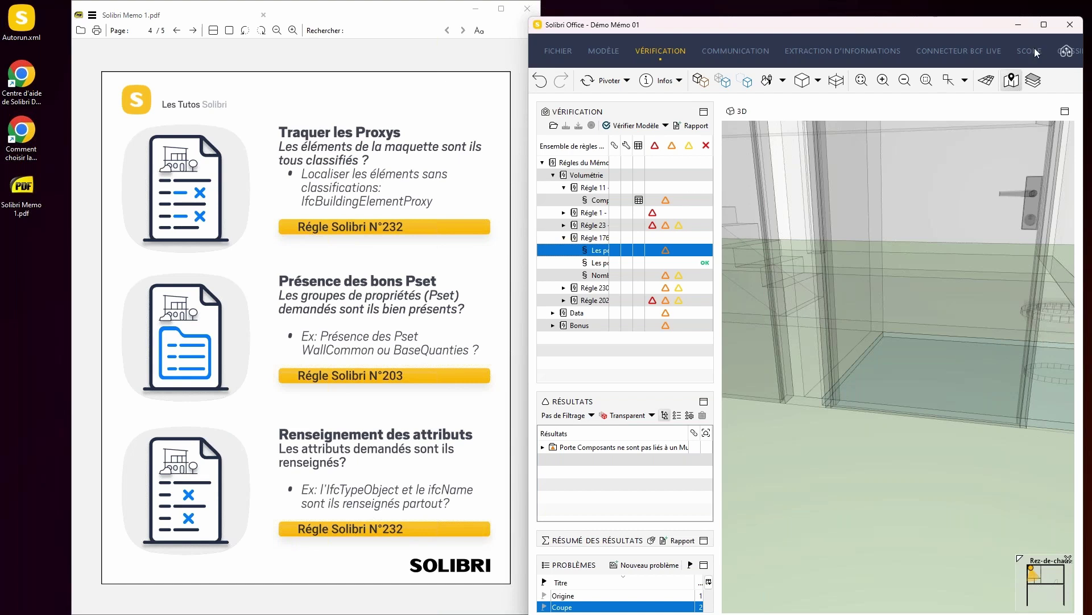
left_click(1044, 25)
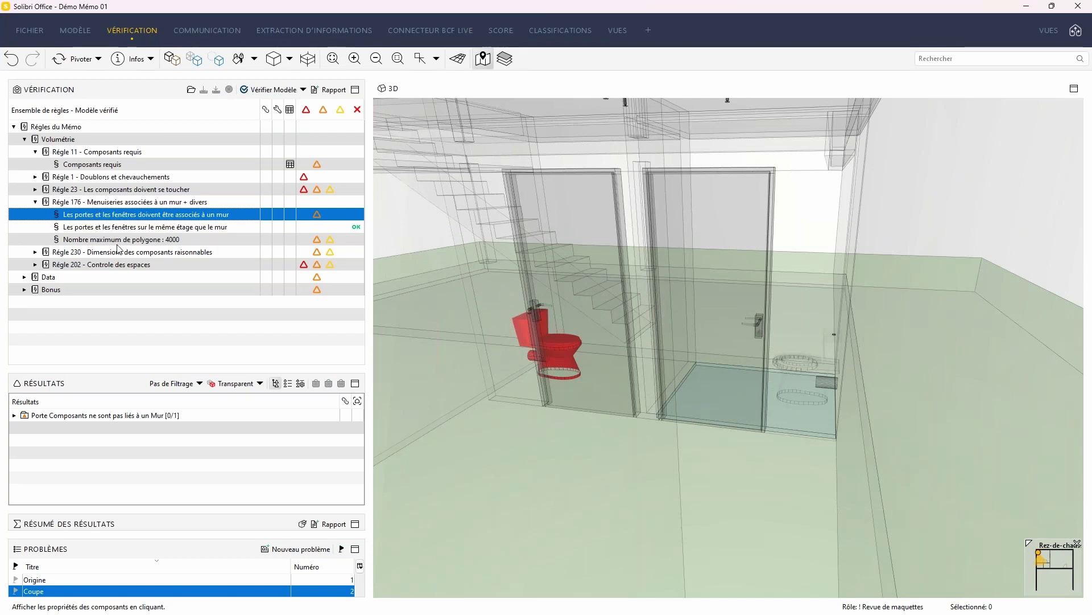
left_click(105, 242)
left_click(98, 217)
left_click(43, 580)
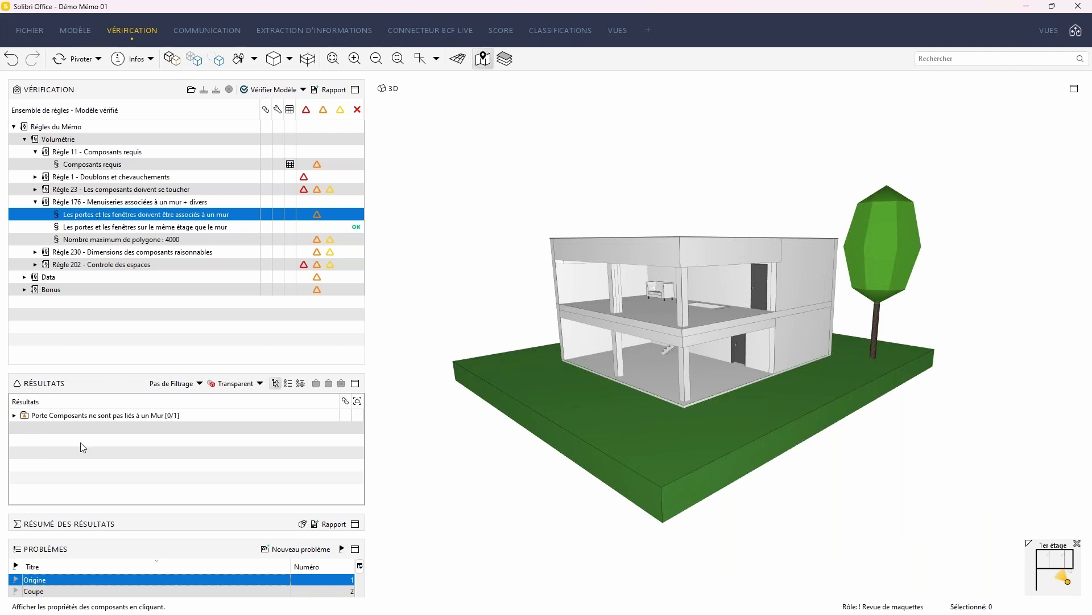
Expand the result for doors not linked to a wall down to its component and highlight the Rez-de-chaussée issue in 3D.
left_click(14, 416)
left_click(51, 430)
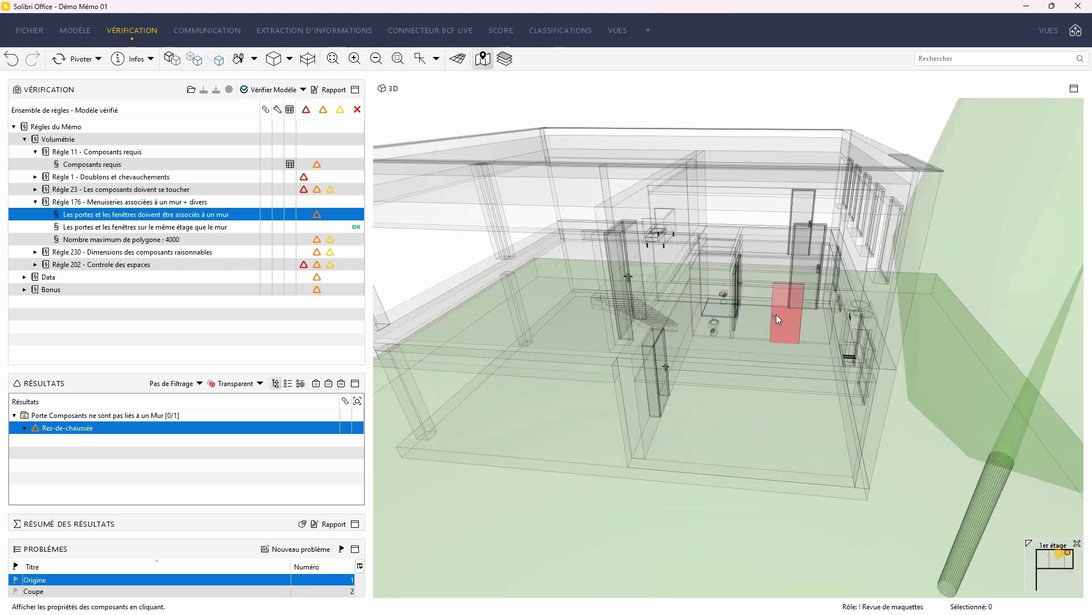
left_click_drag(776, 314, 637, 490)
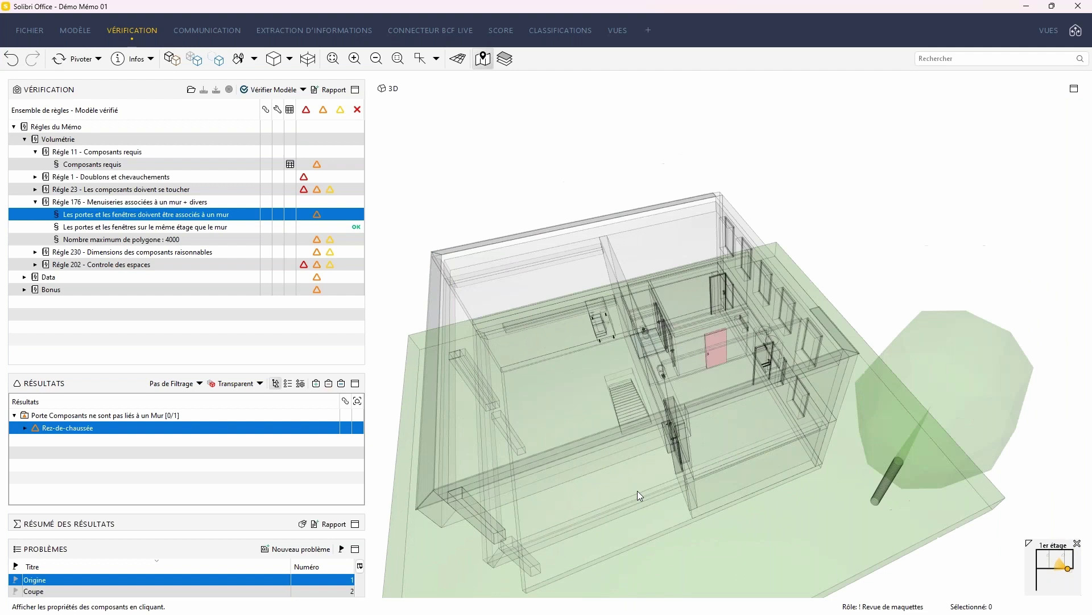
left_click(24, 428)
Show the whole model opaque in 3D and limit the displayed floors to Rez-de-chaussée.
left_click(238, 58)
left_click(309, 60)
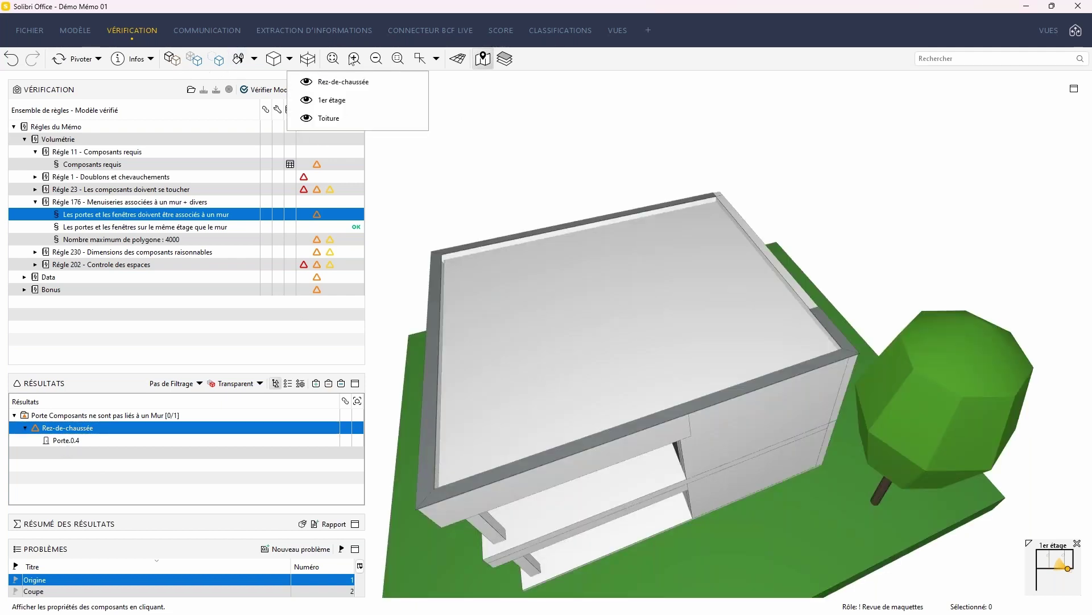
left_click(349, 83)
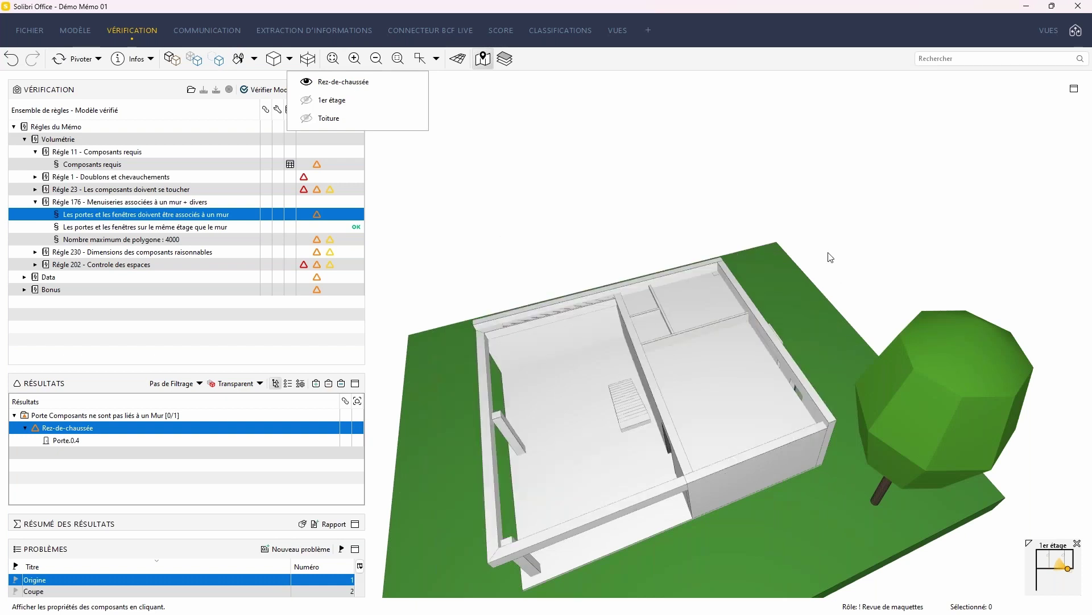
left_click(491, 213)
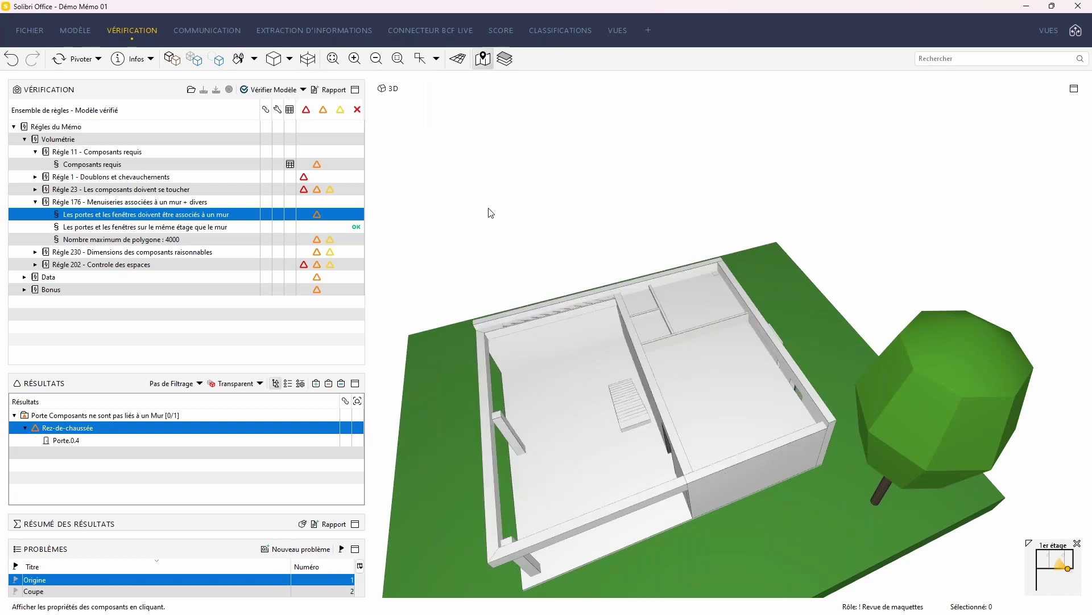
Hide the two components covering the ground-floor rooms and return to the Infos tool.
key("h")
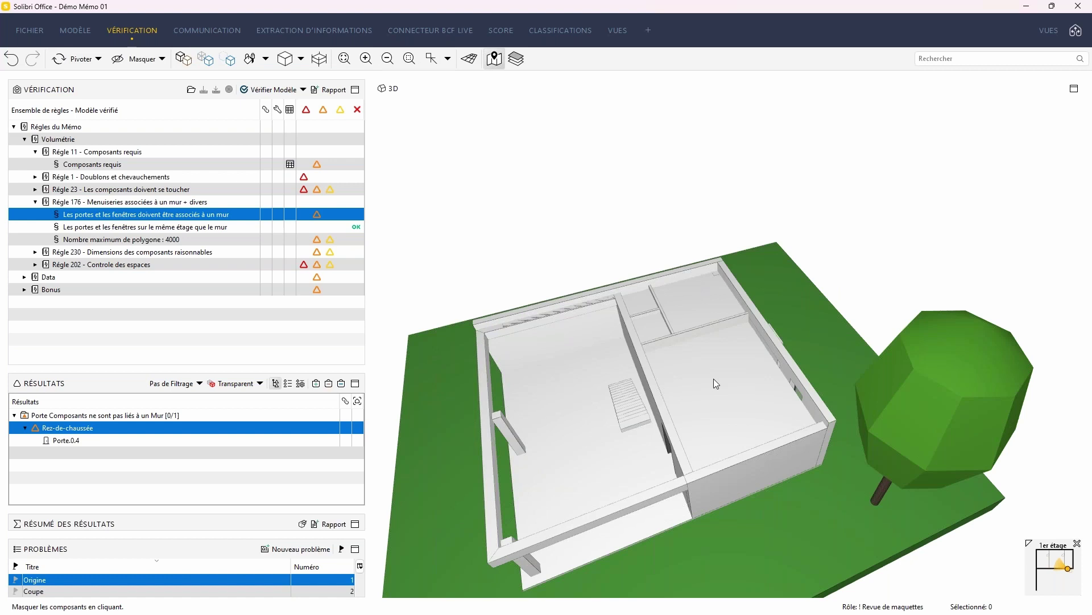
left_click(698, 296)
left_click(757, 364)
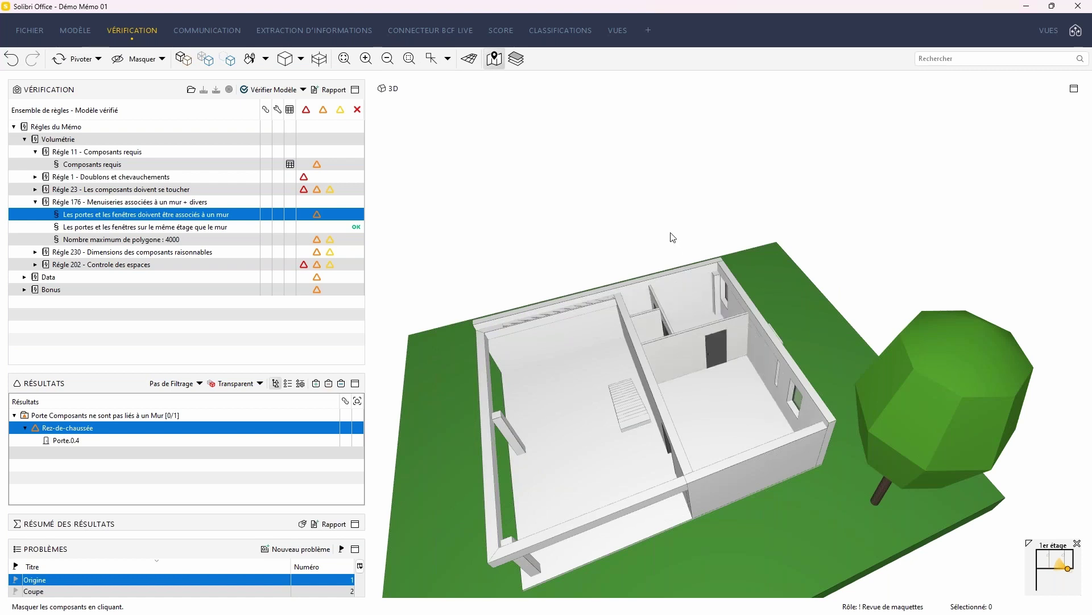
key("i")
Examine the ground-floor door and its wall up close, highlighting Porte.0.4 from the results in 3D.
left_click_drag(790, 337, 814, 205)
scroll(771, 308, "up", 10)
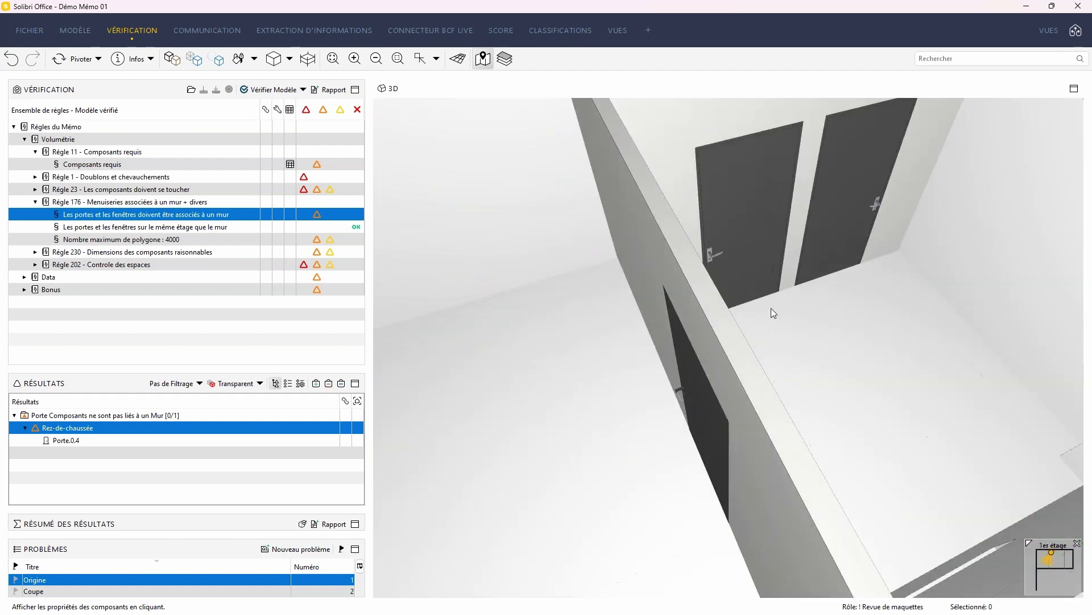
left_click_drag(773, 312, 760, 341)
left_click(111, 440)
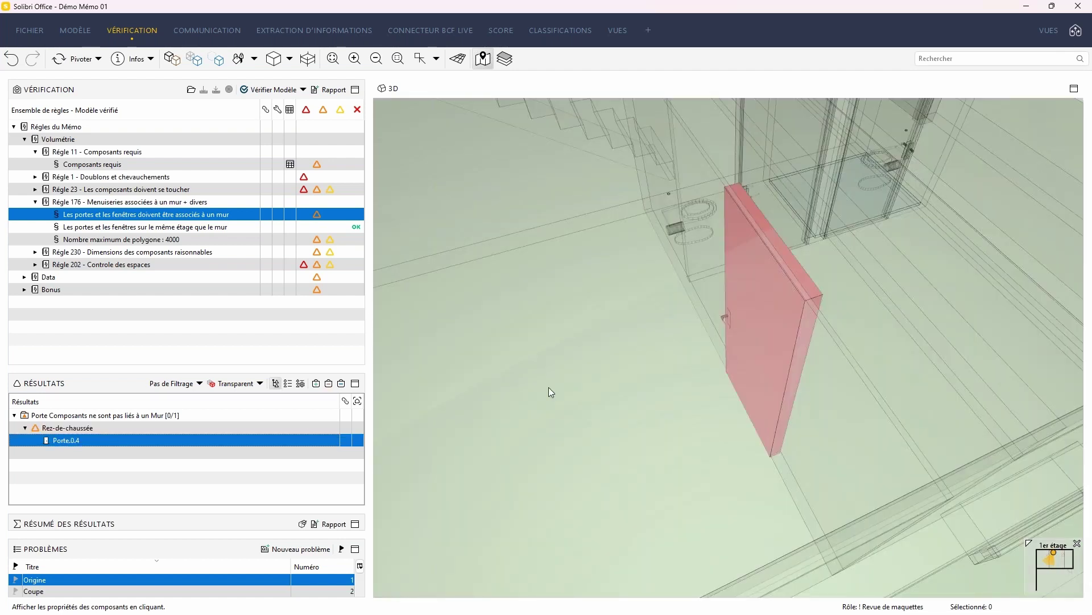
left_click_drag(727, 381, 173, 70)
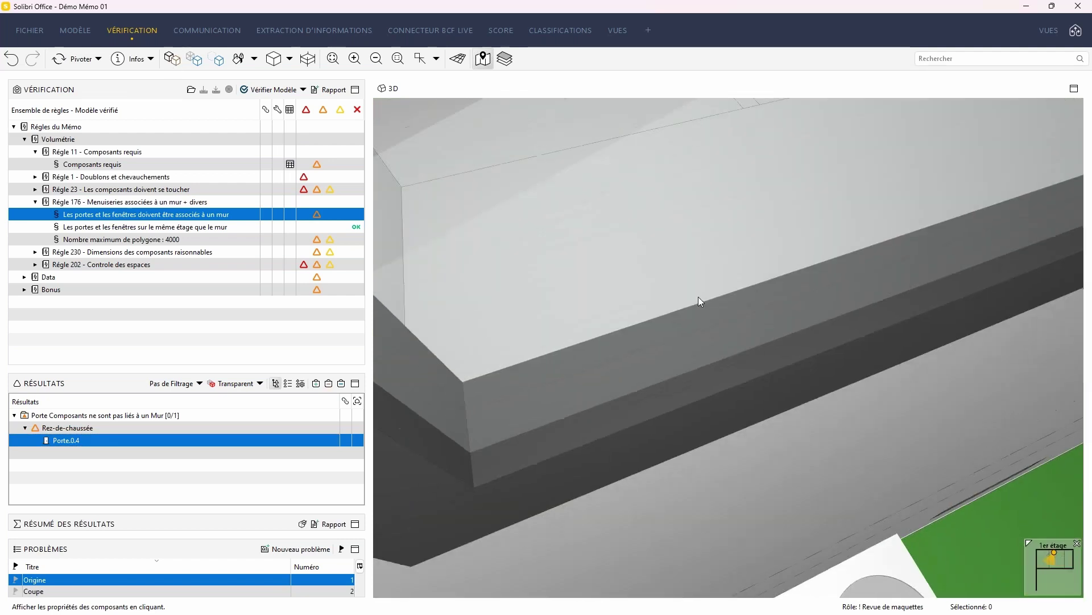
Limit the floors displayed in 3D to Rez-de-chaussée.
left_click(308, 59)
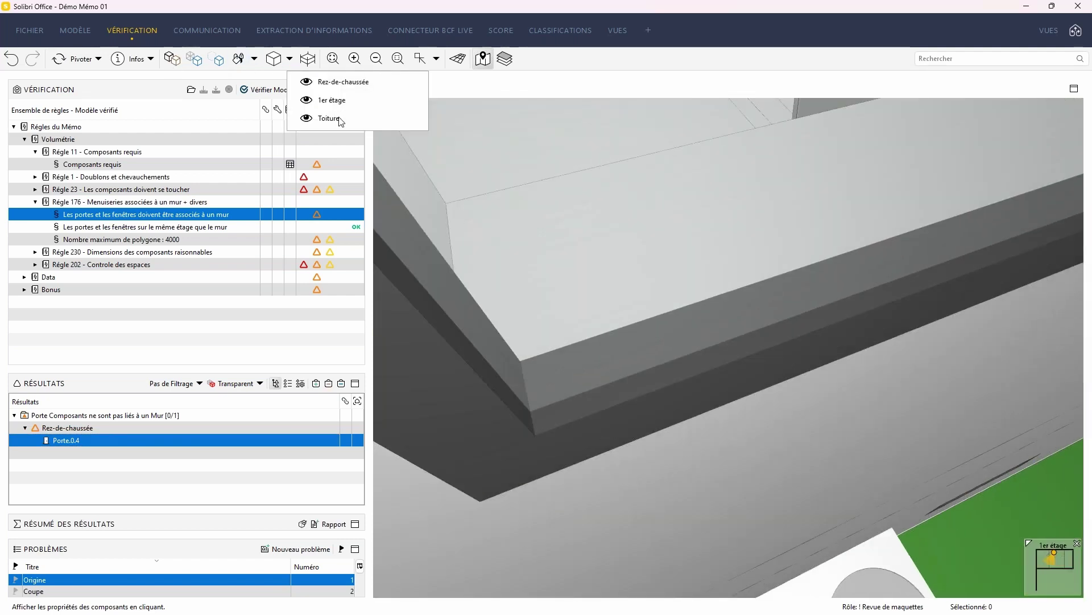
left_click(319, 81)
scroll(734, 330, "down", 10)
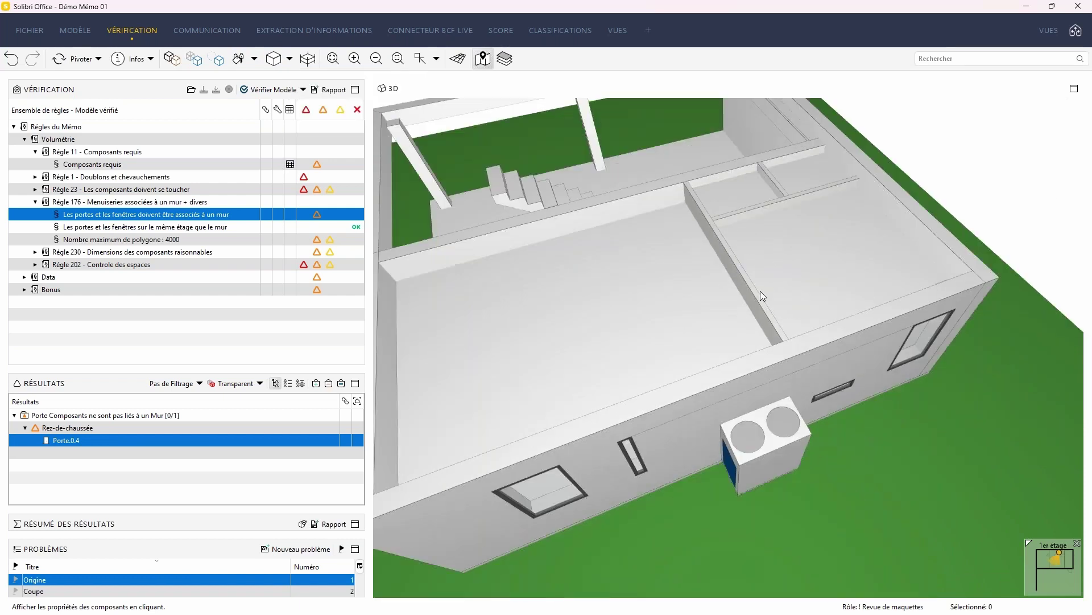
Hide the two components covering the ground-floor rooms so the interior doors can be reached, and return to the Infos tool.
key("h")
left_click(803, 253)
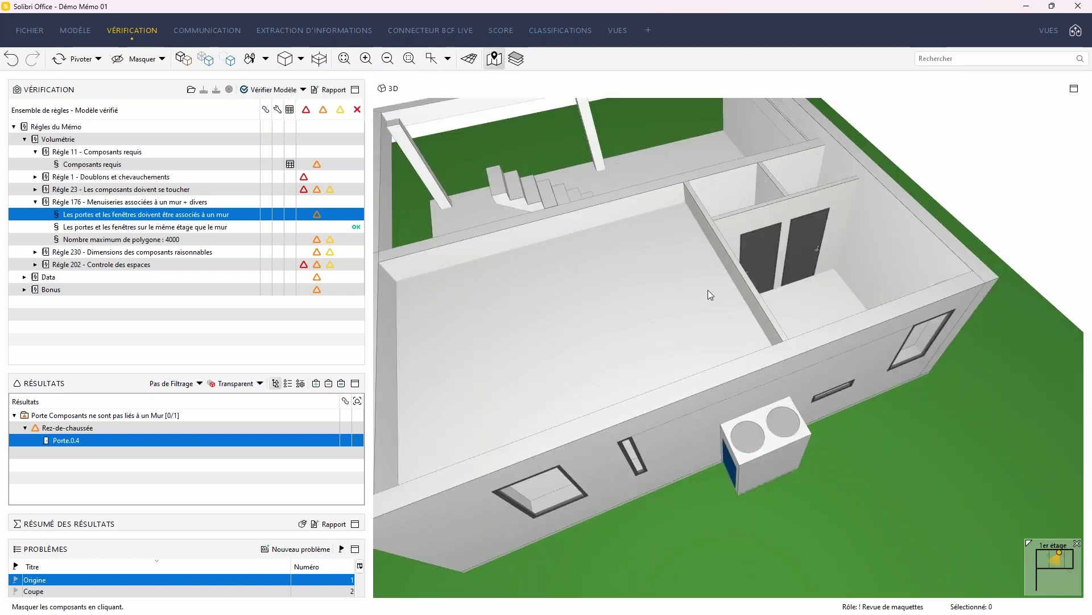
left_click(708, 289)
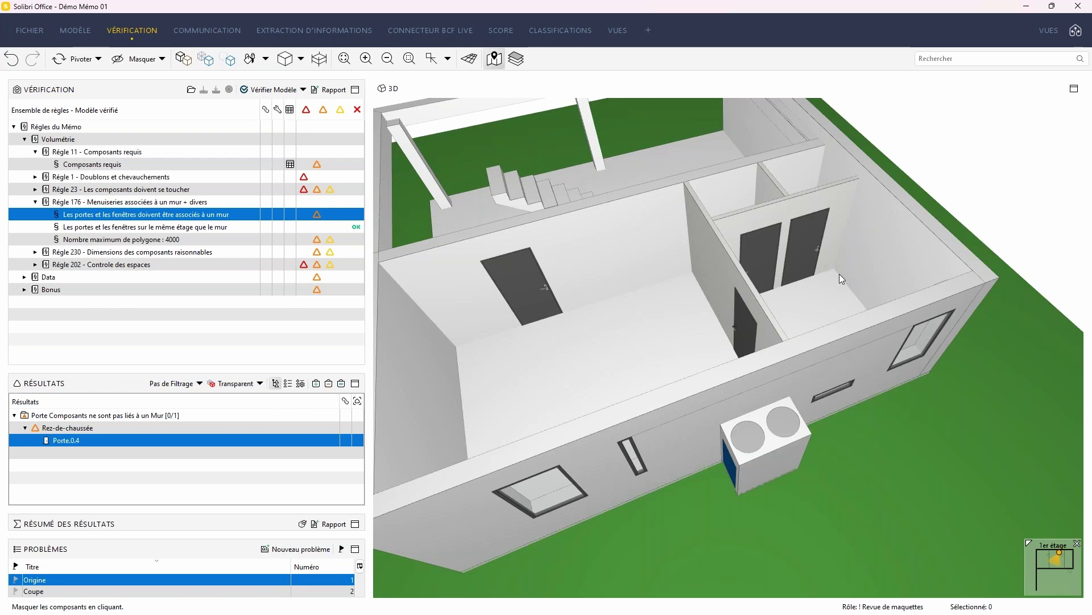
key("i")
Open the information for Porte.0.2 in the technical room and expand the Remplissage entry among its relations.
scroll(794, 271, "up", 5)
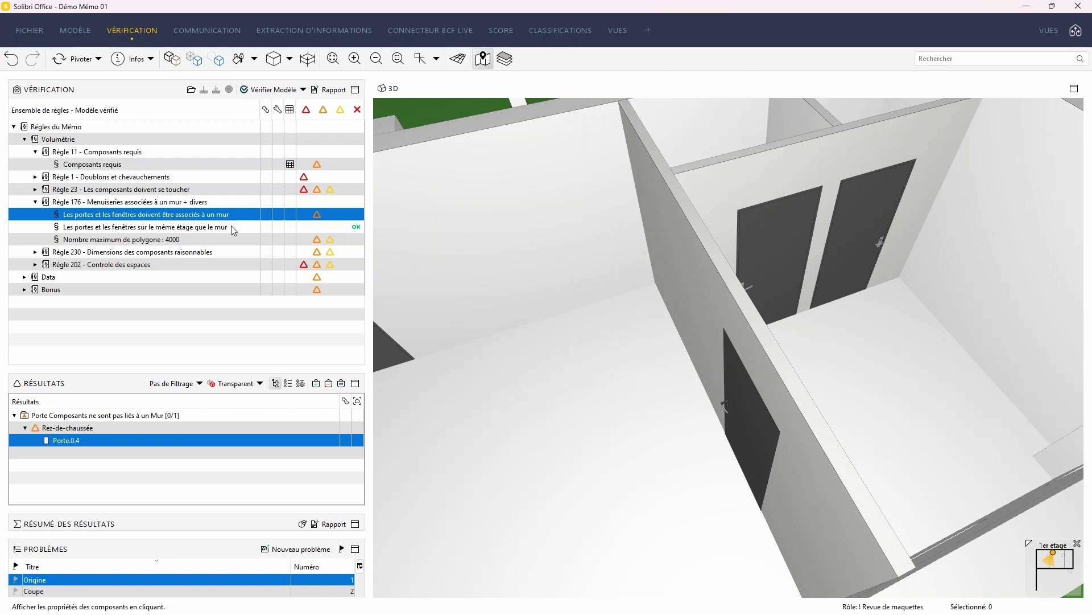
left_click_drag(653, 473, 453, 417)
middle_click_drag(454, 417, 734, 484)
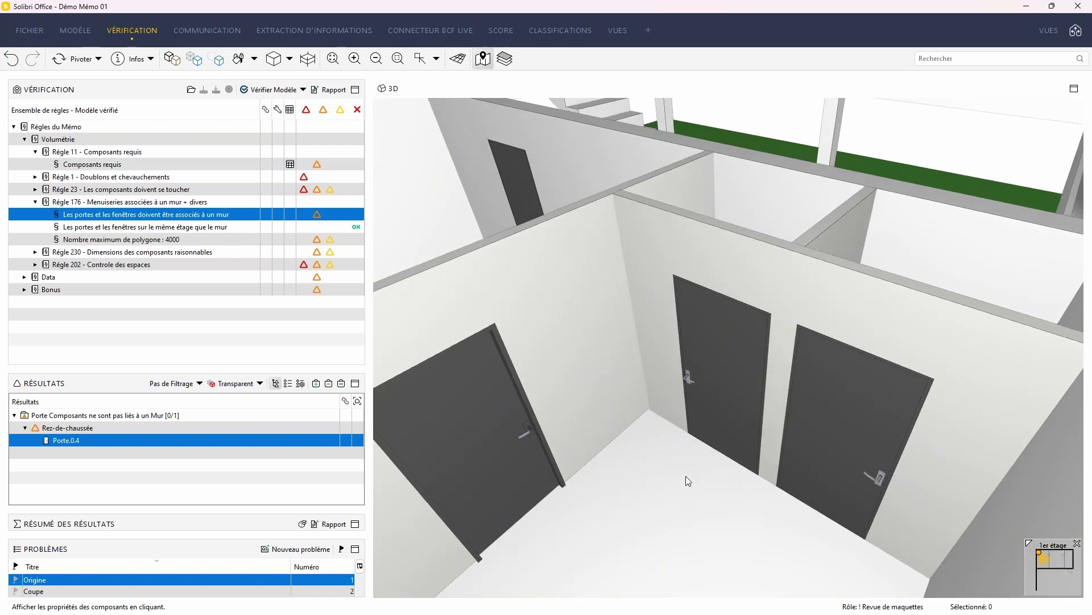
left_click(706, 360)
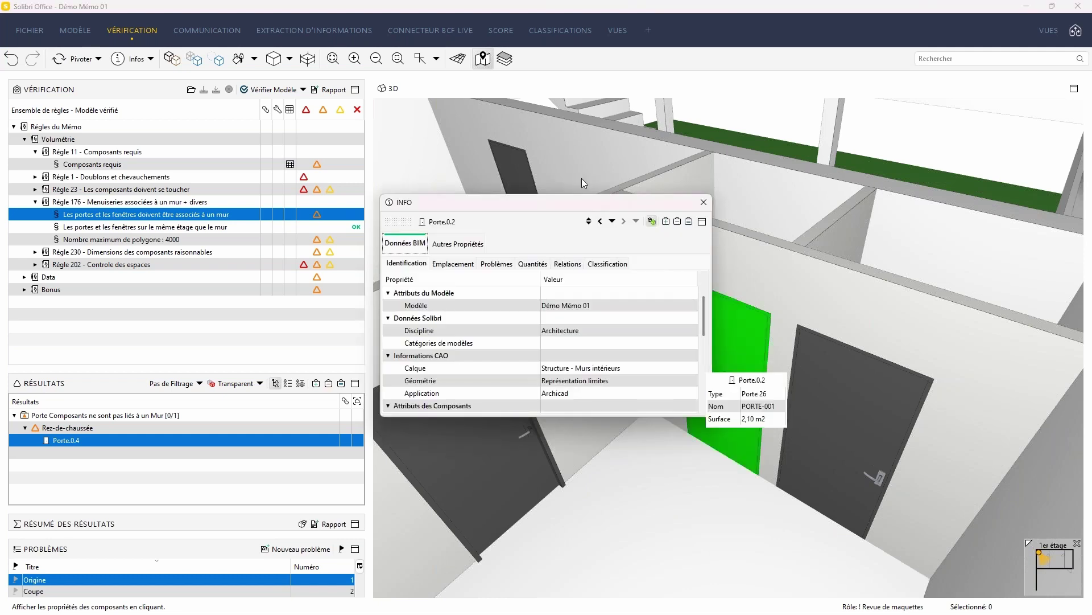
left_click_drag(581, 200, 584, 78)
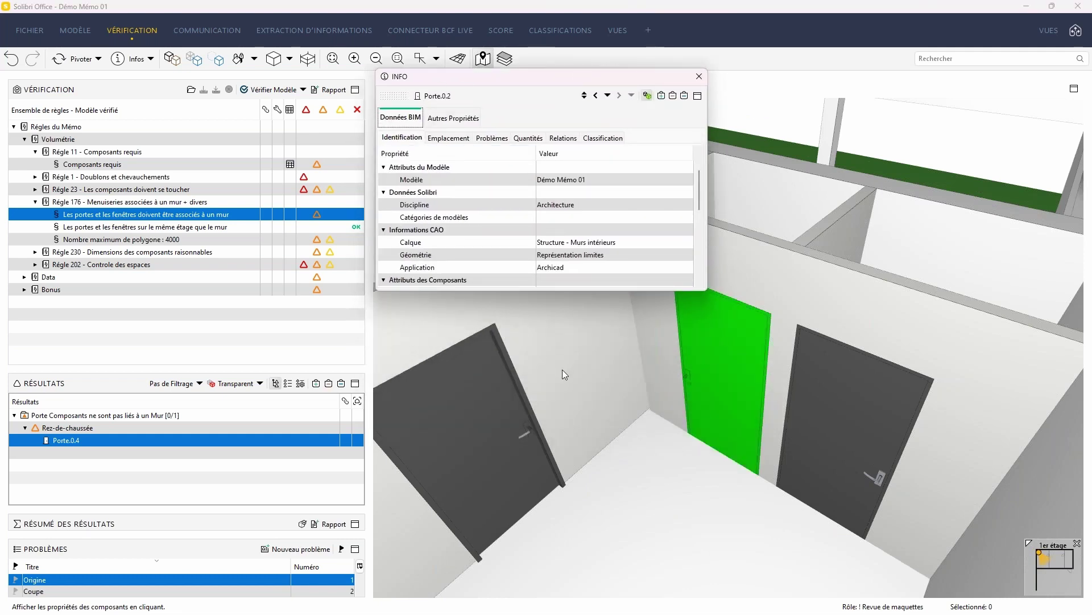
left_click(562, 138)
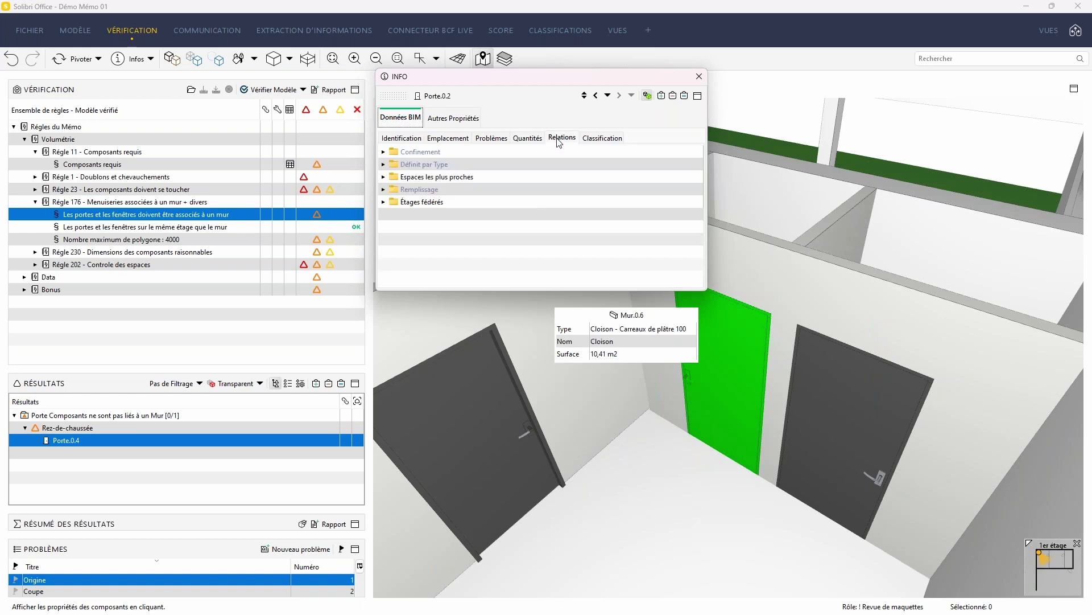
left_click(383, 189)
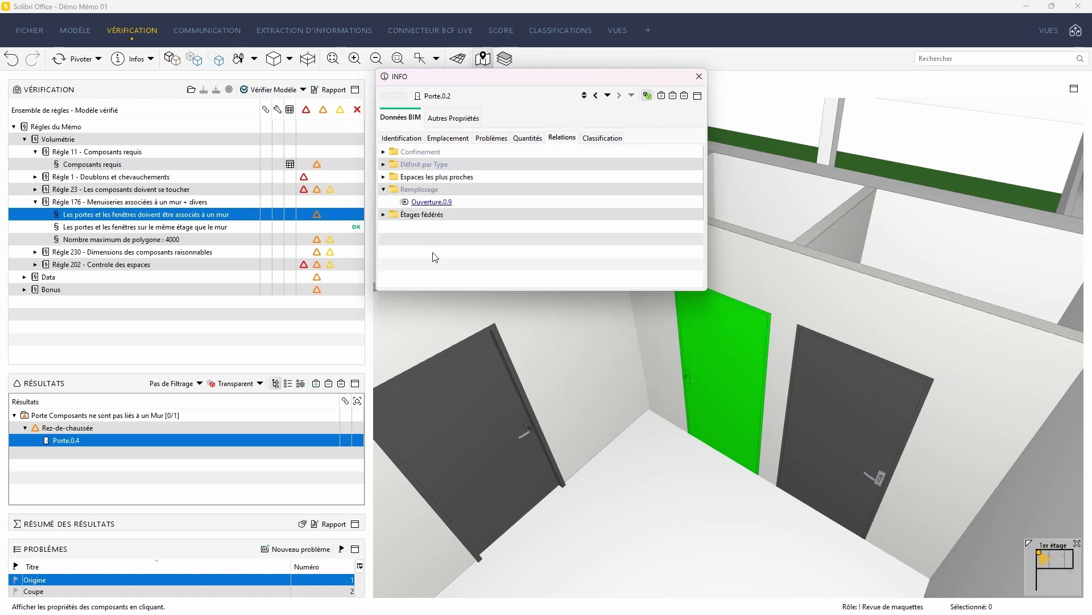
Follow the link to Ouverture.0.9, inspect its Remplissage, Vide and Étages fédérés relations, and close the information window.
left_click(440, 203)
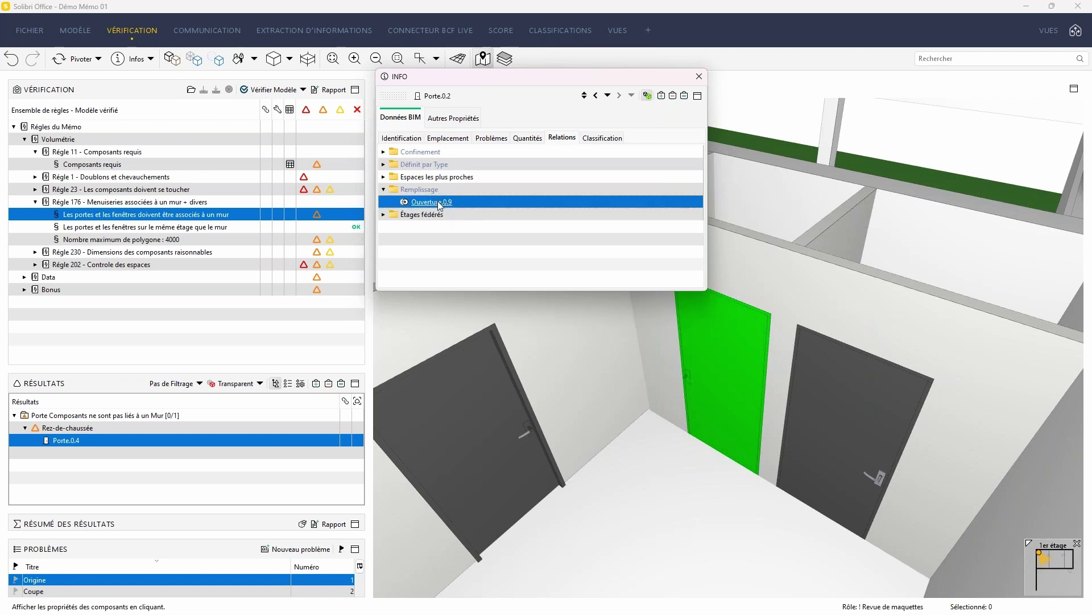
left_click(440, 202)
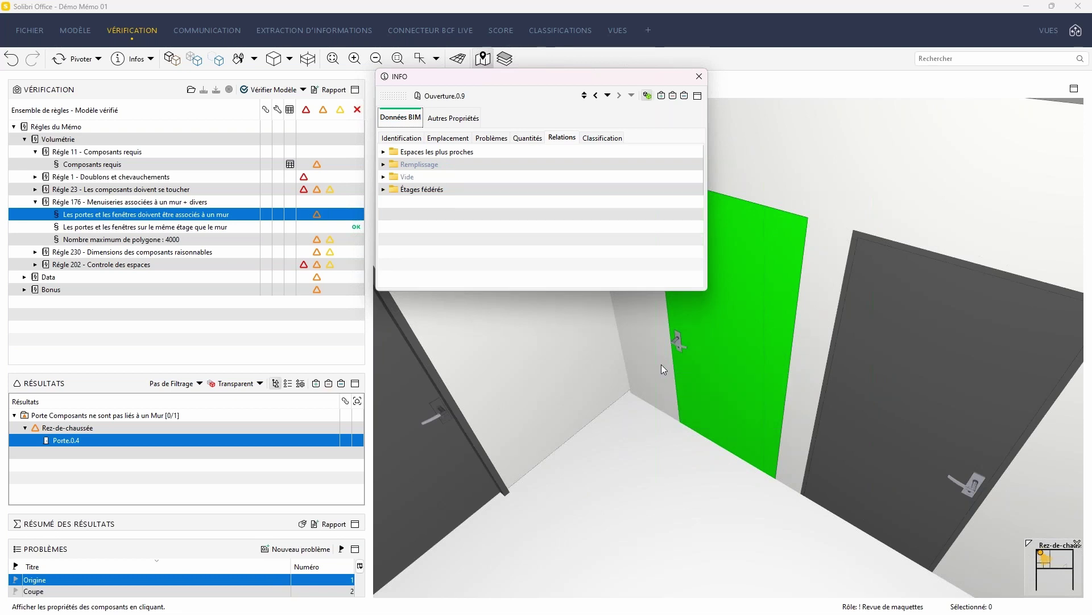
left_click(383, 165)
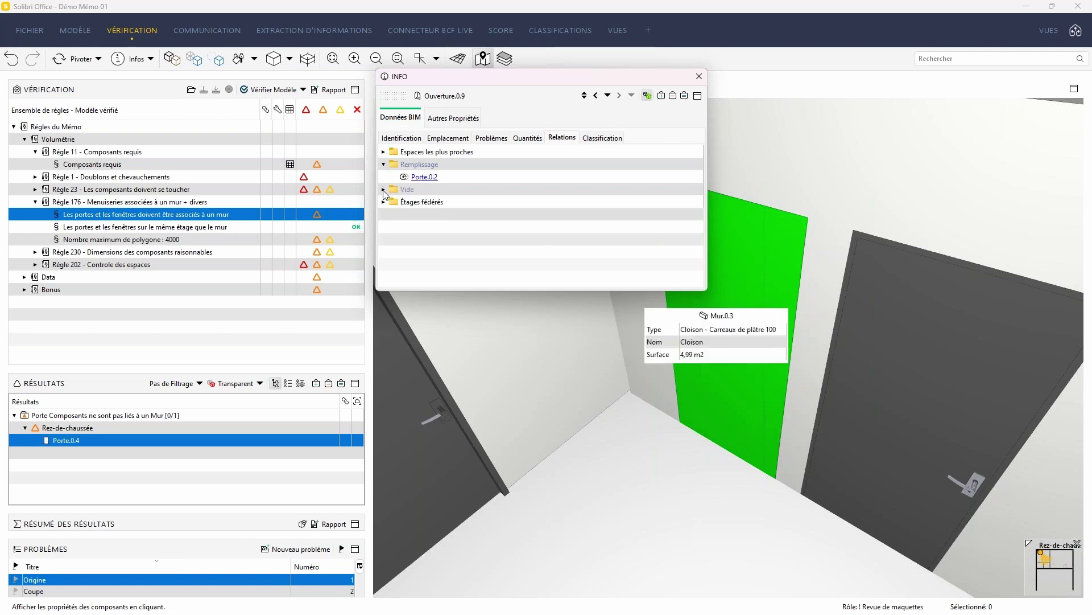
left_click(383, 202)
left_click(382, 189)
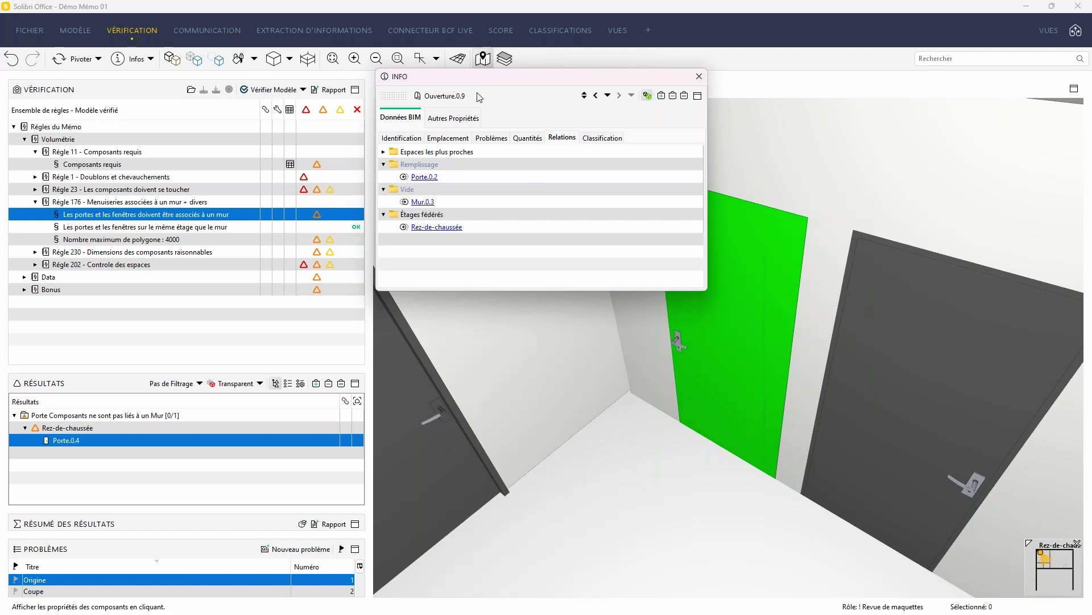
mouse_move(422, 203)
left_click(705, 76)
Compare the relations of Porte.0.3 with those of the unlinked Porte.0.4, and close the information window.
left_click_drag(841, 147, 865, 168)
scroll(865, 168, "down", 10)
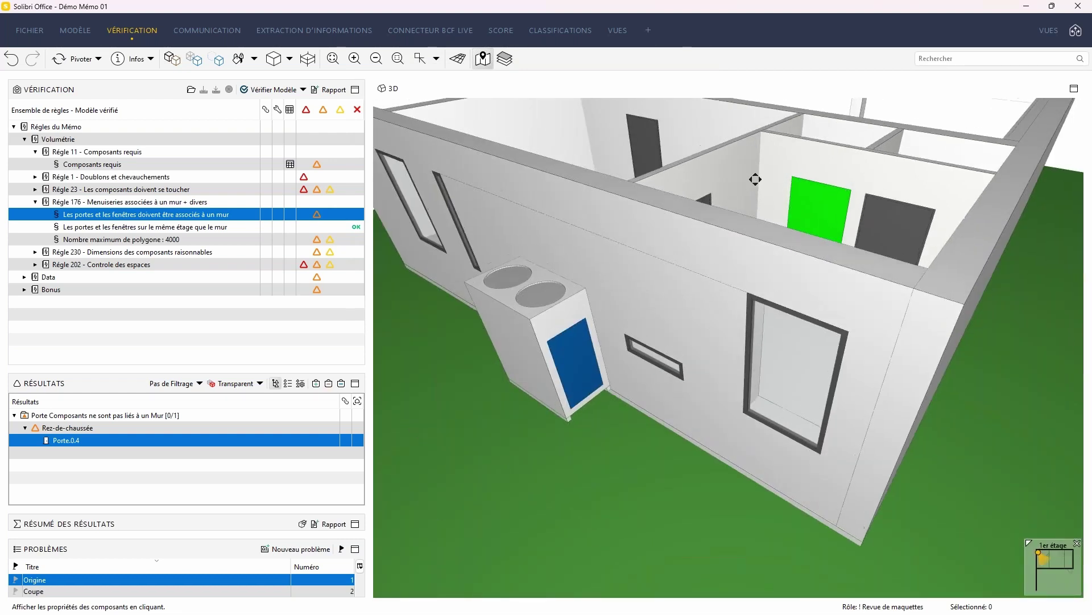
left_click_drag(755, 179, 759, 292)
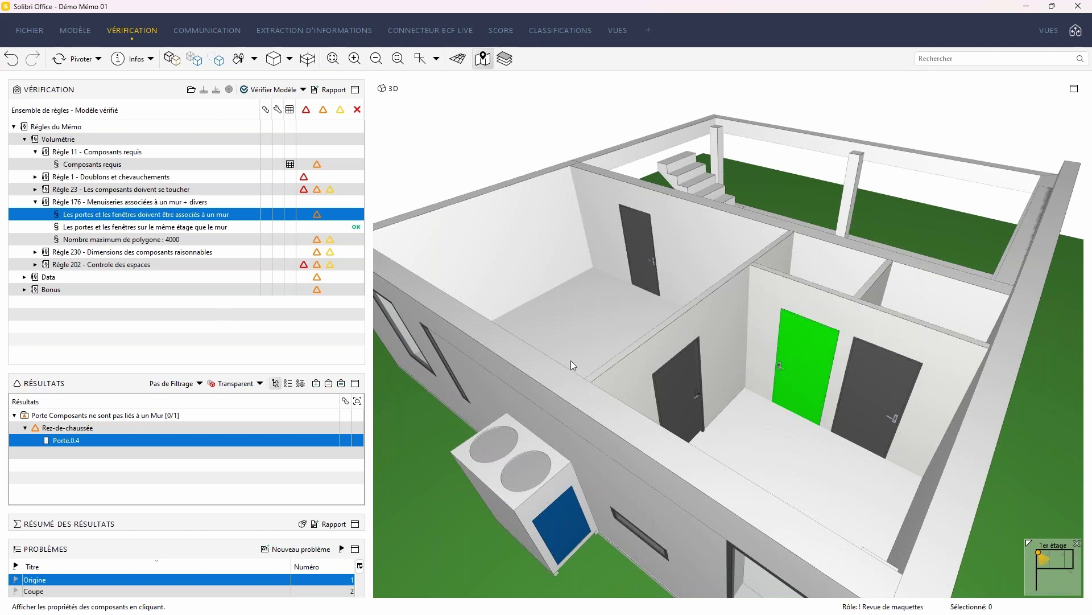
left_click_drag(562, 348, 741, 338)
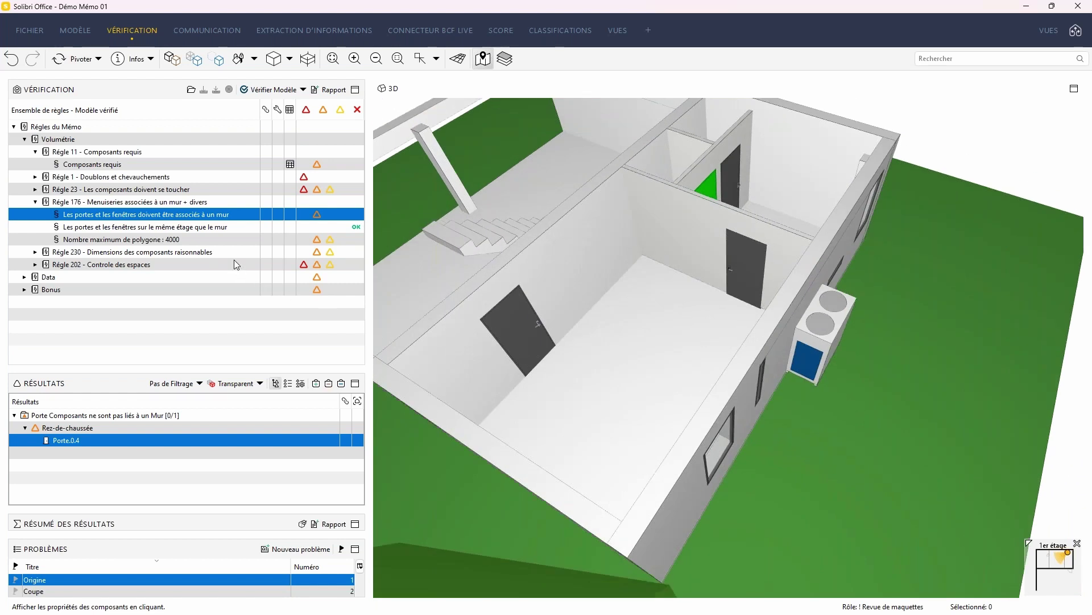
scroll(811, 129, "up", 5)
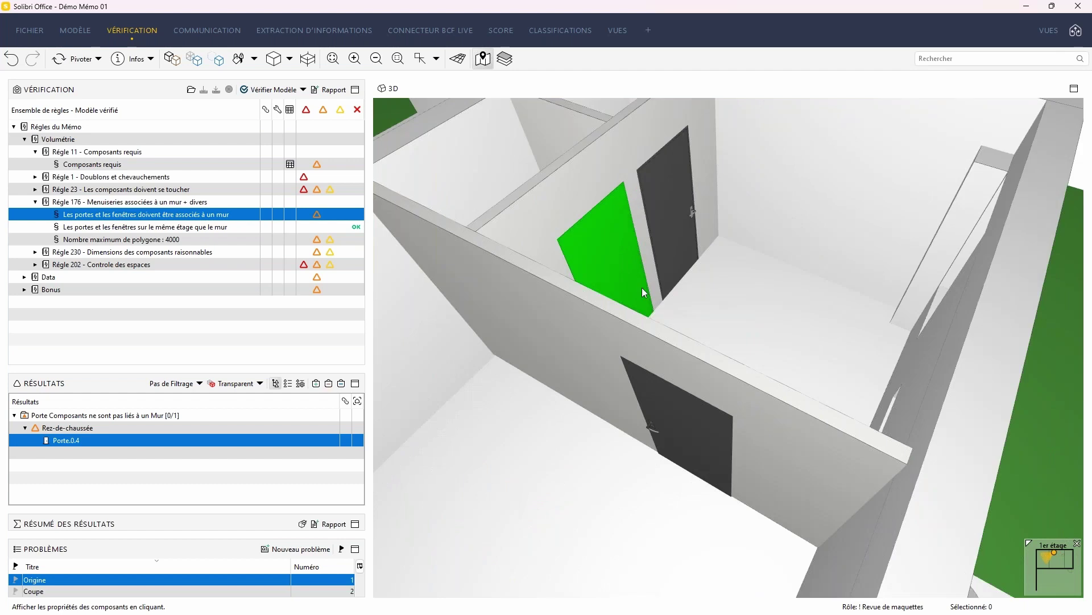
left_click(667, 200)
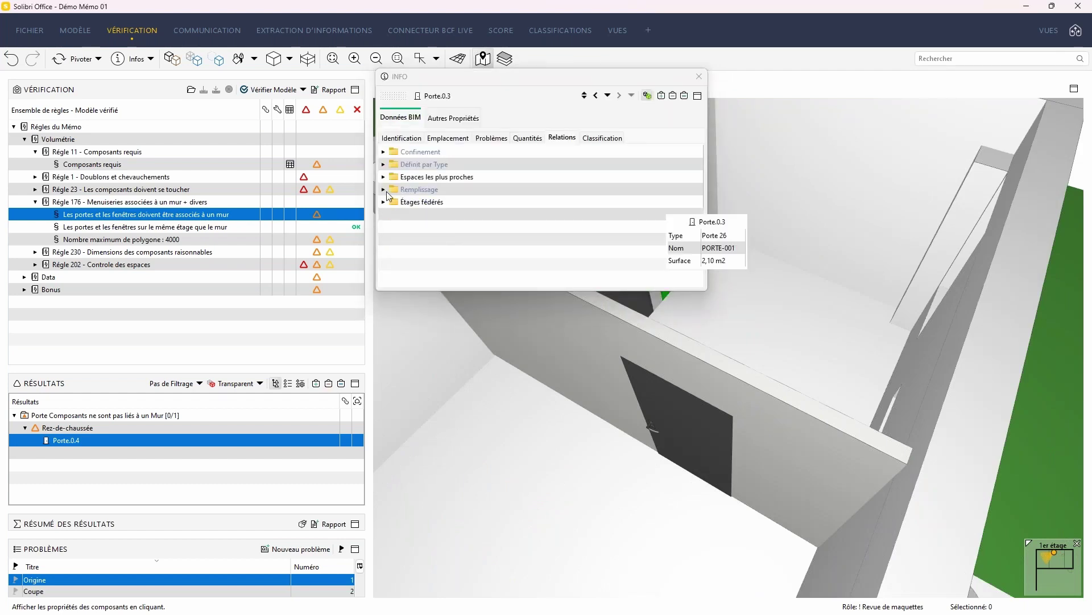
left_click(692, 434)
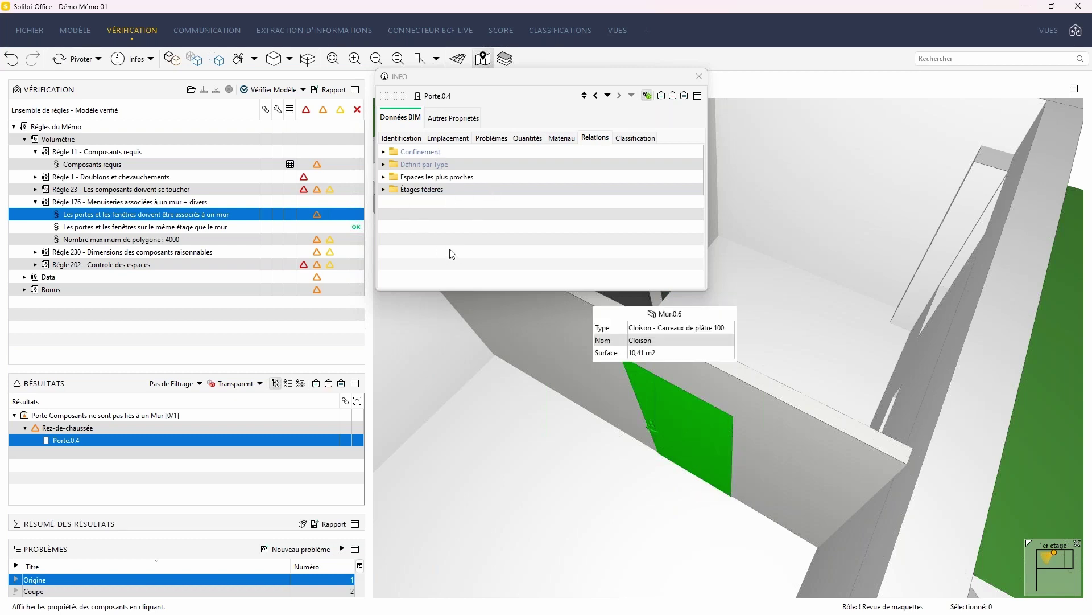
left_click(699, 76)
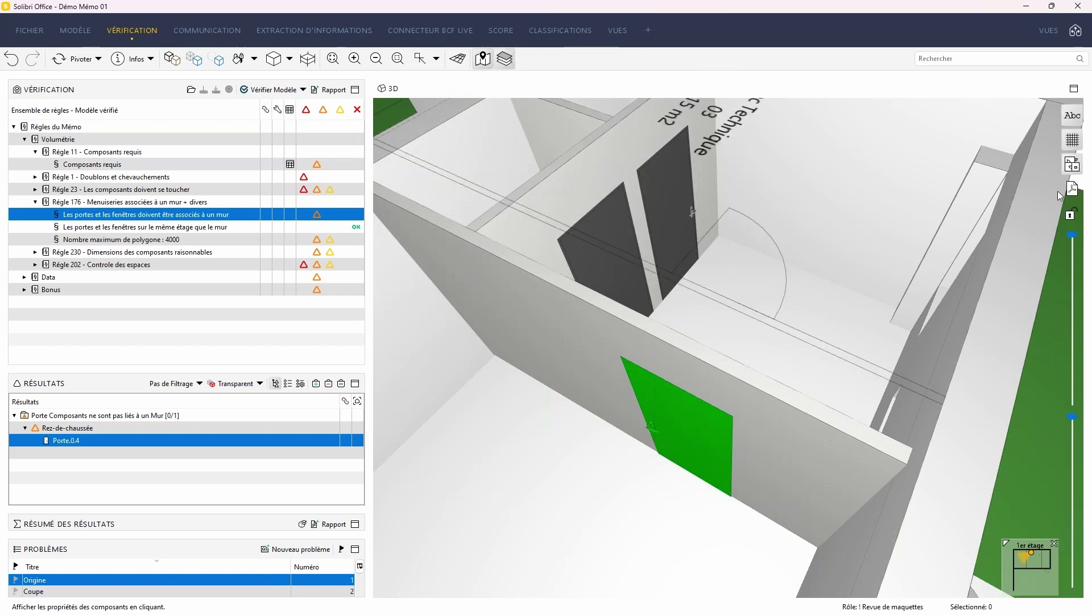
Overlay the 2D floor plan on the ground-floor 3D model and examine the door swings on both sides of Porte.0.4's wall.
left_click(1077, 166)
scroll(783, 333, "down", 5)
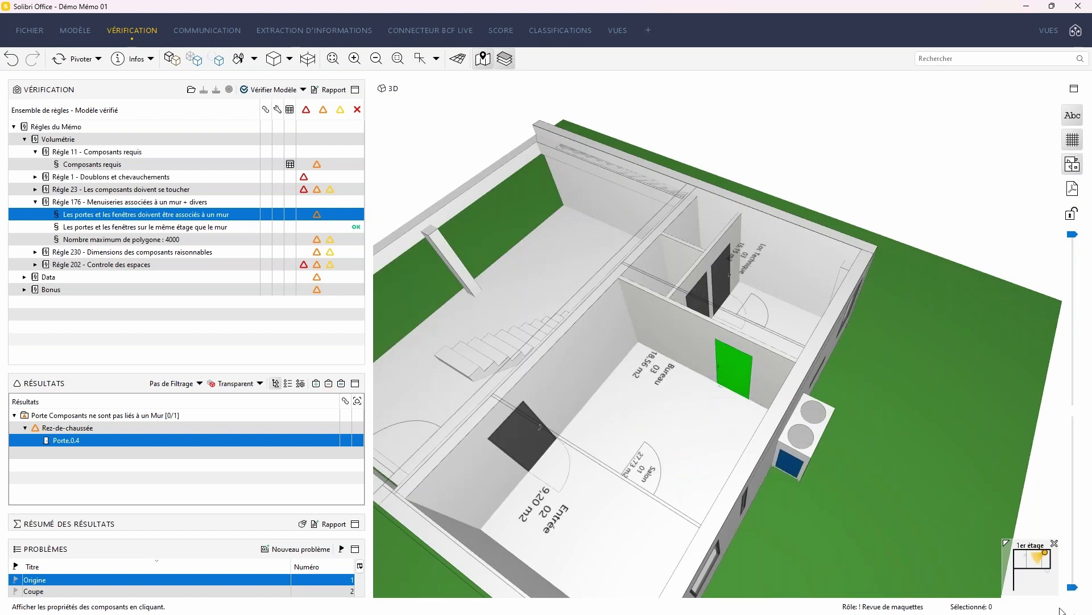
left_click_drag(769, 365, 852, 388)
scroll(769, 306, "up", 8)
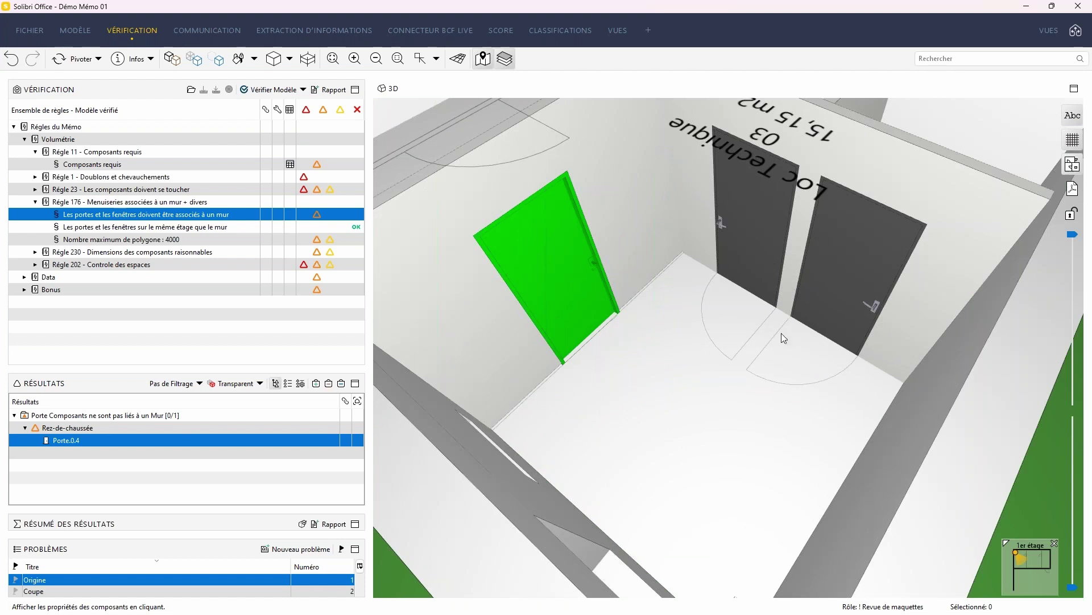
left_click_drag(649, 371, 742, 390)
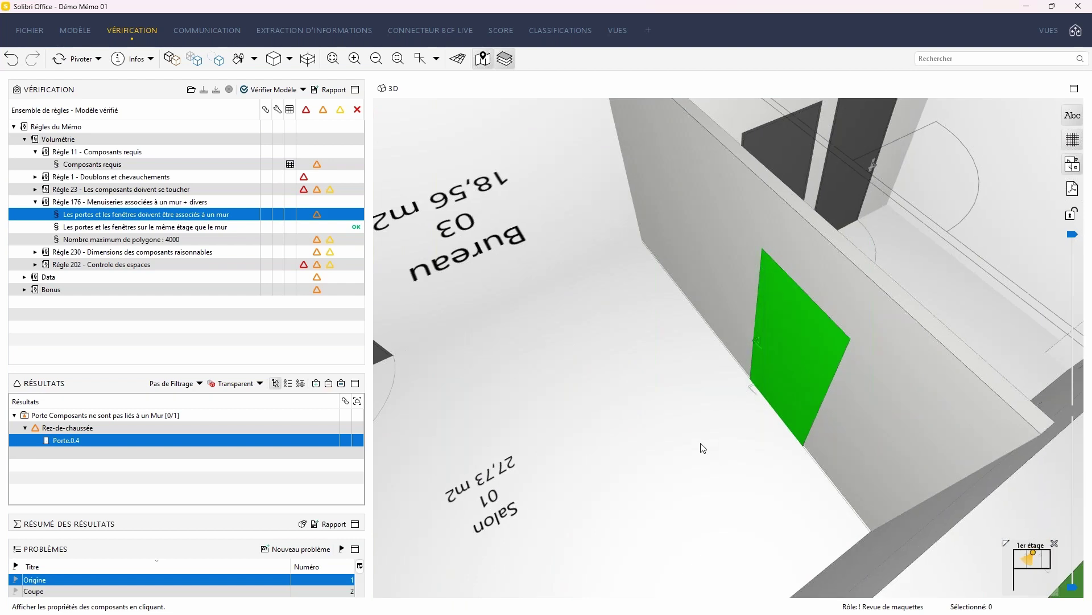
mouse_move(704, 444)
mouse_move(675, 460)
scroll(674, 459, "down", 5)
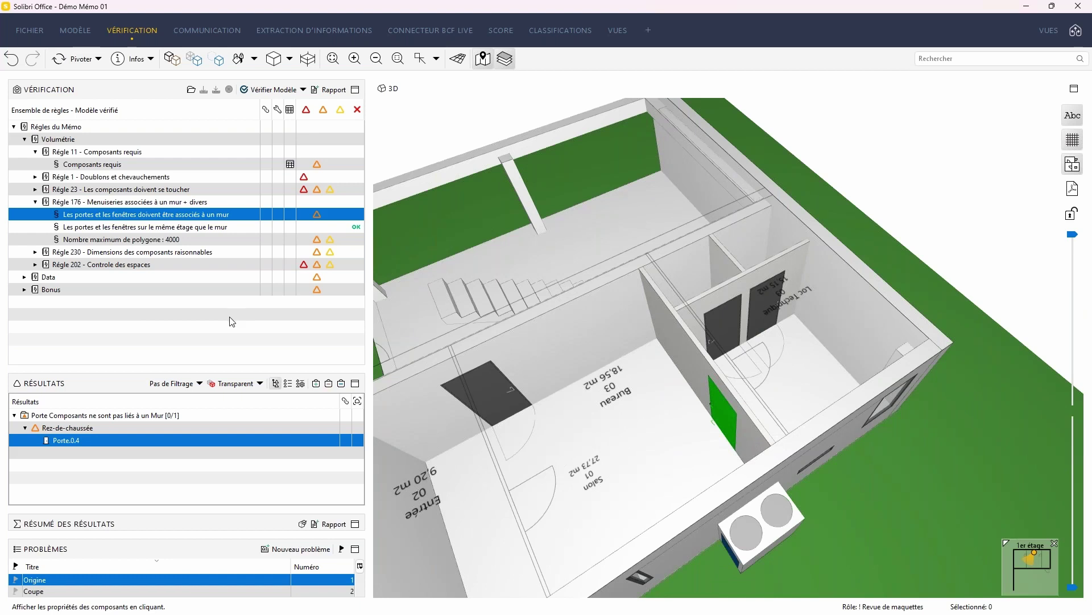
Select the rule Nombre maximum de polygone : 4000, review its maximum polygon parameter, and close the rule parameters.
left_click(108, 240)
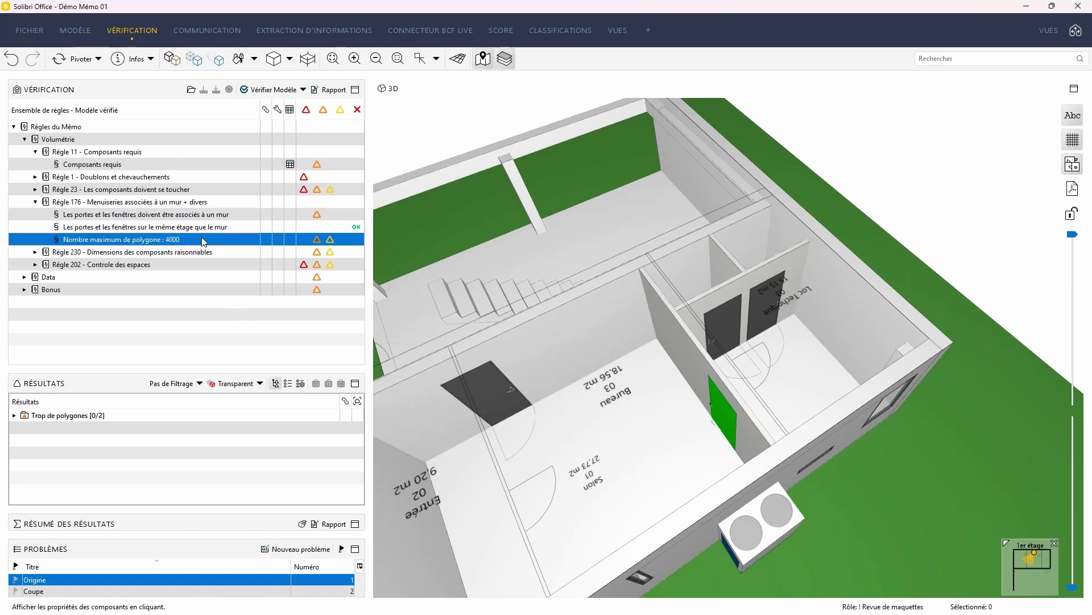
right_click(194, 243)
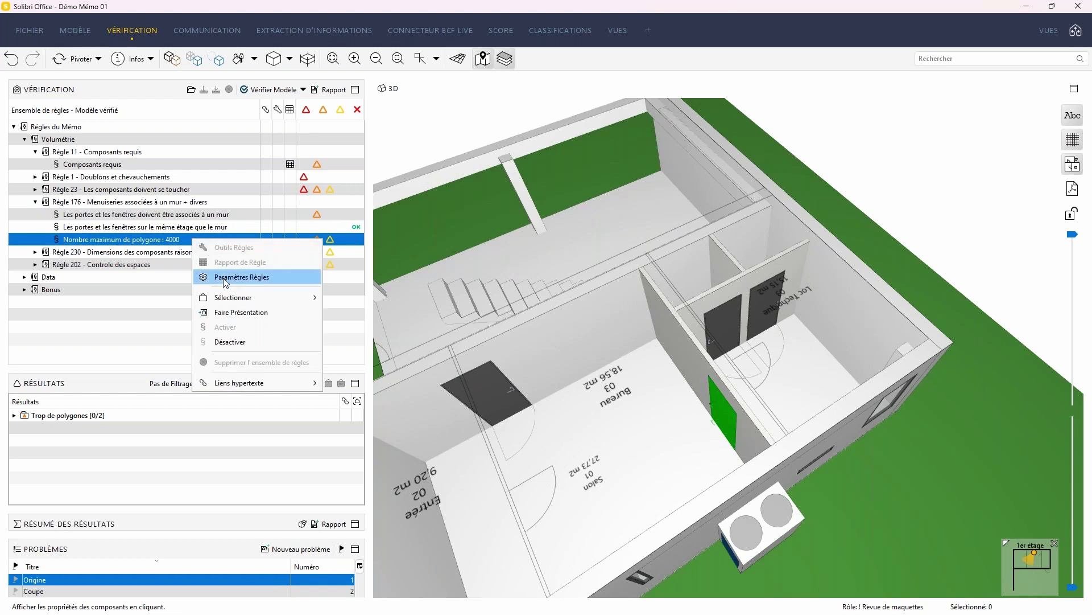
left_click(226, 277)
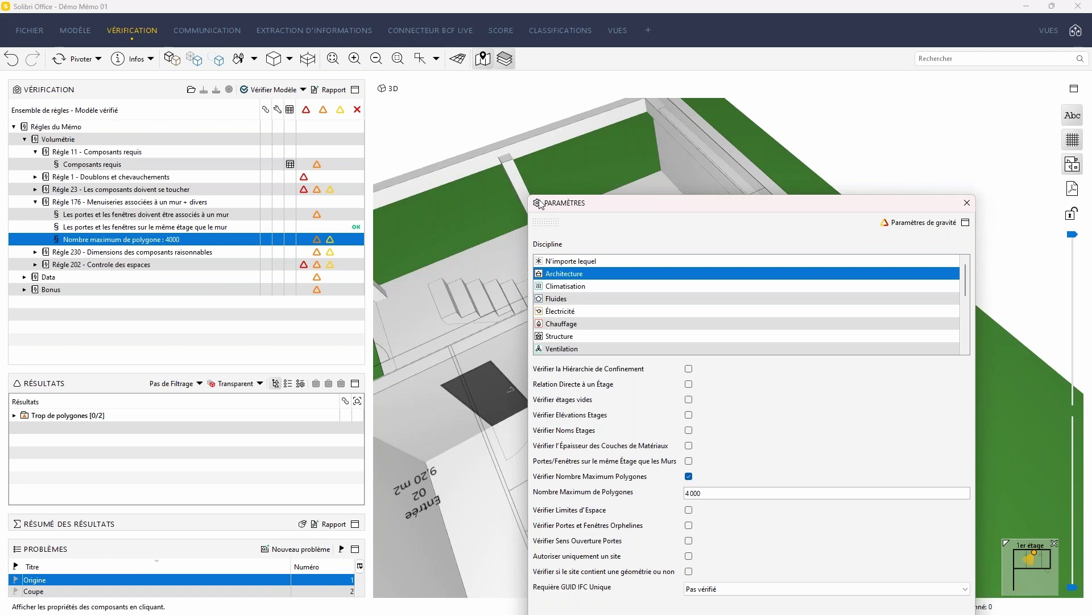
left_click_drag(632, 205, 655, 73)
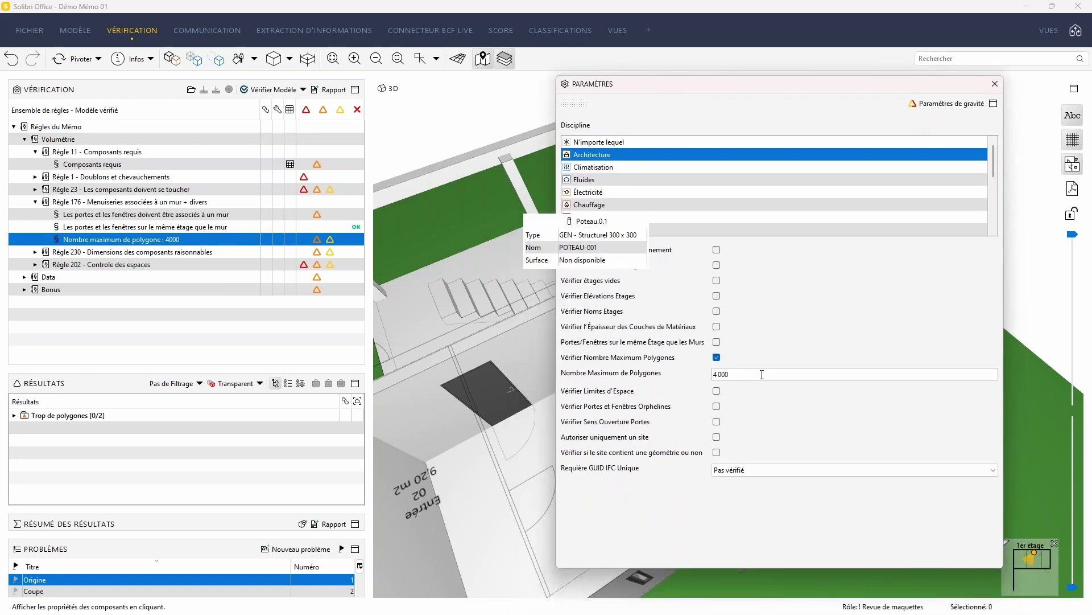
left_click_drag(740, 378, 607, 373)
left_click(995, 84)
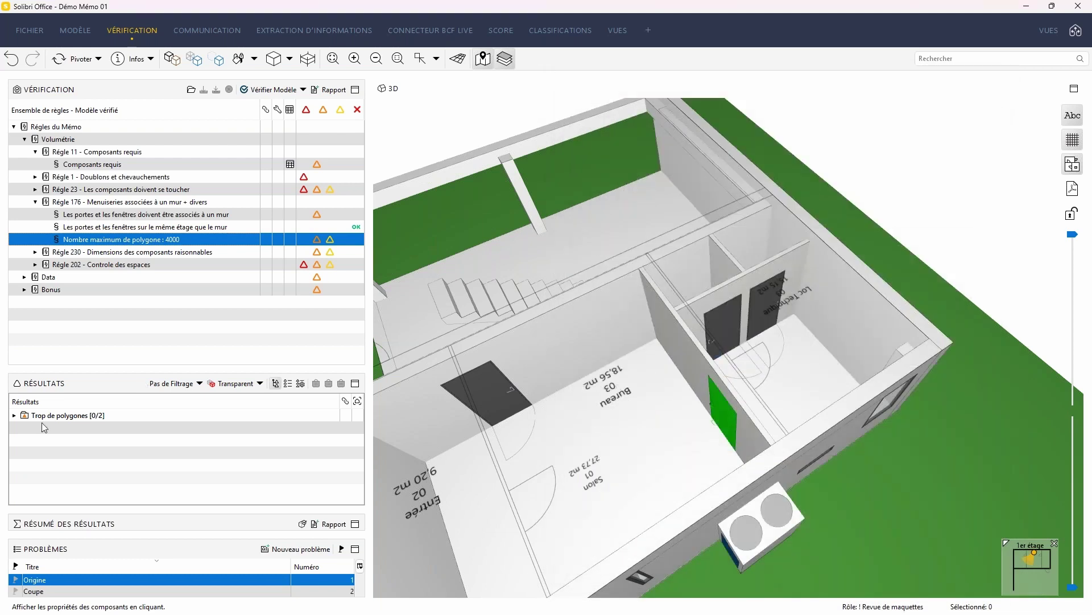
Expand the Trop de polygones results and show the Mobilier and Terminal sanitaire components in 3D.
left_click(14, 415)
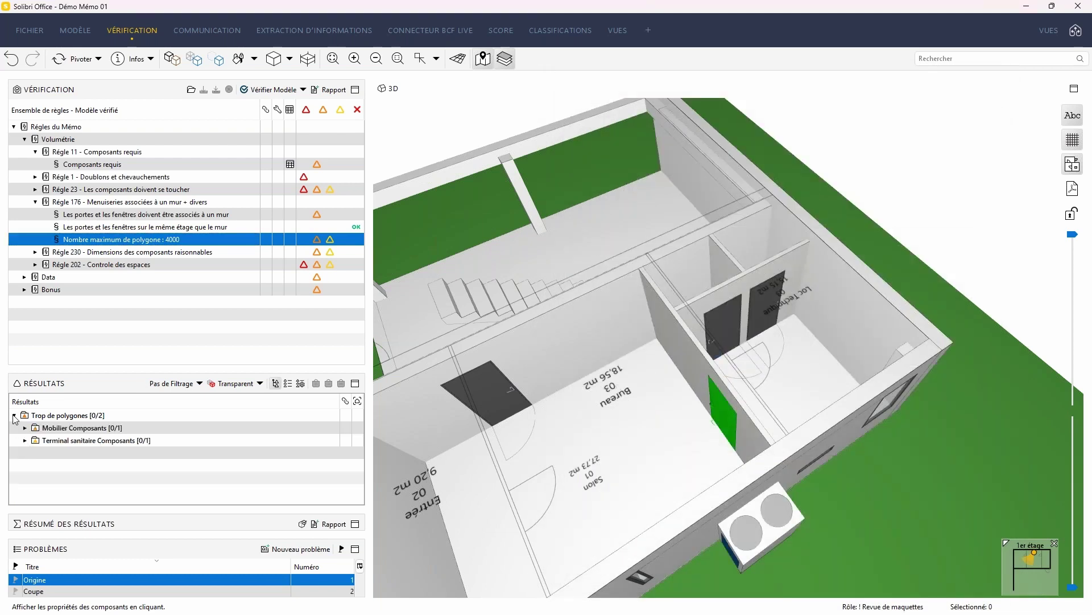
left_click(71, 428)
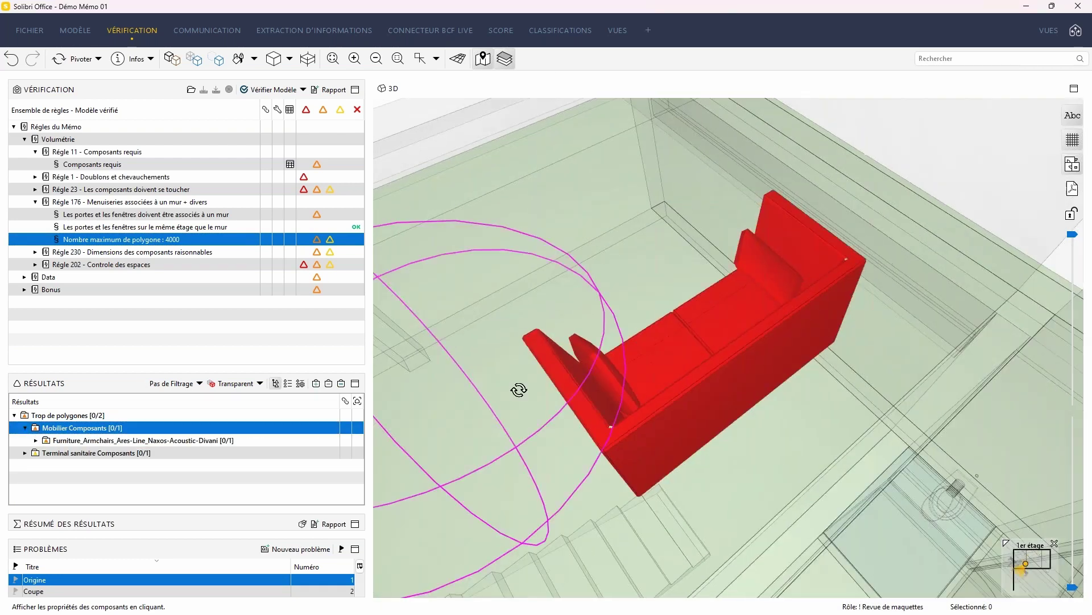
left_click_drag(518, 390, 653, 412)
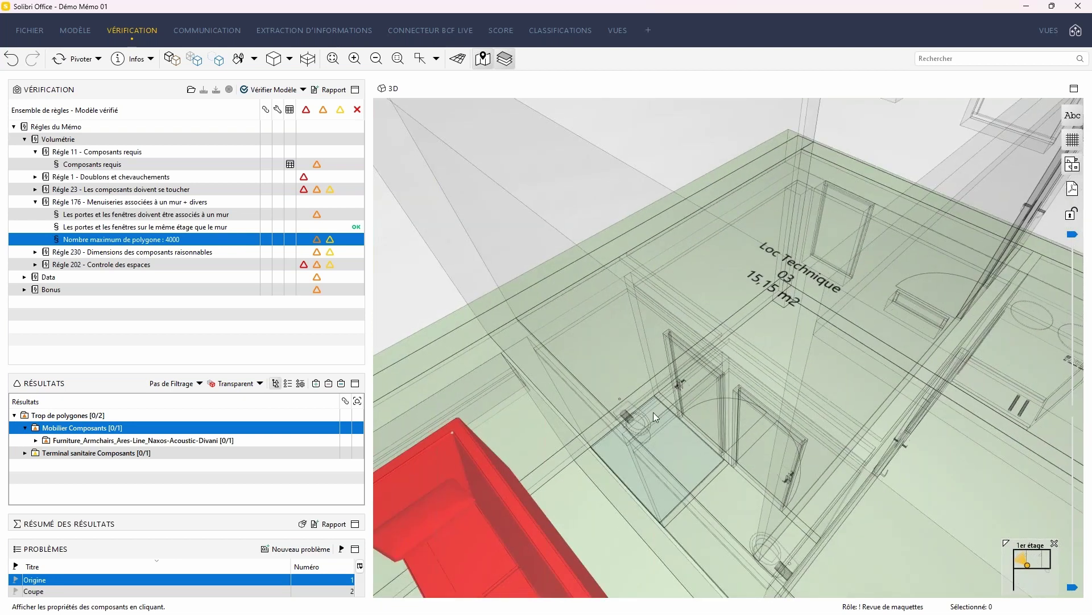
left_click(71, 428)
left_click(35, 441)
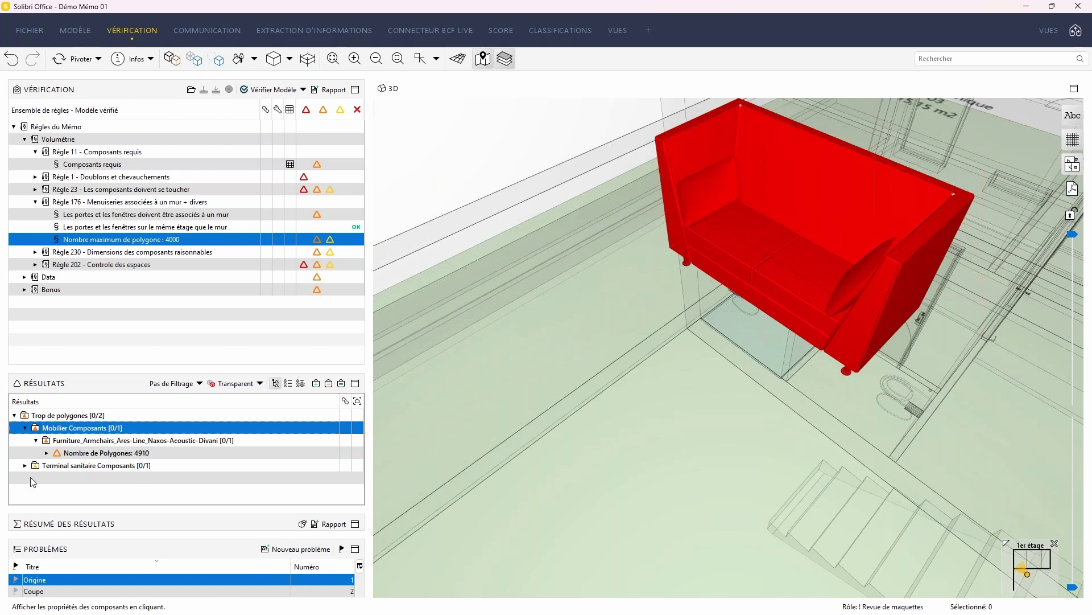
double_click(50, 465)
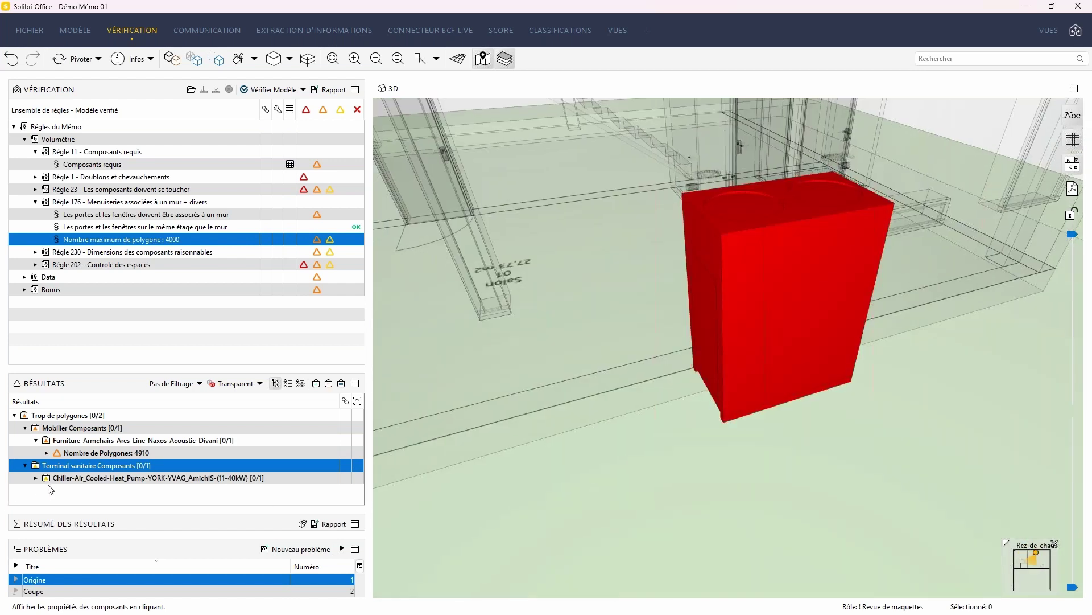
Expand the Chiller-Air_Cooled-Heat_Pump result and examine where the component sits within the whole building in 3D.
left_click(34, 478)
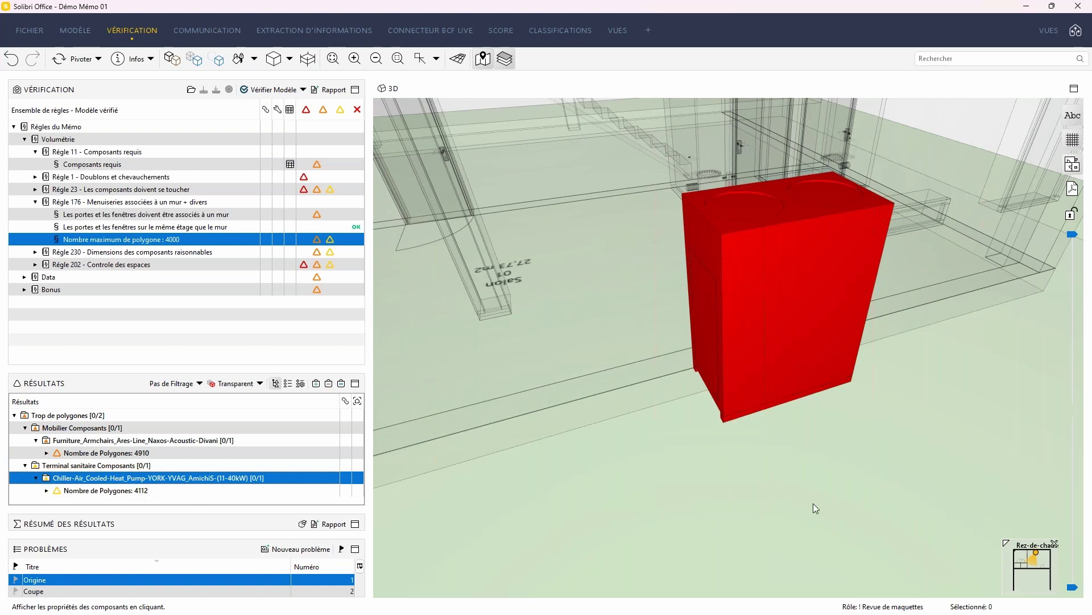
scroll(814, 504, "down", 10)
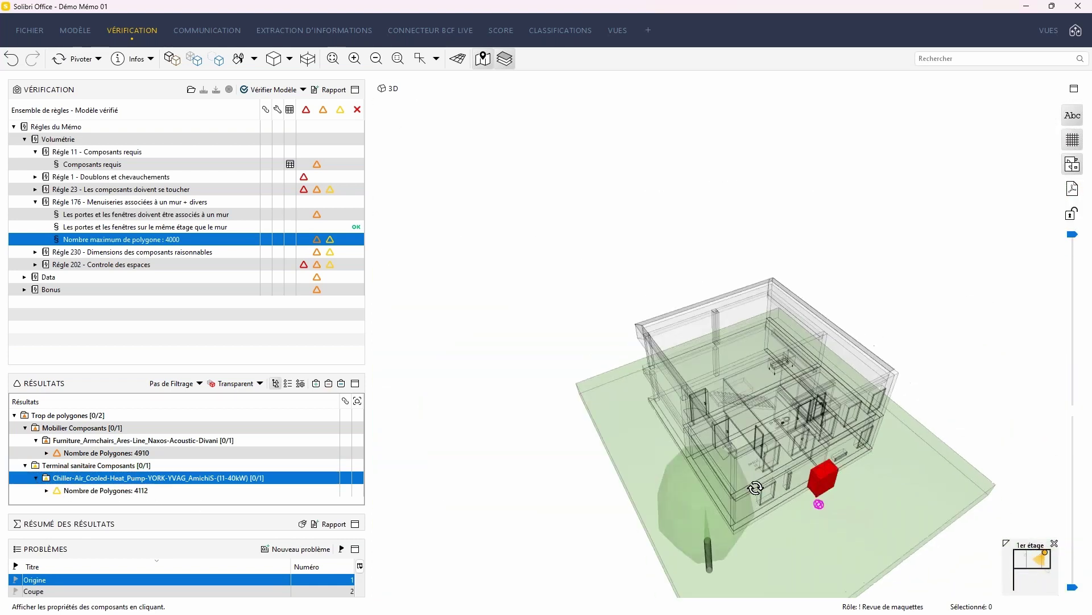
left_click_drag(755, 487, 793, 412)
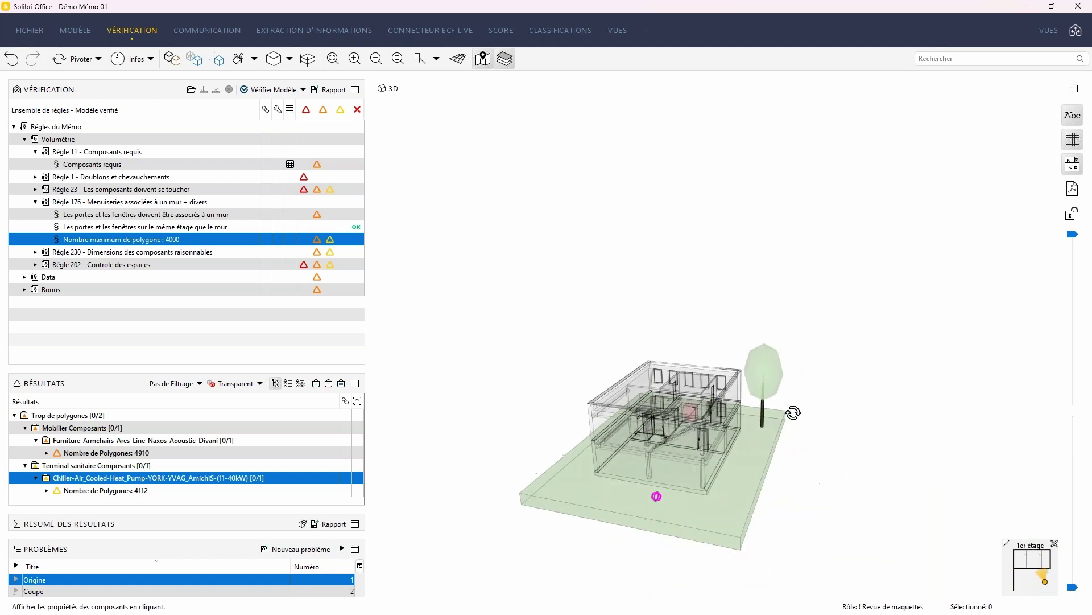
scroll(600, 504, "up", 3)
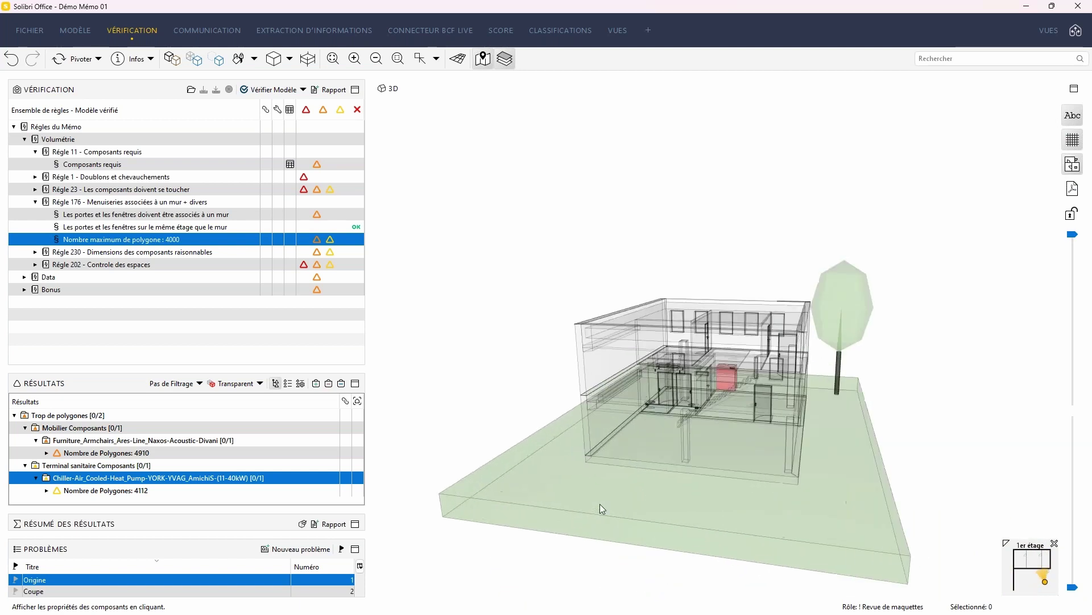
scroll(599, 503, "up", 1)
mouse_move(603, 503)
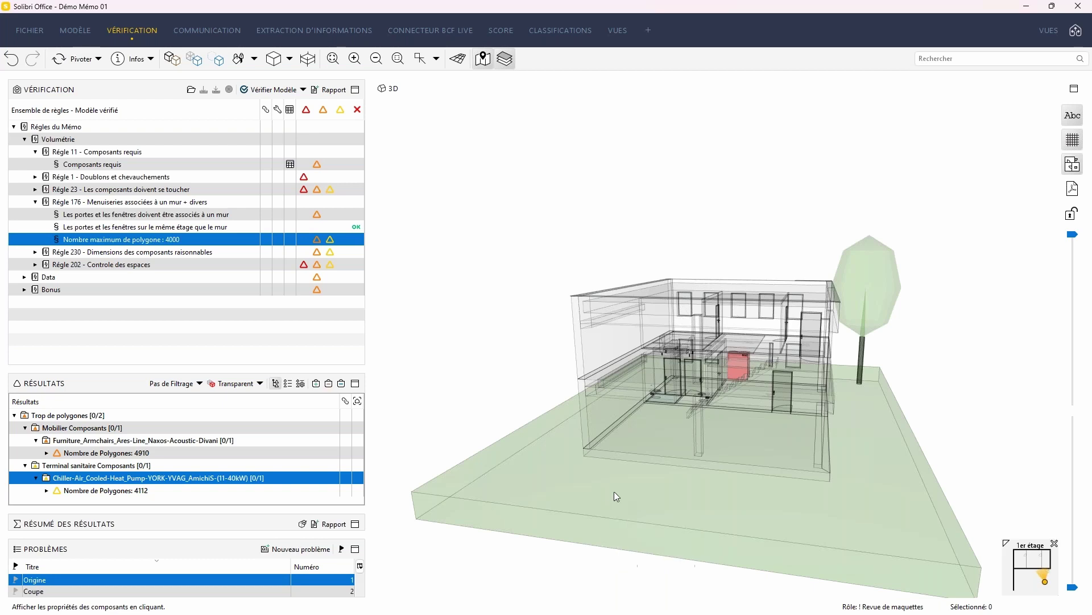
mouse_move(554, 456)
left_mouse_down()
mouse_move(717, 493)
mouse_move(656, 534)
mouse_move(653, 552)
mouse_move(683, 564)
mouse_move(659, 520)
left_mouse_up()
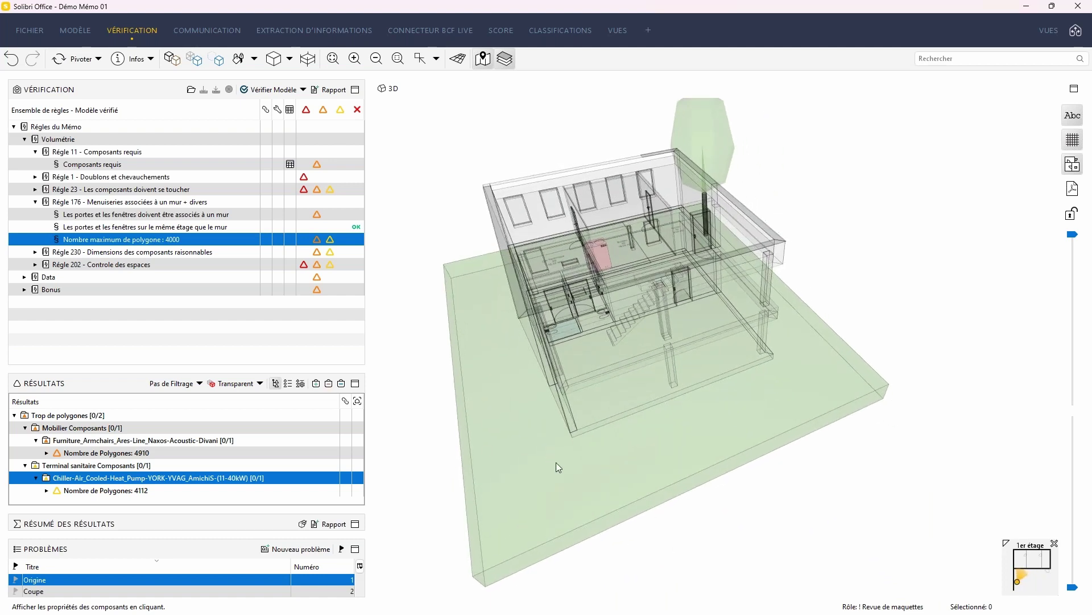
left_click_drag(556, 465, 685, 485)
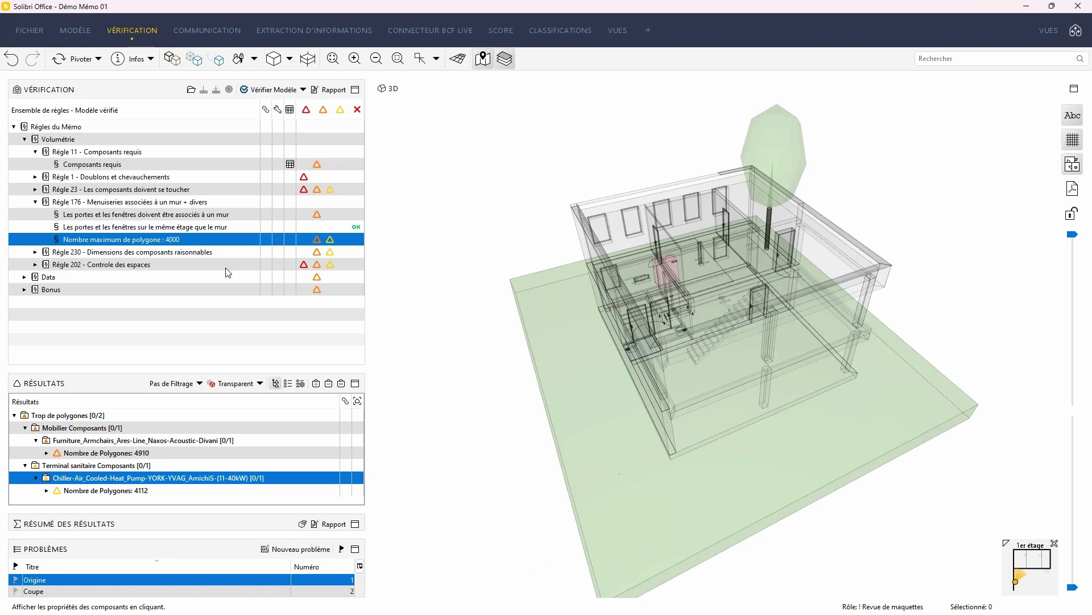
Collapse Règle 176 and expand Règle 230 - Dimensions des composants raisonnables down to its wall dimension rules.
left_click(35, 203)
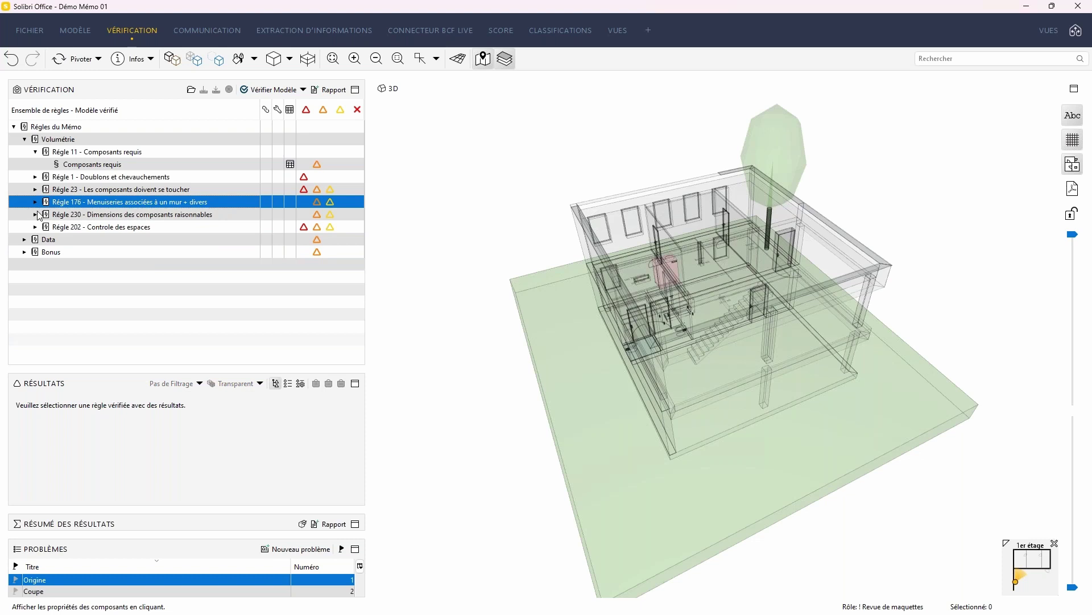
left_click(84, 216)
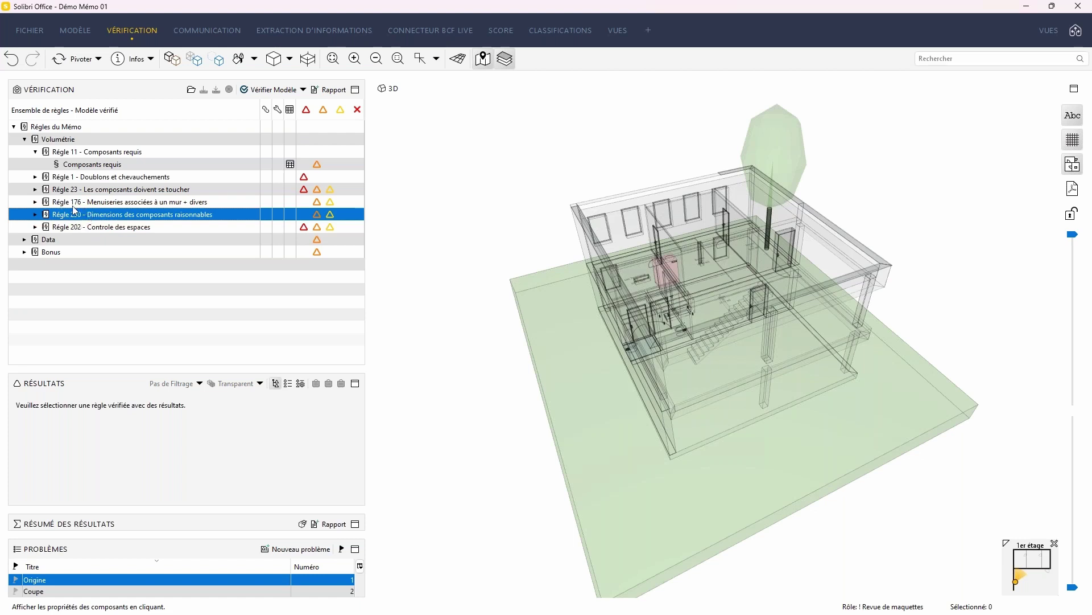
left_click(36, 213)
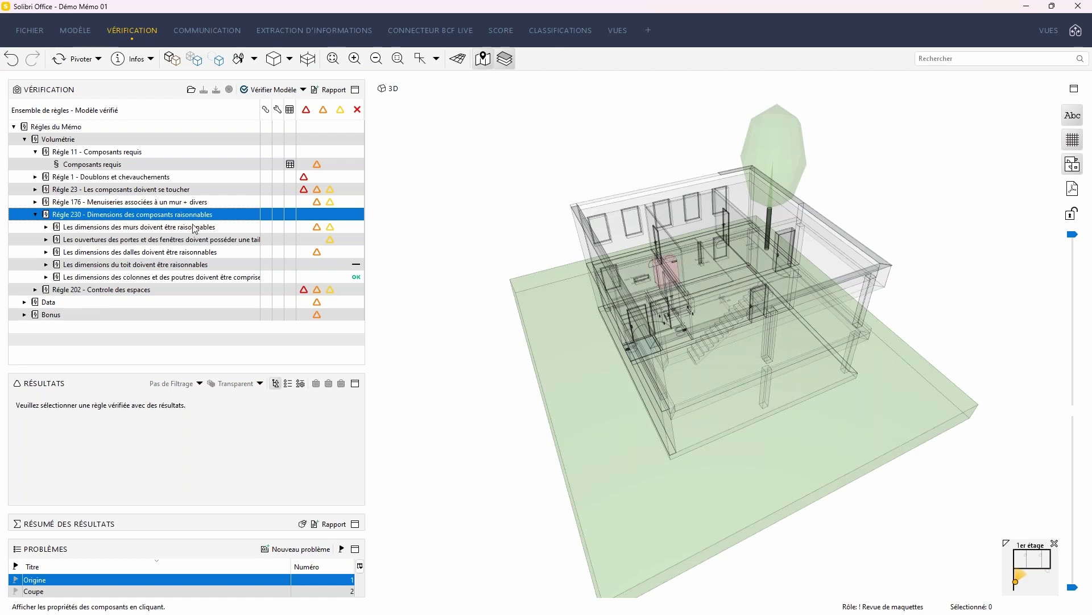
left_click(183, 227)
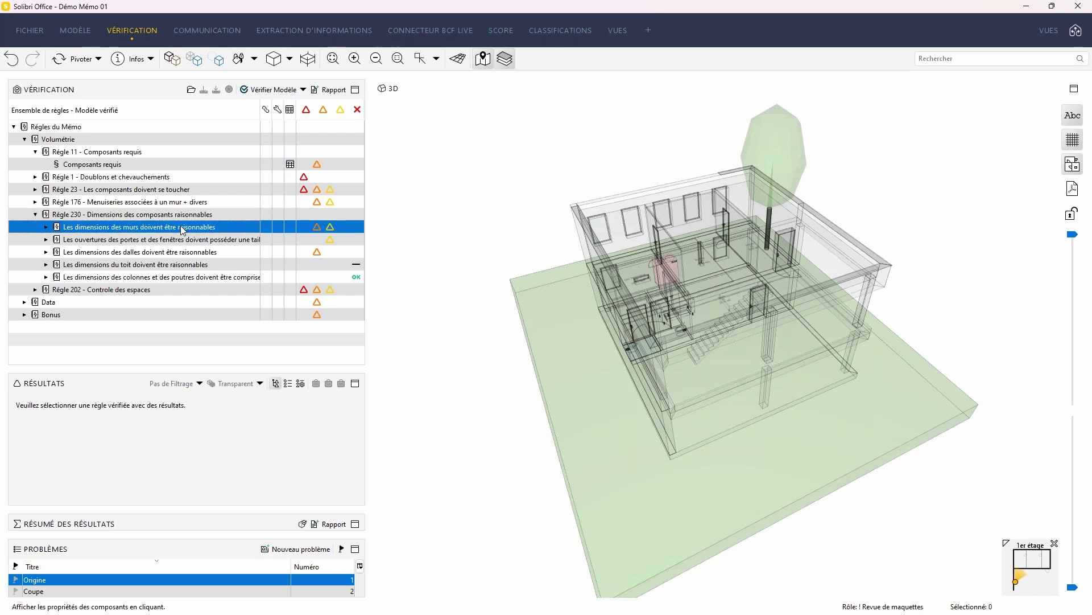
left_click(47, 227)
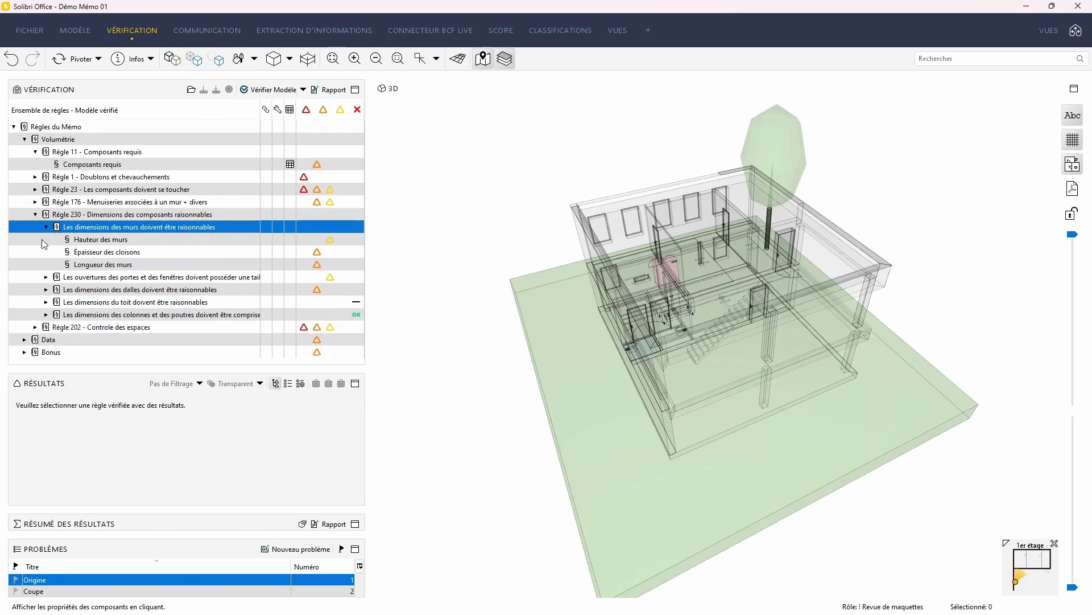
Select the rule Hauteur des murs, review its minimum height criterion, and close the rule parameters.
left_click(109, 240)
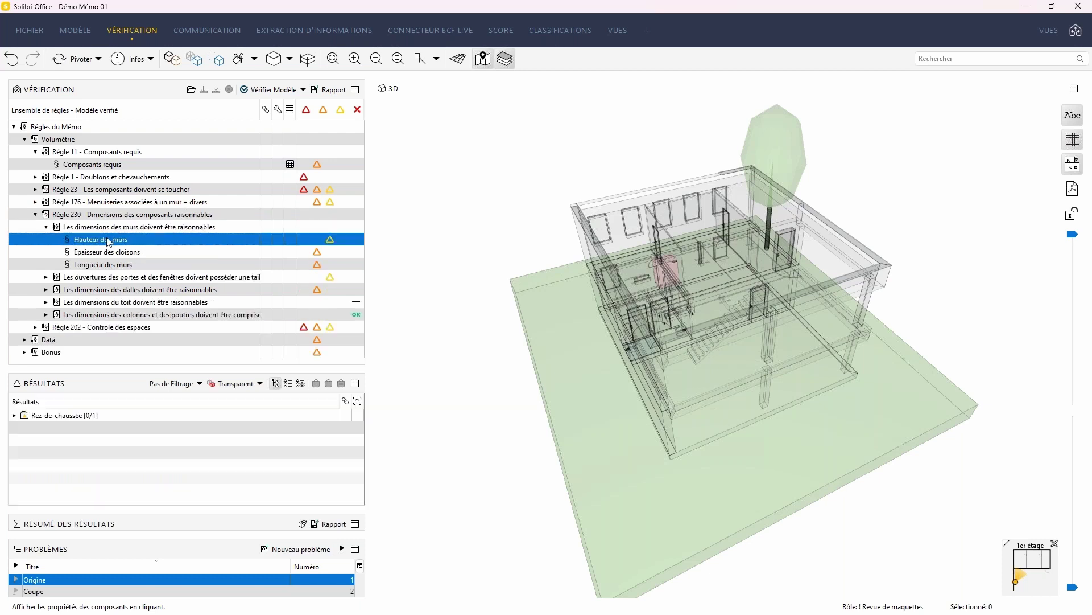
right_click(142, 242)
left_click(188, 276)
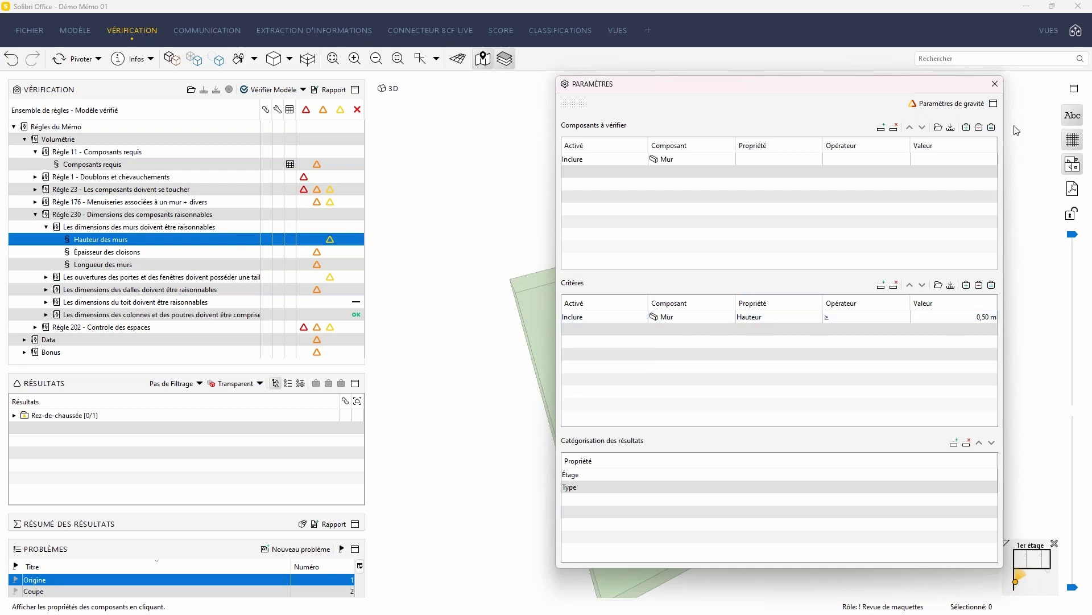
left_click(994, 84)
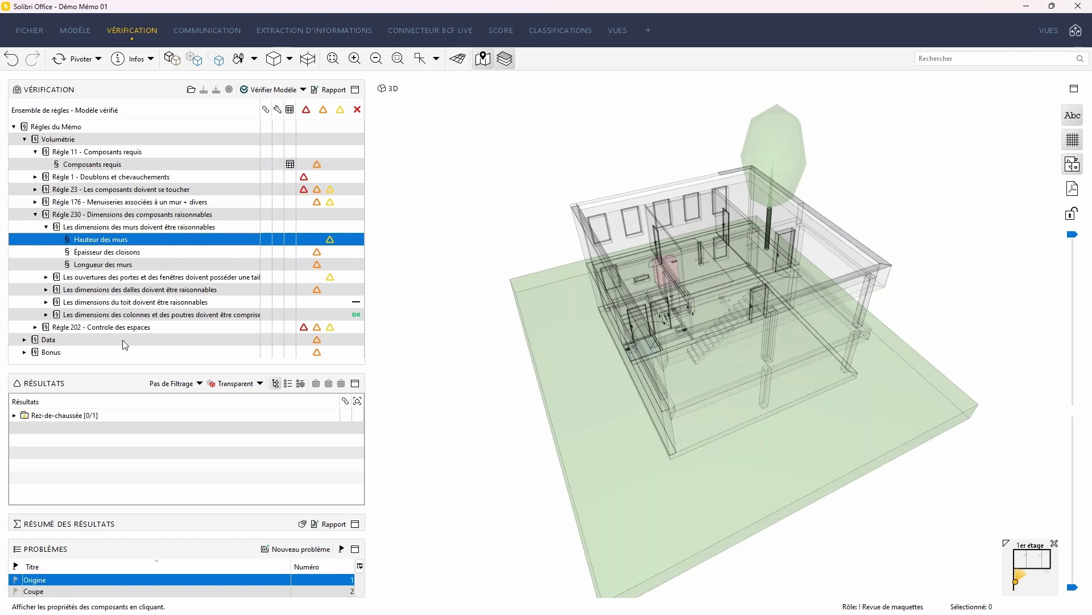
Expand the Rez-de-chaussée result down to the GEN - Structurel 300 x 400 height issue and inspect the wall in 3D.
left_click(14, 415)
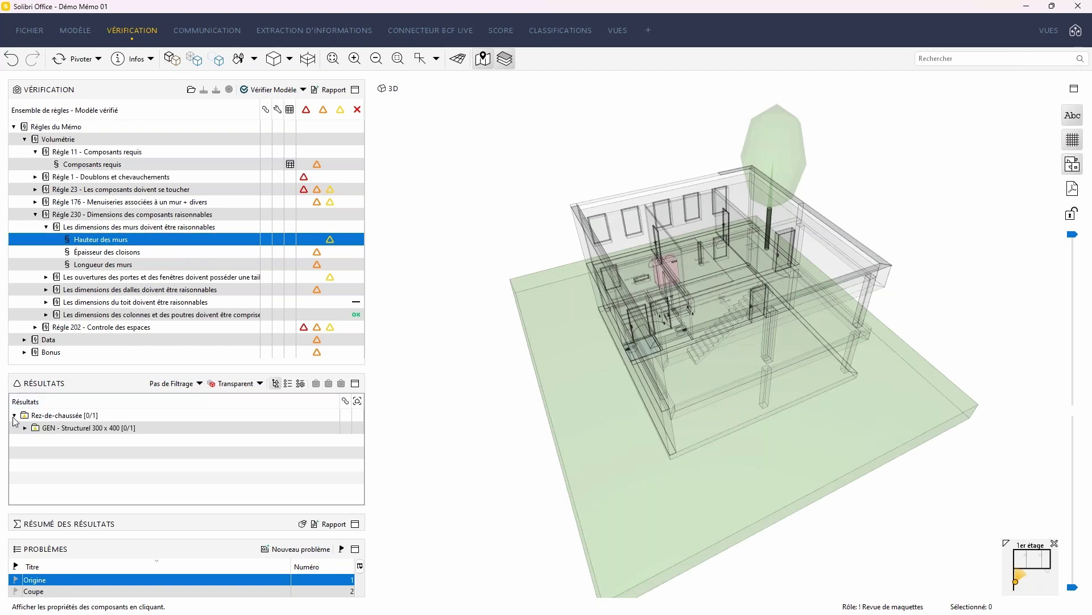
left_click(25, 428)
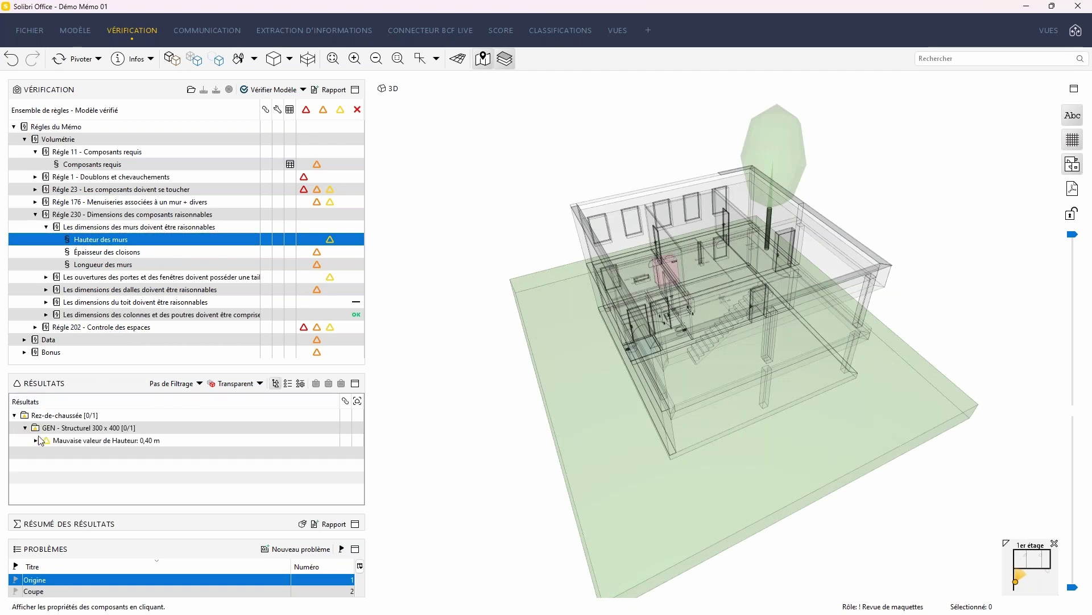
left_click(79, 442)
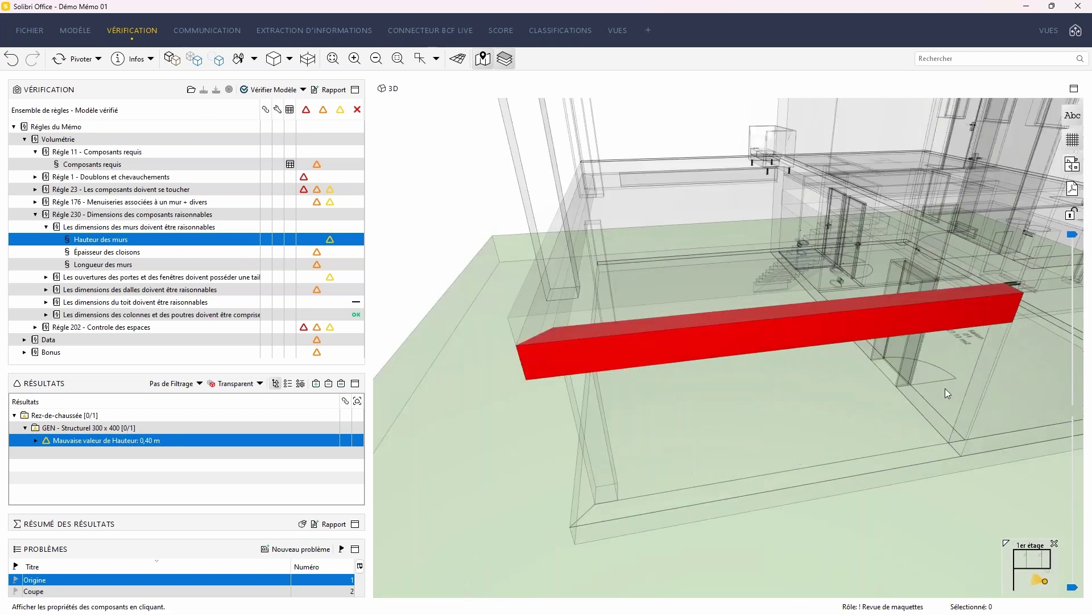
left_click_drag(946, 389, 694, 444)
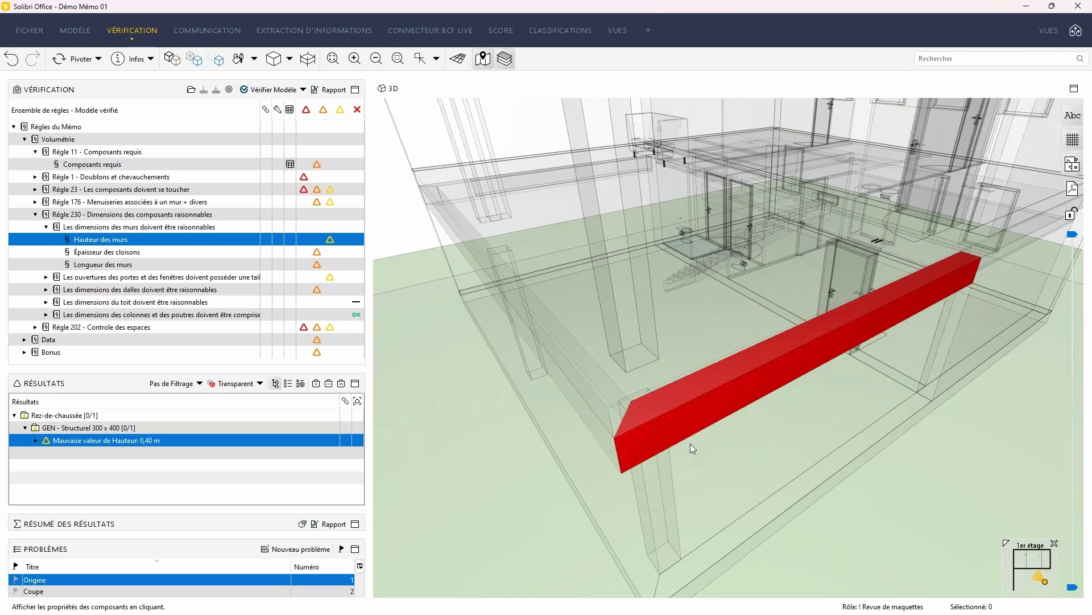
mouse_move(690, 443)
mouse_move(777, 379)
Select the rule Épaisseur des cloisons, review its partition filter and thickness criteria, and close the rule parameters.
left_click(108, 252)
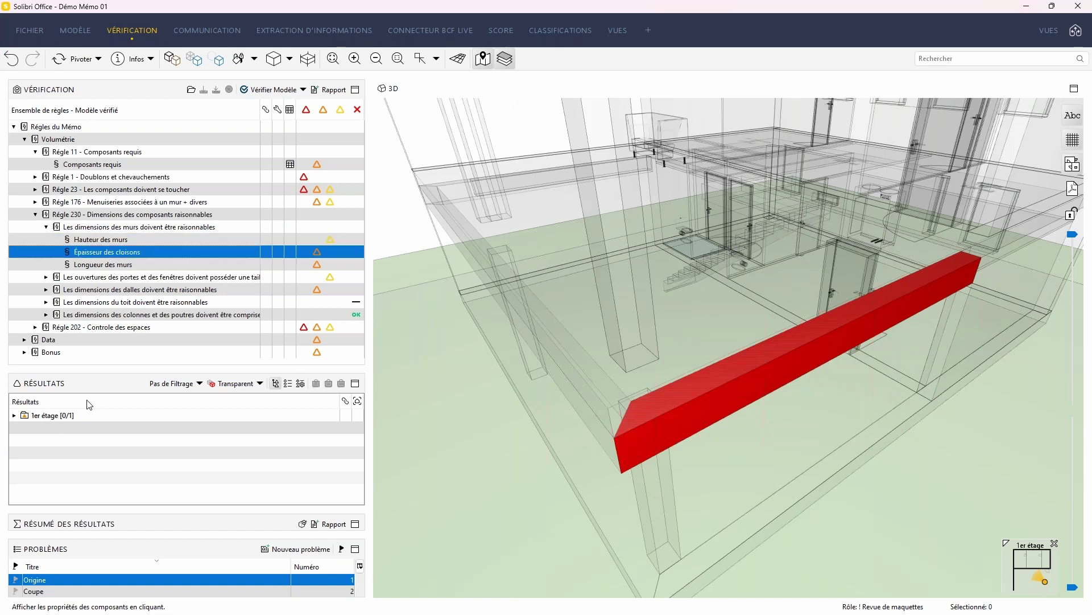
right_click(158, 252)
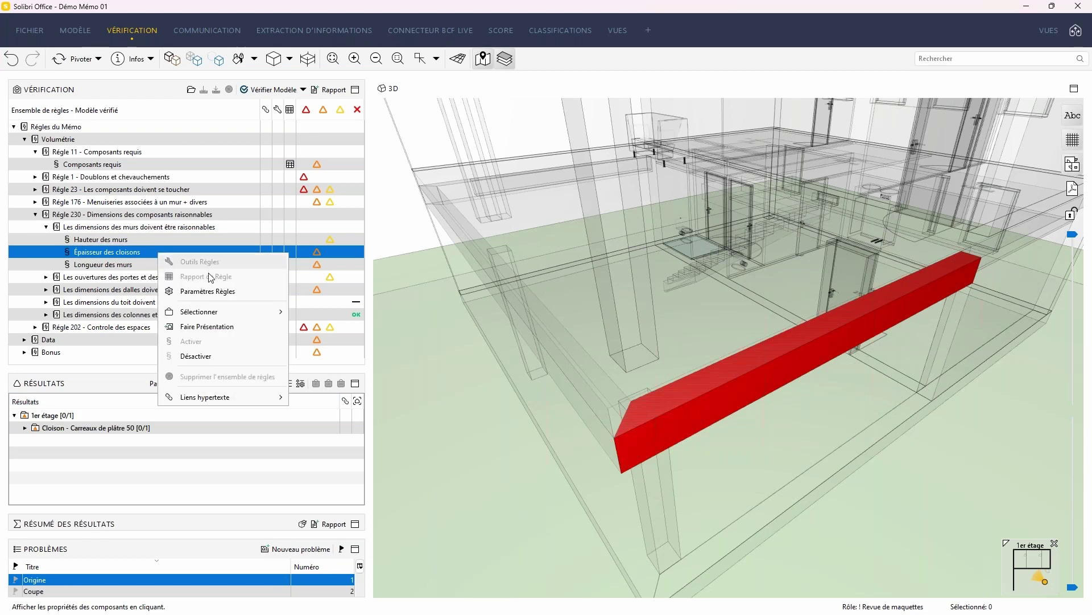
left_click(193, 289)
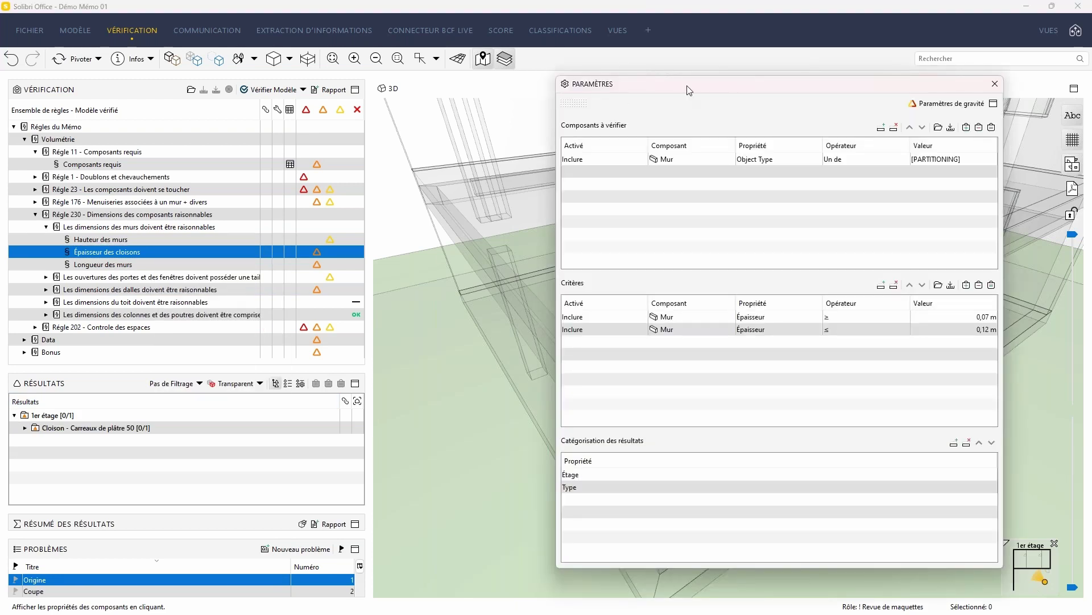
left_click_drag(691, 91, 560, 87)
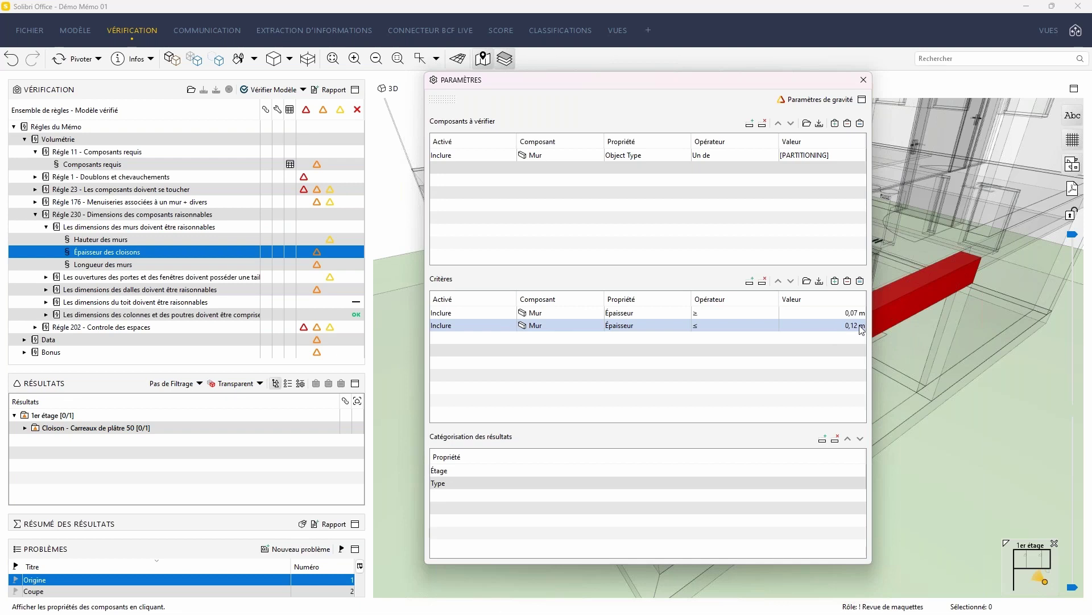
left_click(863, 82)
Show the Cloison - Carreaux de plâtre 50 partitions in 3D and expand their thickness issue to list the walls.
left_click(25, 427)
left_click(55, 427)
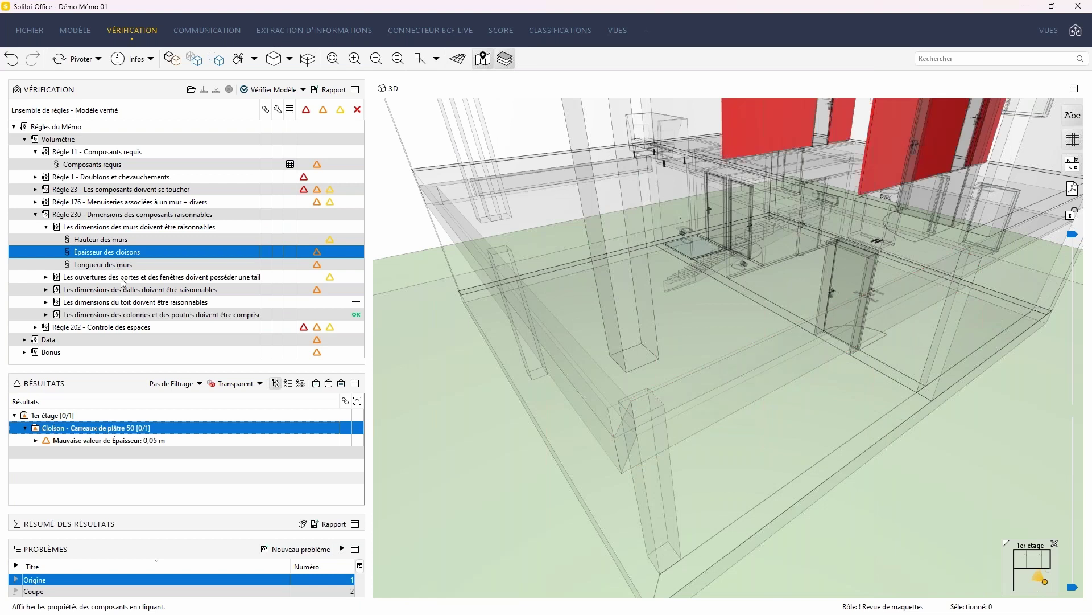
scroll(705, 268, "down", 5)
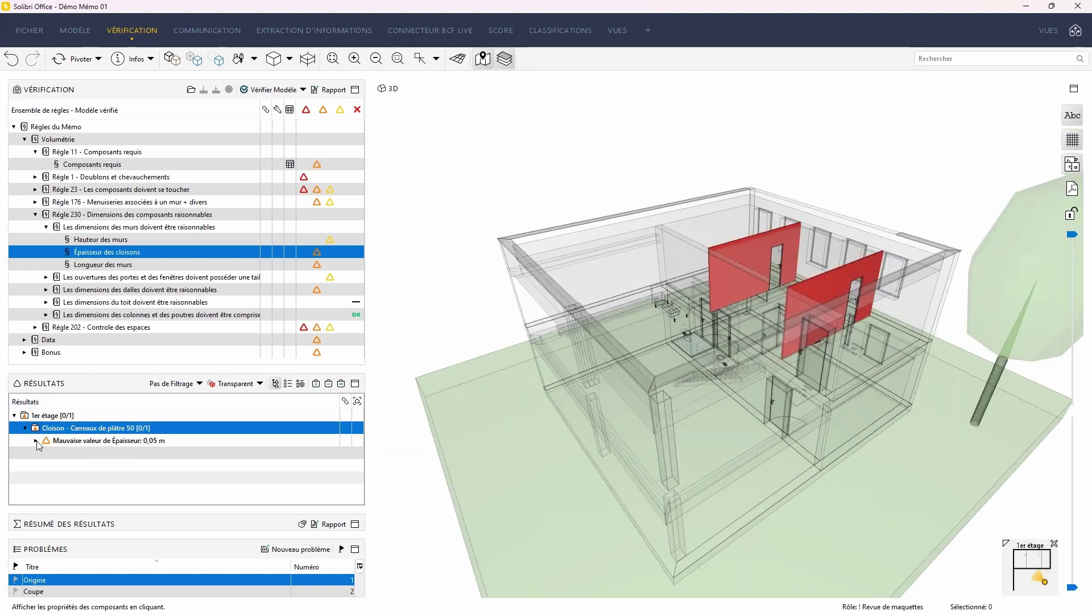
left_click(36, 441)
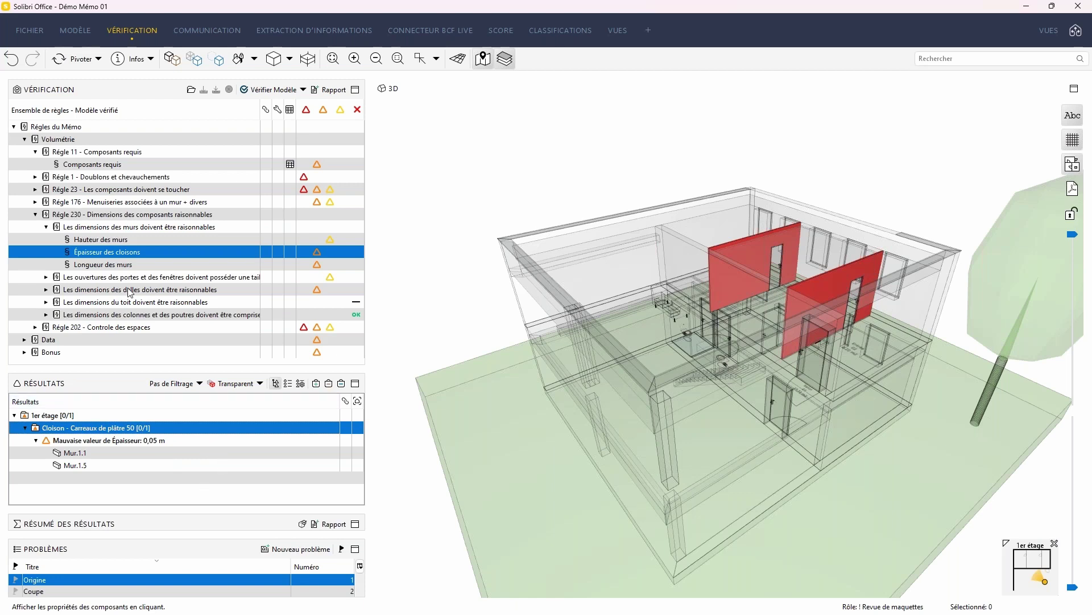
Review the minimum length criterion of the rule Longueur des murs, and inspect the Mur result in 3D.
left_click(138, 263)
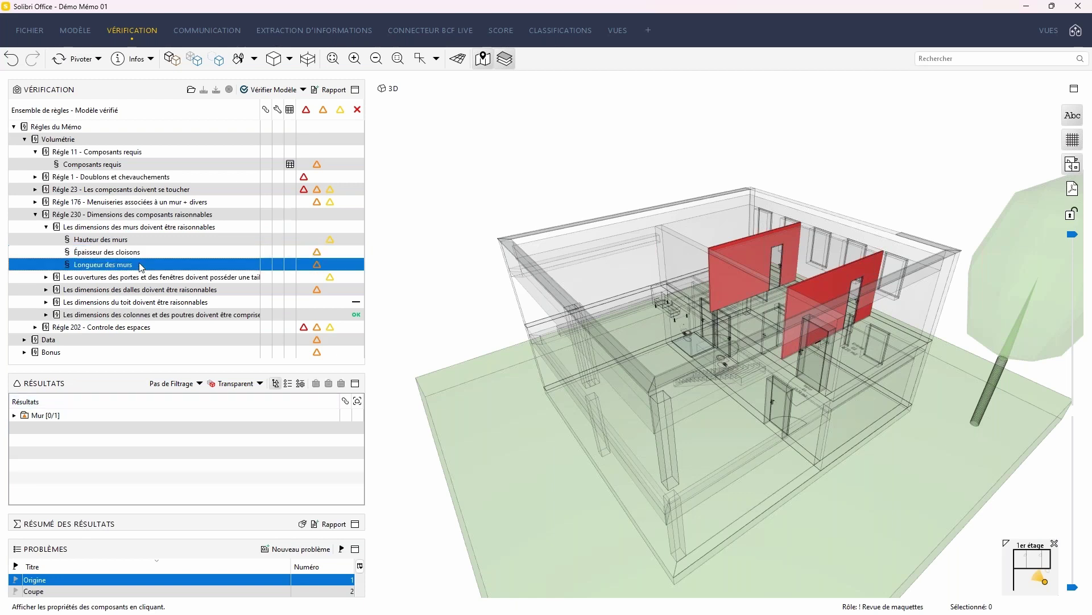
right_click(140, 264)
left_click(171, 302)
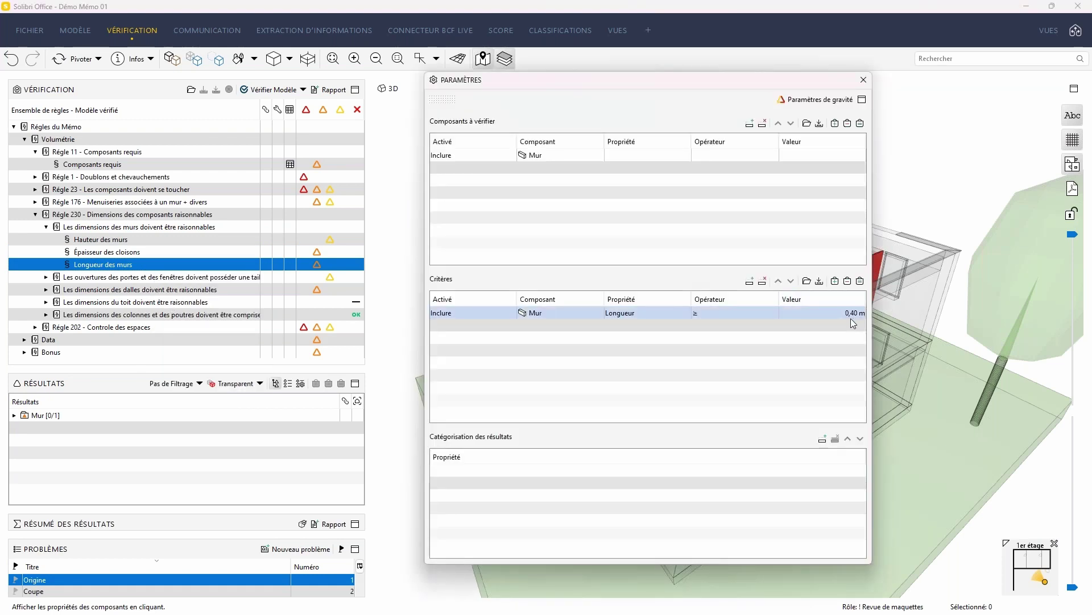
left_click(864, 80)
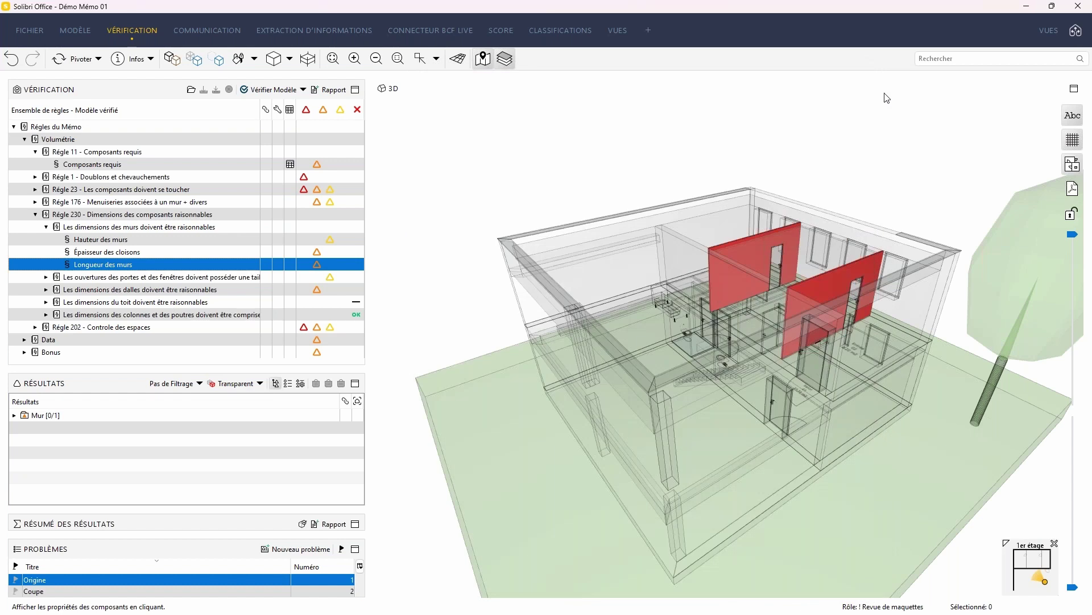
left_click(34, 419)
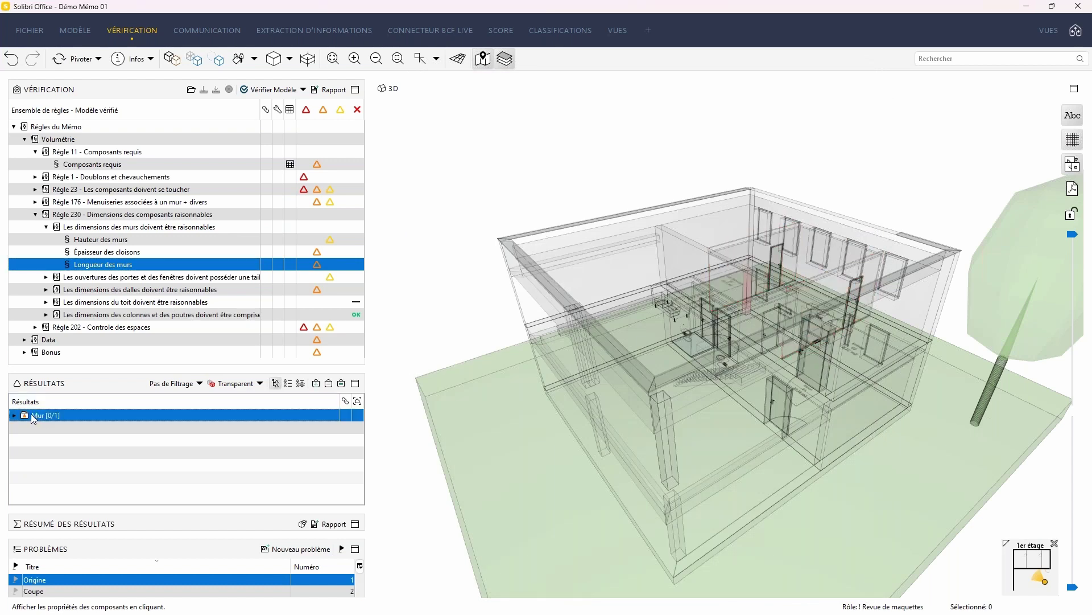
left_click_drag(550, 296, 612, 354)
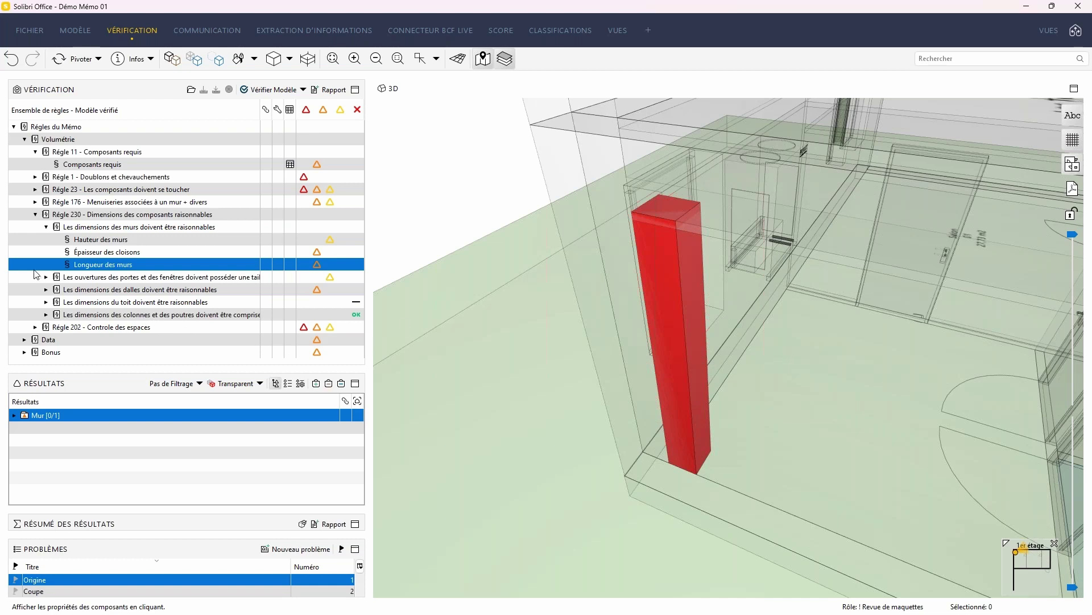
Switch from the wall rules to the door and window opening rules, and inspect the Largeur des fenêtres and Hauteur des fenêtres results in 3D.
left_click(55, 229)
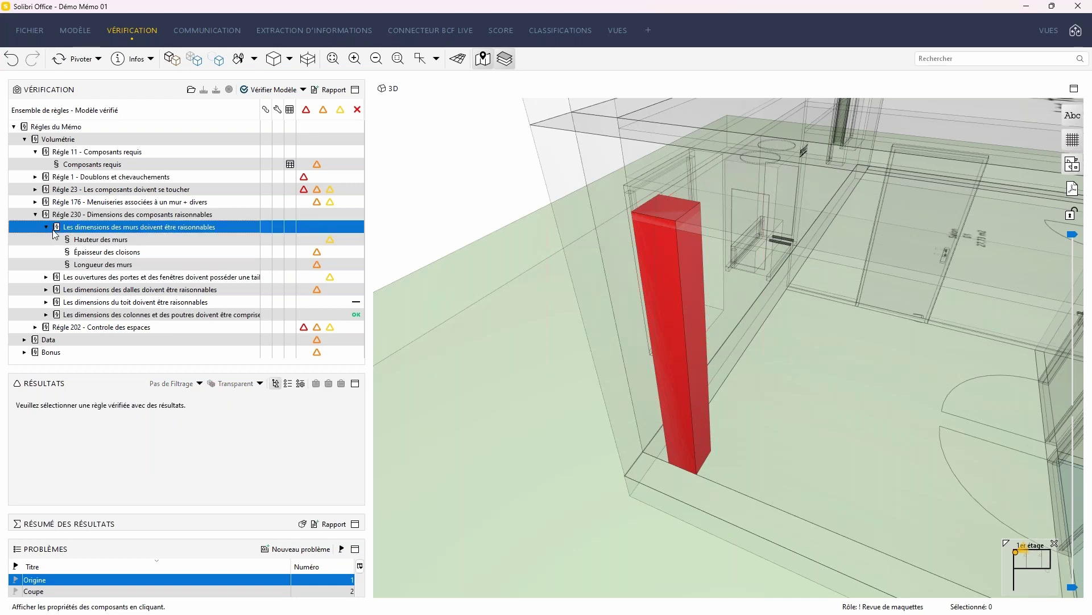
left_click(47, 227)
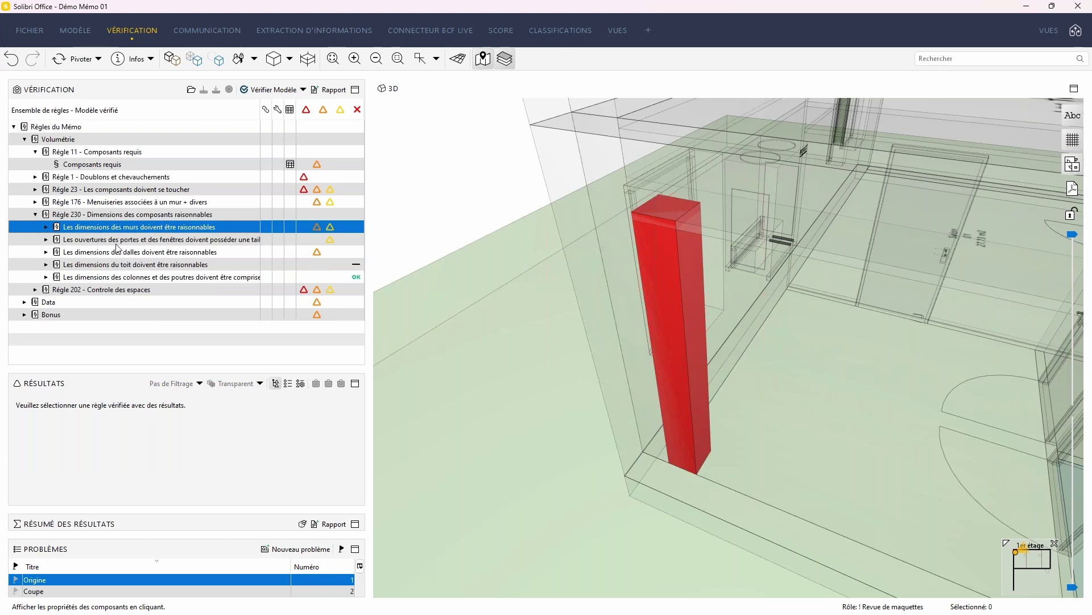
left_click(46, 240)
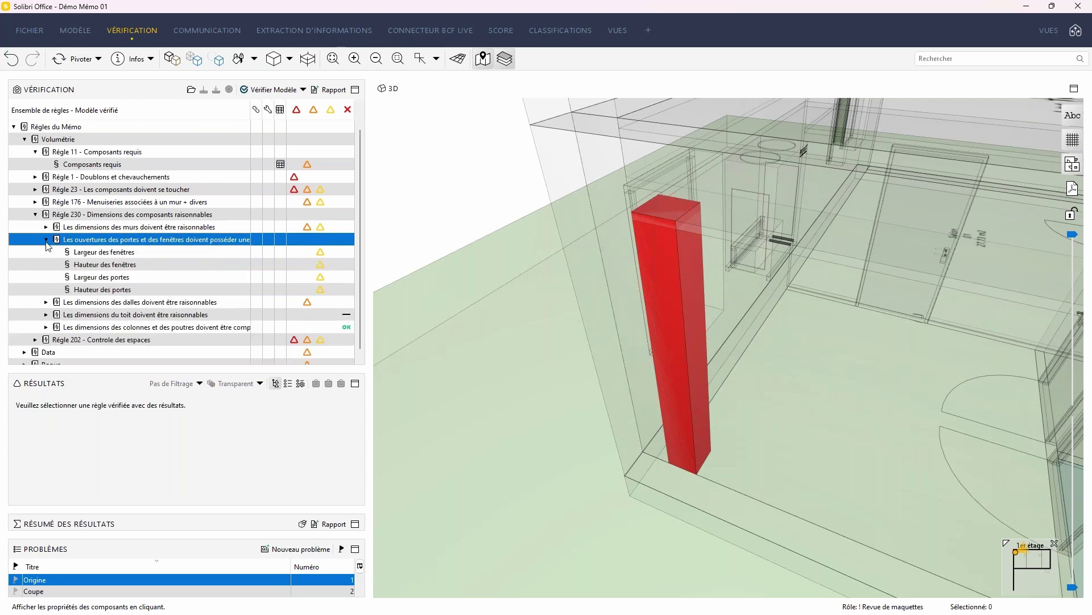
left_click(102, 253)
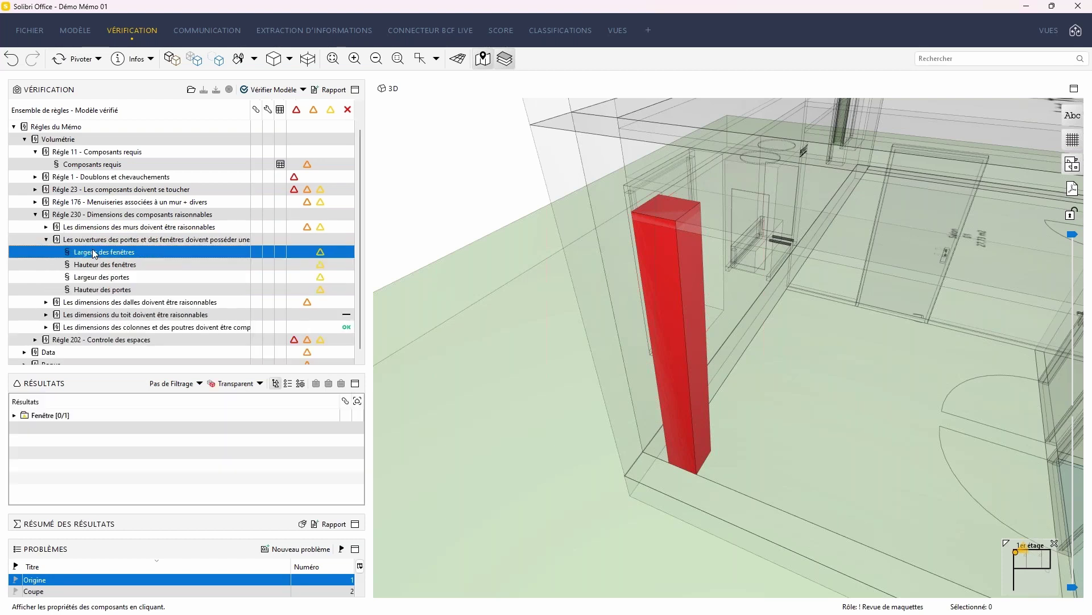
left_click(57, 416)
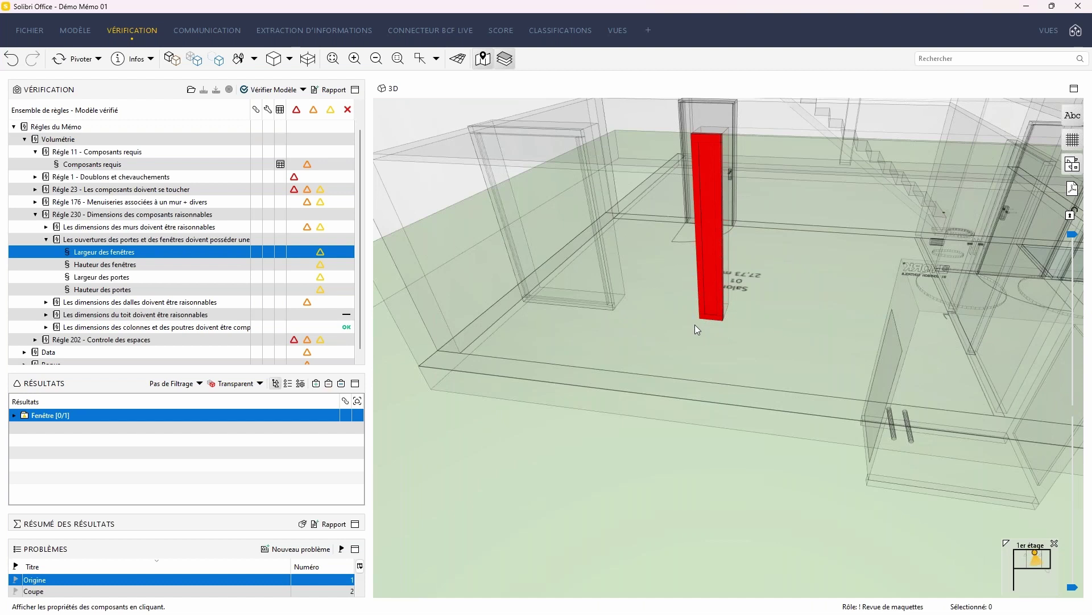
left_click(107, 265)
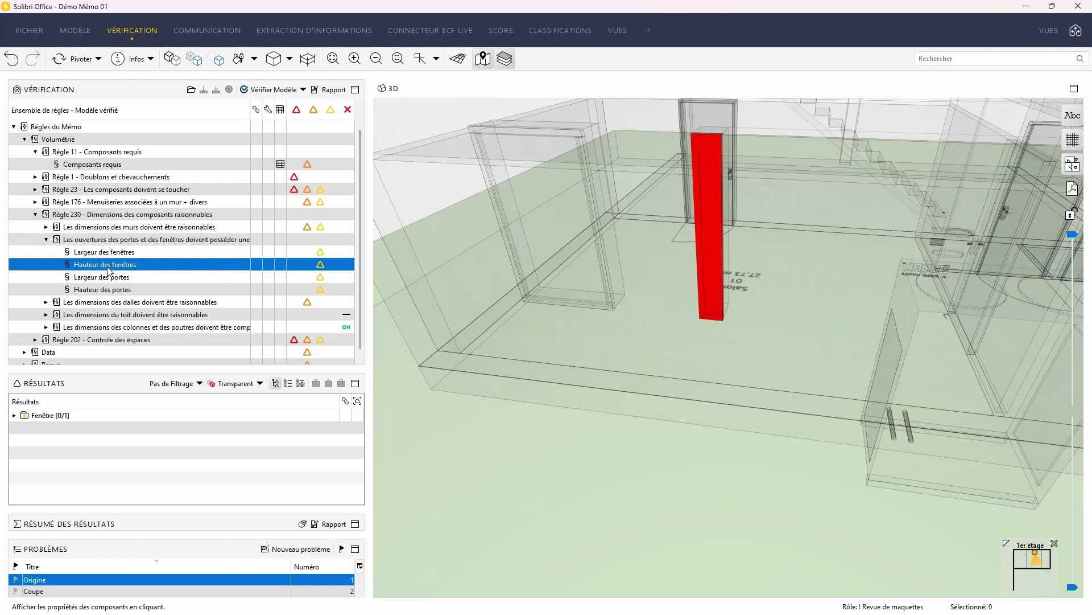
left_click(69, 416)
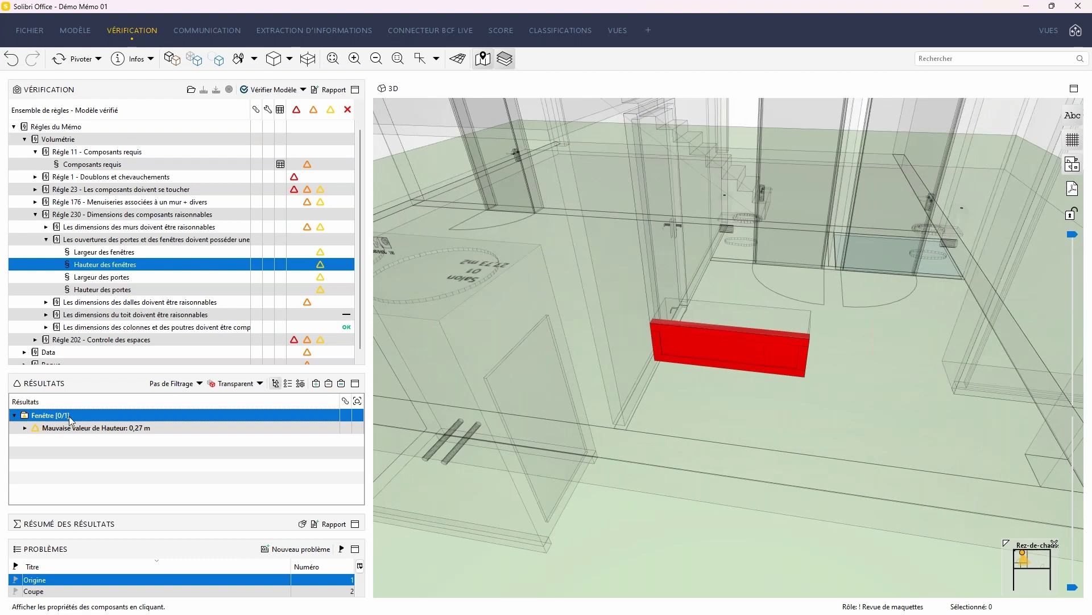
Inspect the Porte result of Largeur des portes in 3D, and expand the Porte result of Hauteur des portes to its height issue.
left_click(129, 276)
left_click(49, 415)
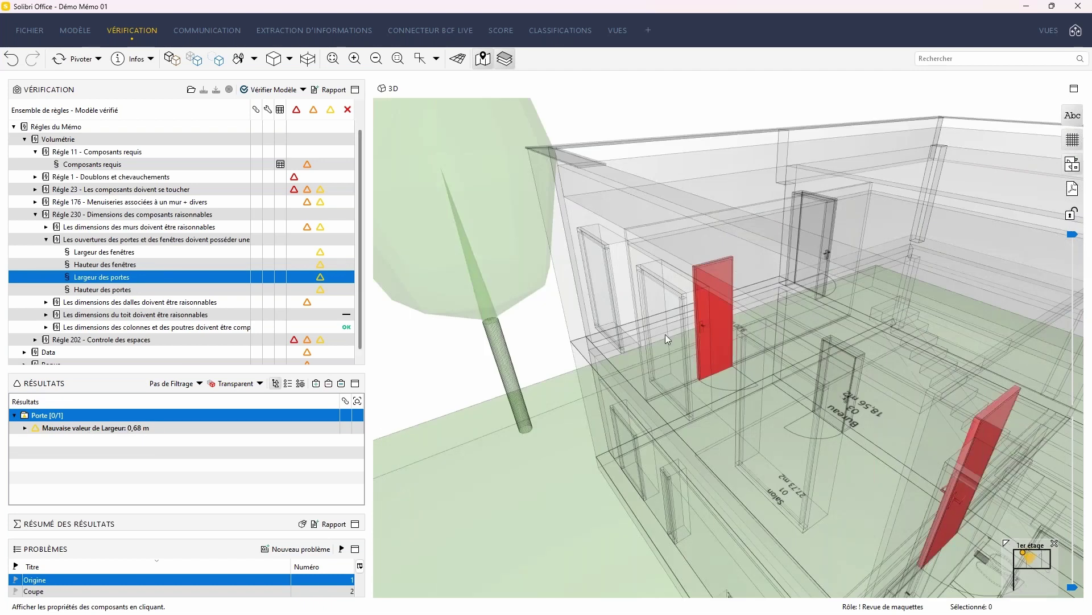
left_click_drag(744, 416, 822, 439)
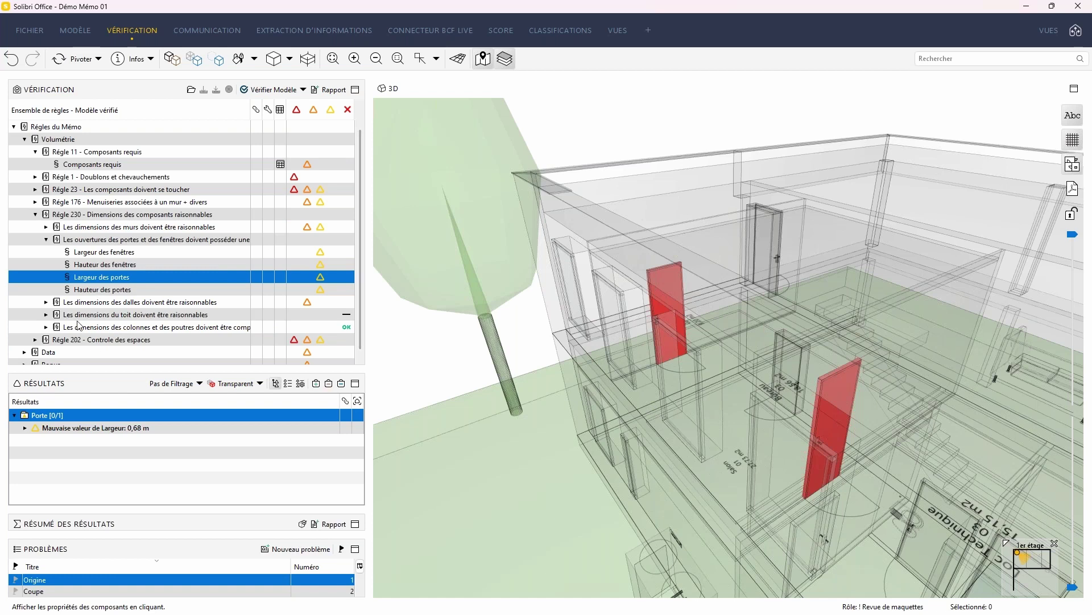
left_click(101, 290)
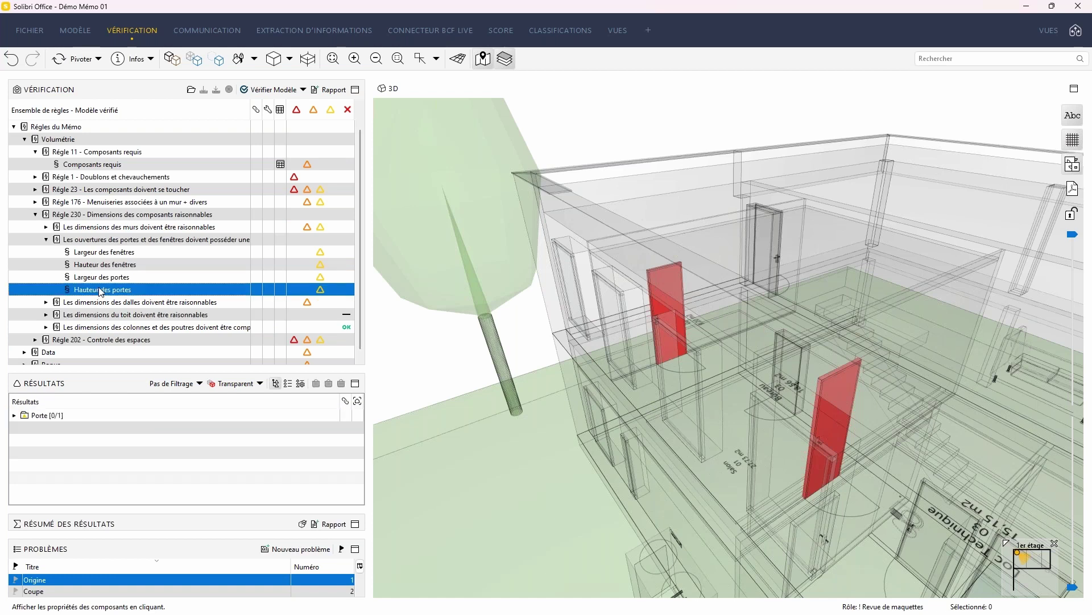
left_click(14, 415)
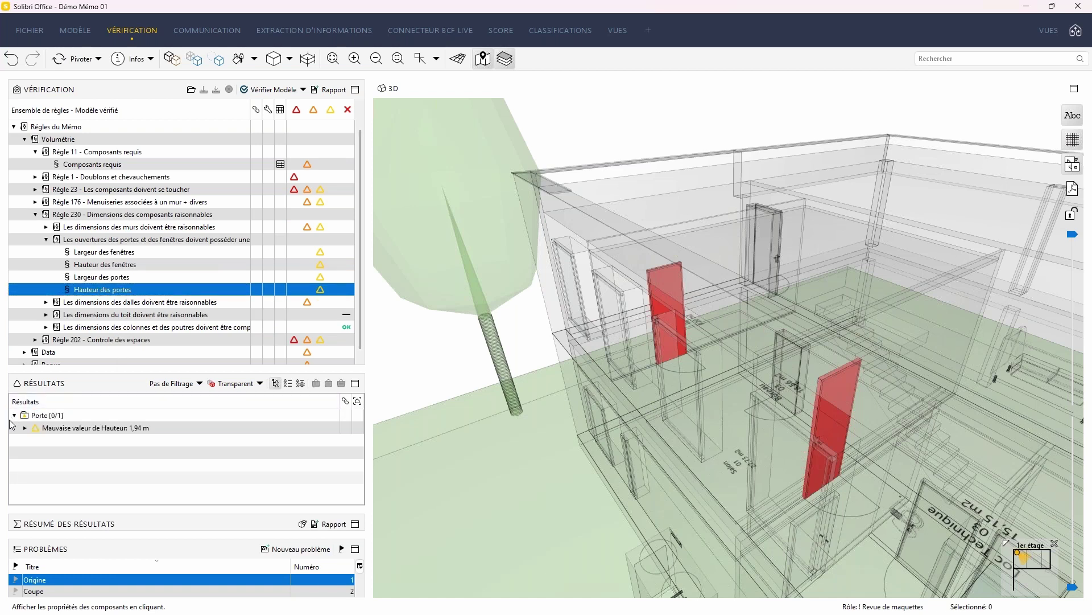
left_click(109, 431)
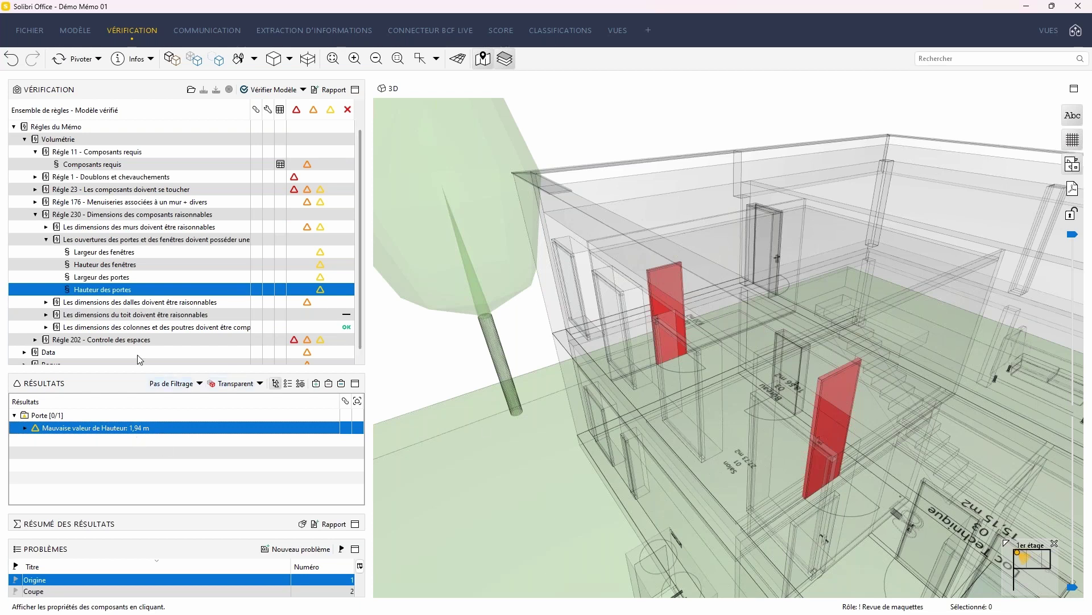
Switch to the slab dimension rules and inspect the Rez-de-chaussée result of Épaisseur des dalles in 3D.
left_click(47, 240)
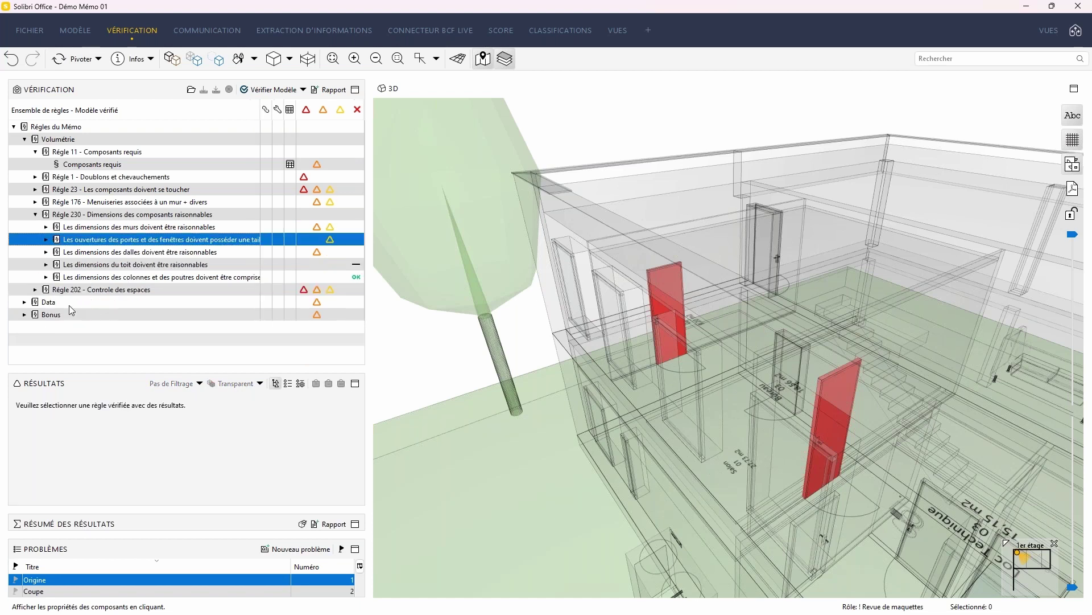
left_click(77, 252)
left_click(48, 253)
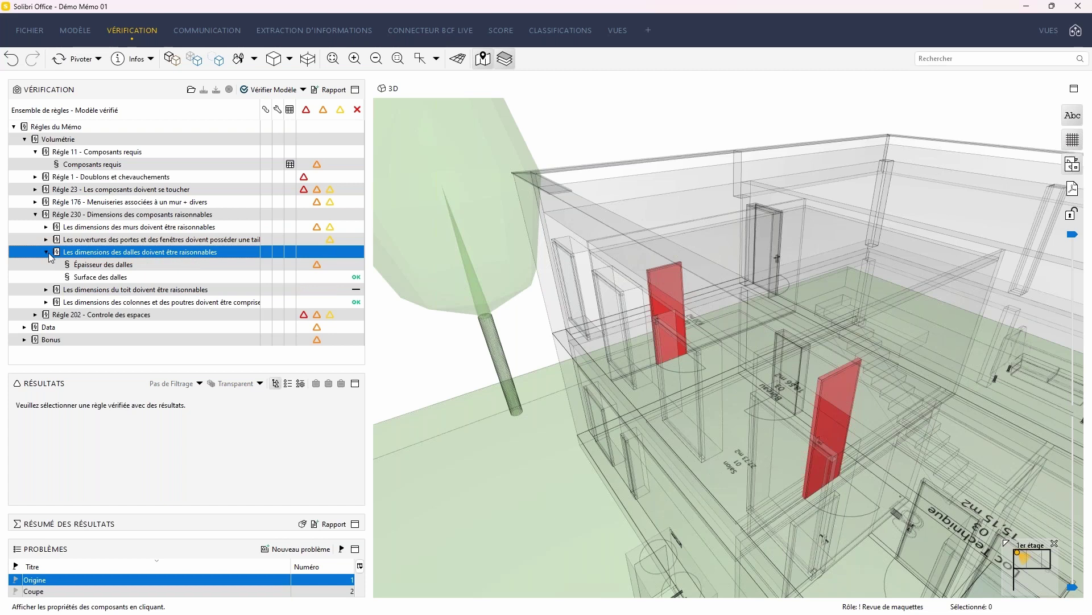
left_click(100, 265)
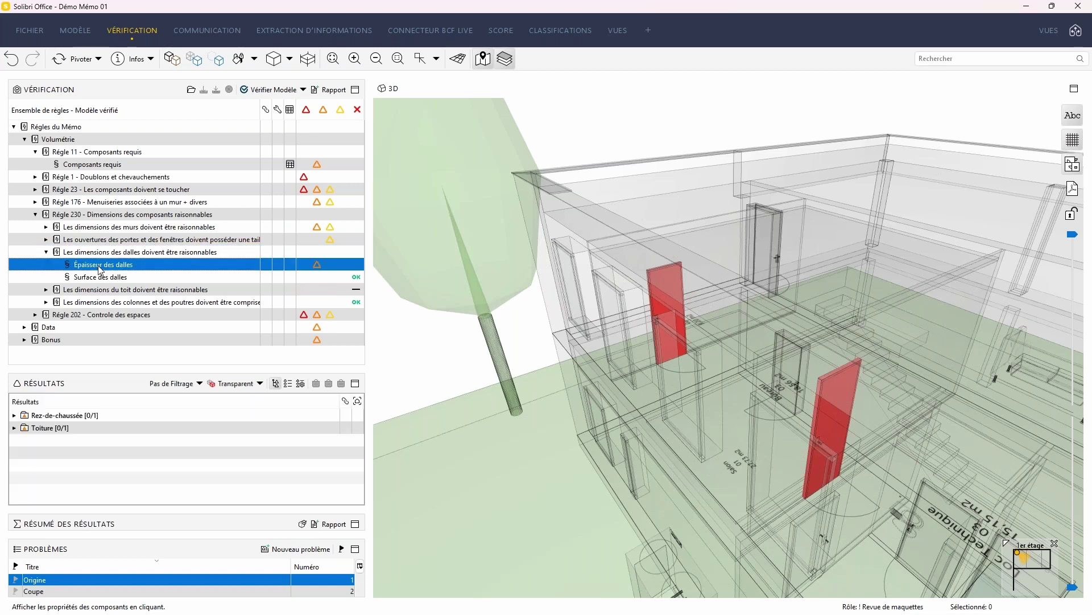
left_click(51, 416)
double_click(50, 416)
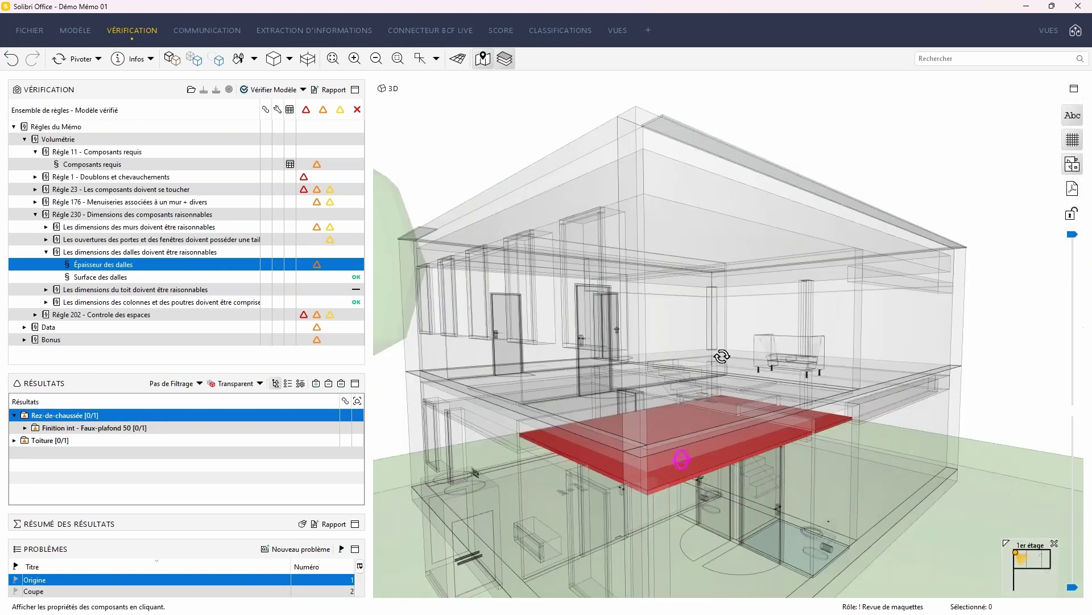
mouse_move(722, 356)
left_mouse_down()
mouse_move(836, 317)
mouse_move(534, 288)
mouse_move(629, 293)
mouse_move(768, 330)
left_mouse_up()
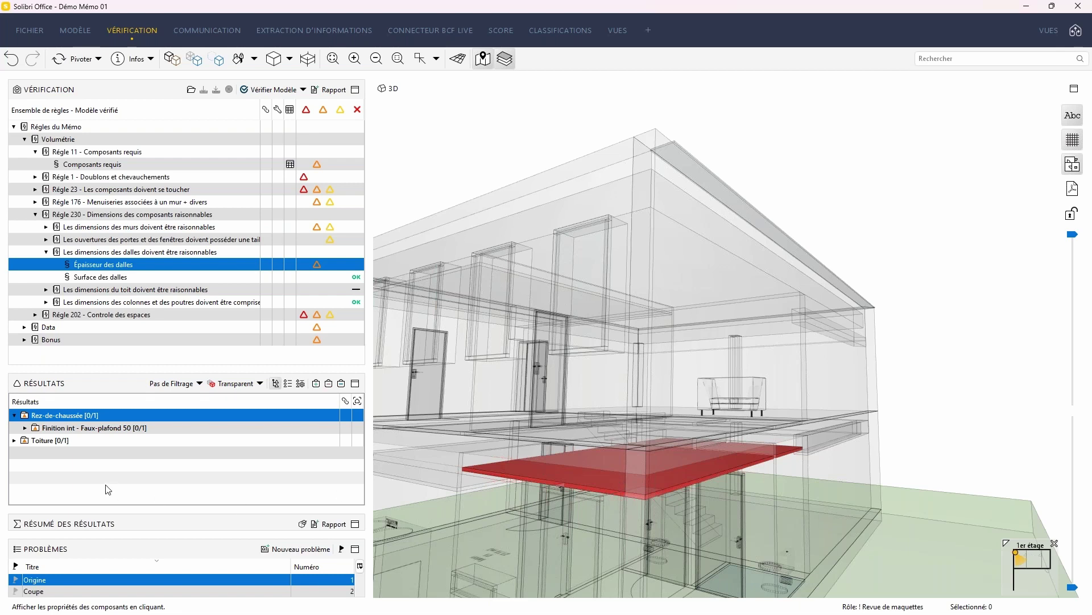
Show the Toiture slab result in 3D and expand GEN - Structurel 450 down to its thickness issue.
left_click(52, 440)
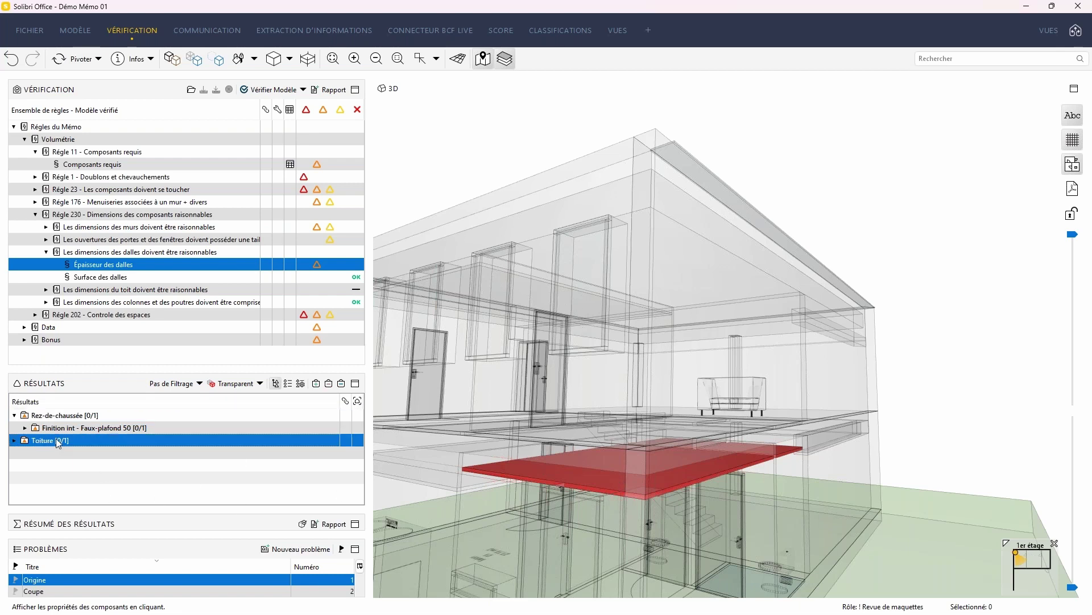
left_click_drag(671, 240, 716, 301)
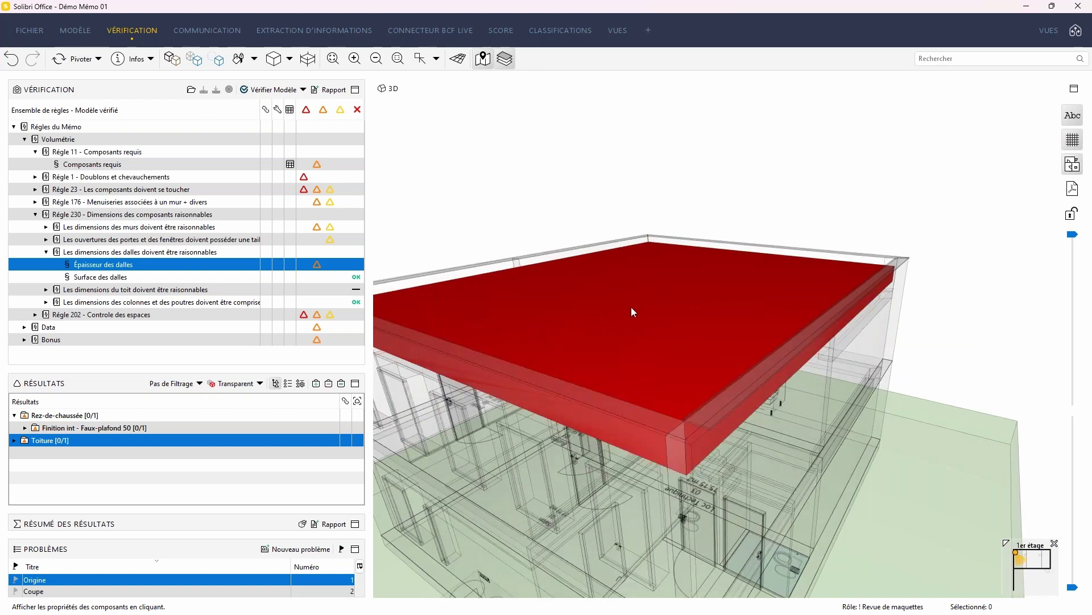
mouse_move(631, 307)
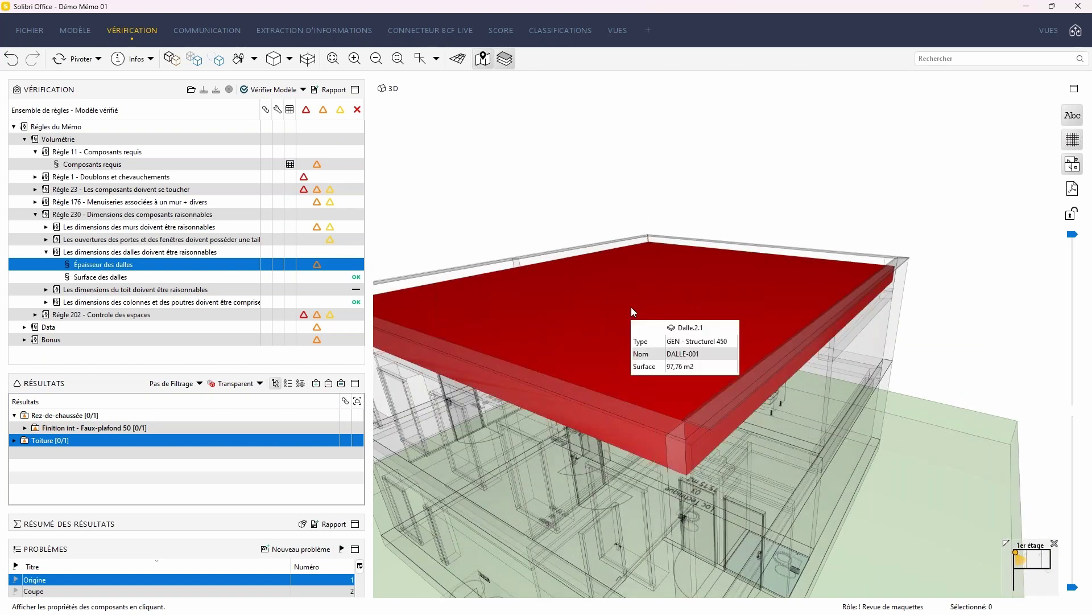
left_click(14, 440)
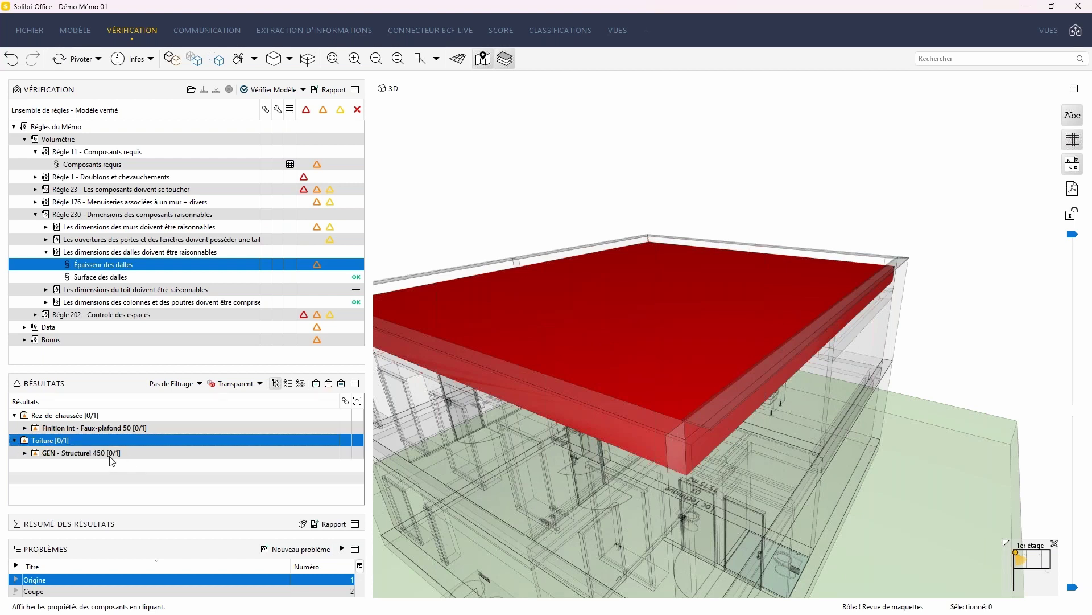
left_click(25, 452)
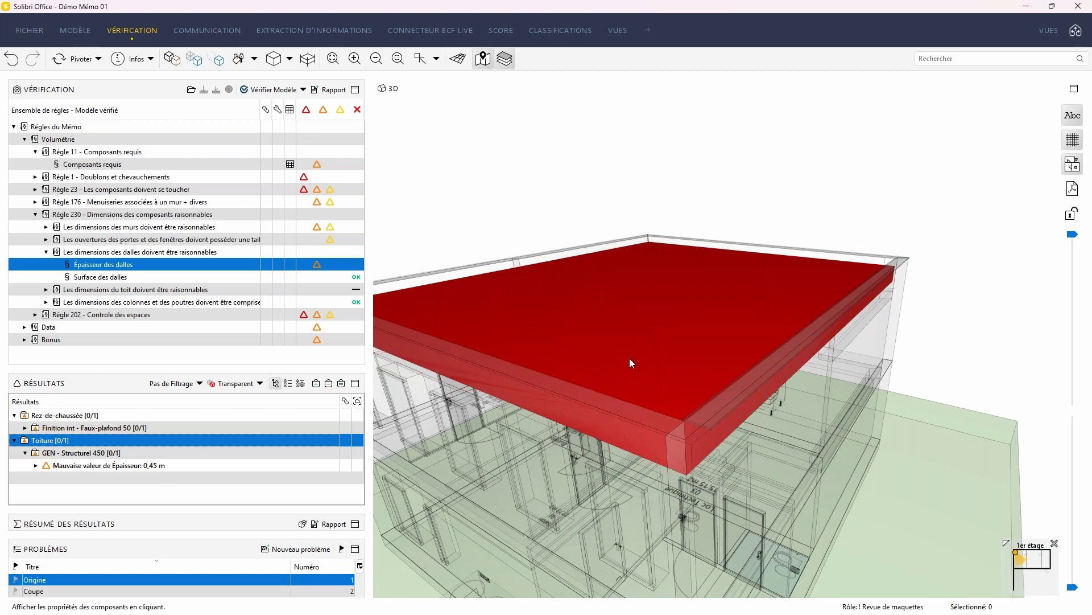
scroll(631, 359, "down", 5)
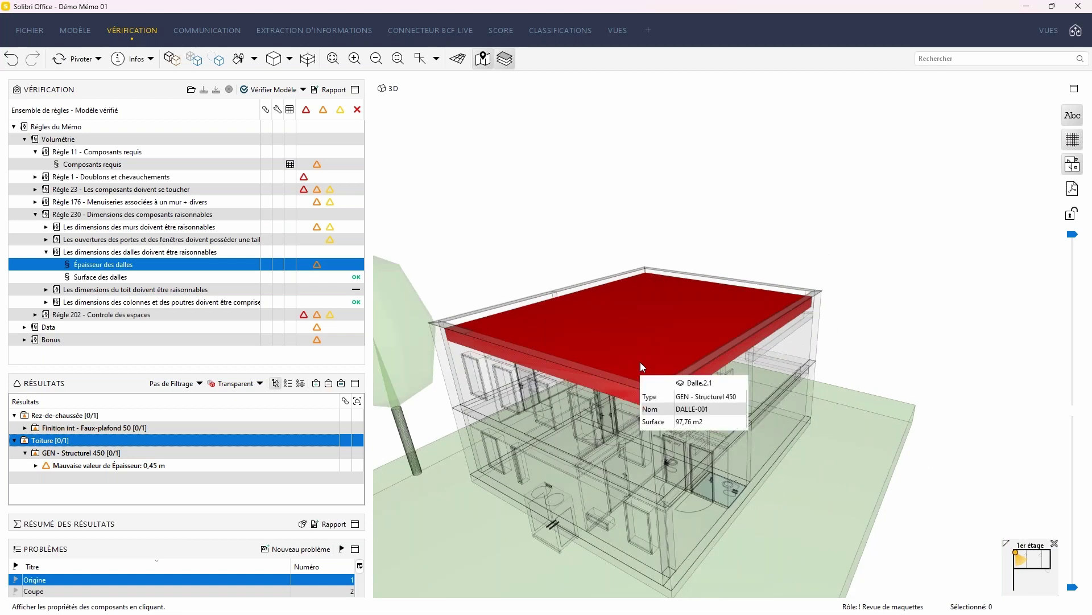
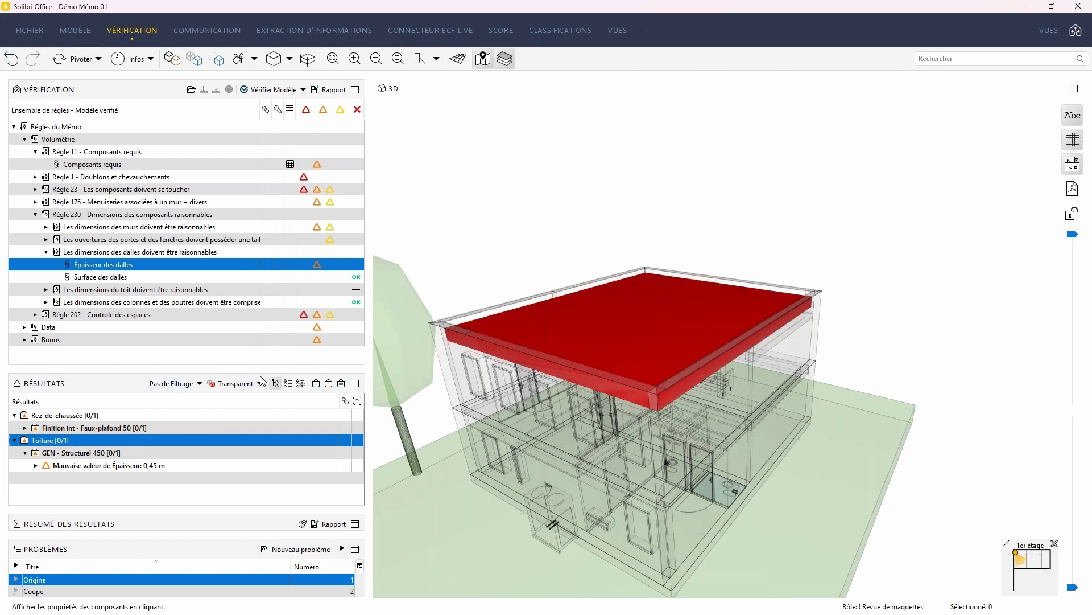
Review the list of column and beam dimension rules, and collapse both the slab group and the column and beam group.
left_click(74, 304)
double_click(58, 302)
scroll(143, 342, "down", 1)
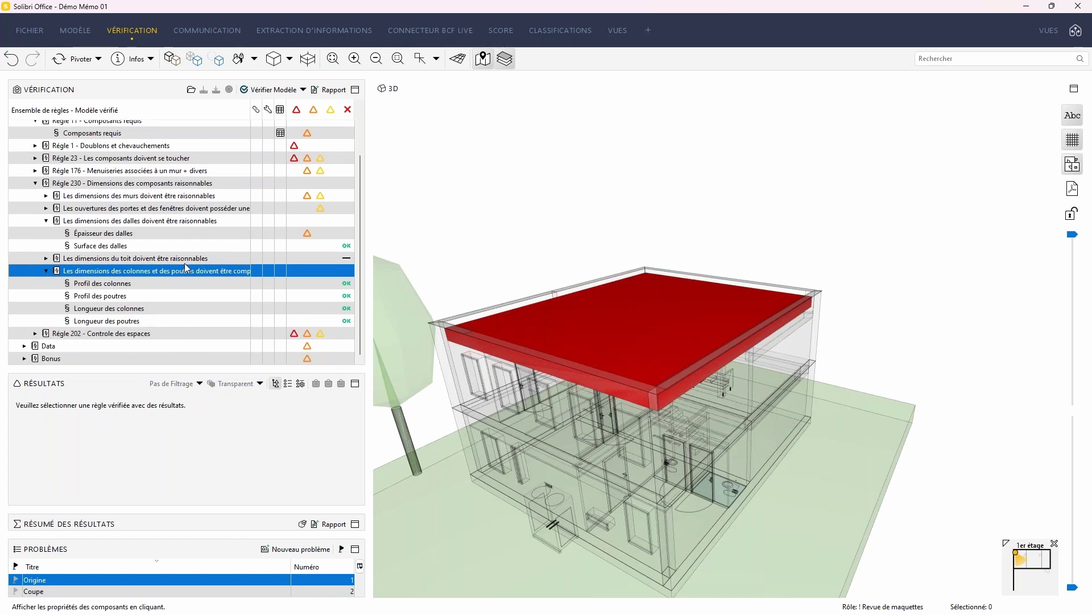
left_click(46, 221)
left_click(46, 271)
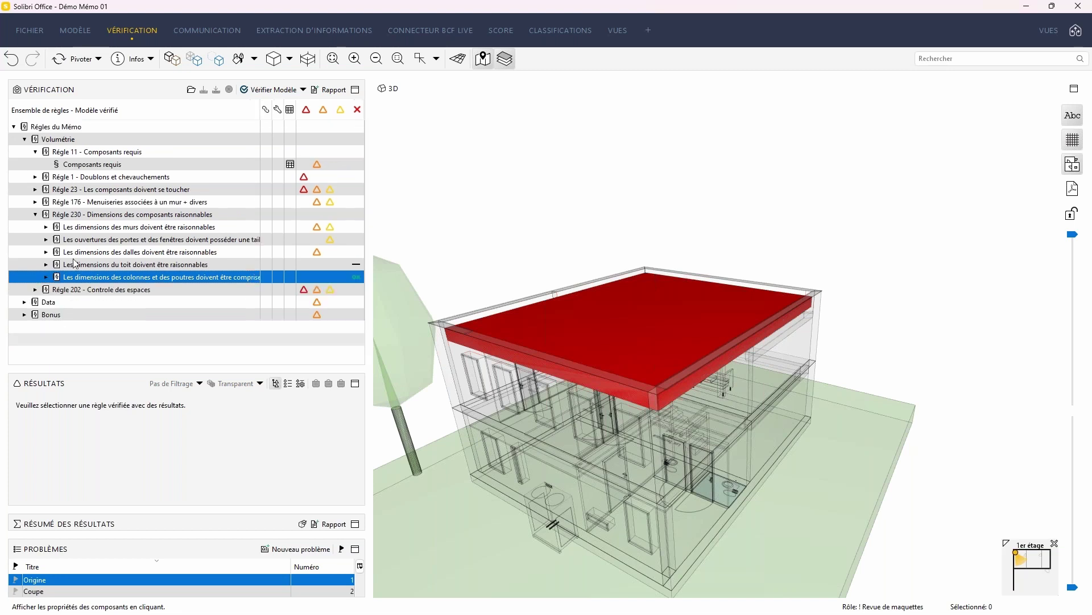
Collapse Règle 230 and expand Règle 202 to list the results of the rule Controle des espaces.
left_click(80, 217)
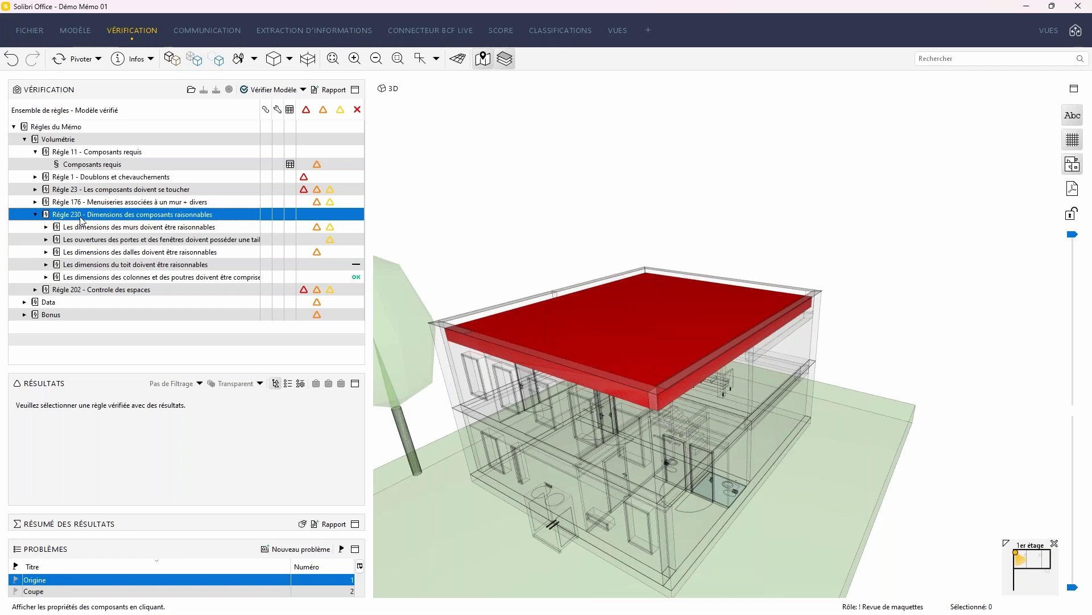
left_click(35, 215)
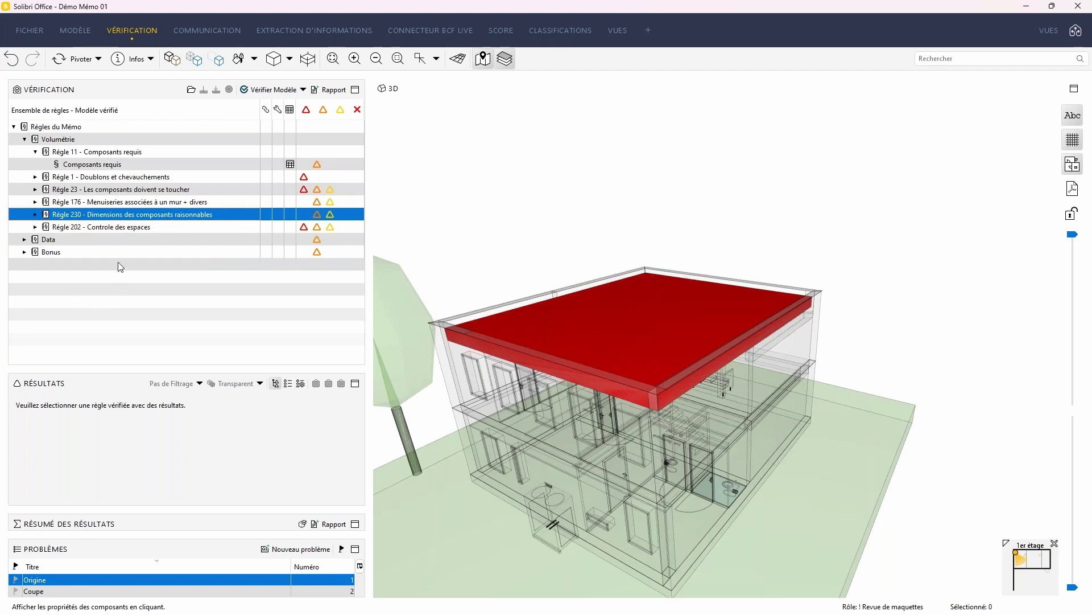
left_click(98, 228)
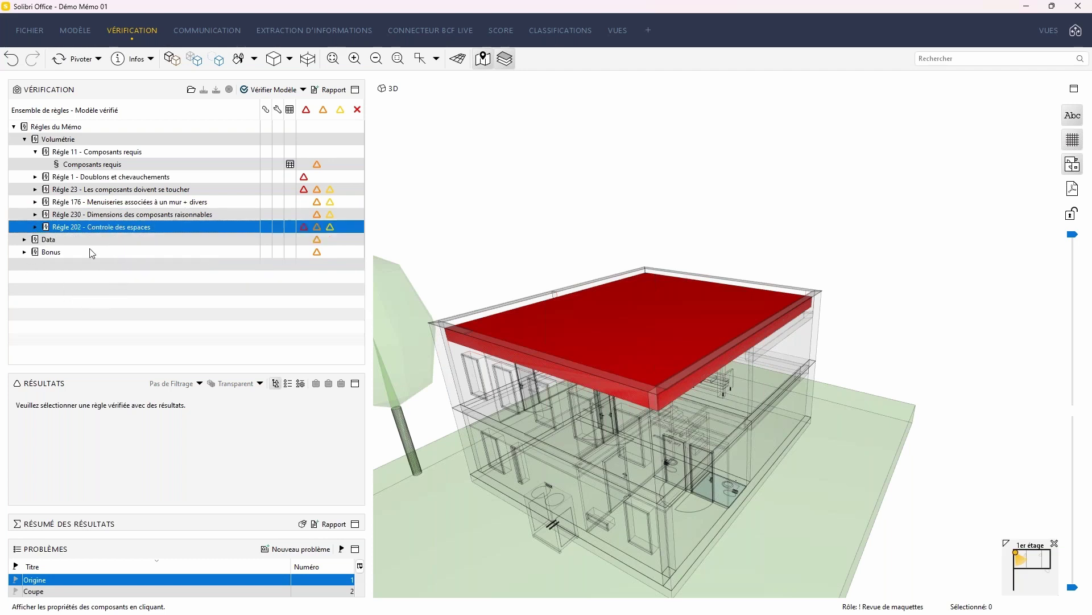
left_click(35, 227)
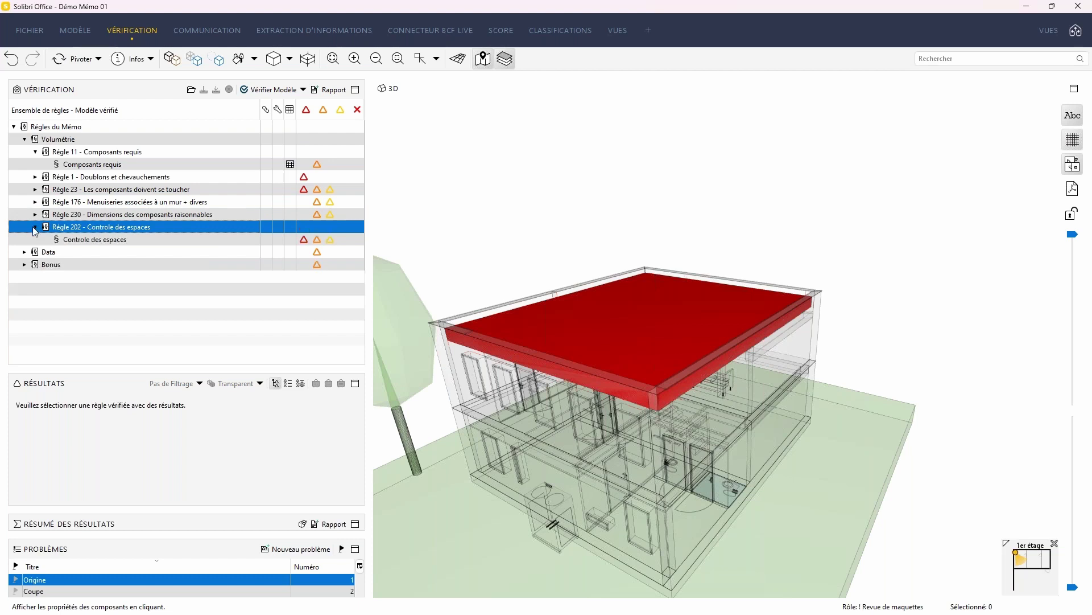
left_click(124, 241)
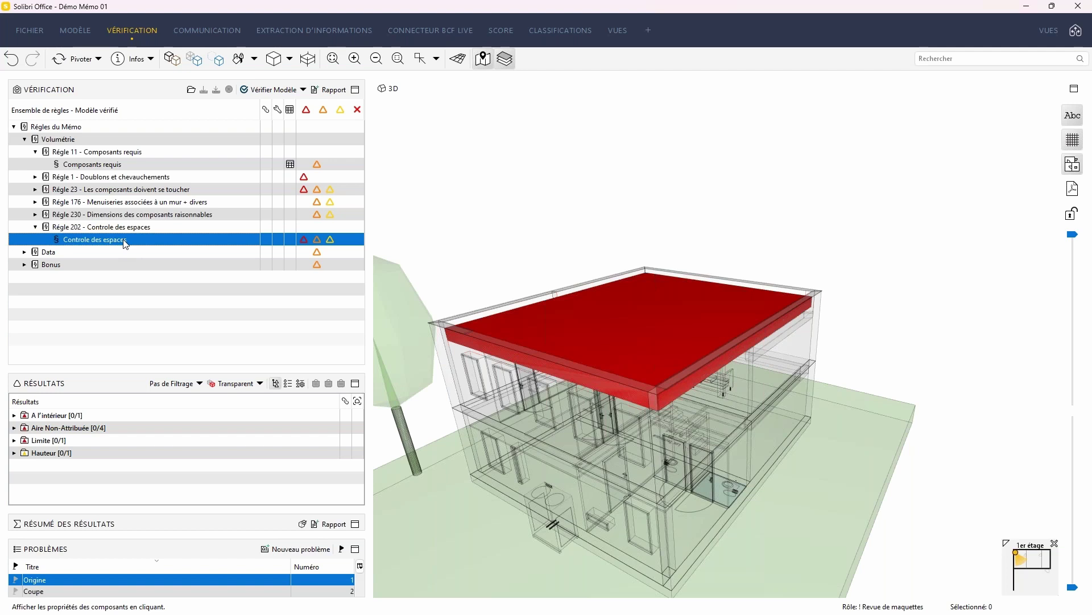
Open the rule parameters of Controle des espaces, review the required space height and intersection components, and close them.
right_click(159, 240)
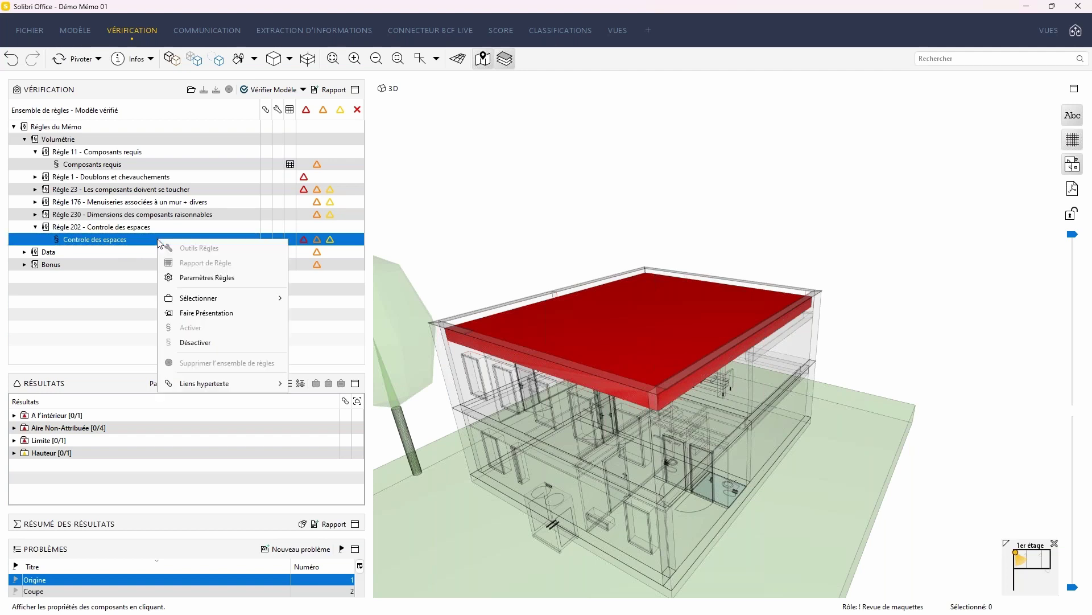
left_click(195, 277)
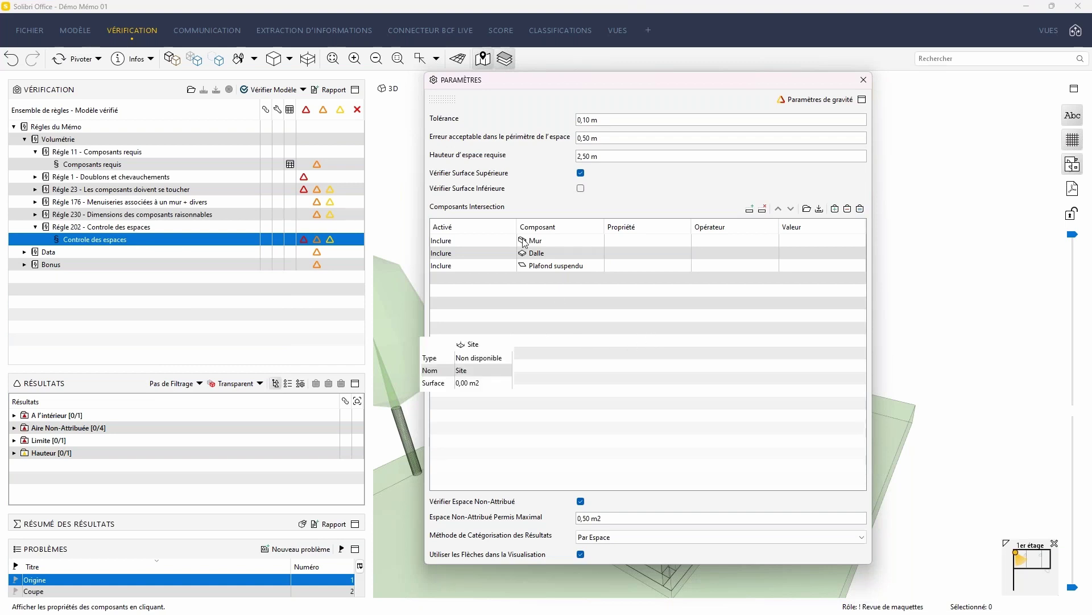
left_click_drag(534, 83, 674, 153)
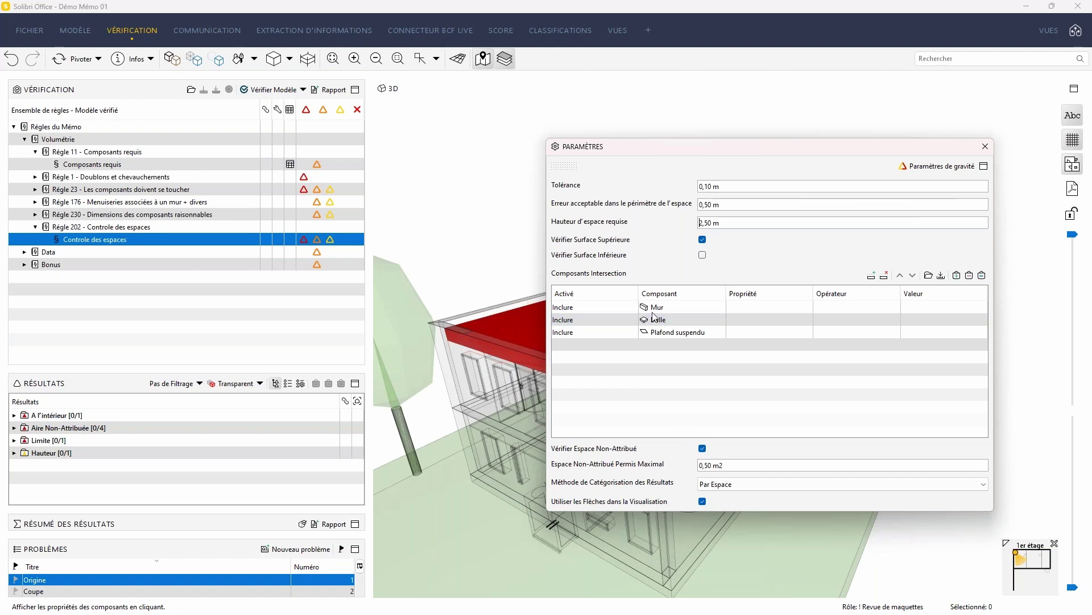
triple_click(711, 223)
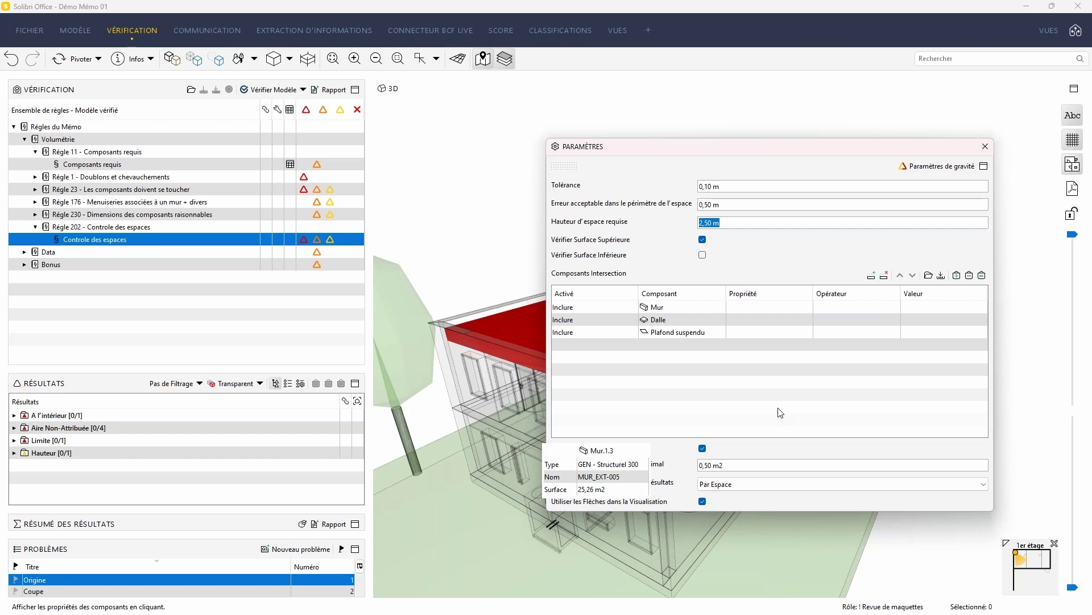
left_click(981, 147)
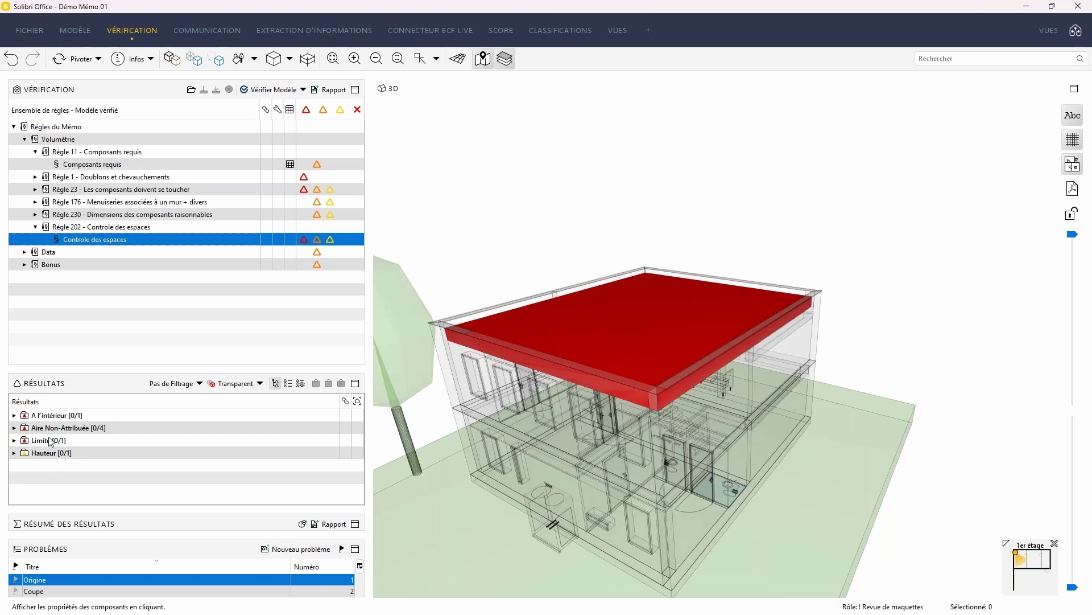
Show the A l'intérieur result in 3D and set the result visualisation mode to Automatique.
left_click(41, 418)
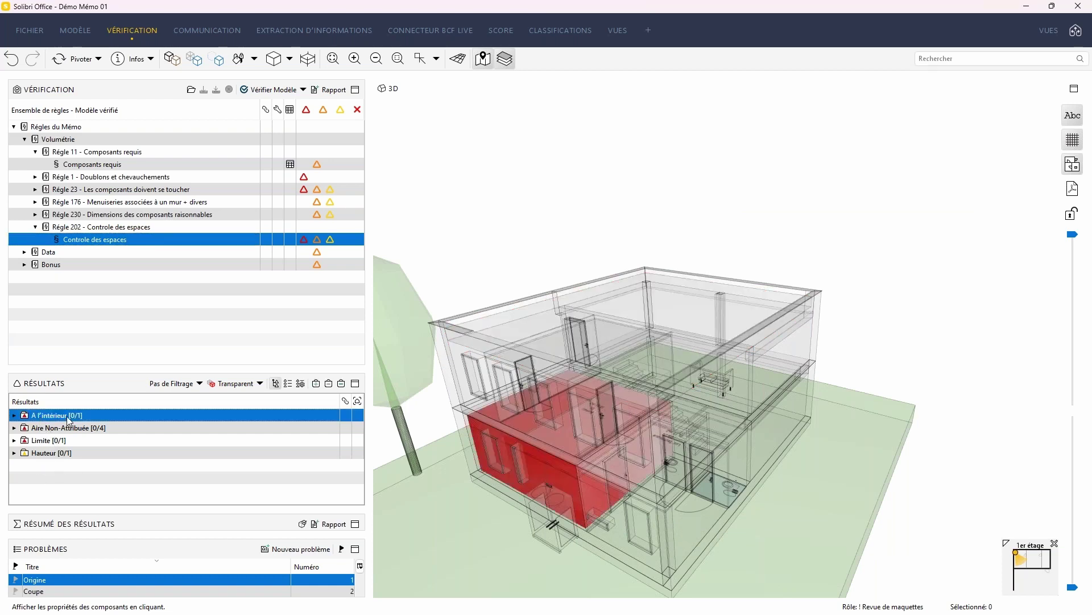
left_click_drag(546, 485, 638, 456)
scroll(638, 455, "down", 3)
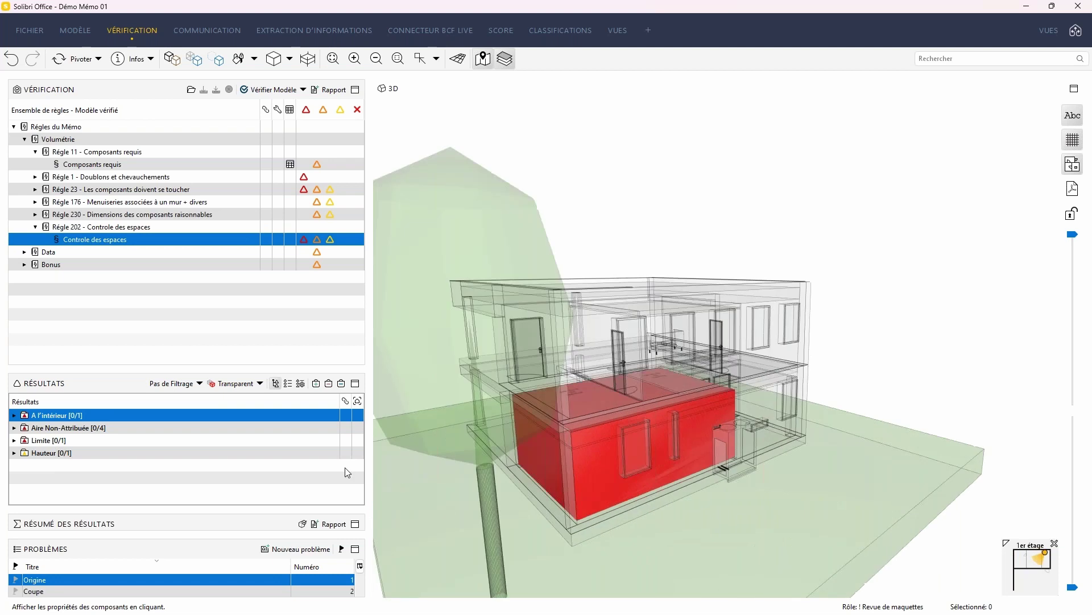
left_click(260, 383)
left_click(256, 400)
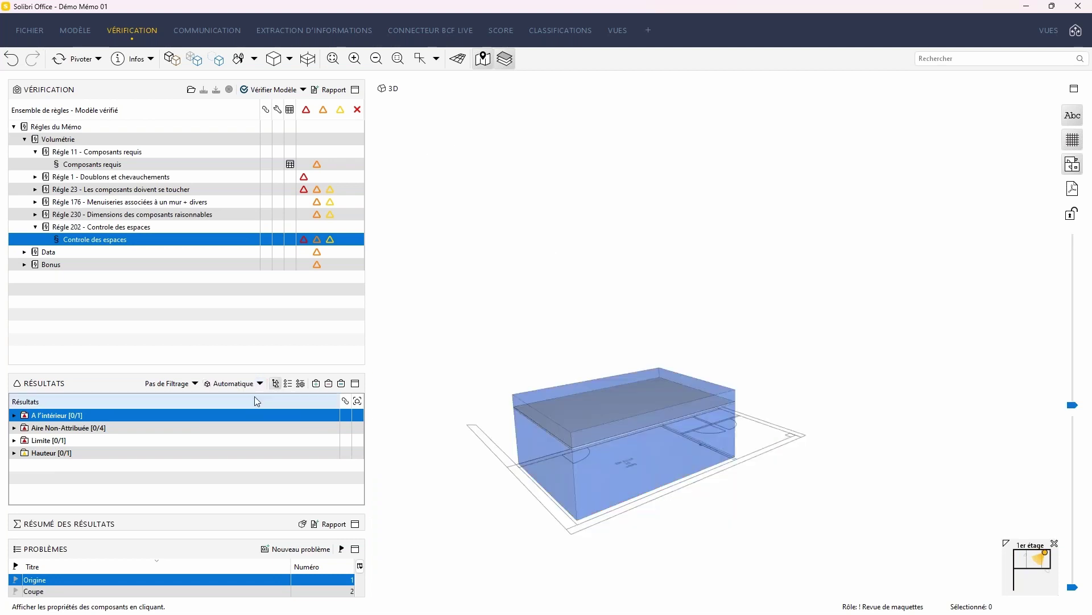
left_click_drag(600, 484, 471, 484)
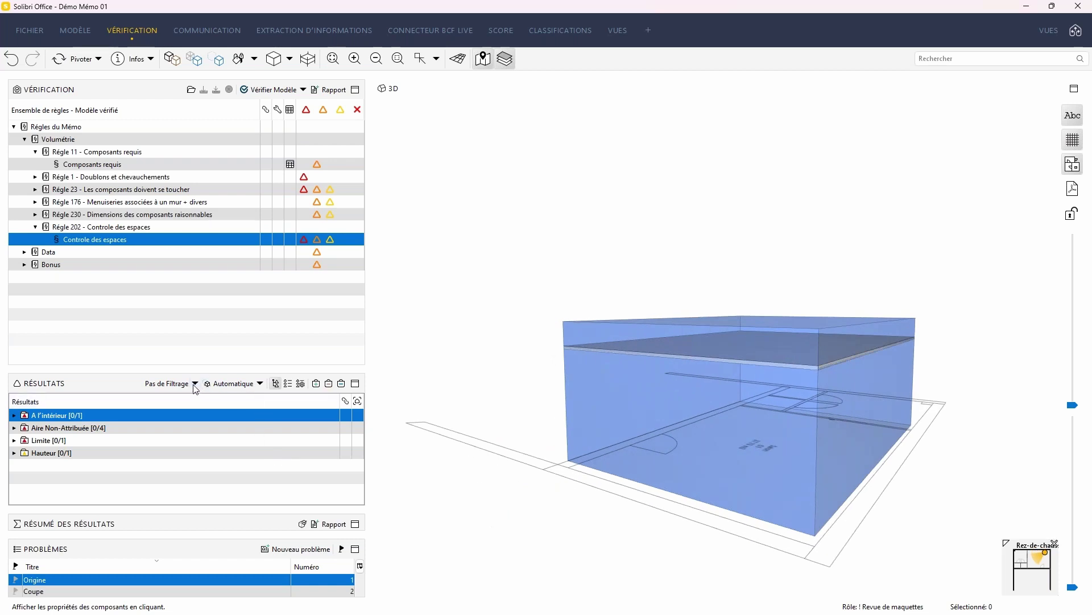
left_click(260, 383)
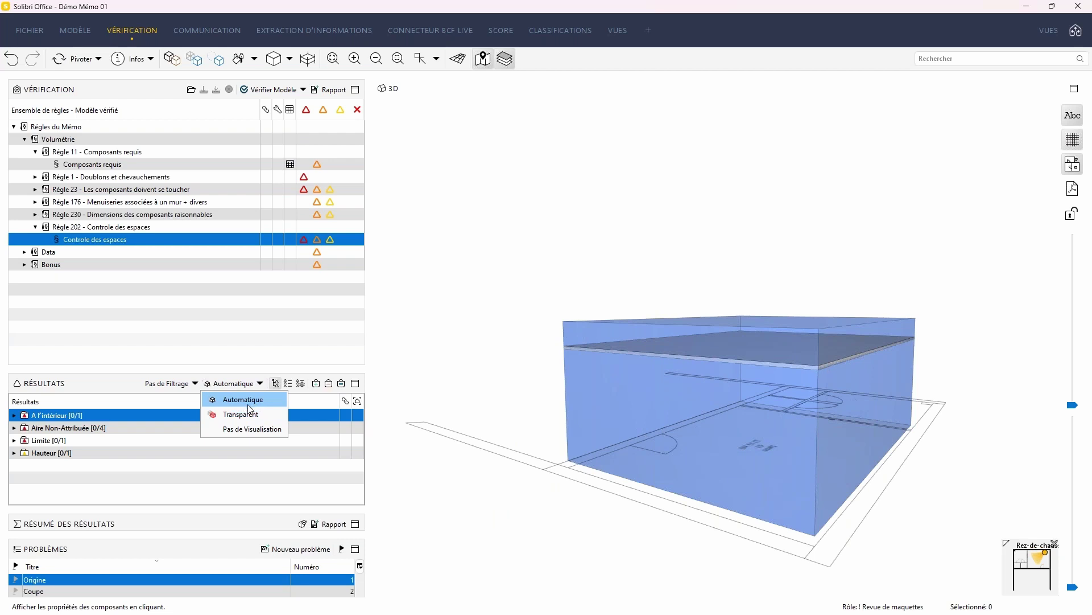
left_click(240, 400)
left_click_drag(544, 371, 515, 375)
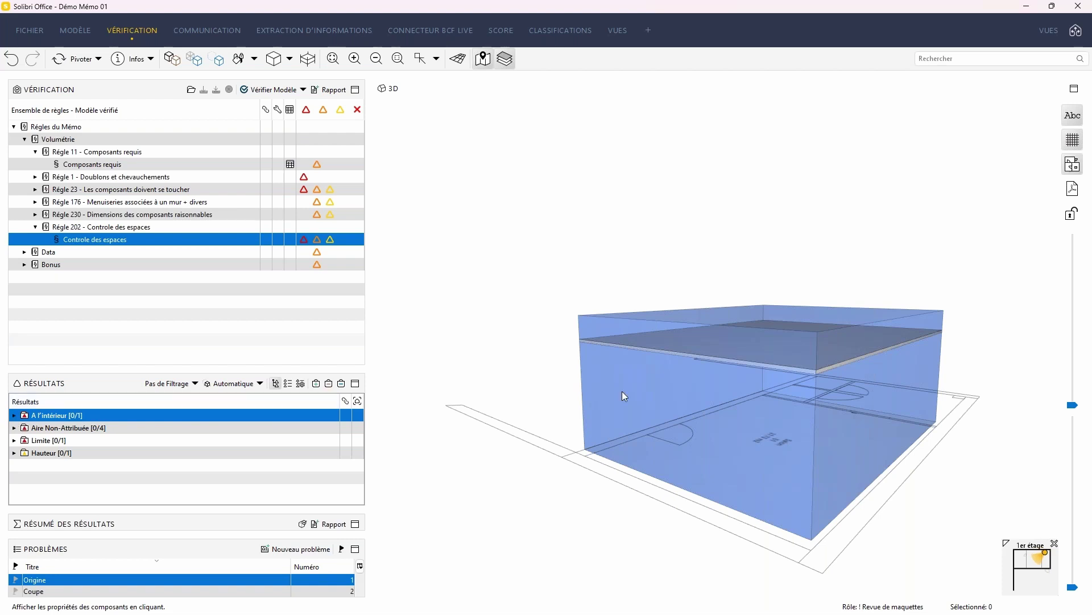
Expand A l'intérieur down to the Salon issue and highlight its space and suspended ceiling in turn.
left_click(14, 416)
left_click(25, 428)
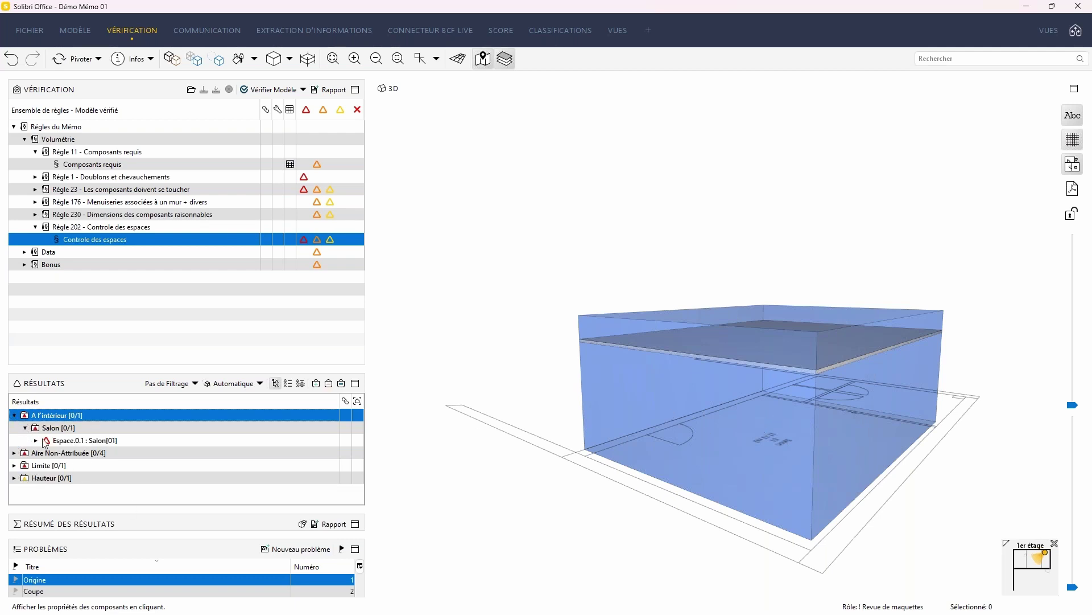
left_click(36, 439)
left_click(109, 454)
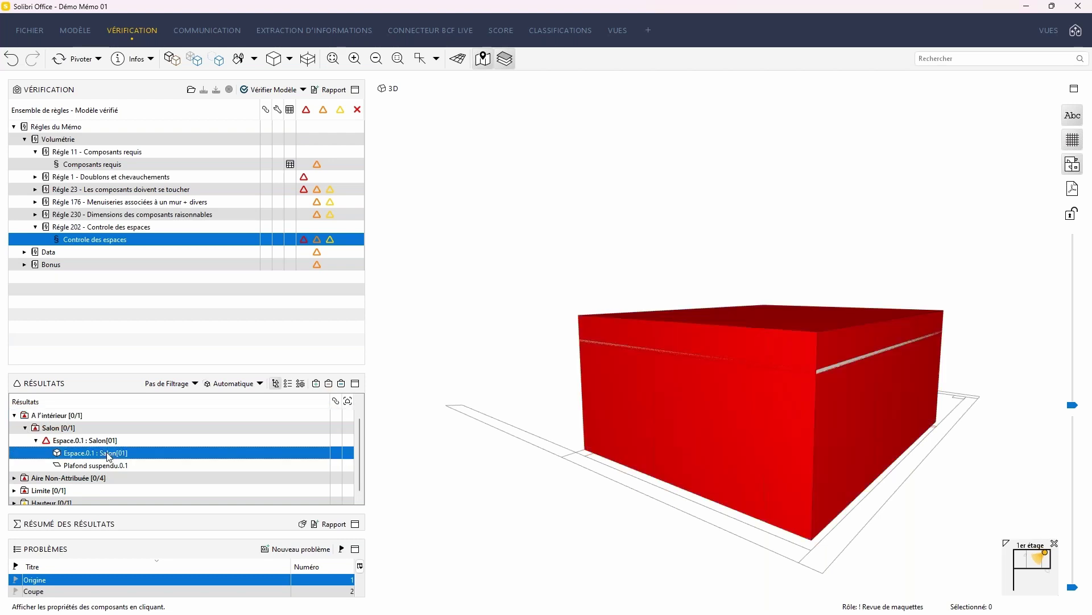
left_click(104, 466)
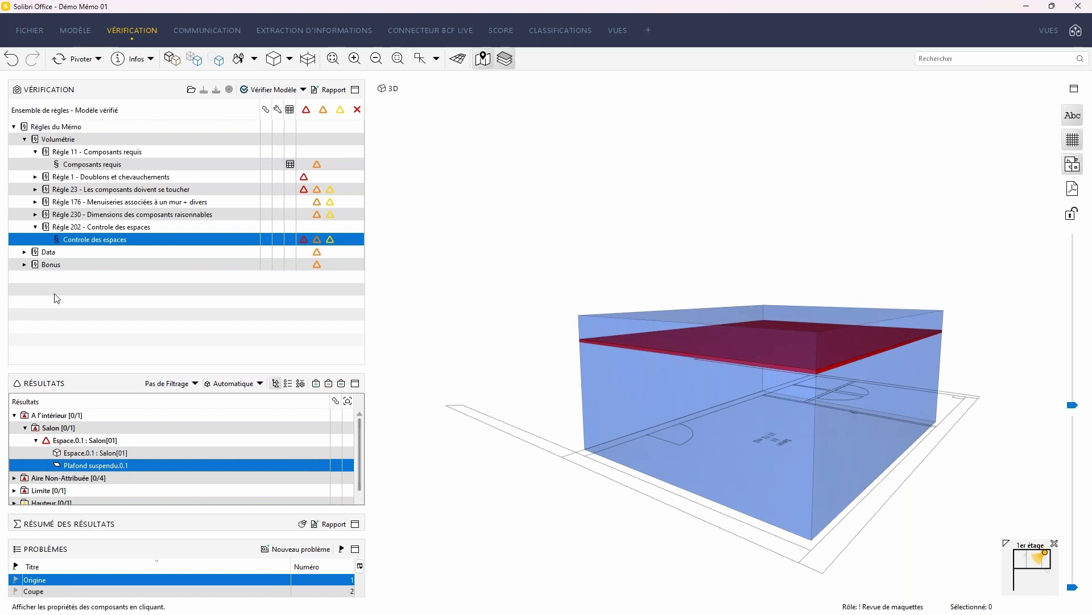
Collapse A l'intérieur and examine the unassigned floor areas of the Aire Non-Attribuée result from several angles in 3D.
left_click(15, 415)
left_click(61, 429)
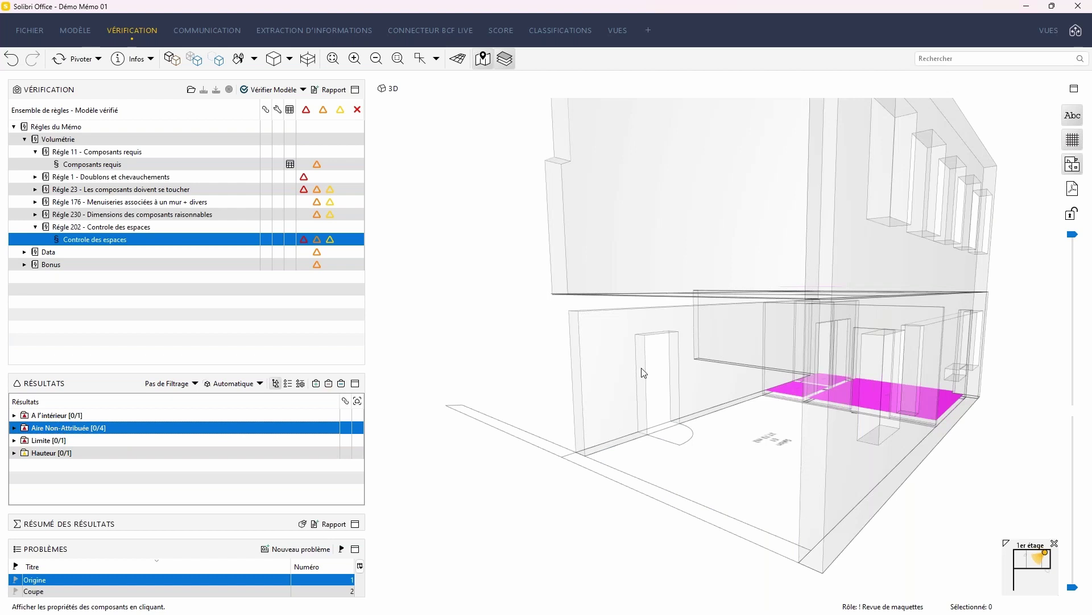
left_click_drag(681, 366, 763, 539)
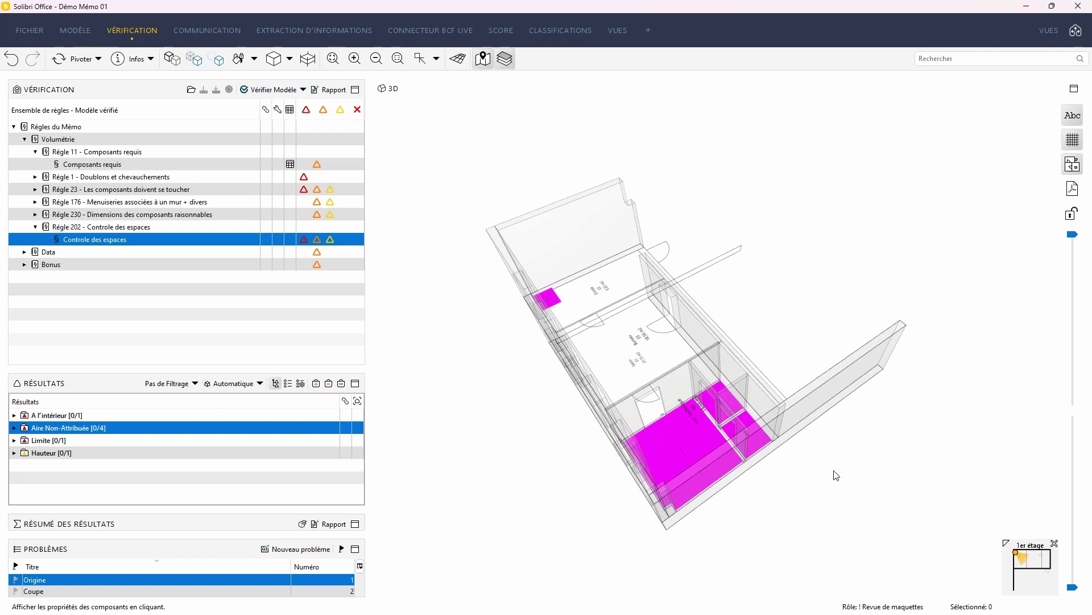
left_click_drag(602, 534, 802, 517)
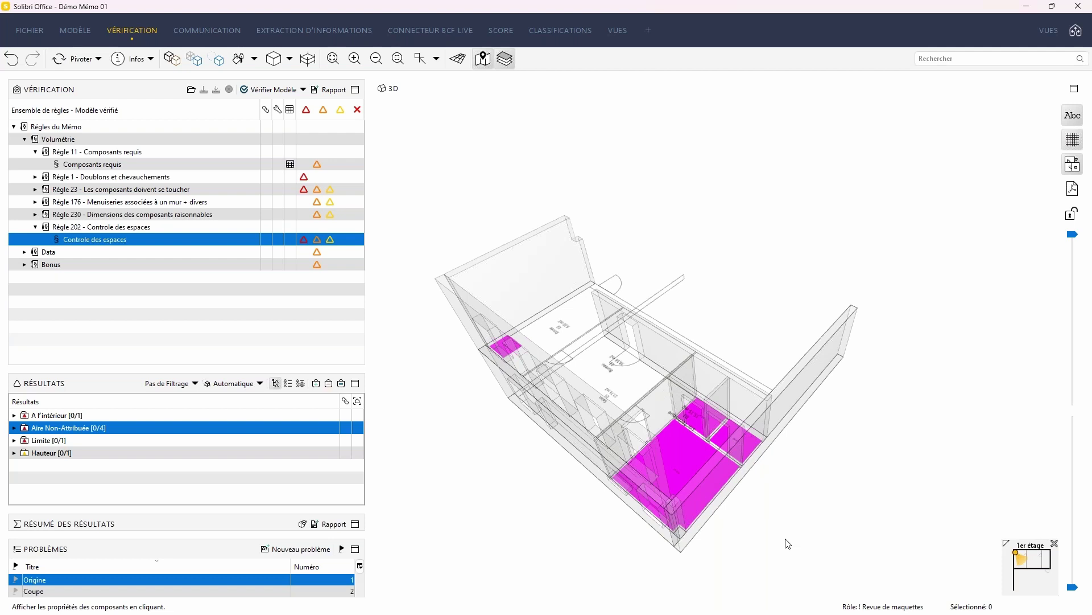
left_click_drag(785, 541, 719, 455)
scroll(729, 493, "up", 5)
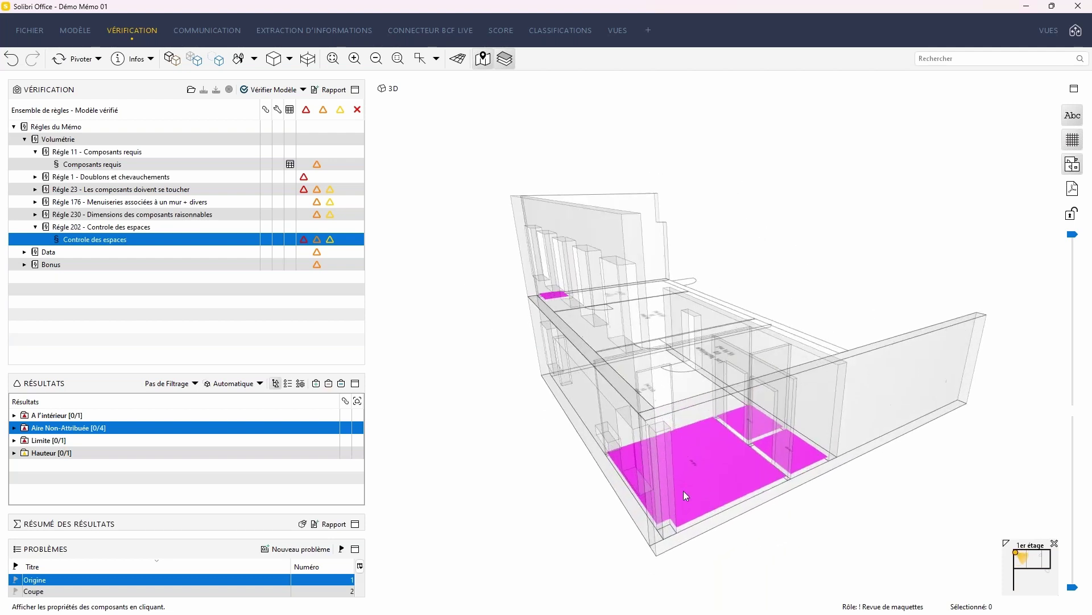
scroll(729, 492, "up", 3)
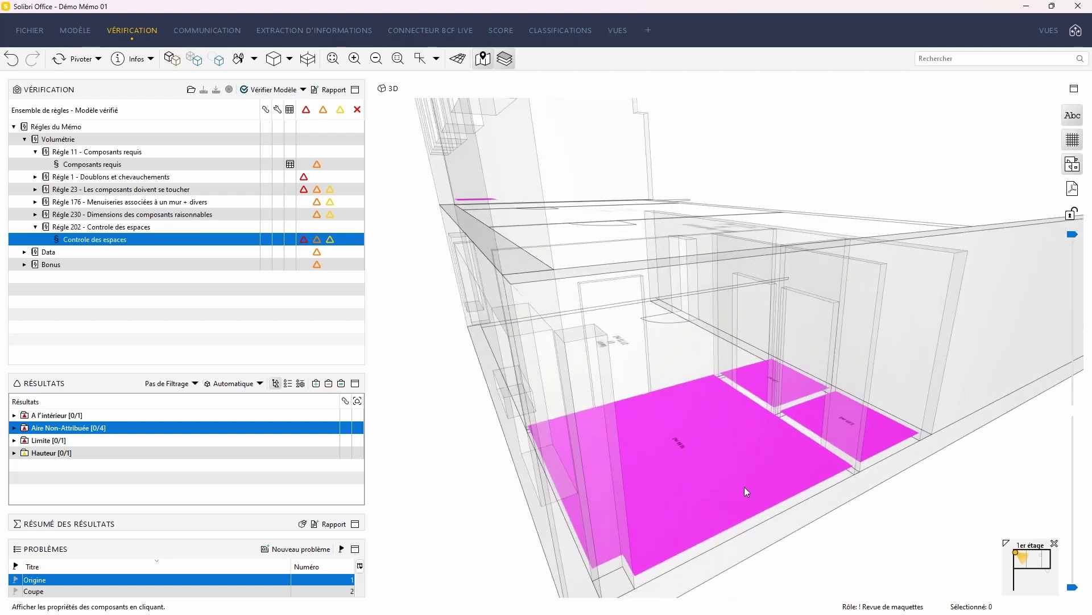
left_click_drag(744, 486, 824, 514)
scroll(874, 513, "down", 5)
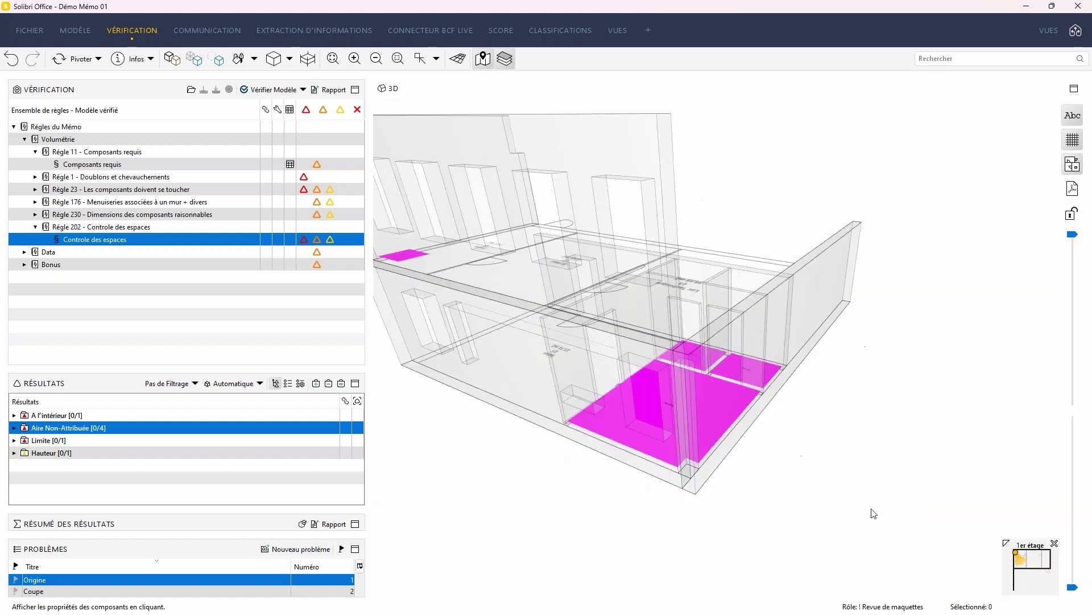
scroll(874, 513, "down", 2)
left_click_drag(569, 477, 709, 512)
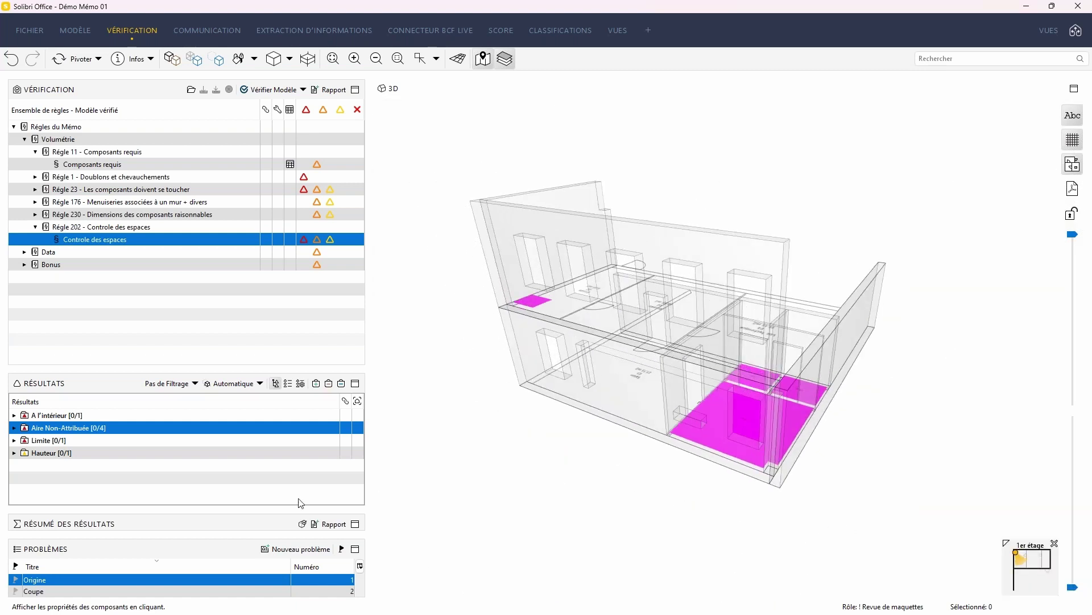
Show the Limite result and inspect the marked boundary of the Entrée space from several angles in 3D.
left_click(91, 441)
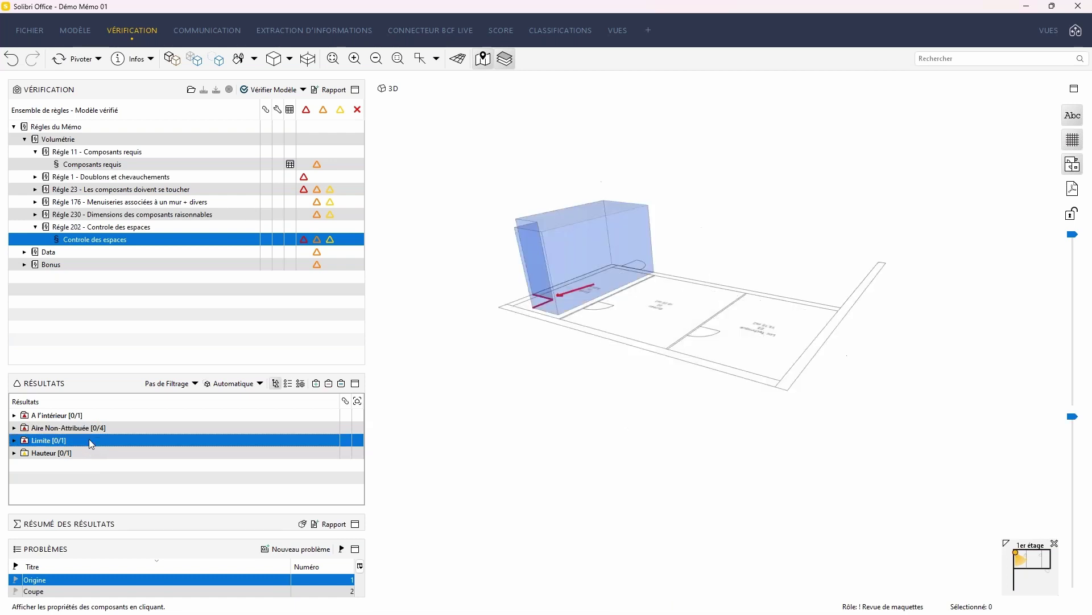
left_click_drag(751, 443, 786, 383)
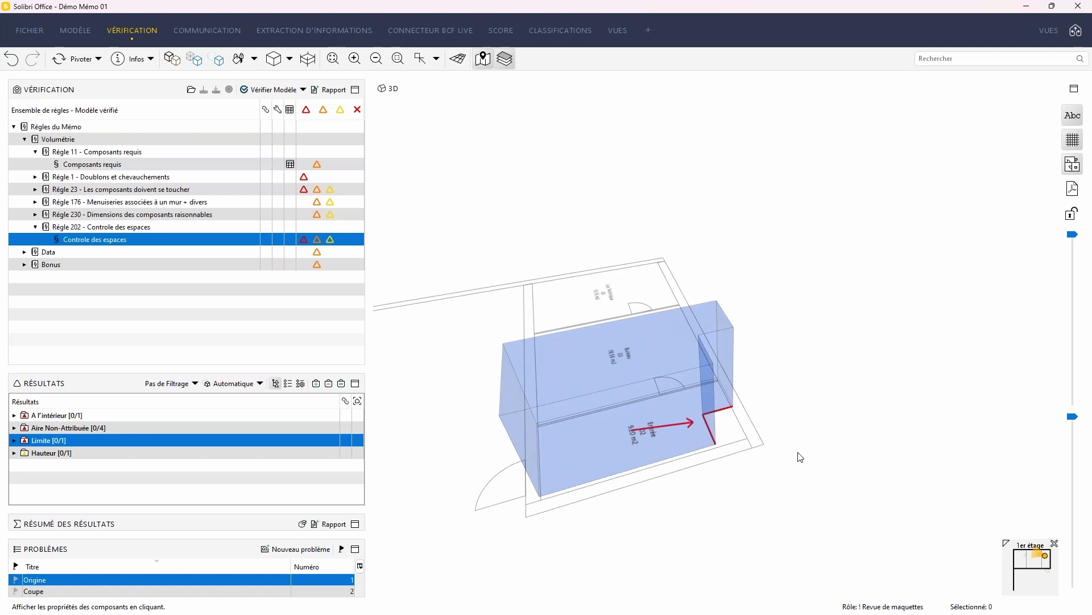
left_click_drag(778, 505, 731, 545)
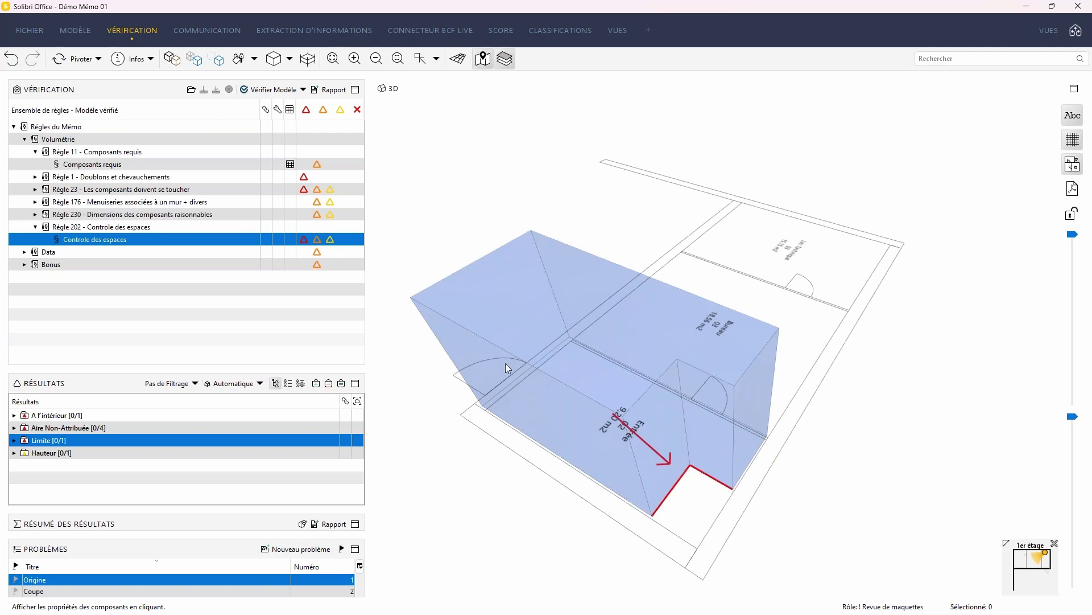
mouse_move(508, 395)
left_mouse_down()
mouse_move(761, 461)
mouse_move(525, 371)
left_mouse_up()
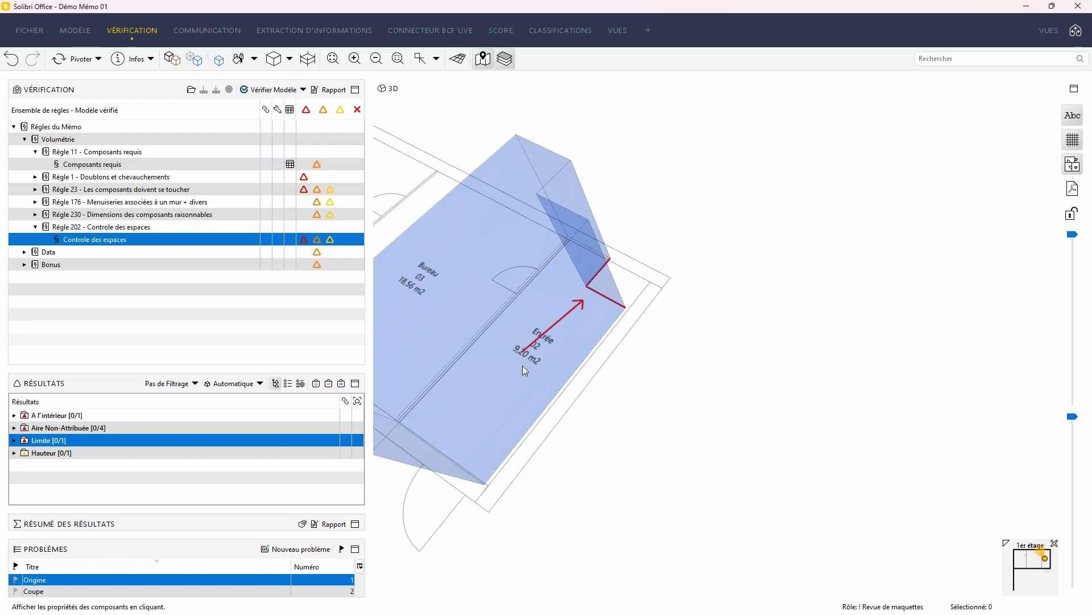
mouse_move(632, 397)
left_mouse_down()
mouse_move(737, 458)
mouse_move(751, 438)
mouse_move(721, 497)
left_mouse_up()
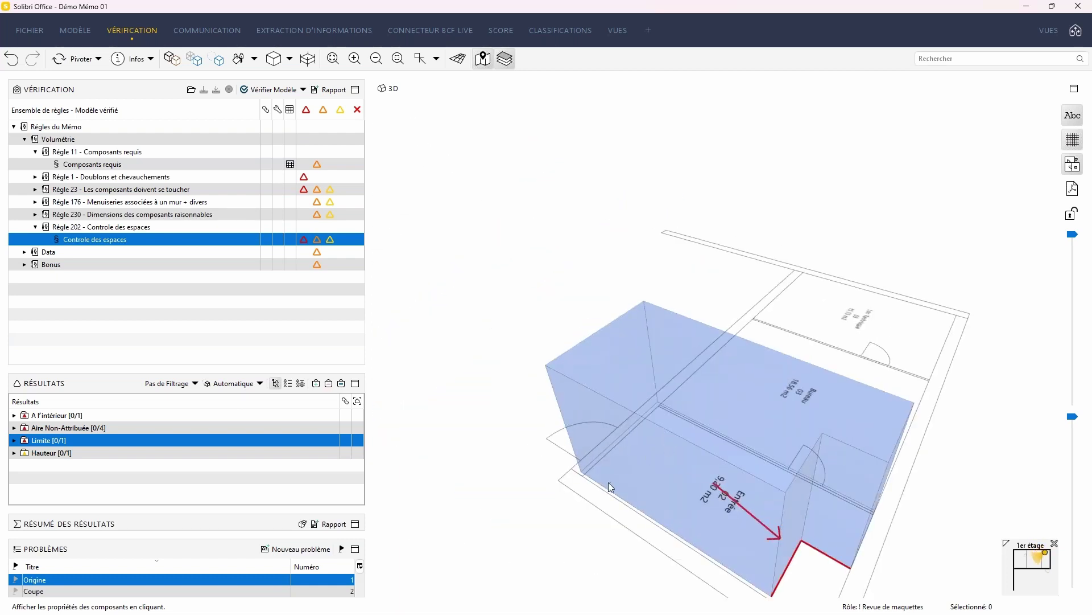
left_click_drag(633, 503, 545, 422)
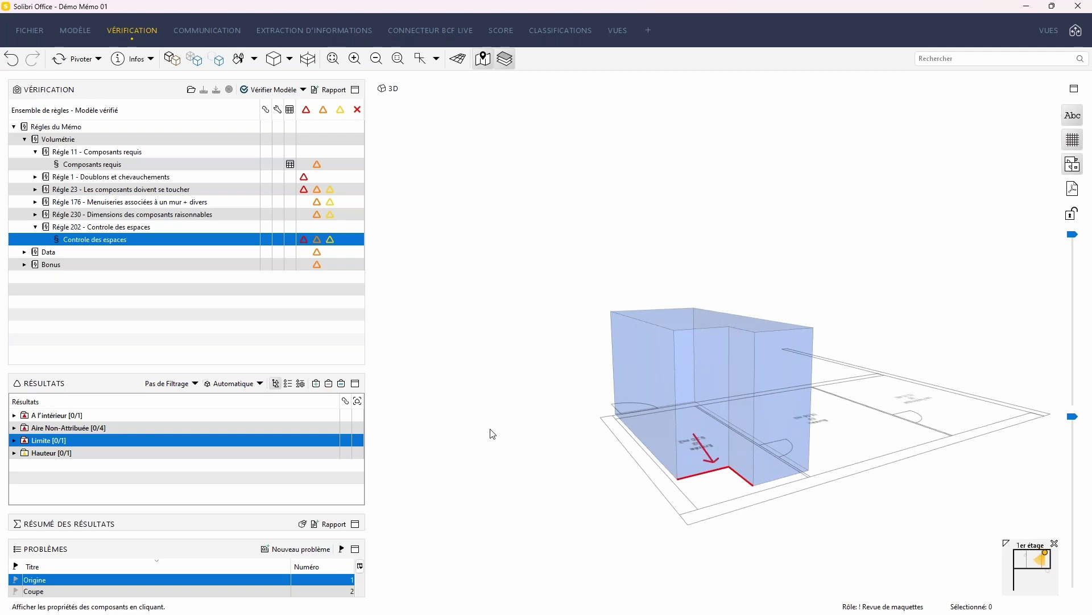
Show the Hauteur result in 3D and expand it to its Bureau entry.
left_click(39, 454)
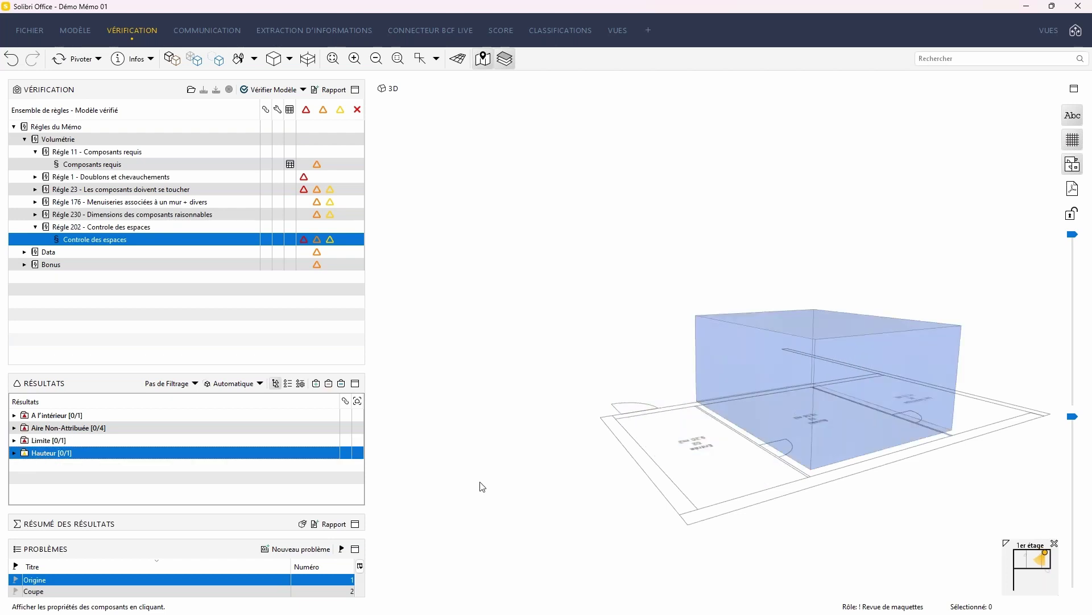
left_click(14, 453)
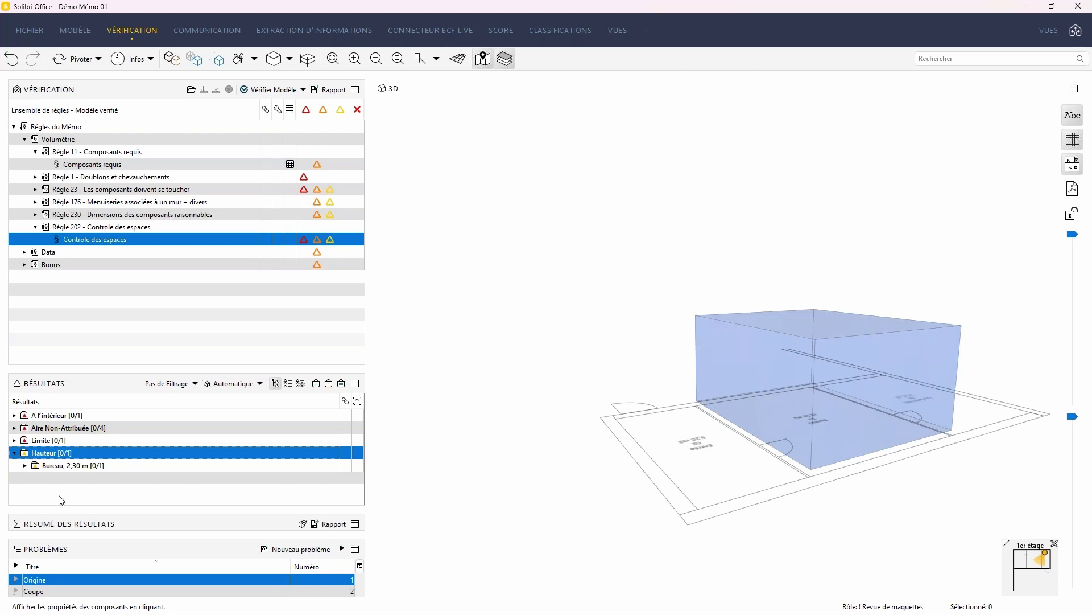
middle_click_drag(802, 477, 705, 488)
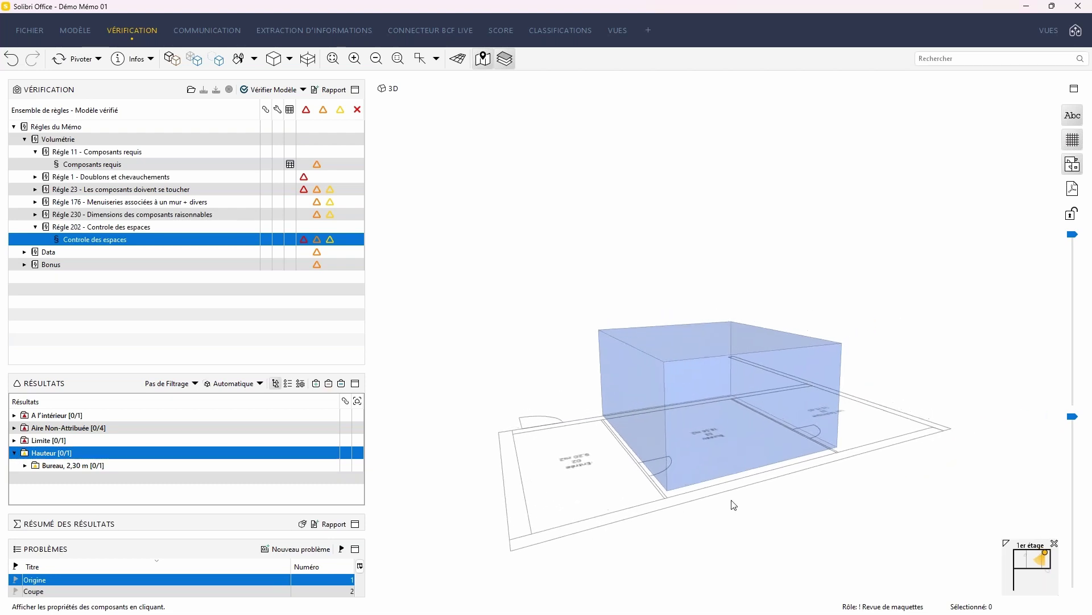
Reopen the Controle des espaces parameters to compare the required space height, and close them.
right_click(137, 240)
left_click(197, 281)
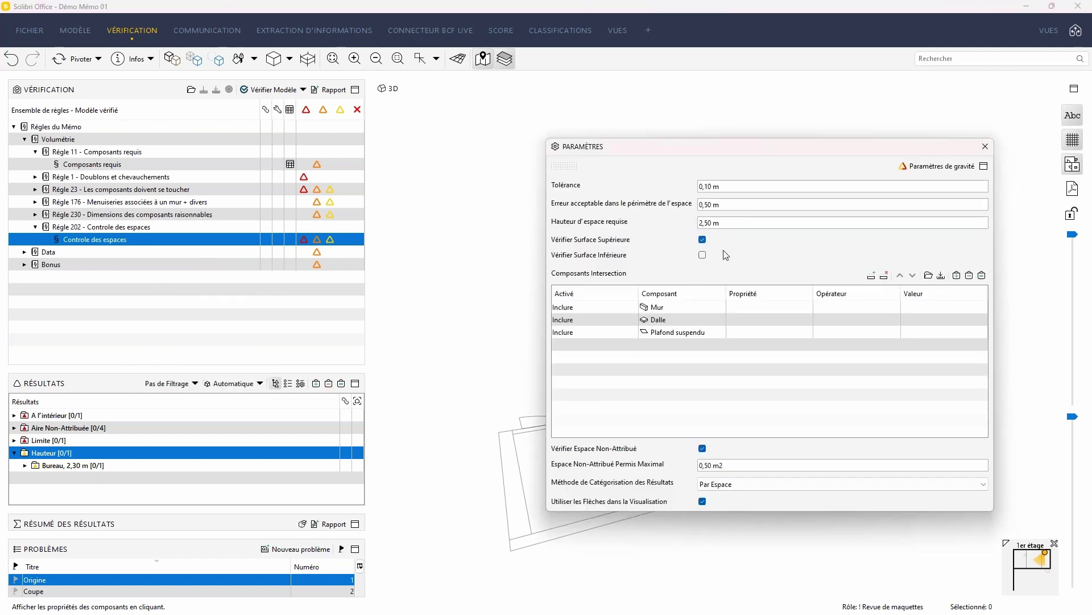
left_click(985, 147)
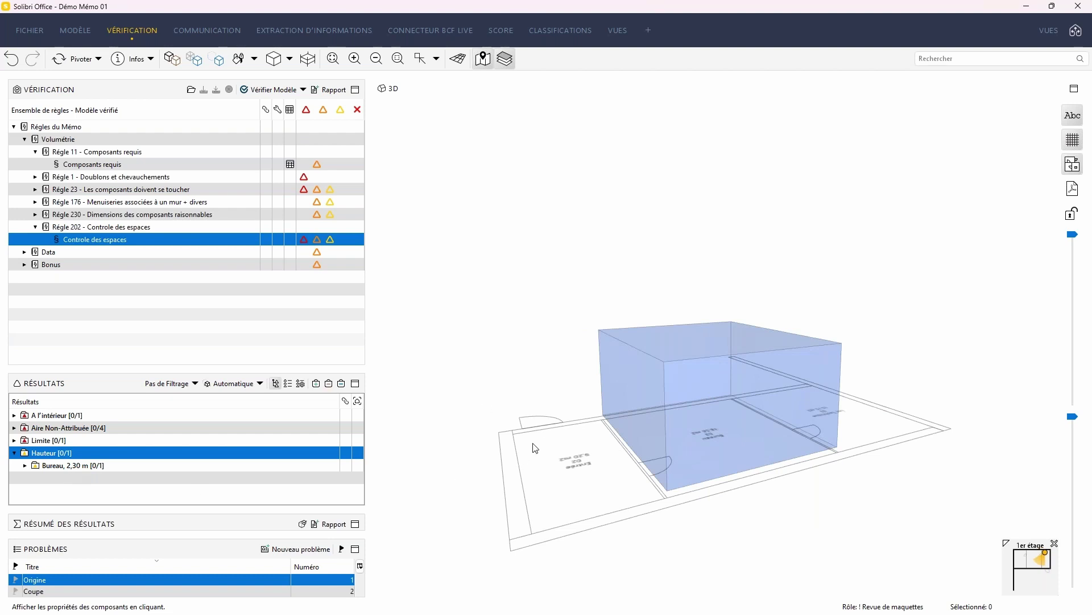
View the Bureau space from another angle, and collapse Règle 202 and Règle 11 in the rule tree.
left_click_drag(529, 425, 680, 464)
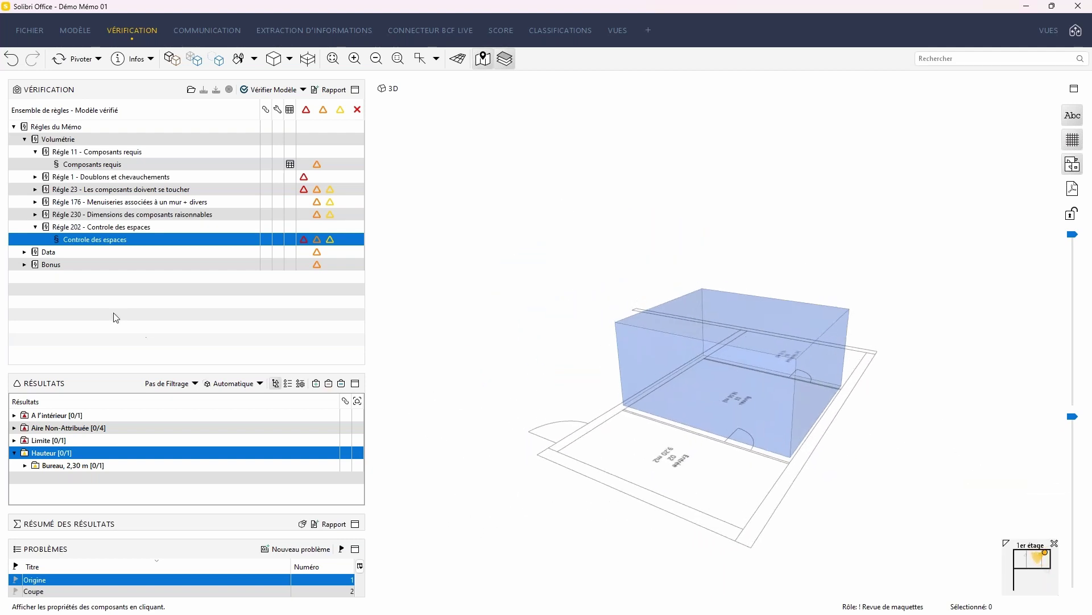
left_click(35, 227)
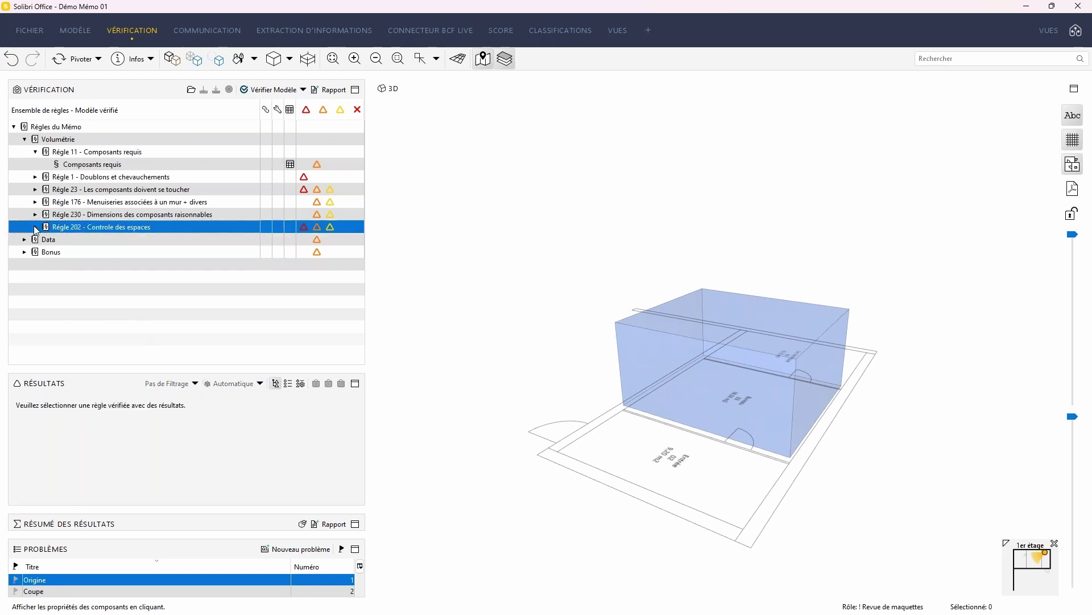
left_click(35, 151)
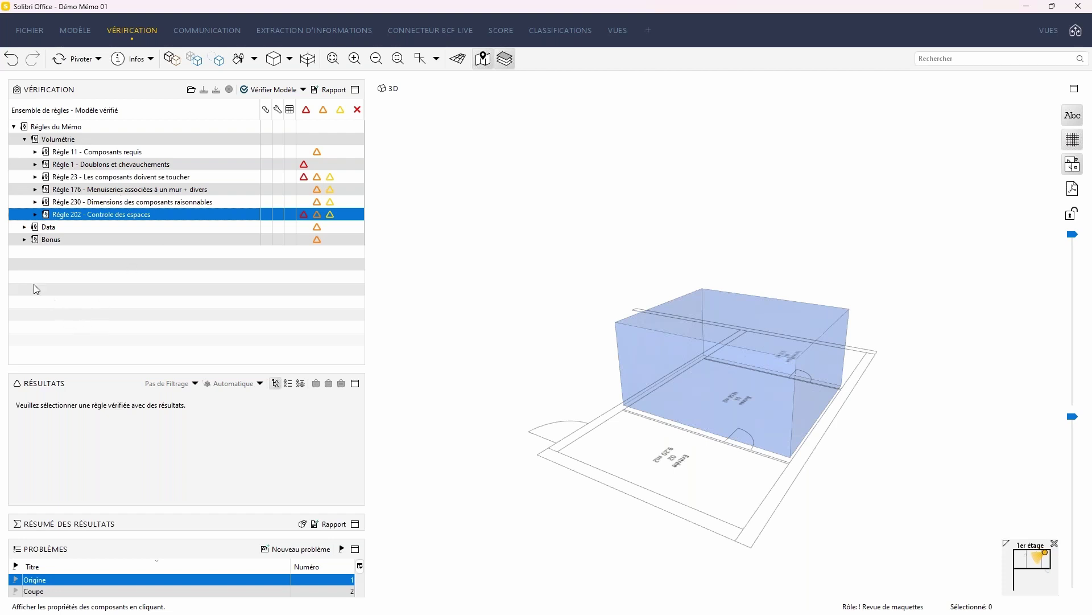
Collapse Volumétrie, expand Data in the rule tree, and consult the data checks on pages 4 and 5 of Solibri Memo 1.pdf.
left_click(26, 140)
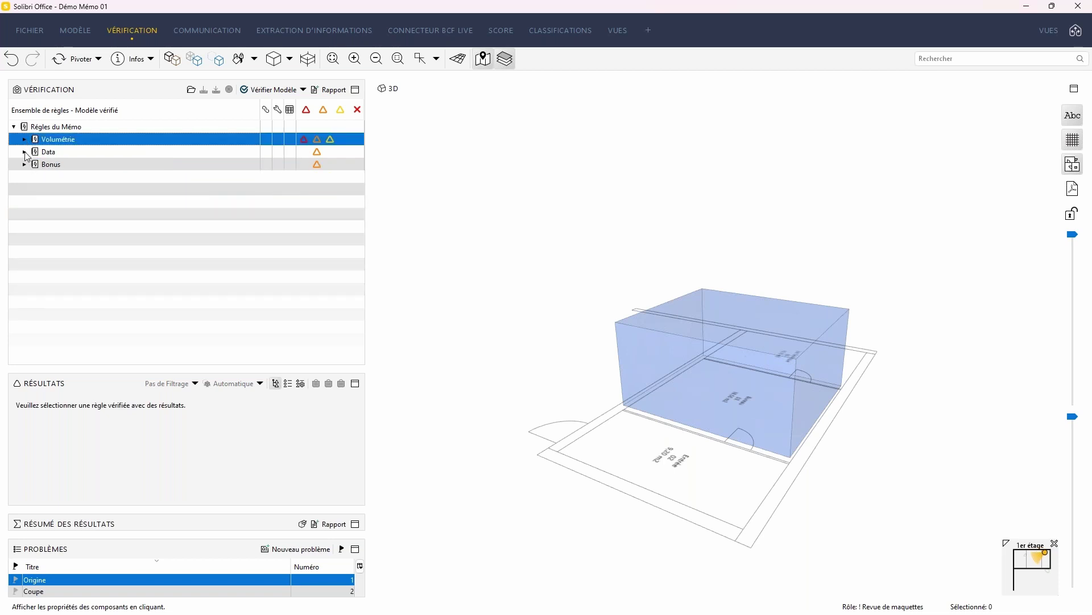
left_click(25, 152)
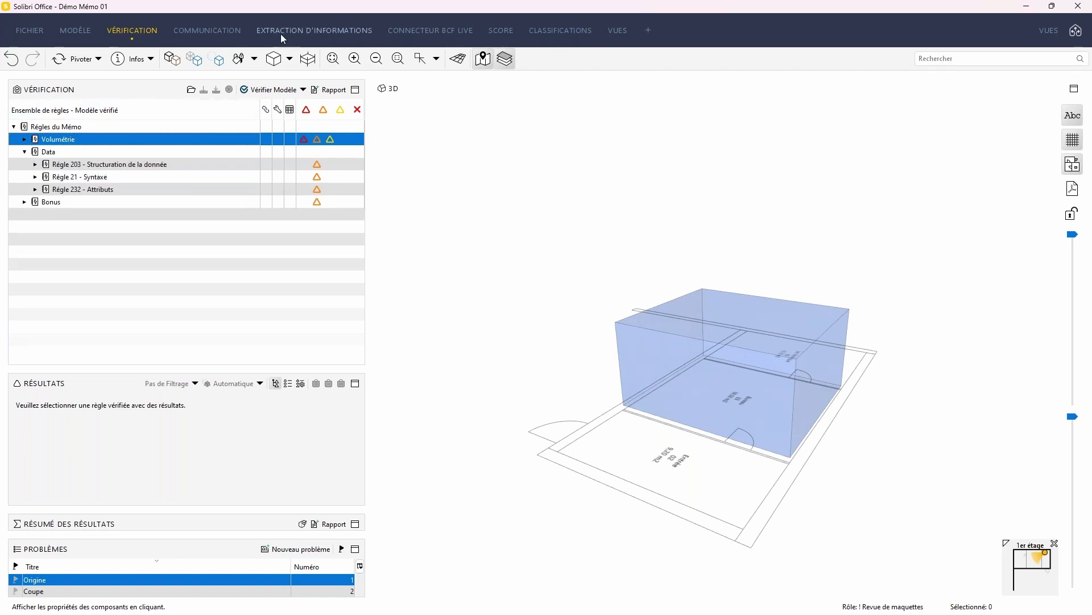
left_click_drag(272, 13, 847, 25)
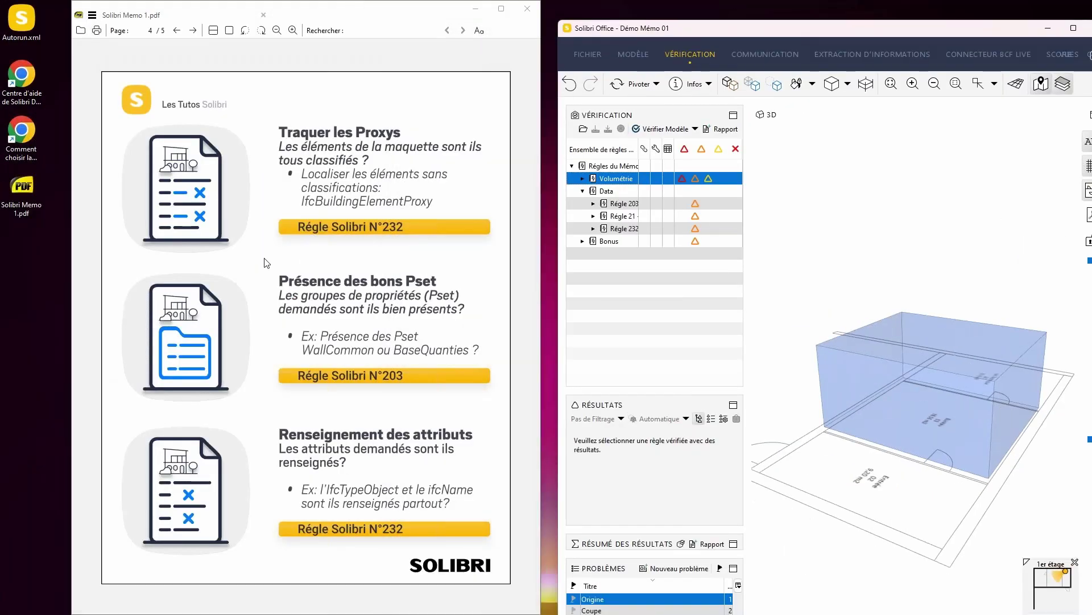
scroll(249, 268, "down", 1)
scroll(249, 268, "up", 1)
scroll(407, 530, "down", 1)
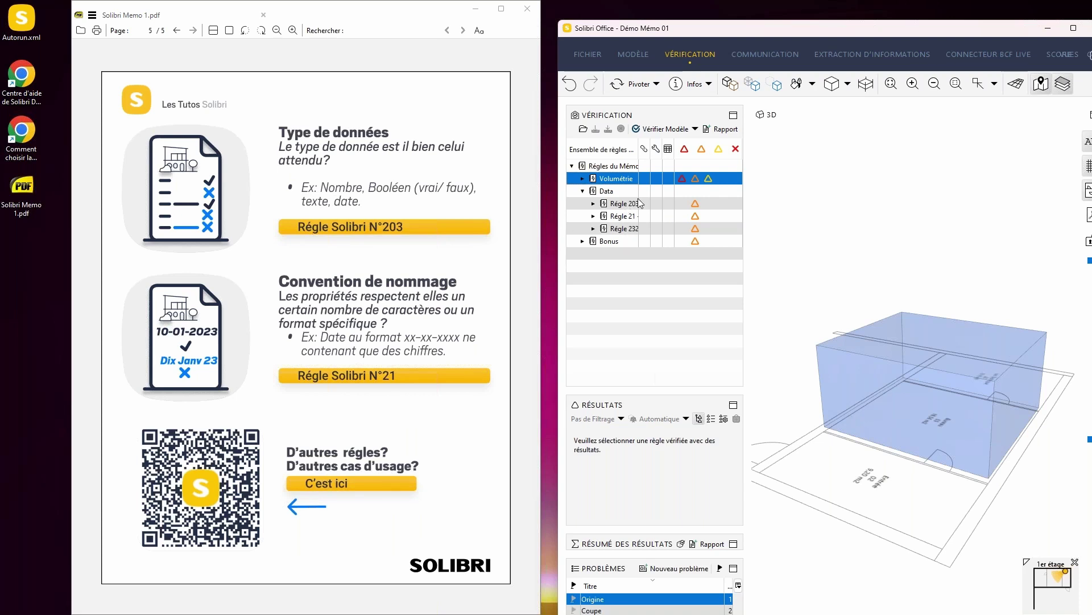
left_click_drag(996, 28, 920, 39)
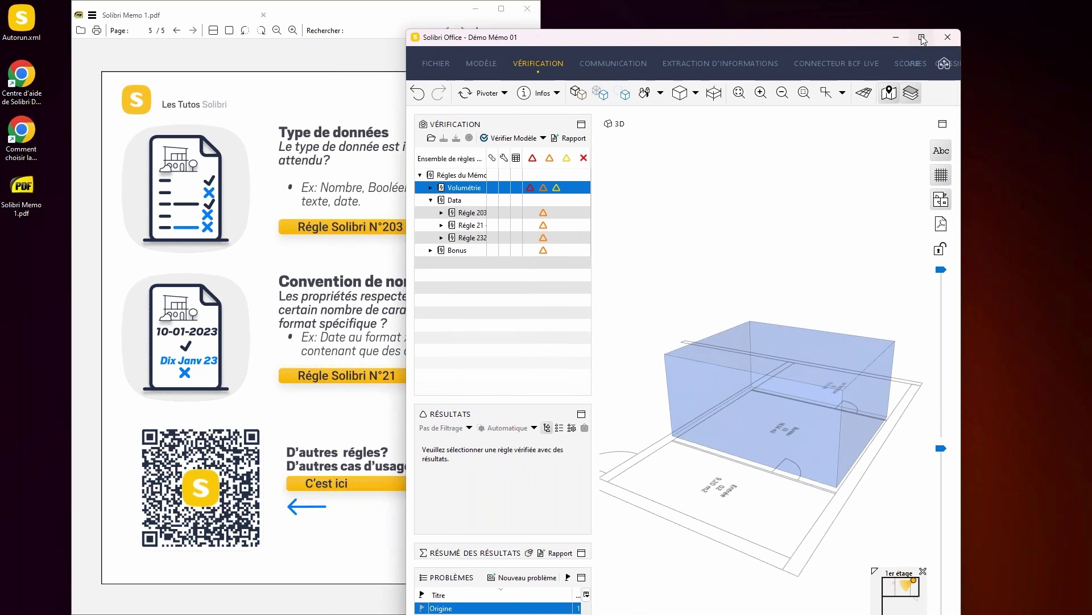
left_click(922, 37)
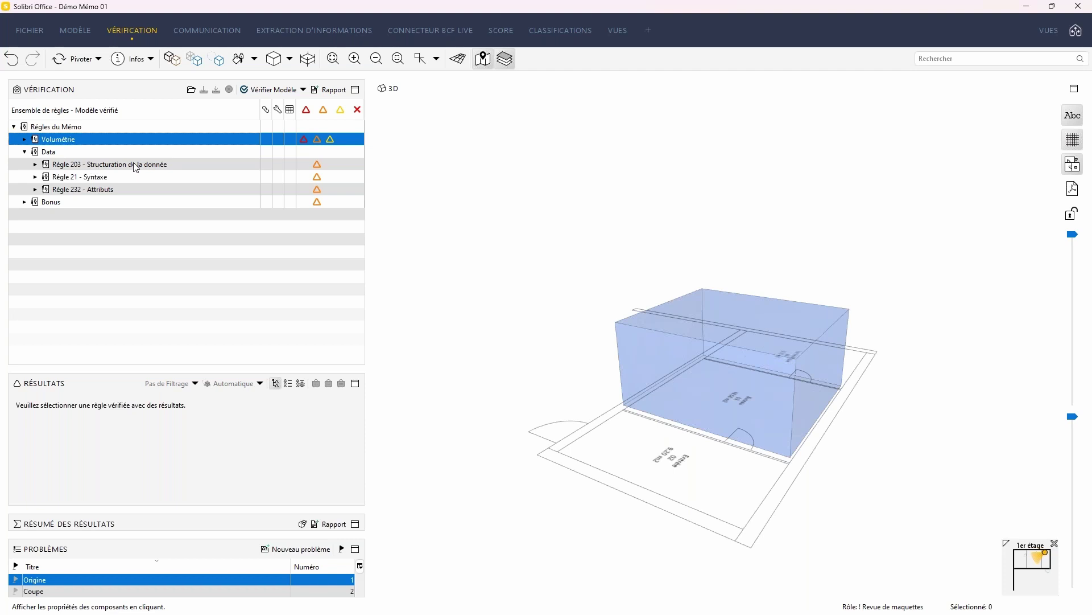
Expand Règle 203 - Structuration de la donnée and inspect the Pset DOE properties of the upper-floor exterior wall near the tree.
left_click(114, 165)
left_click(35, 165)
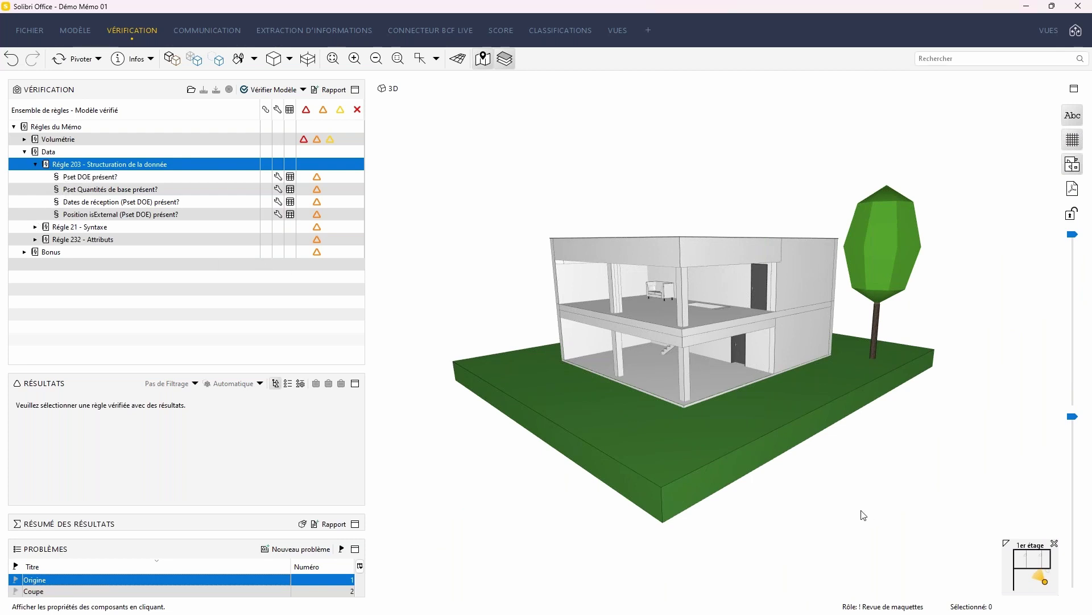
left_click(801, 277)
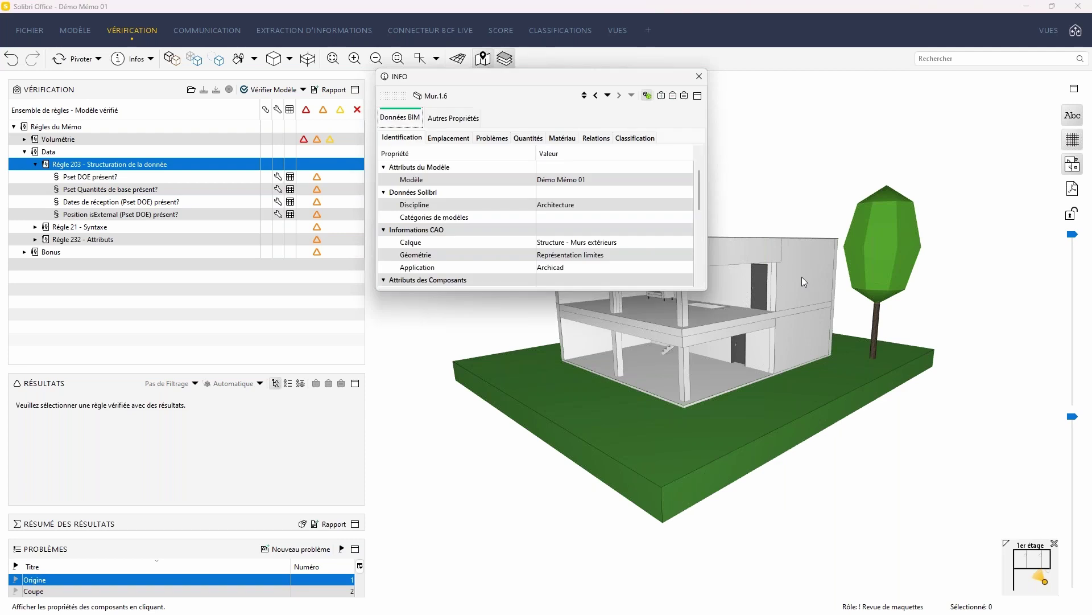
left_click_drag(706, 292, 872, 438)
left_click(453, 117)
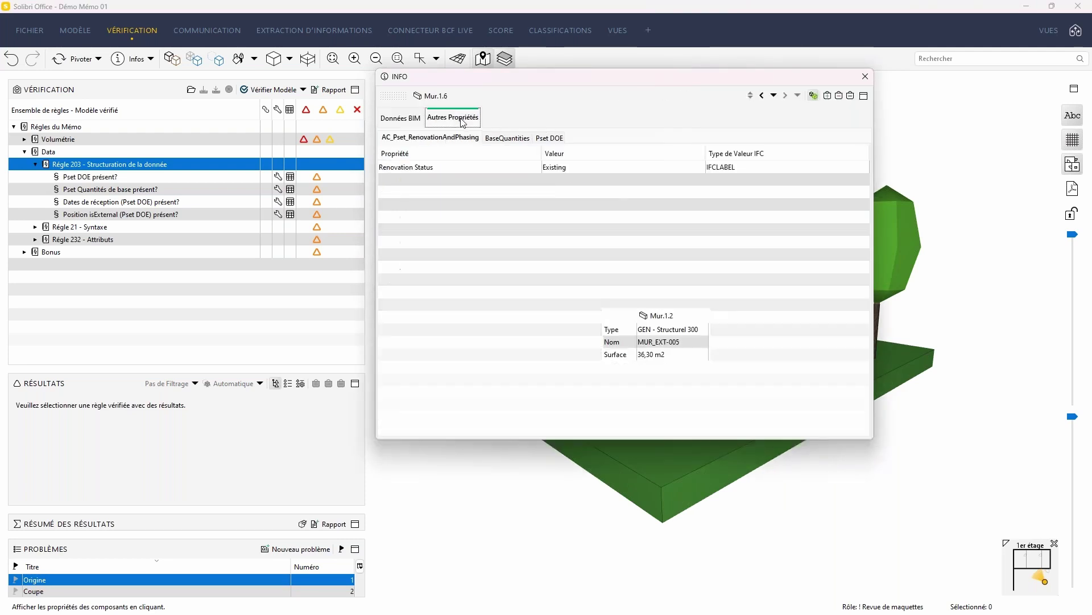
left_click(550, 138)
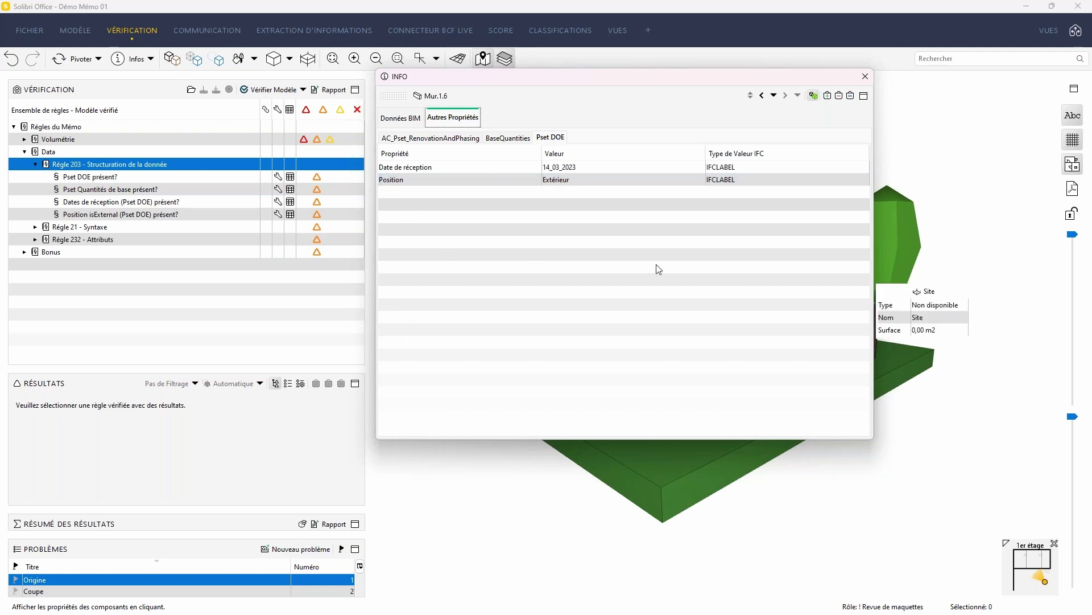
left_click(865, 77)
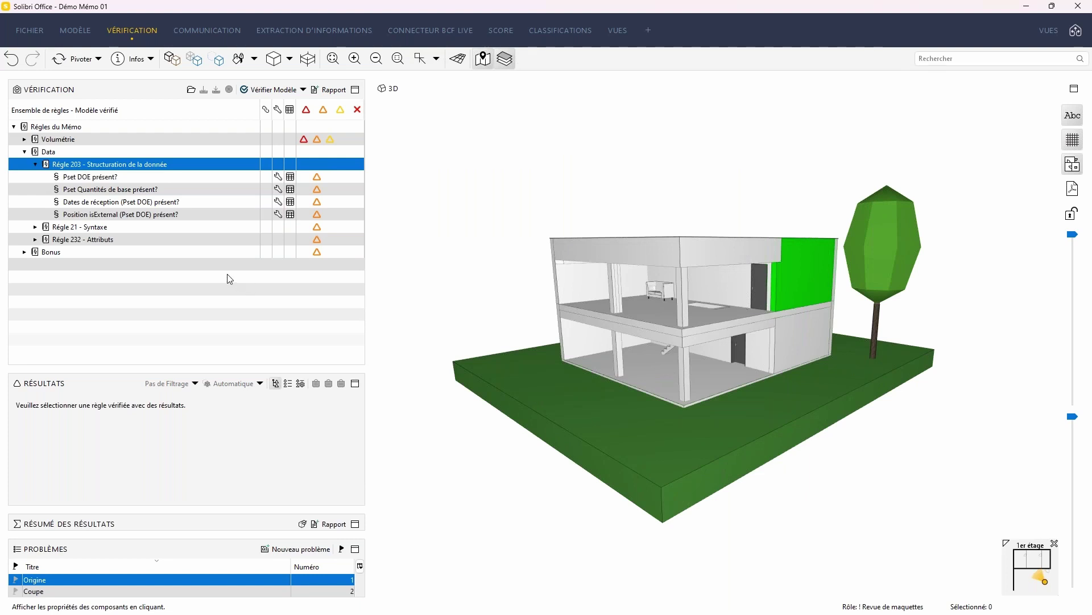
Review the checked components and required property set in the parameters of the Pset DOE présent? rule, and close them.
left_click(110, 178)
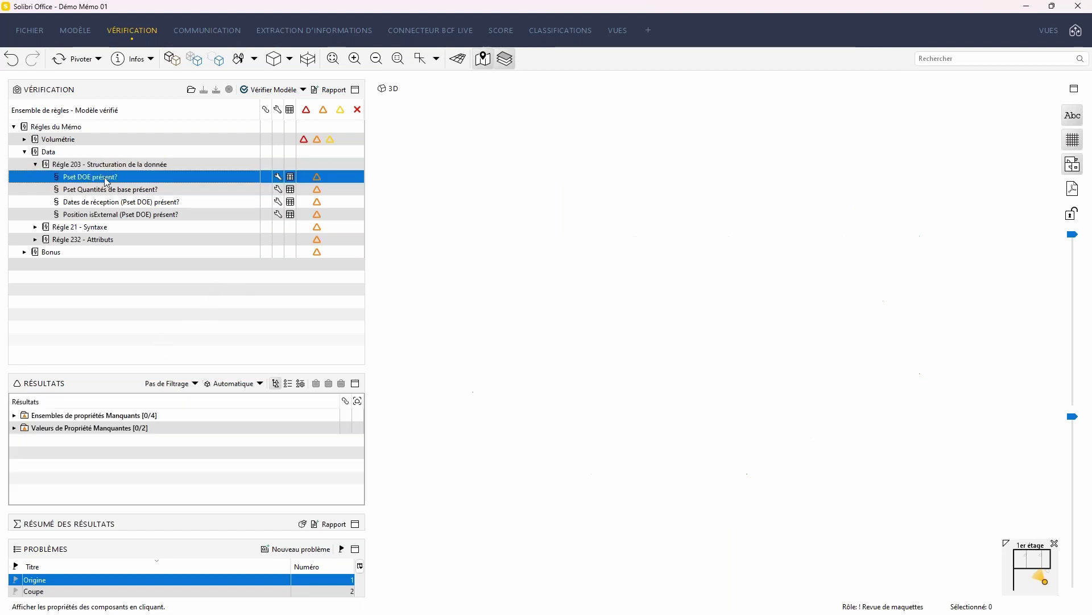
right_click(132, 177)
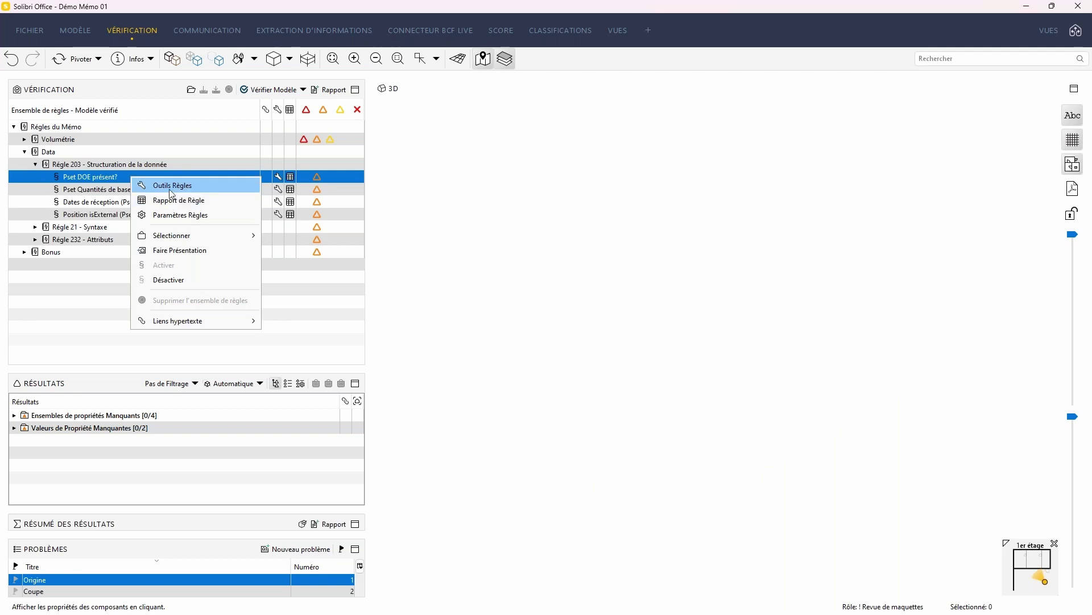
left_click(169, 215)
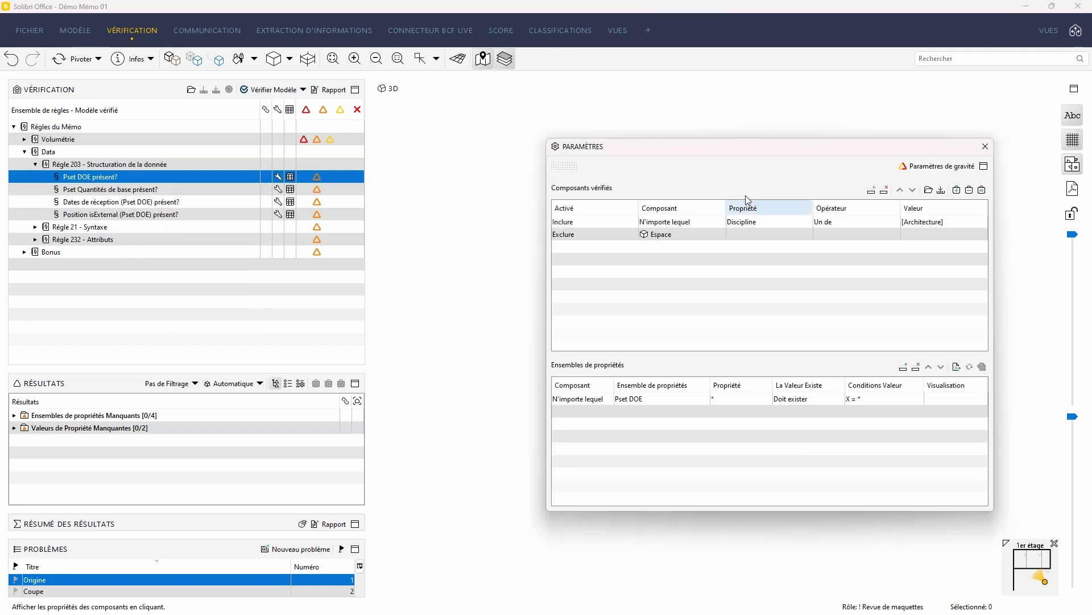
left_click_drag(753, 151, 562, 119)
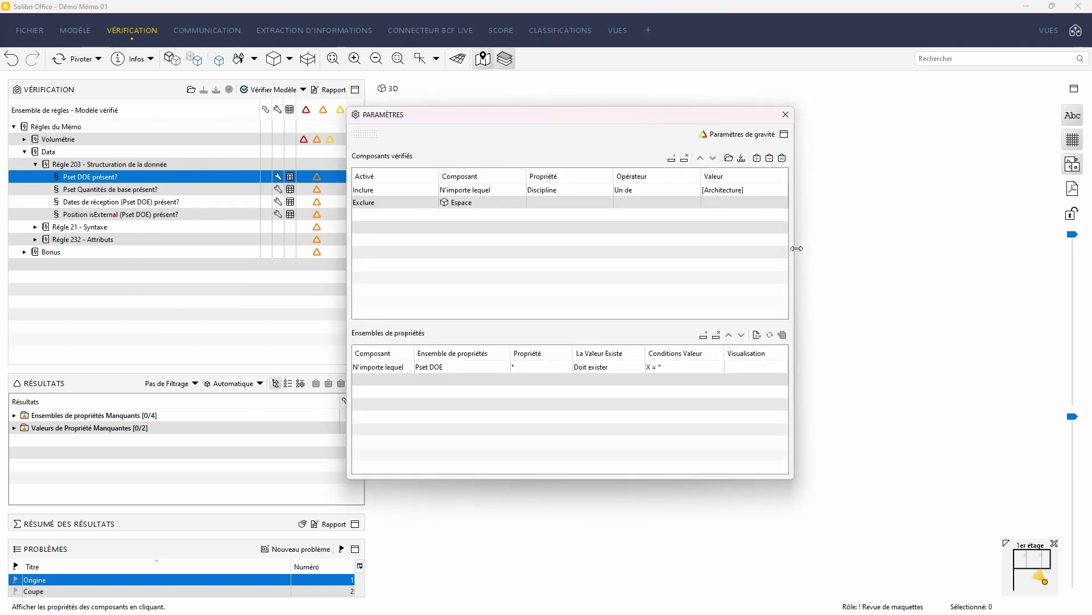
left_click(587, 192)
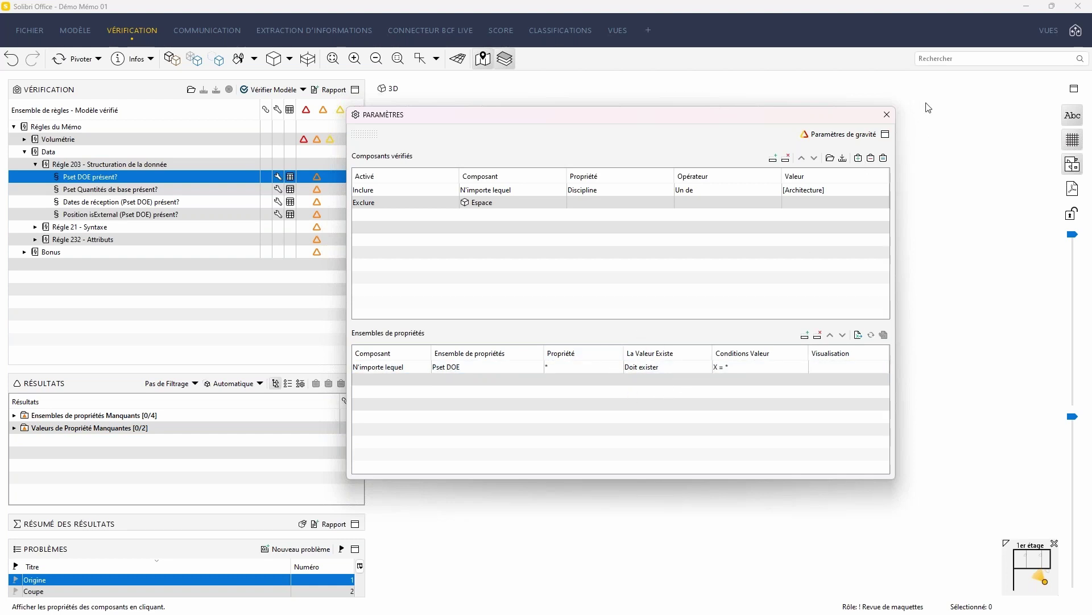
left_click(887, 115)
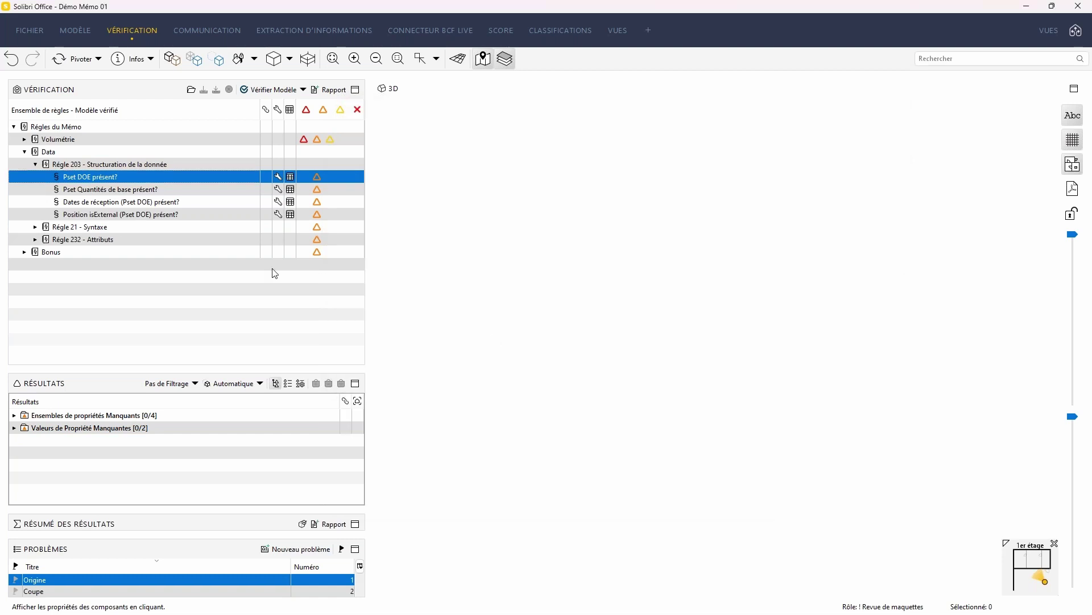
Display the whole model, and expand Ensembles de propriétés Manquants to show its components in 3D.
left_click(172, 60)
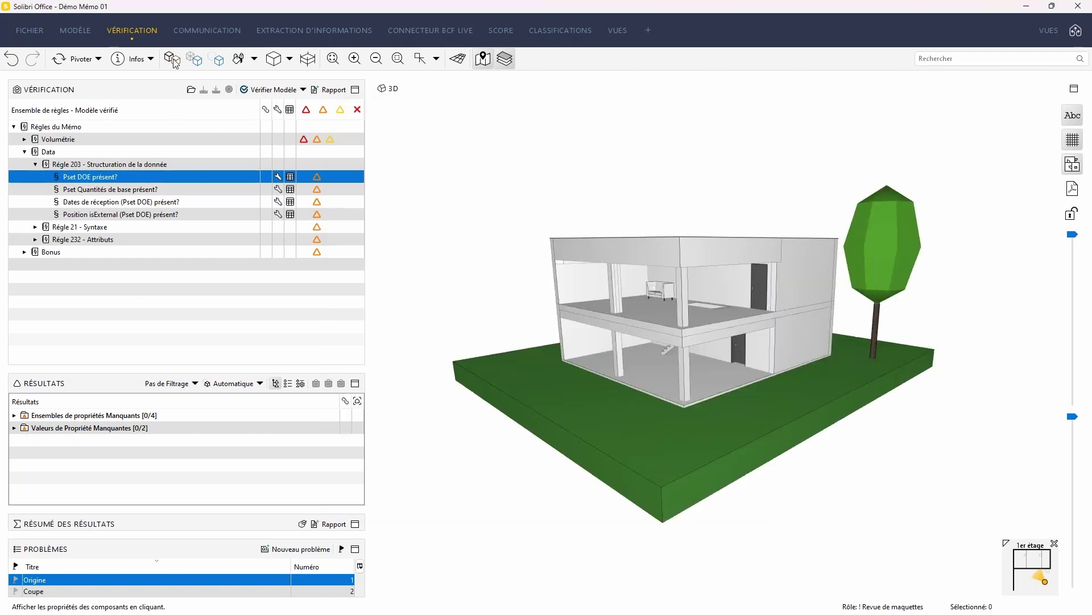
left_click(14, 415)
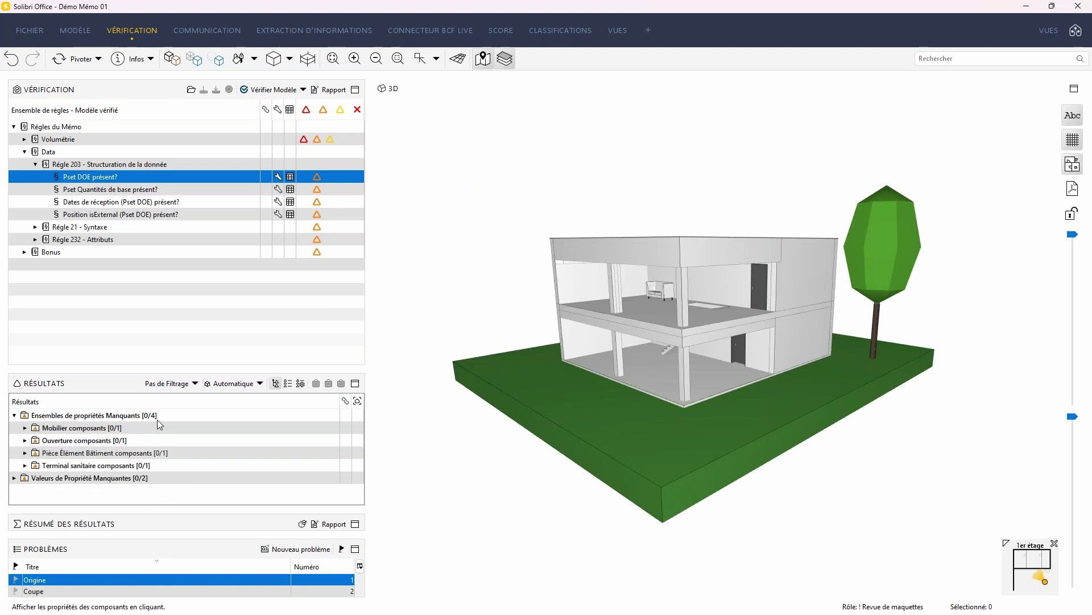
left_click(109, 416)
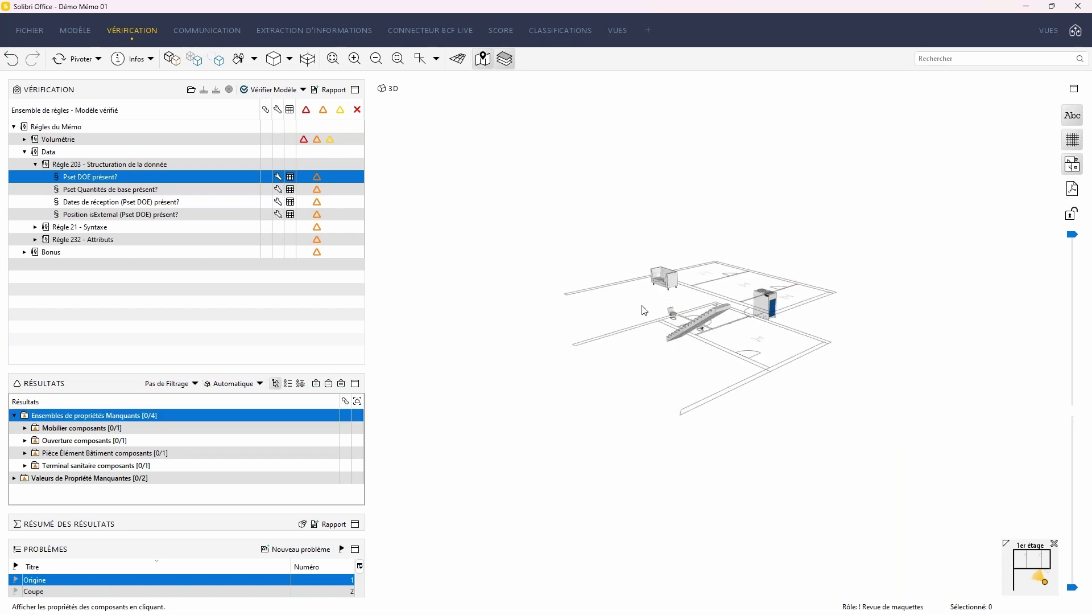
Examine which other property sets the ground-floor toilet has, and close its information.
scroll(657, 303, "up", 3)
scroll(657, 303, "up", 5)
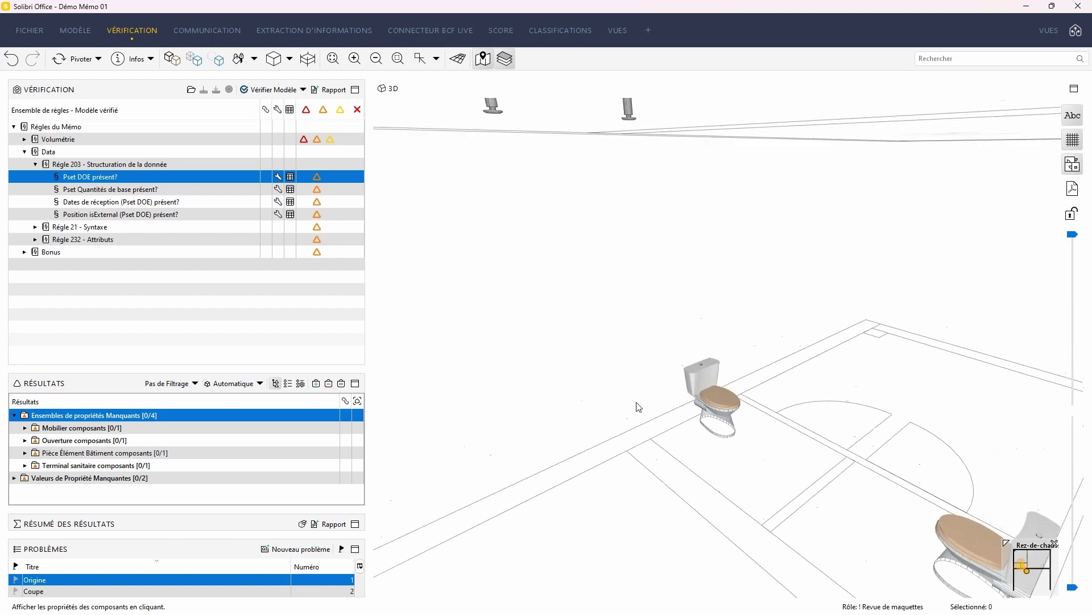
left_click(717, 397)
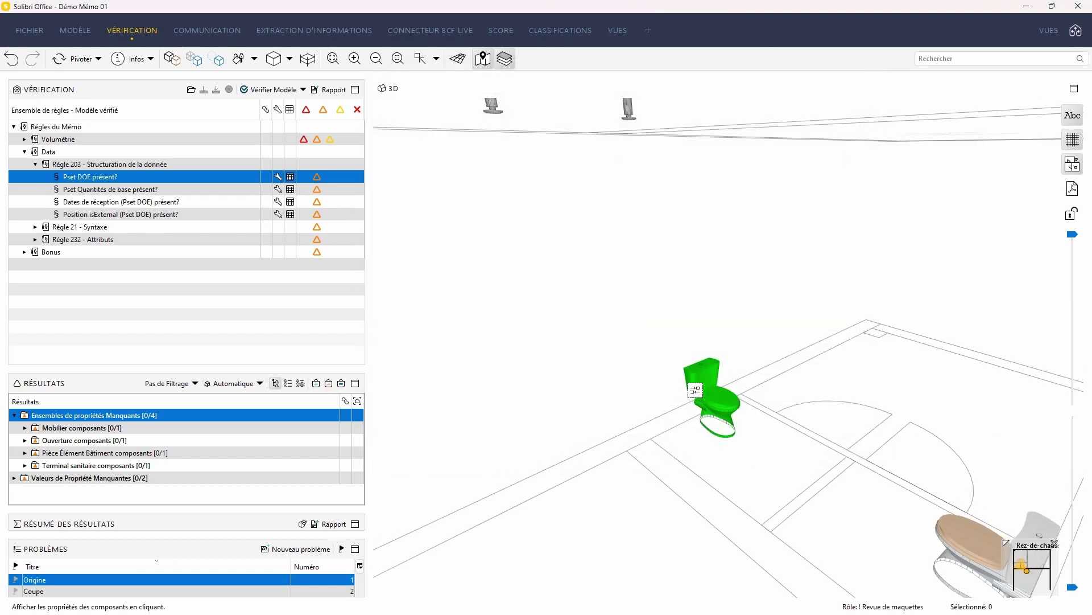
left_click(728, 401)
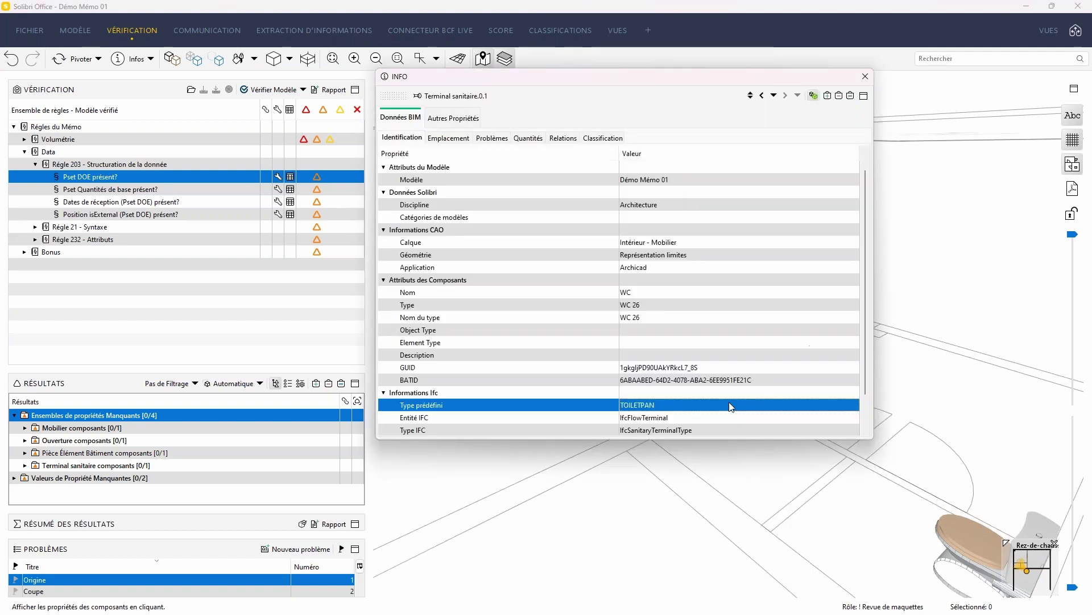
left_click(459, 118)
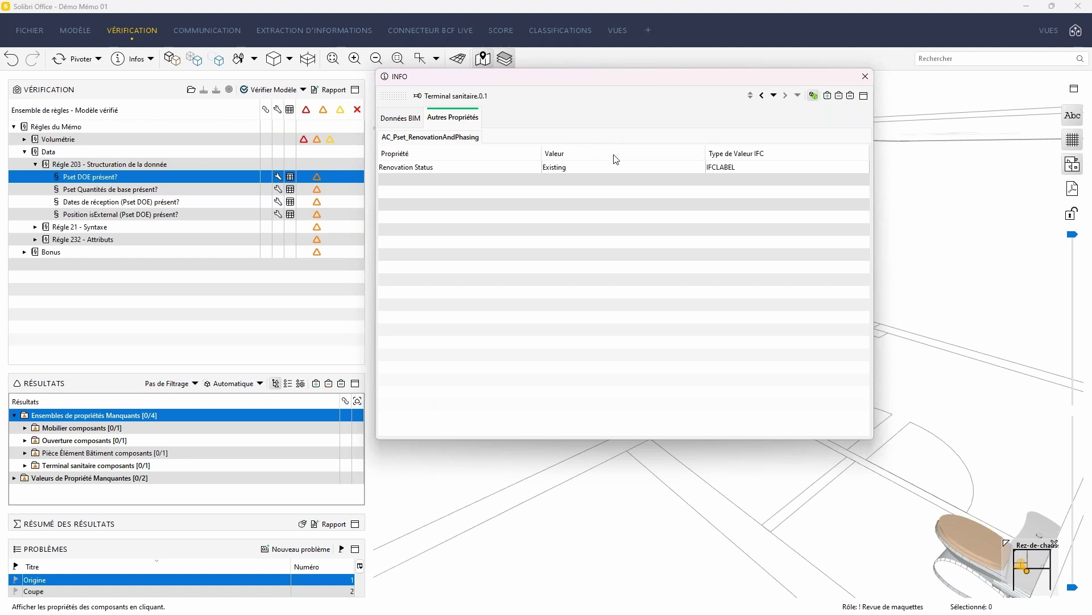
left_click(865, 77)
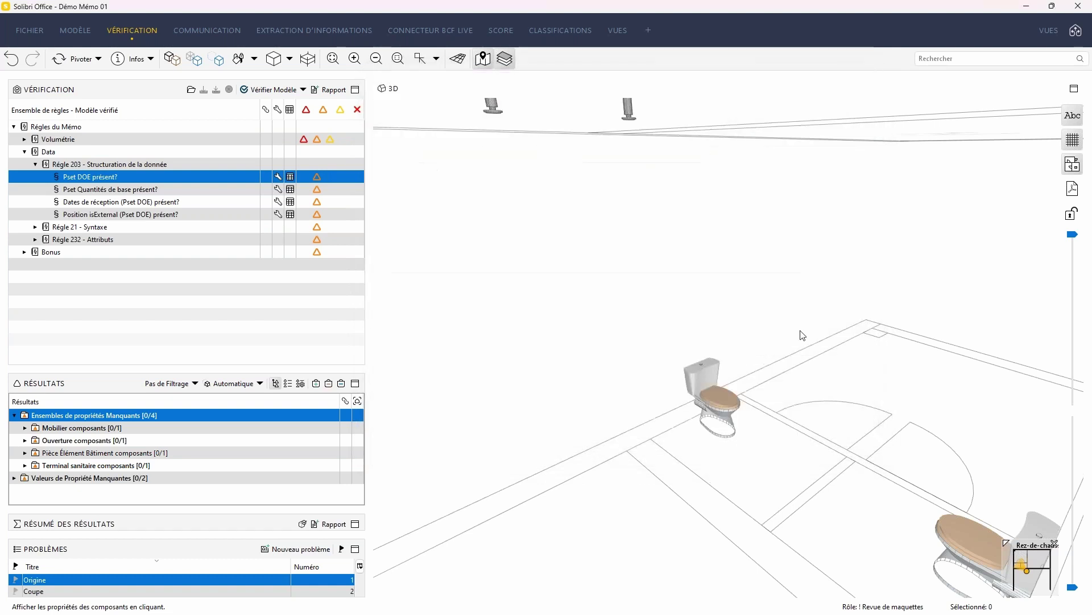
Examine the other property sets of the sofa on the upper floor, and collapse Ensembles de propriétés Manquants.
scroll(803, 335, "down", 5)
left_click(773, 299)
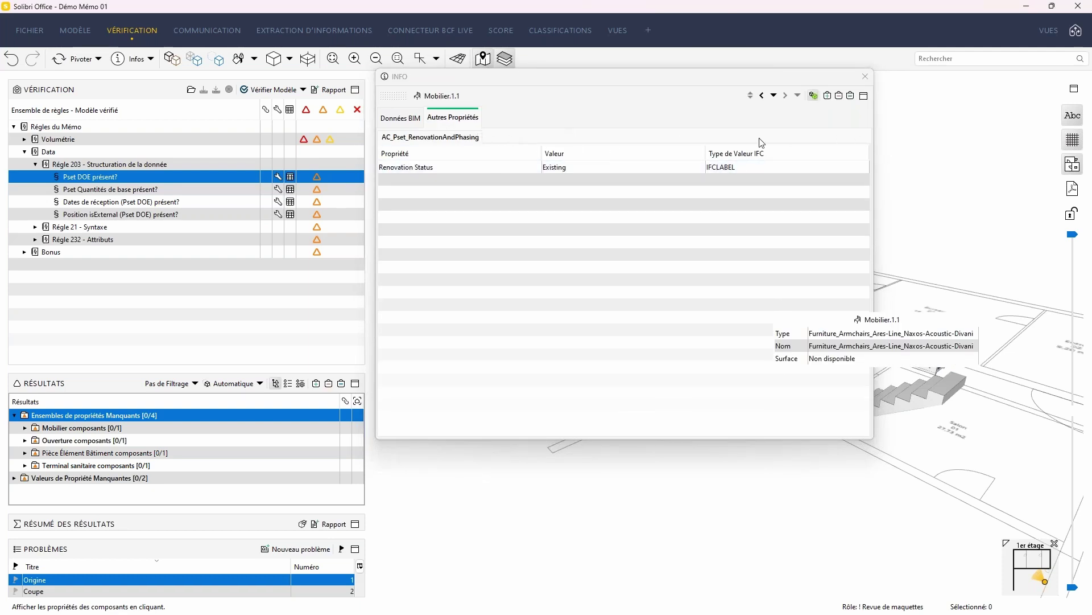
left_click(865, 78)
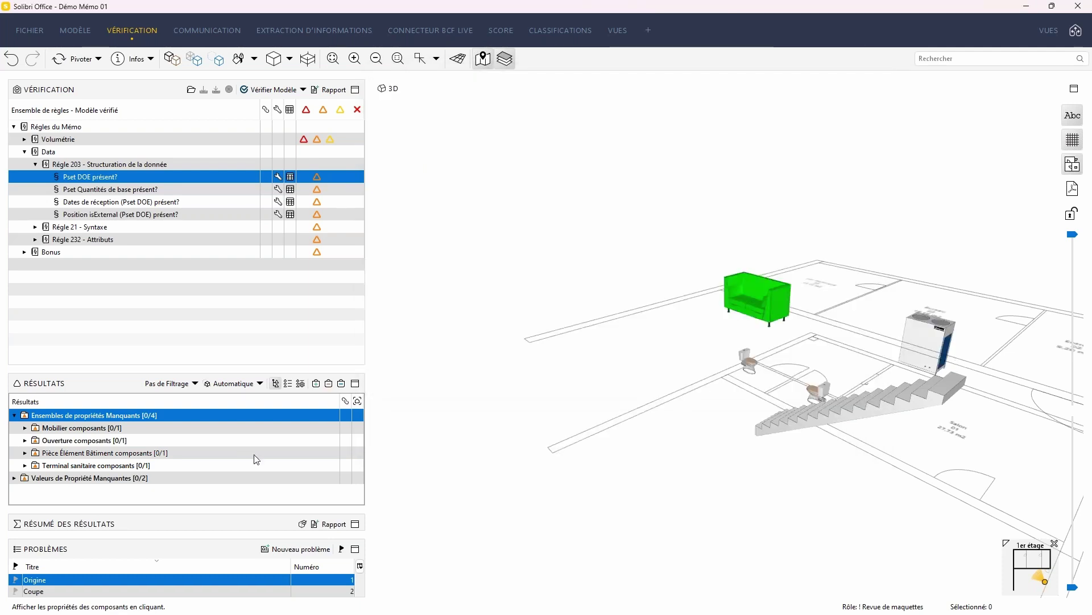
left_click(14, 416)
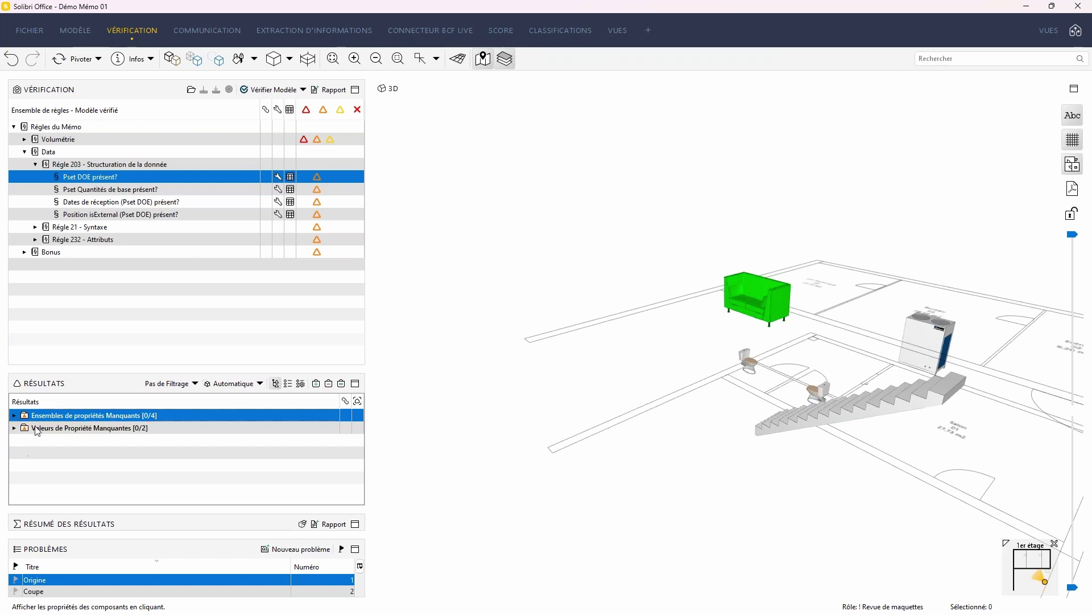
Show the Valeurs de Propriété Manquantes result in 3D and check the partition wall's Date de réception and Position in Pset DOE.
left_click(36, 428)
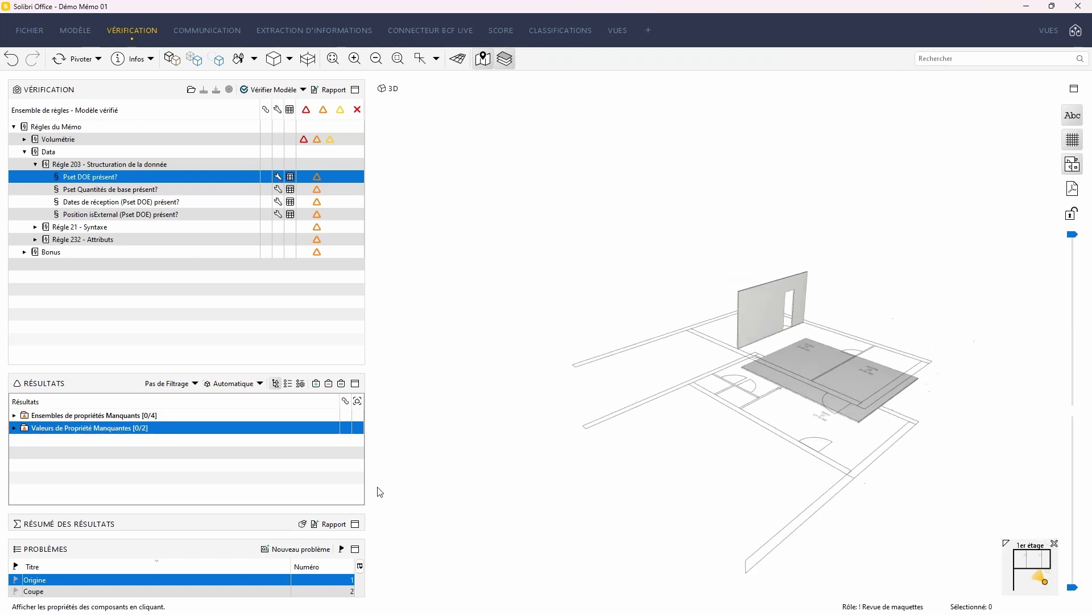
scroll(776, 355, "up", 5)
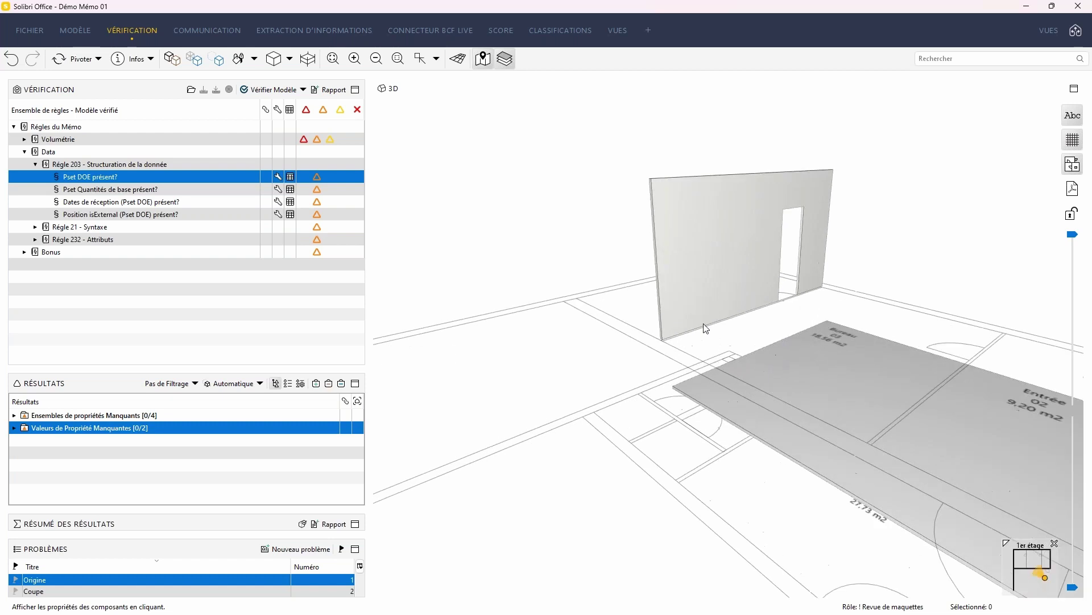
left_click(695, 279)
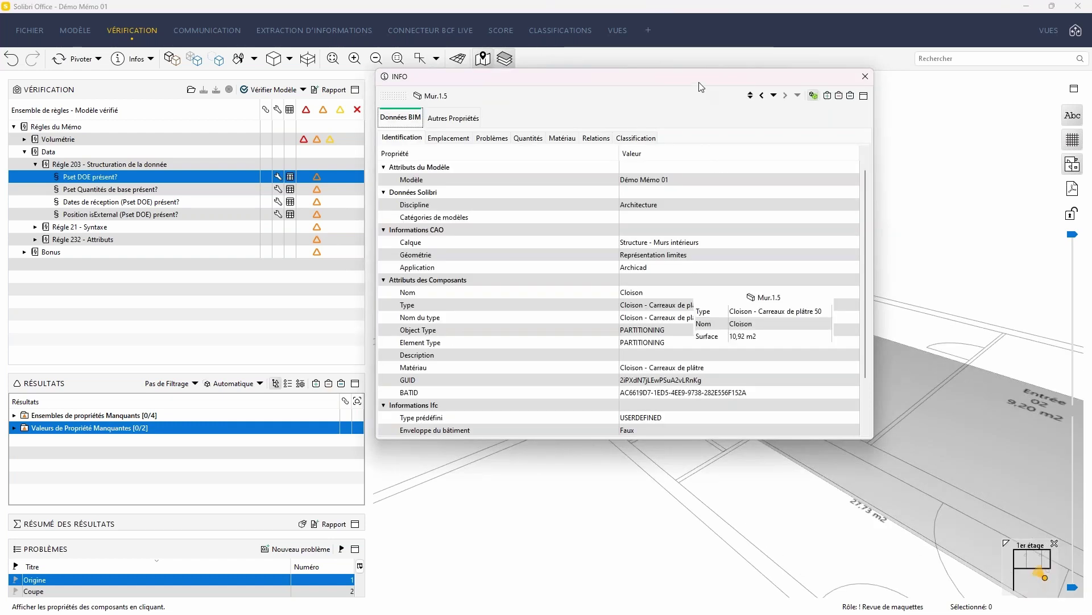
left_click_drag(702, 75, 658, 70)
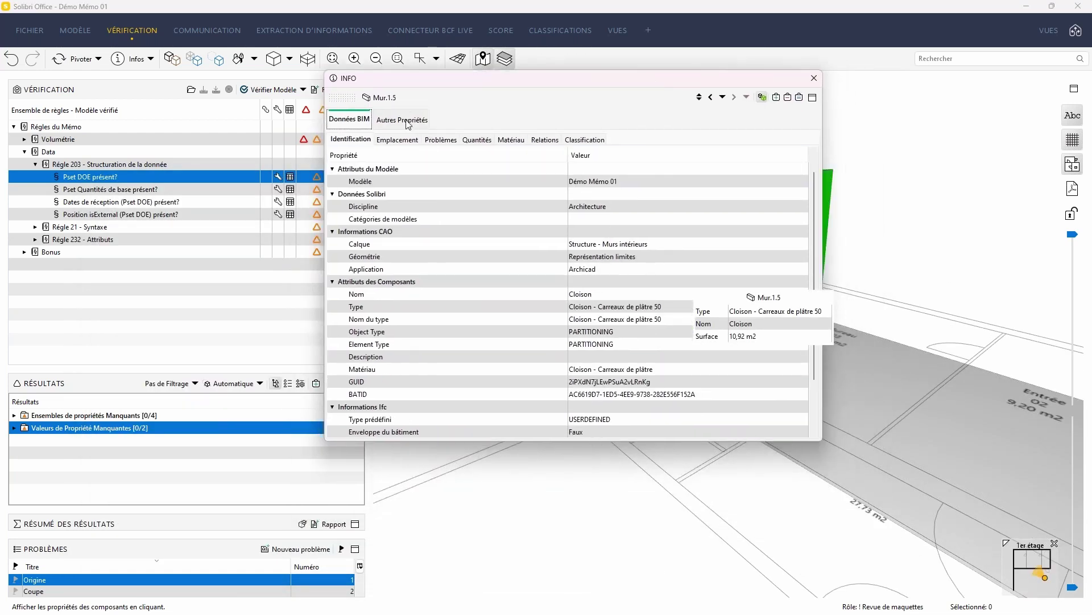
left_click(404, 120)
left_click(505, 140)
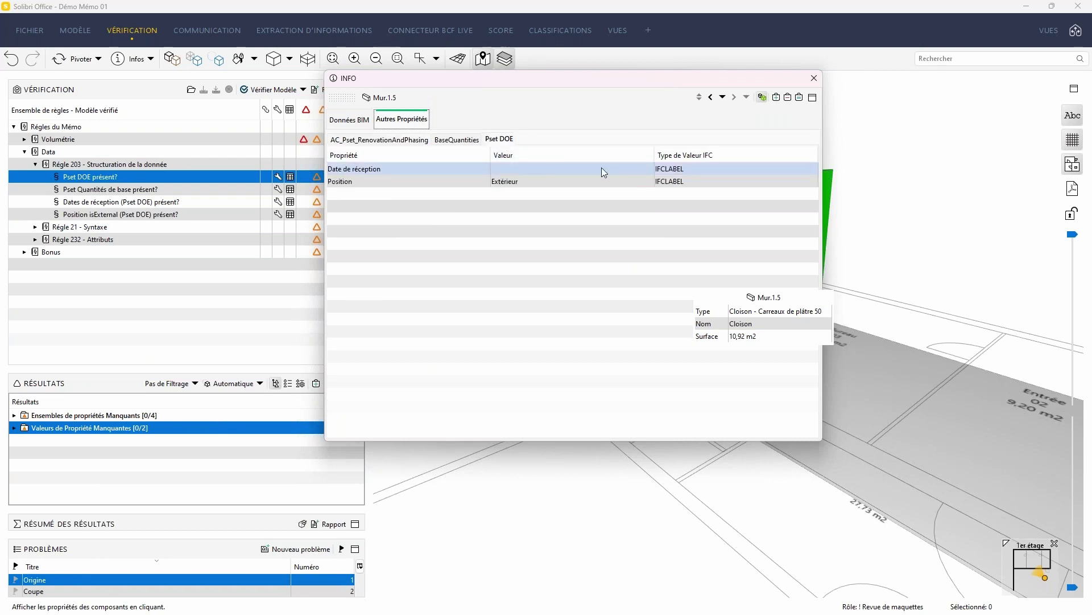
left_click(557, 169)
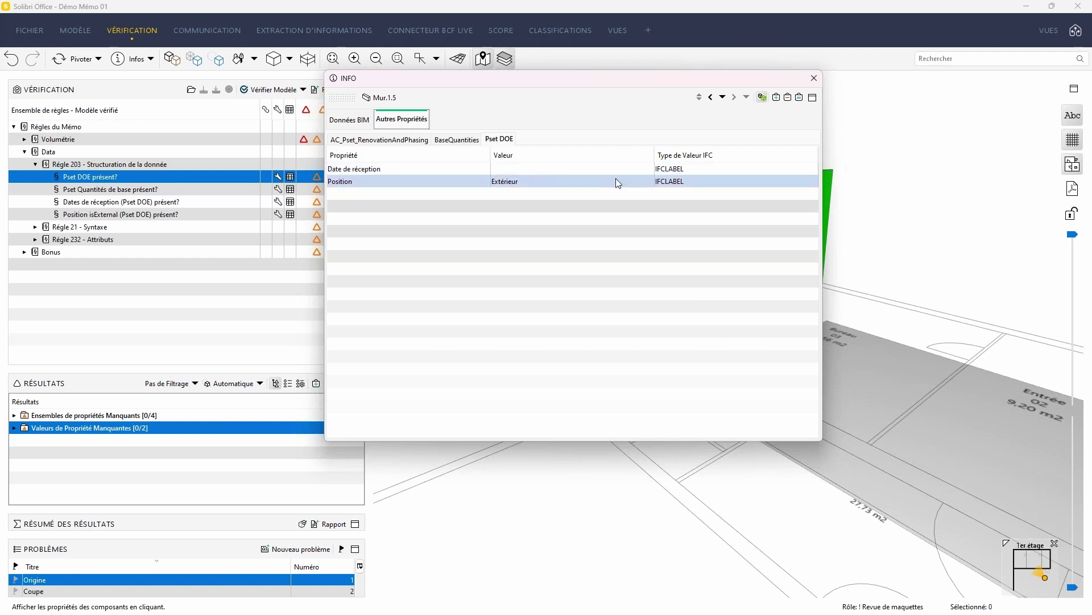
left_click(814, 78)
Open the Pset Quantités de base présent? results and display the whole model from the Origine viewpoint.
left_click(116, 191)
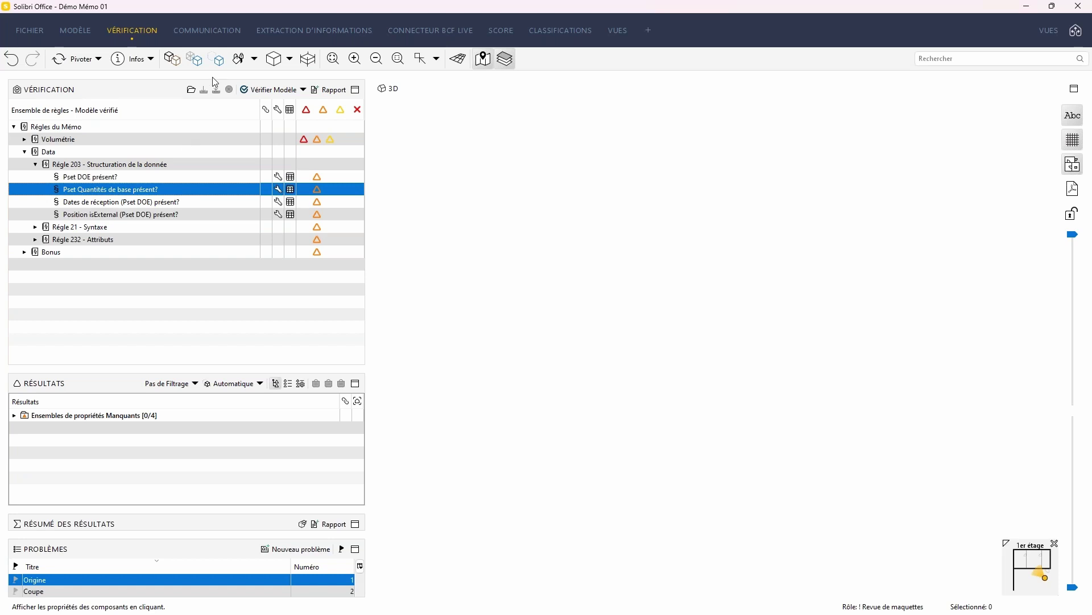
left_click(177, 61)
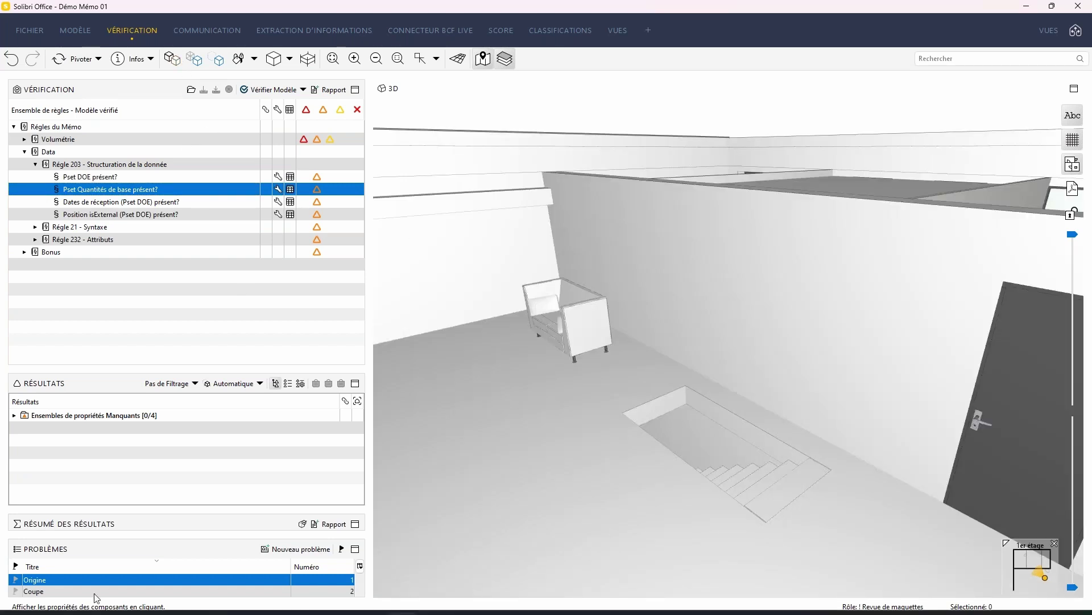
left_click(46, 578)
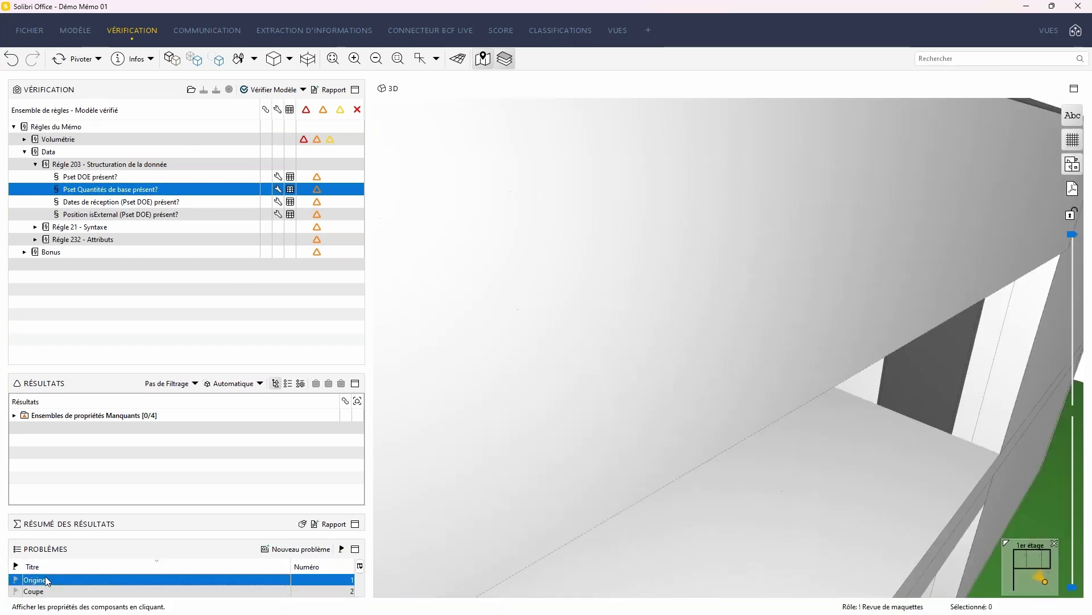
Check the upper-floor exterior wall's BaseQuantities, and show the expanded Ensembles de propriétés Manquants result in 3D.
left_click(794, 277)
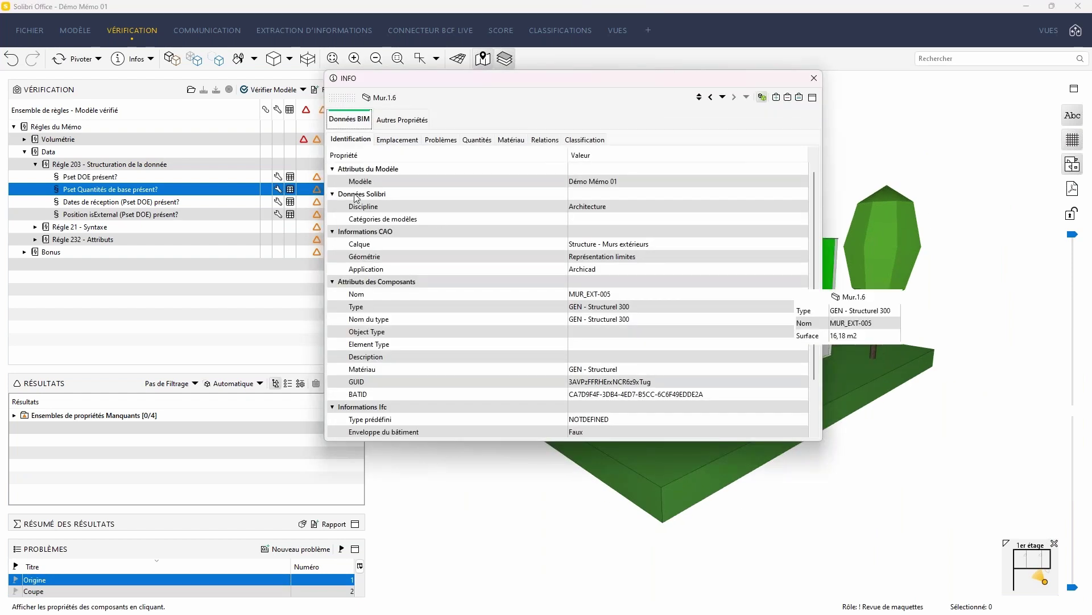
left_click(391, 122)
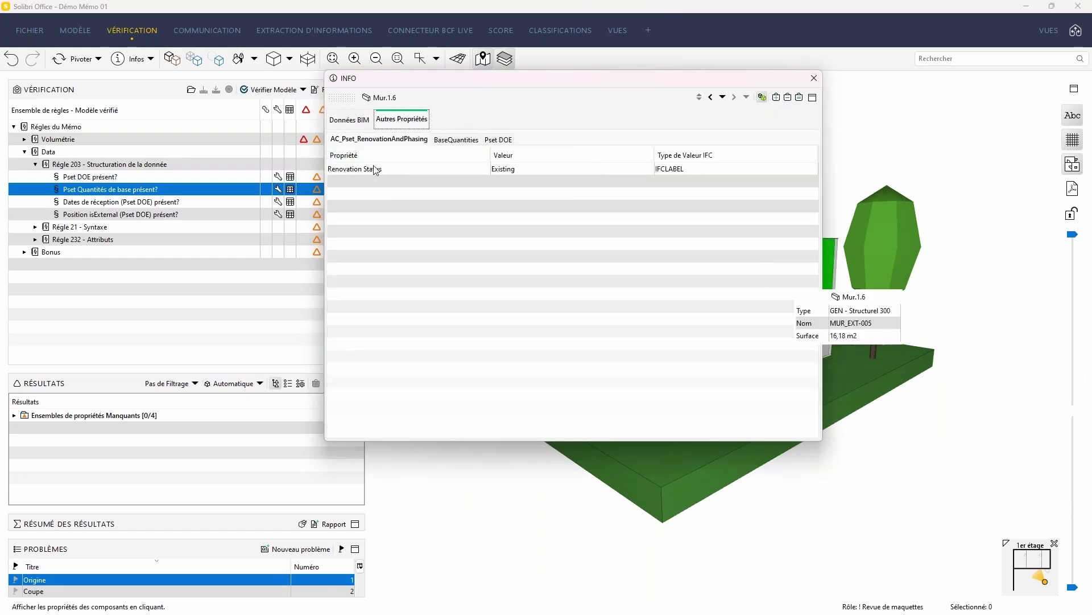
left_click(457, 139)
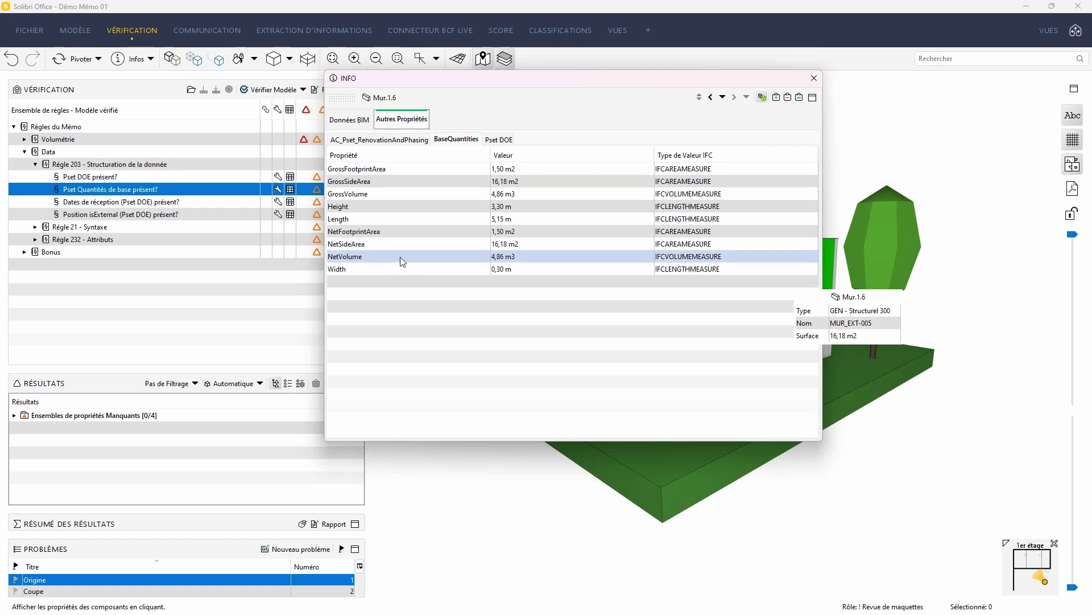
left_click(815, 78)
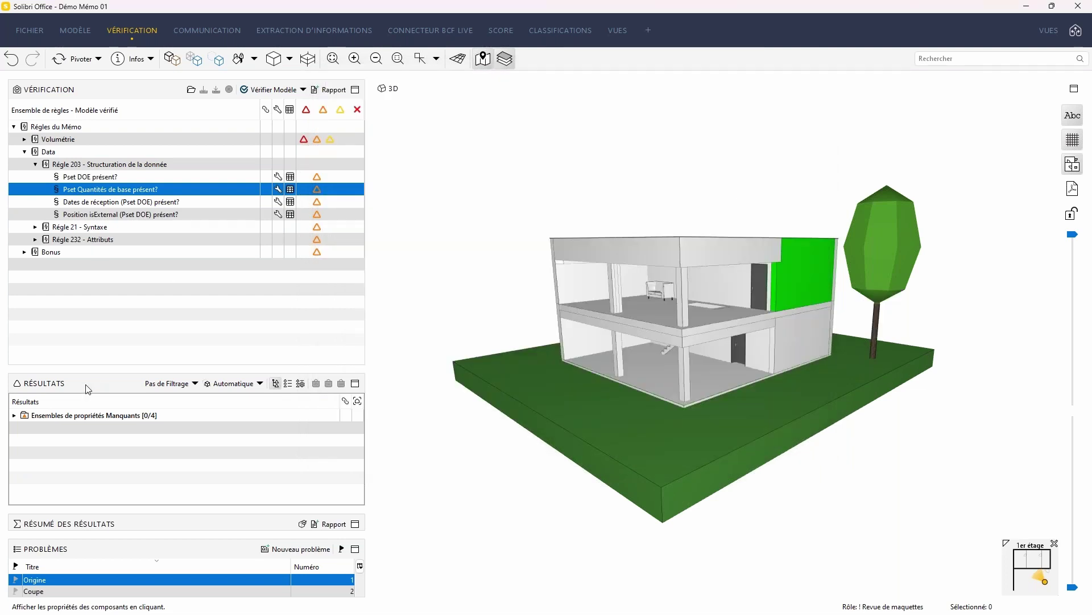
left_click(36, 416)
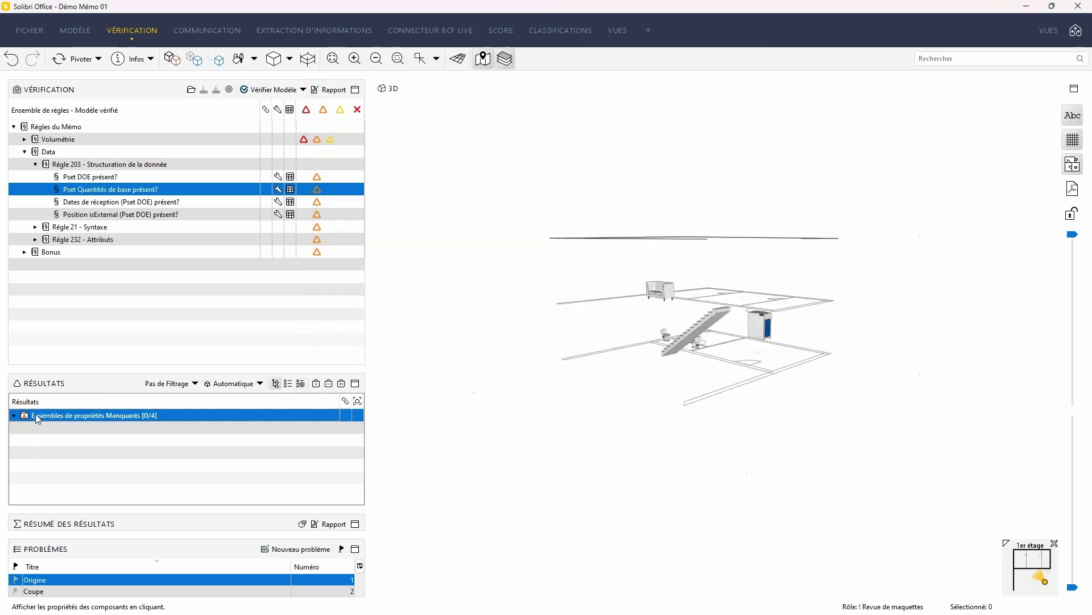
left_click(14, 415)
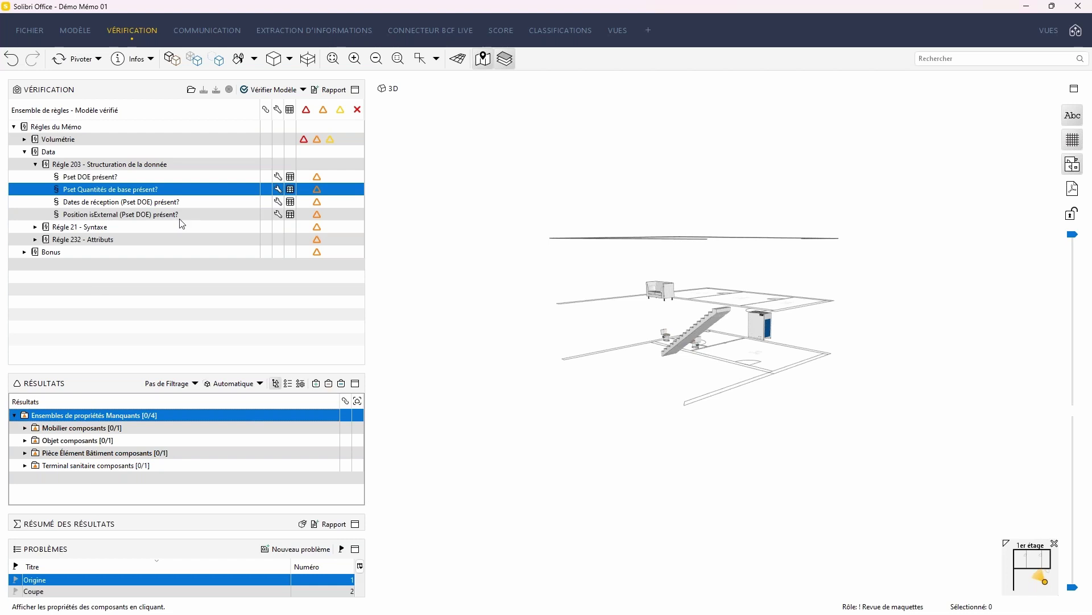
Show the missing property sets and the missing property values of Dates de réception (Pset DOE) présent? in 3D.
left_click(71, 206)
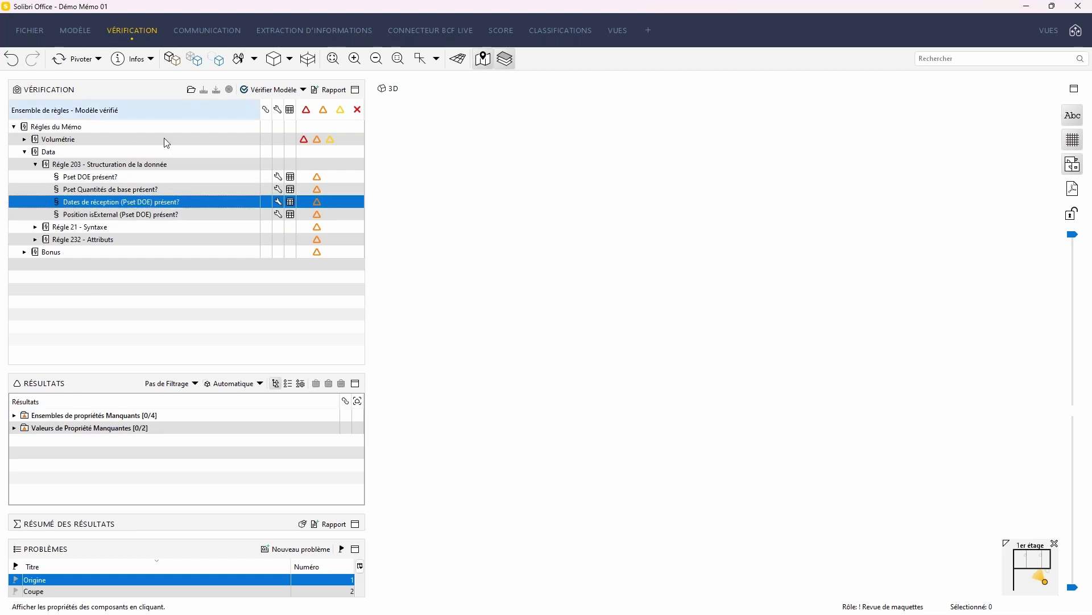
left_click(61, 416)
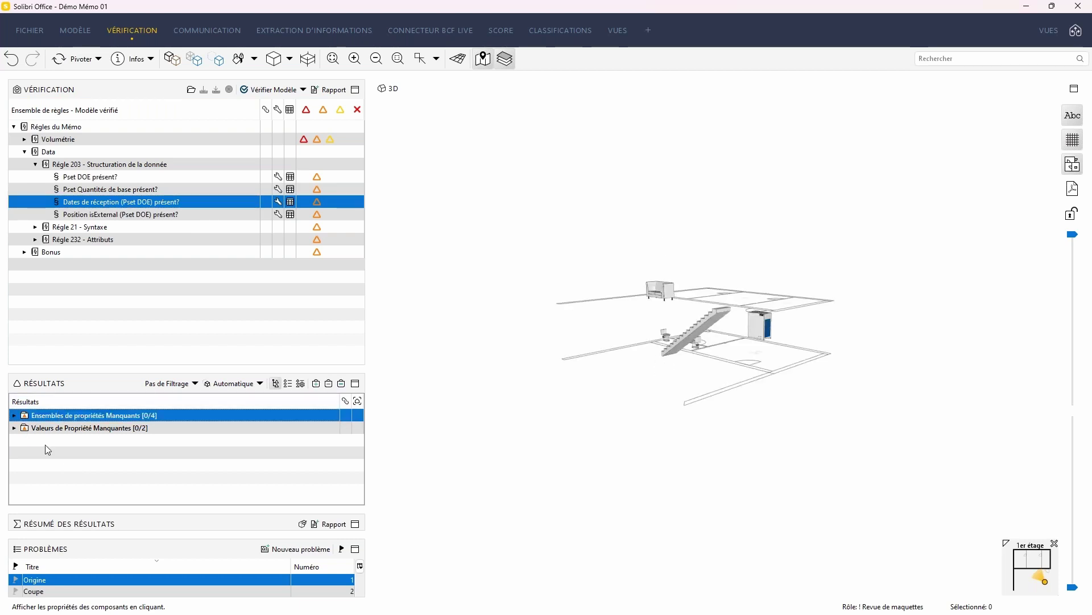
left_click(54, 428)
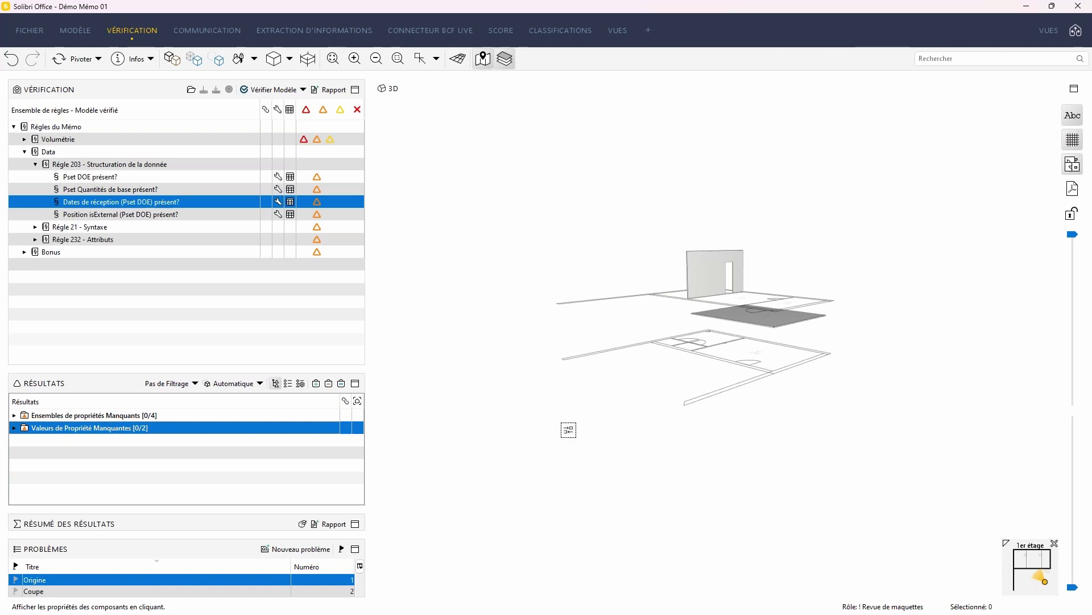
Review the Mobilier and Ouverture components under Position isExternal (Pset DOE) présent? in 3D, and collapse Règle 203.
left_click(118, 217)
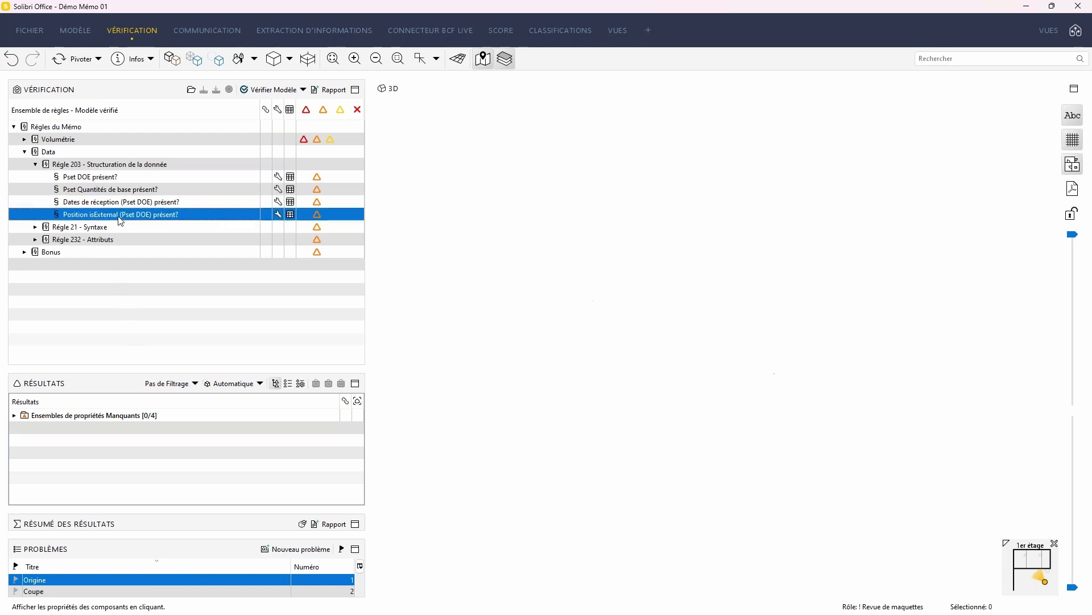
left_click(15, 416)
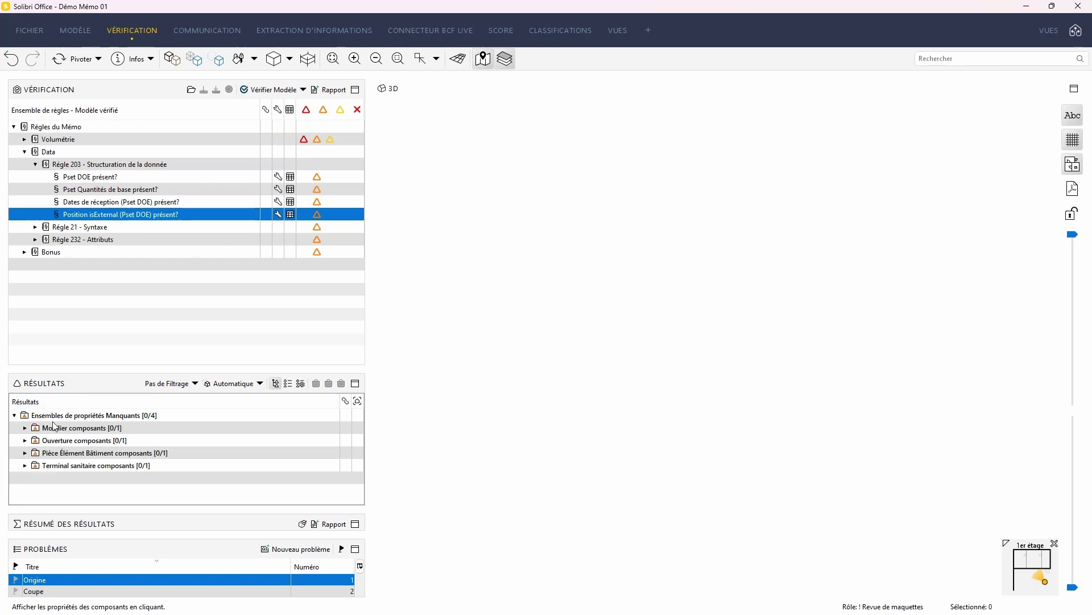
left_click(67, 429)
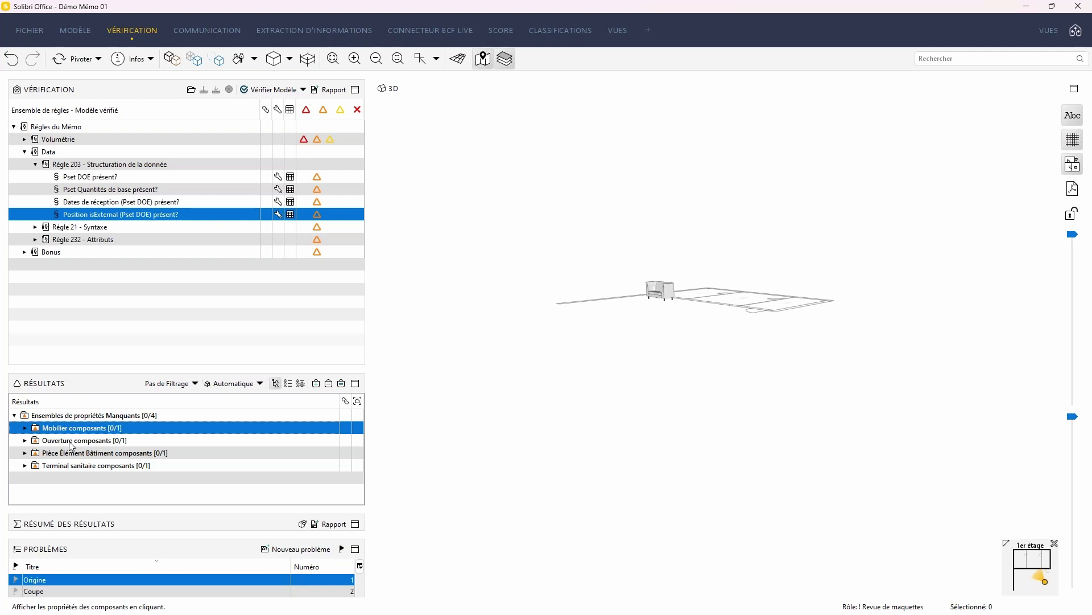
left_click(70, 442)
left_click(71, 429)
left_click(35, 165)
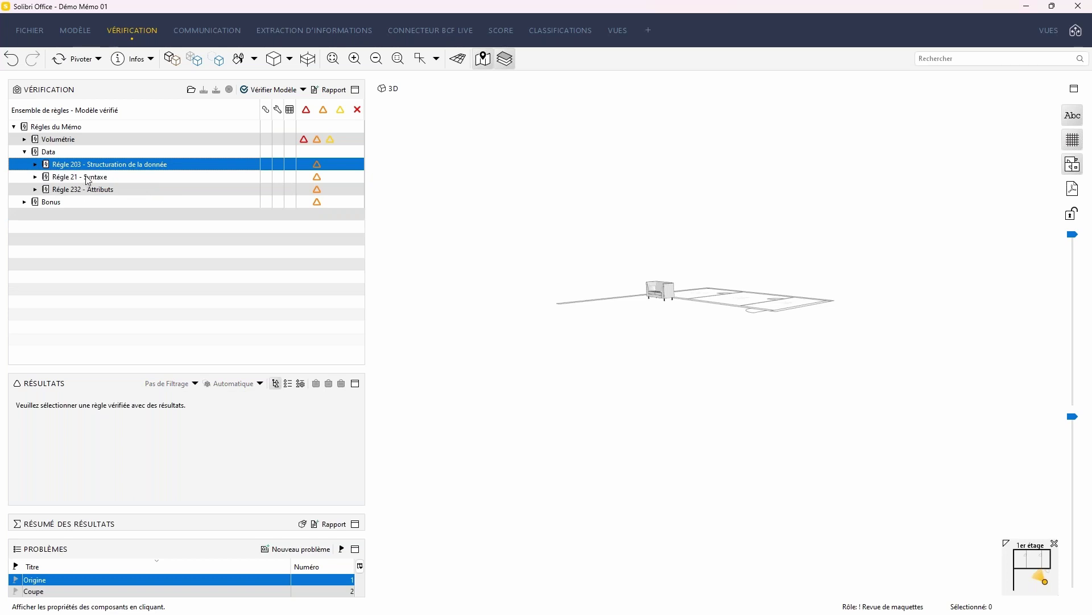
Display the whole model and expand Règle 21 - Syntaxe.
left_click(88, 179)
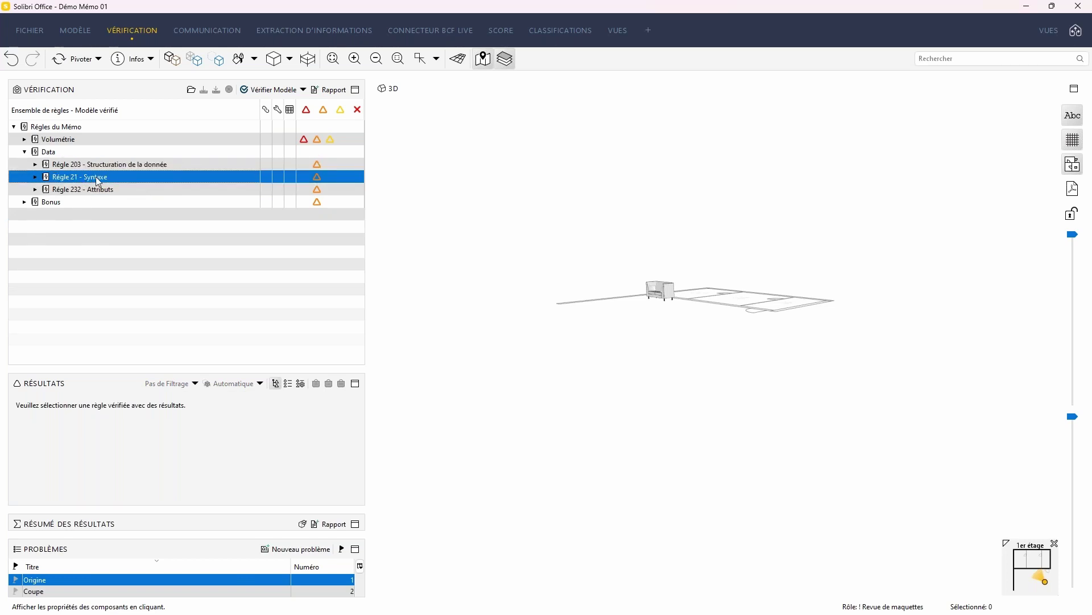
left_click(172, 59)
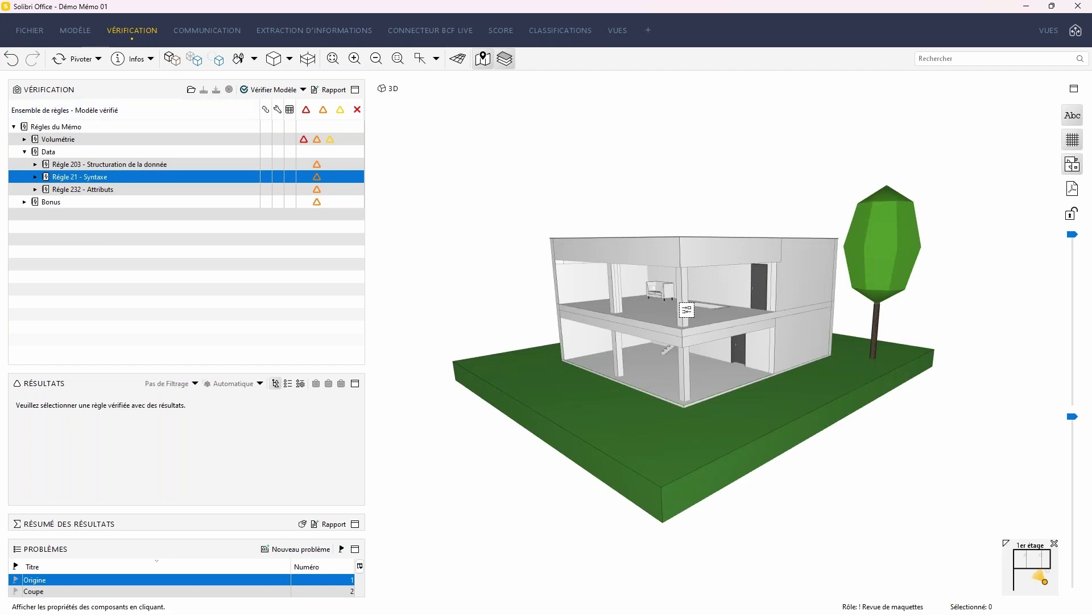
left_click(35, 177)
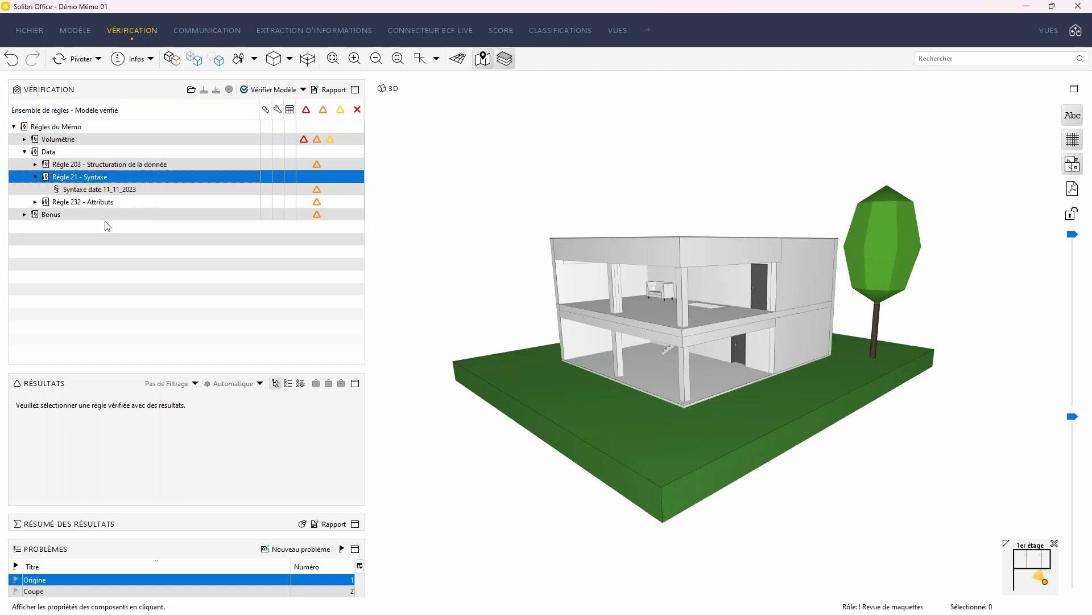
Check the Date de réception format in the upper-floor exterior wall's Pset DOE, and close its information.
double_click(819, 288)
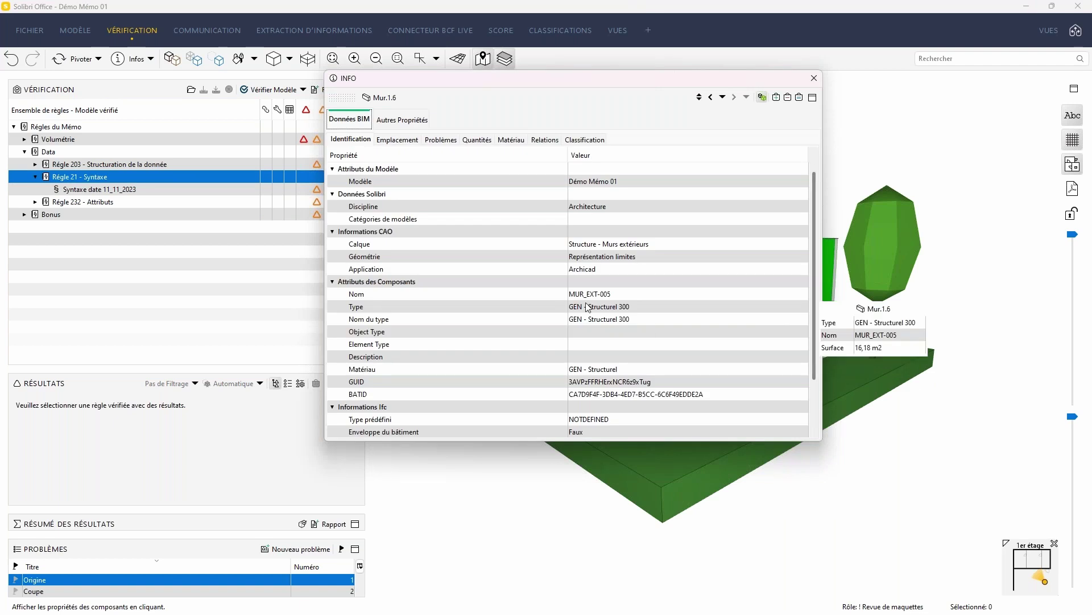
left_click(397, 119)
left_click(499, 139)
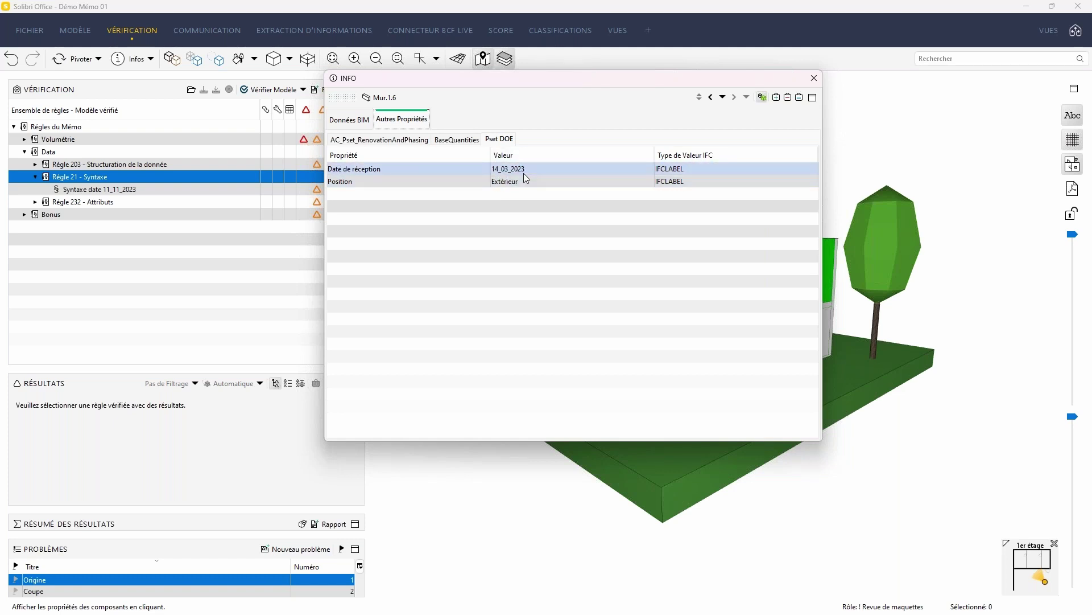
left_click(814, 78)
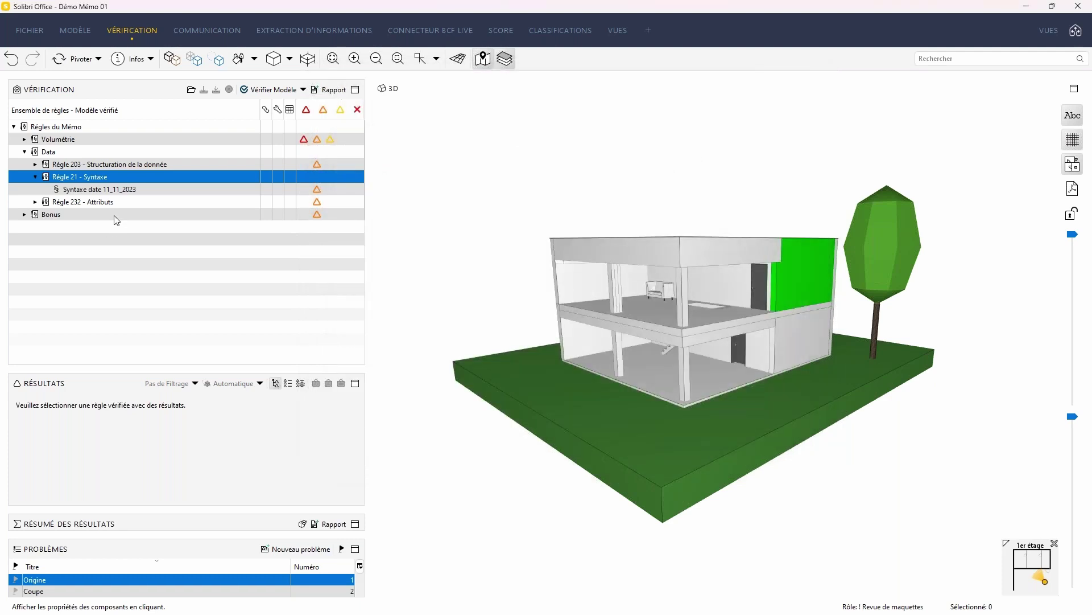
Open the rule parameters of Syntaxe date 11_11_2023 and move the window clear of the rule list.
right_click(120, 176)
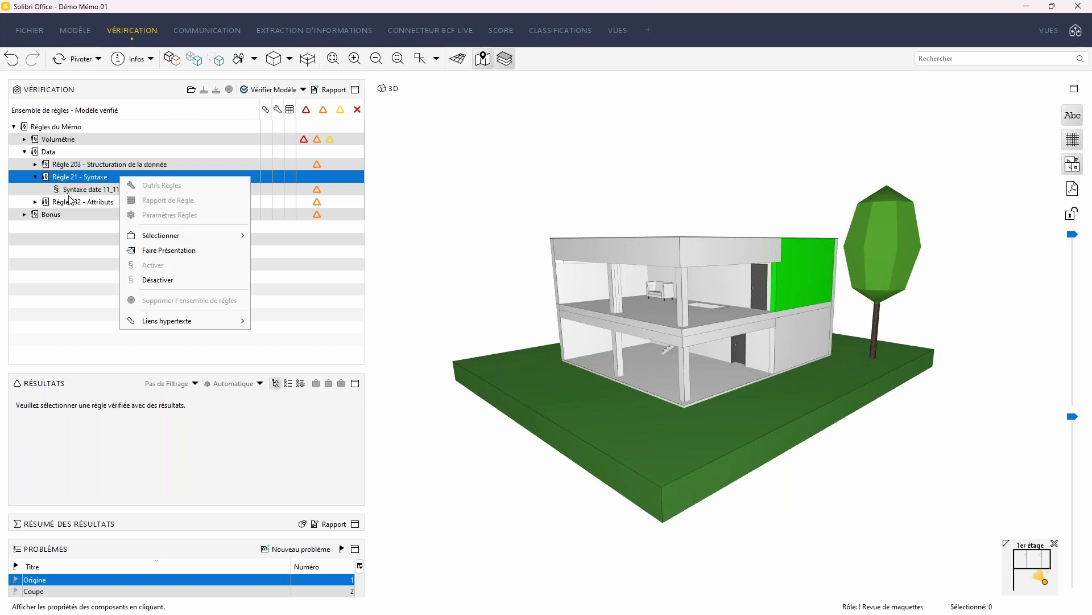
left_click(89, 192)
right_click(92, 188)
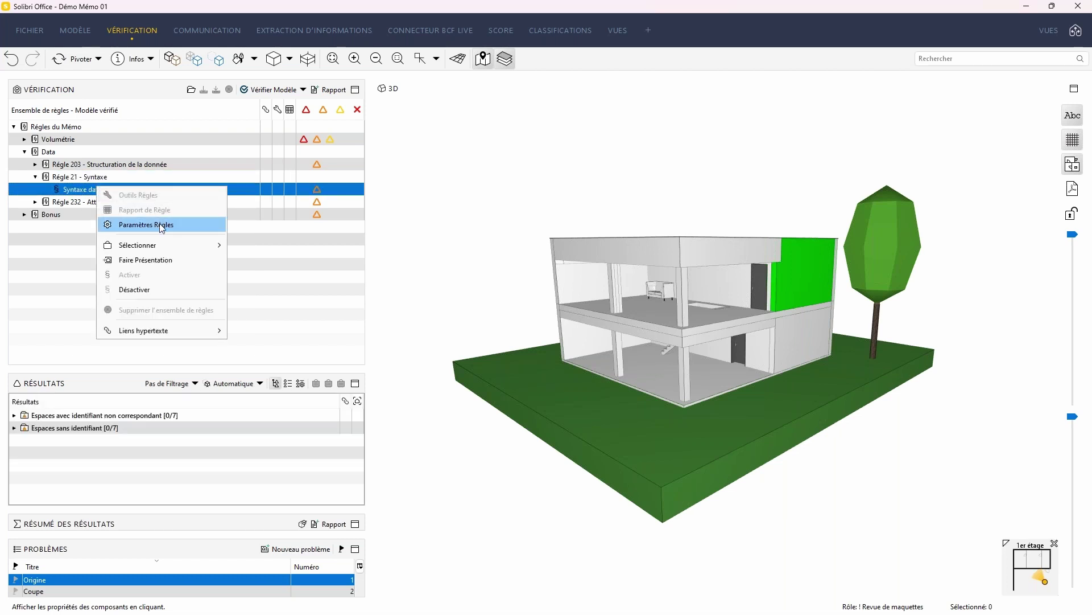
left_click(159, 223)
left_click_drag(549, 121, 631, 107)
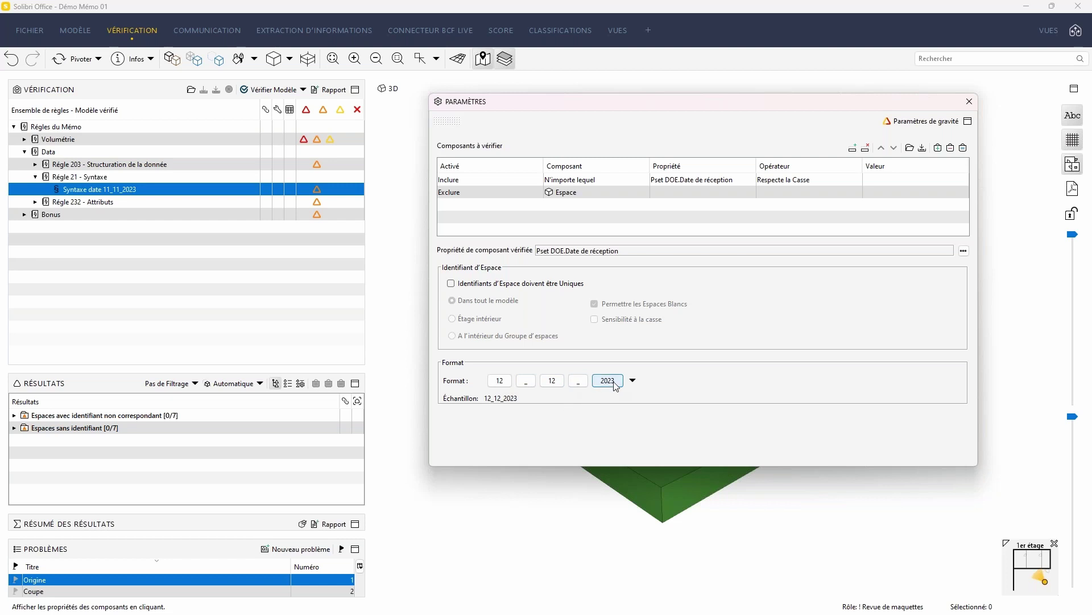
Inspect the two-digit, underscore and 2023 tokens of the date format without changing them, and close the rule parameters.
double_click(499, 380)
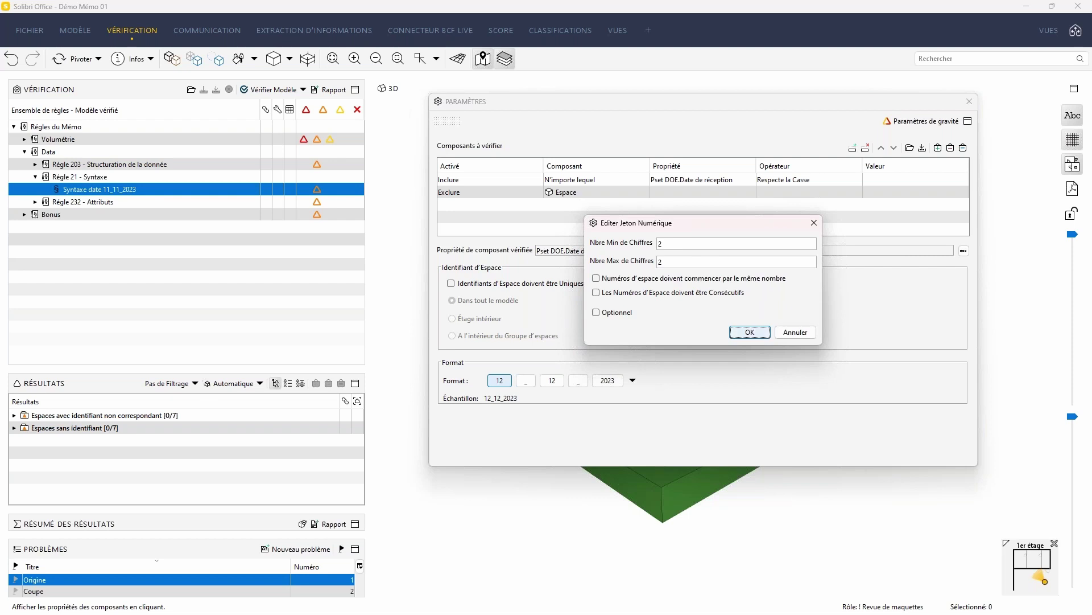
left_click(796, 334)
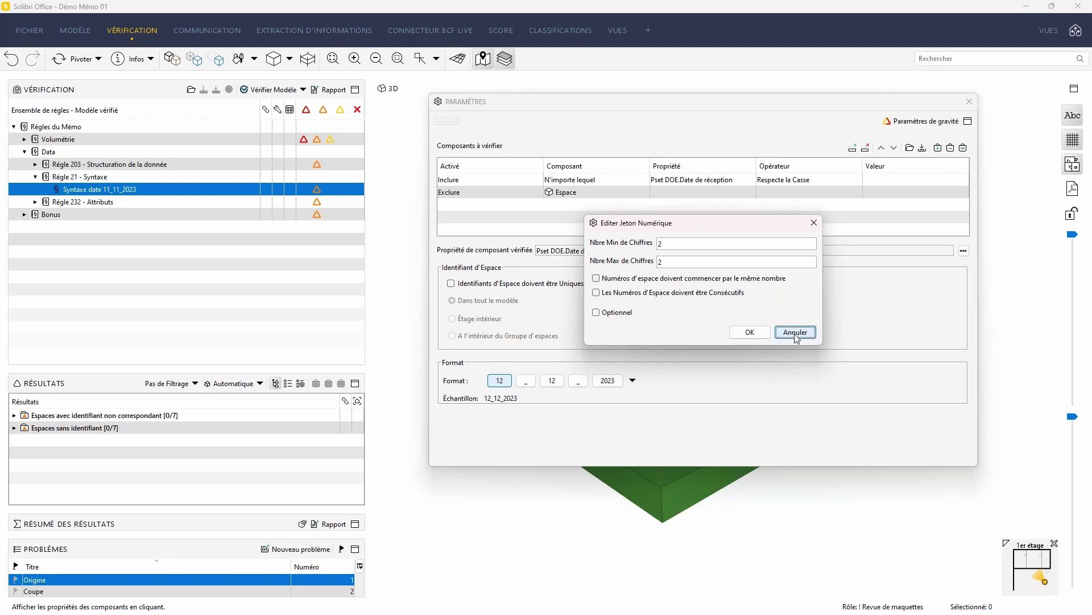
double_click(526, 383)
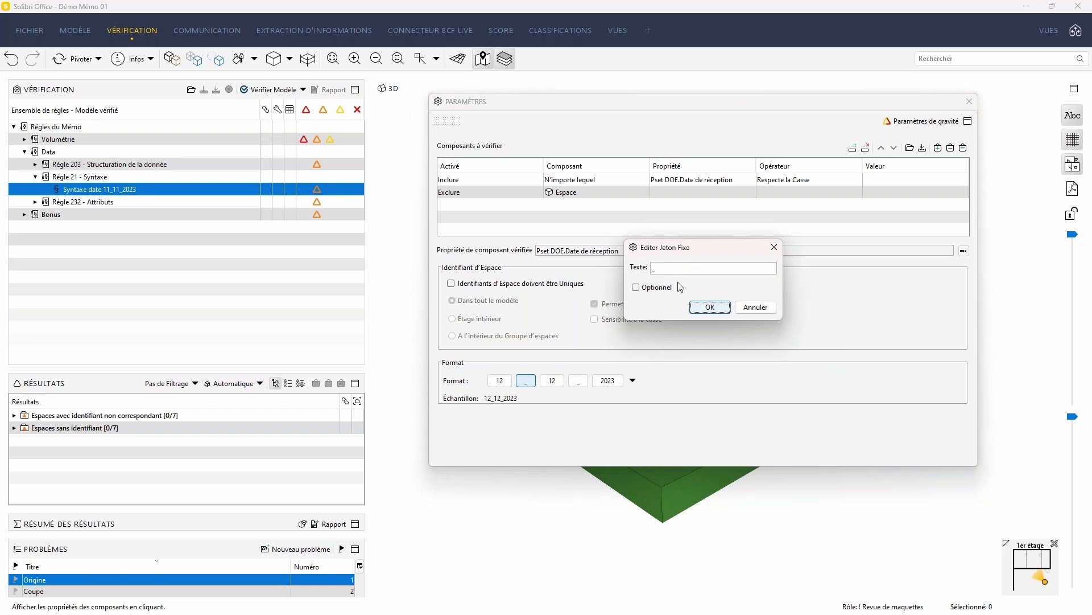
left_click(756, 306)
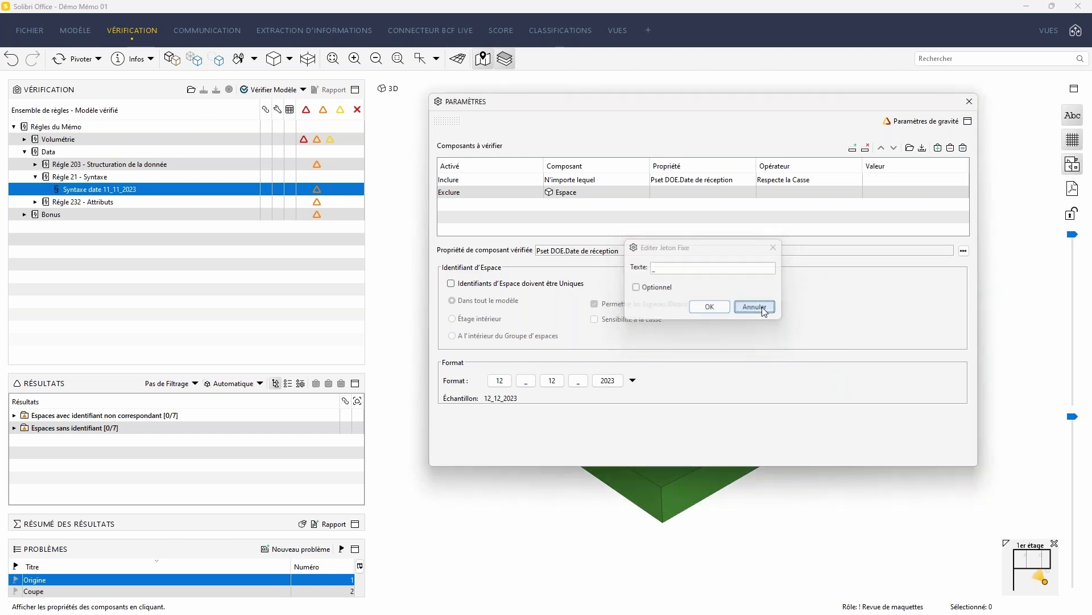
double_click(608, 381)
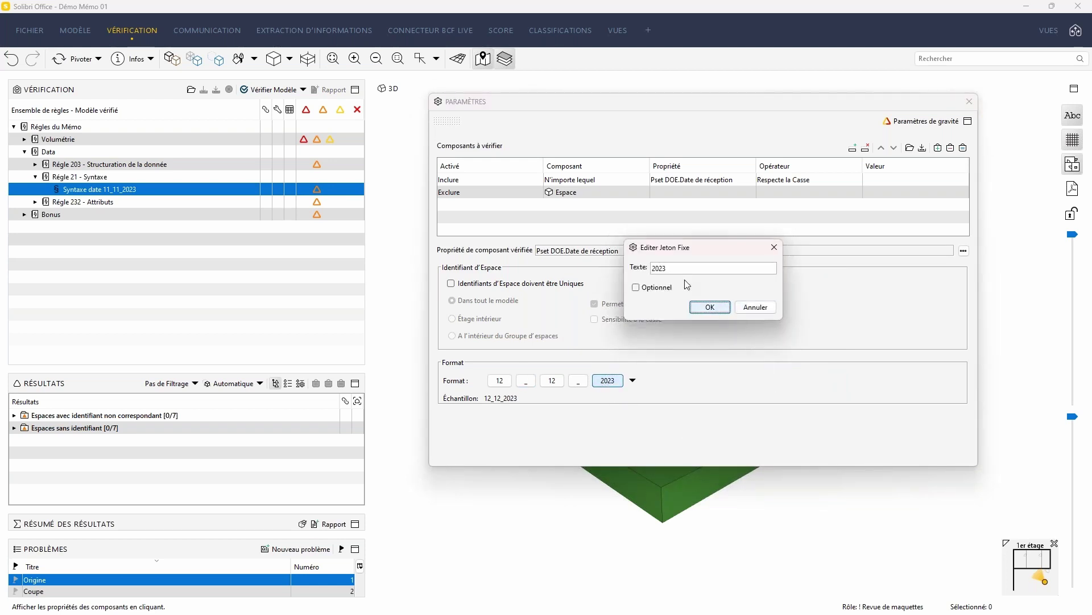
left_click(756, 307)
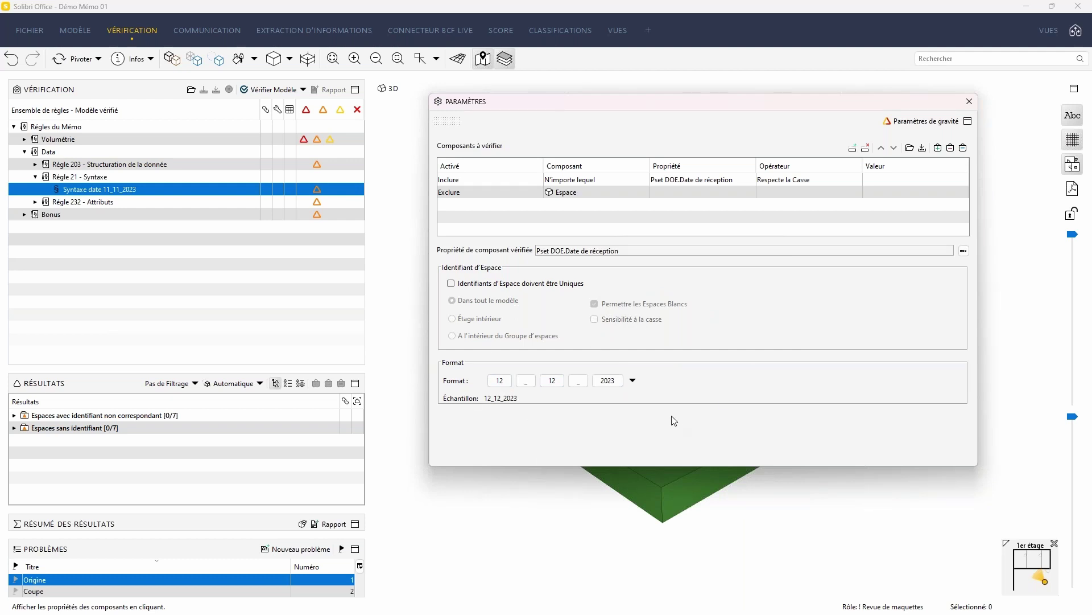
left_click(970, 102)
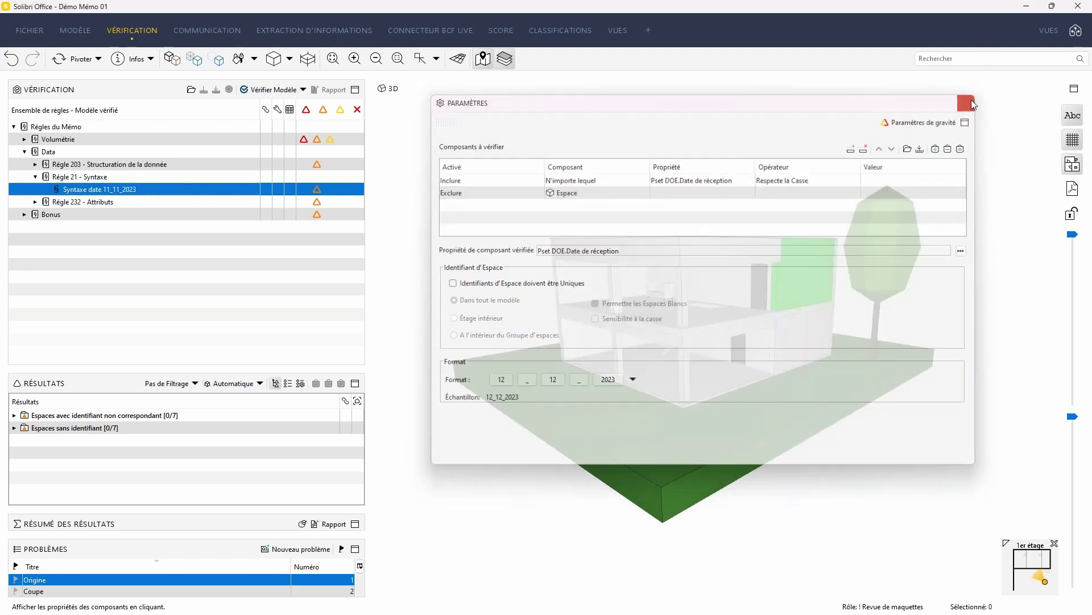
Enlarge the results list and expand Espaces avec identifiant non correspondant and Espaces sans identifiant to review their entries.
left_click(15, 415)
left_click_drag(118, 372, 121, 302)
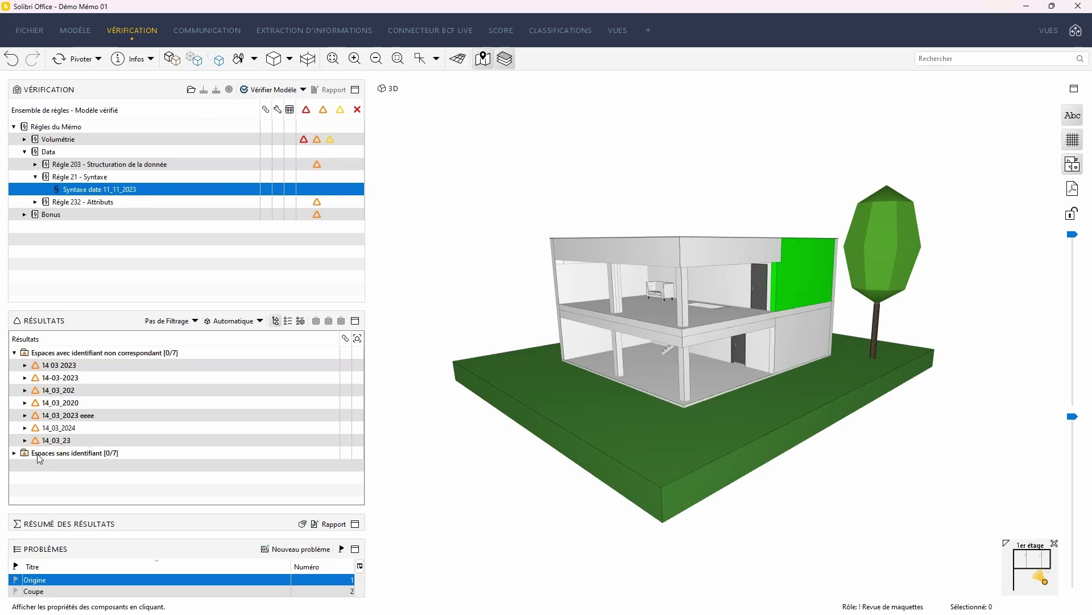
left_click(15, 452)
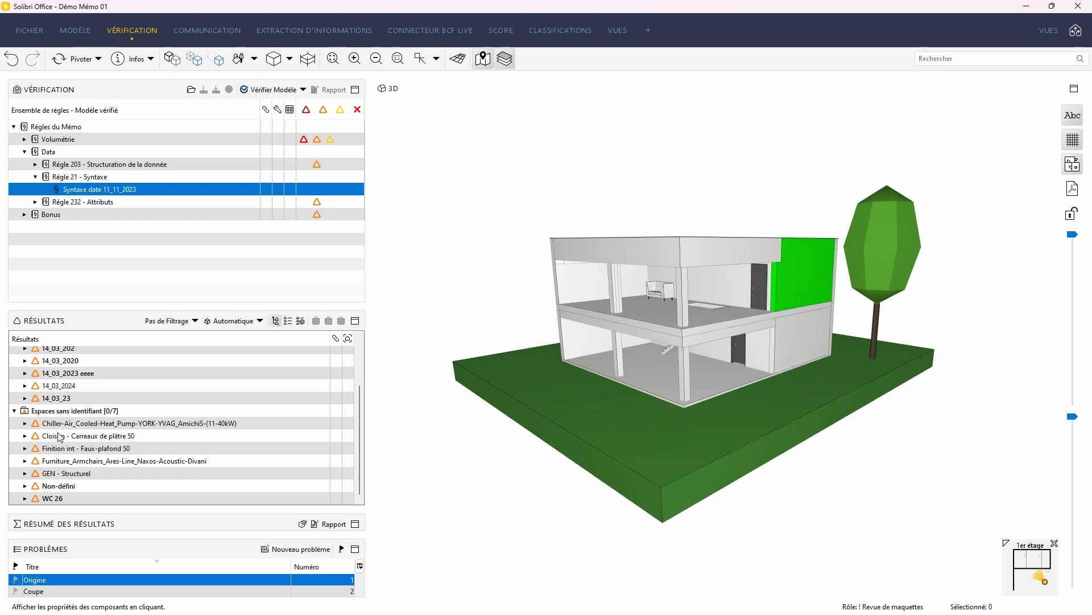
Select Règle 232 - Attributs and collapse Règle 21 - Syntaxe.
left_click(71, 203)
left_click(36, 177)
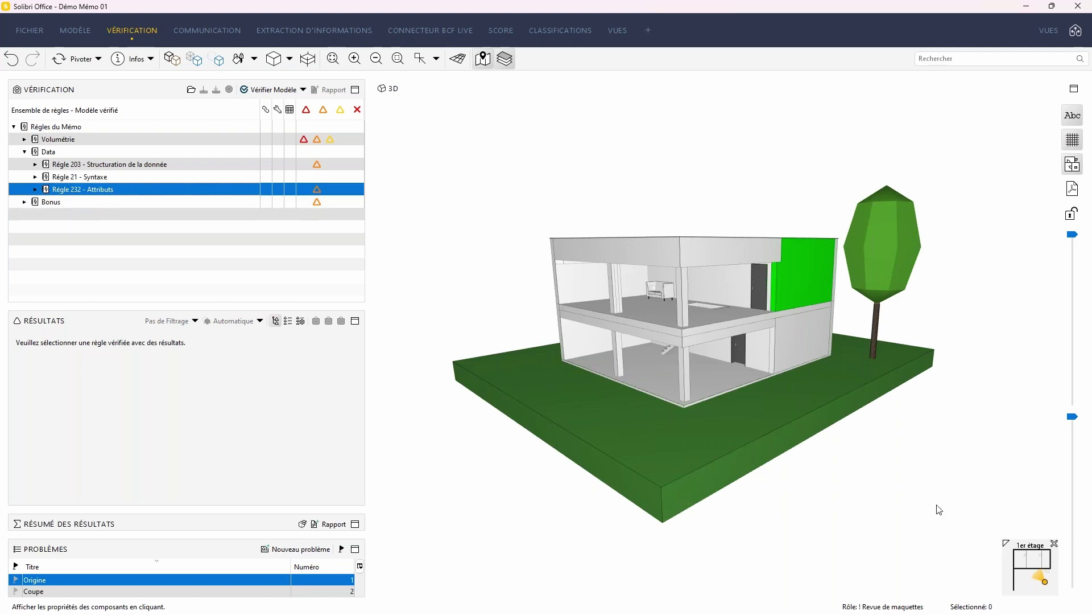
Expand Règle 232 - Attributs and review the rule parameters of Contrôle l'existence de IfcBuildingElementProxy in a widened window, then close them.
left_click(35, 190)
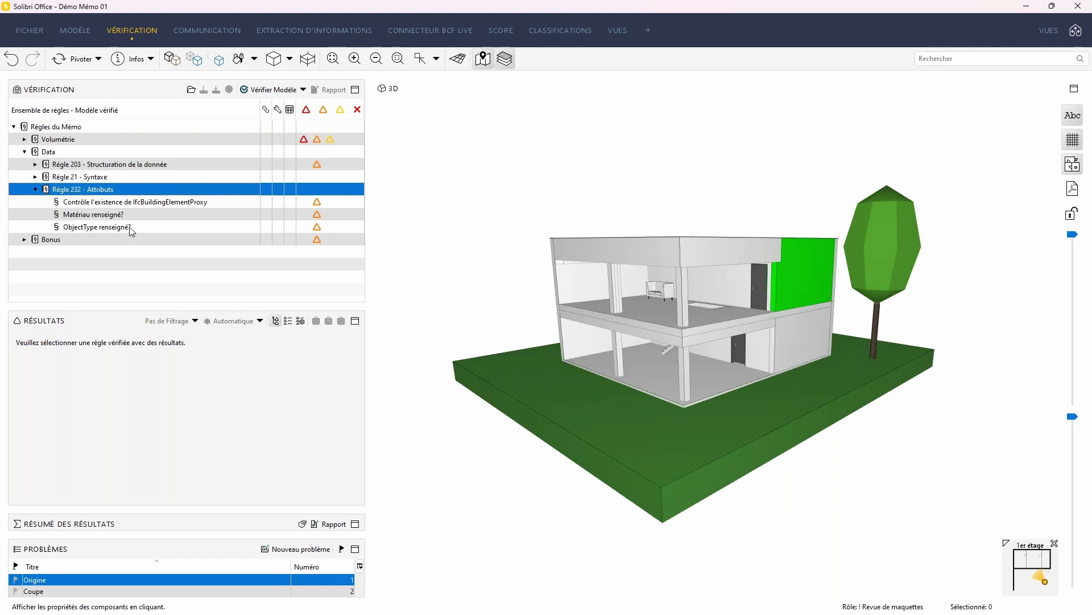
left_click(171, 206)
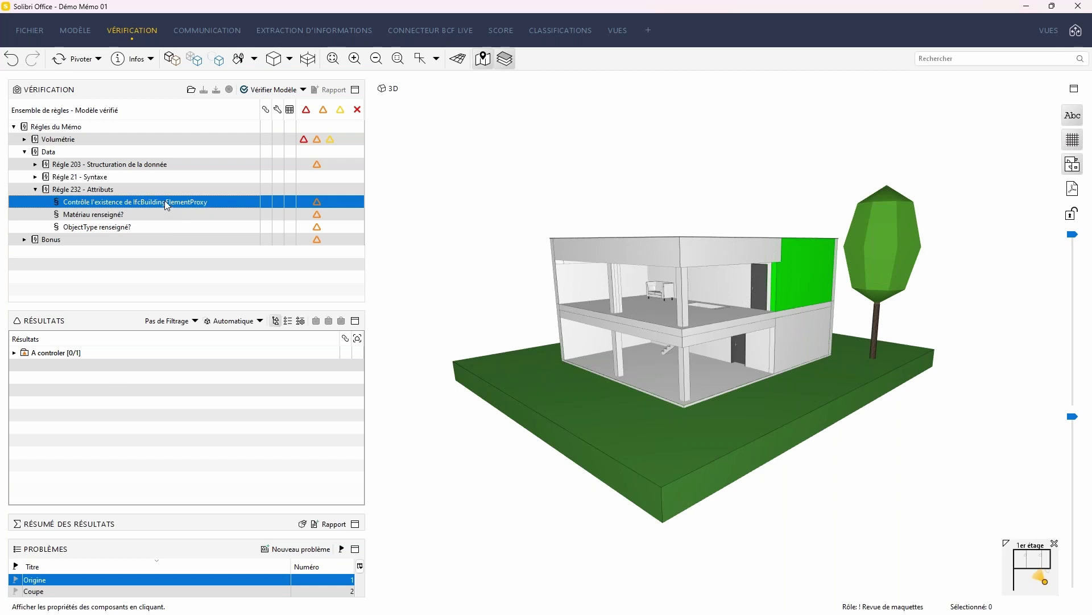
right_click(165, 201)
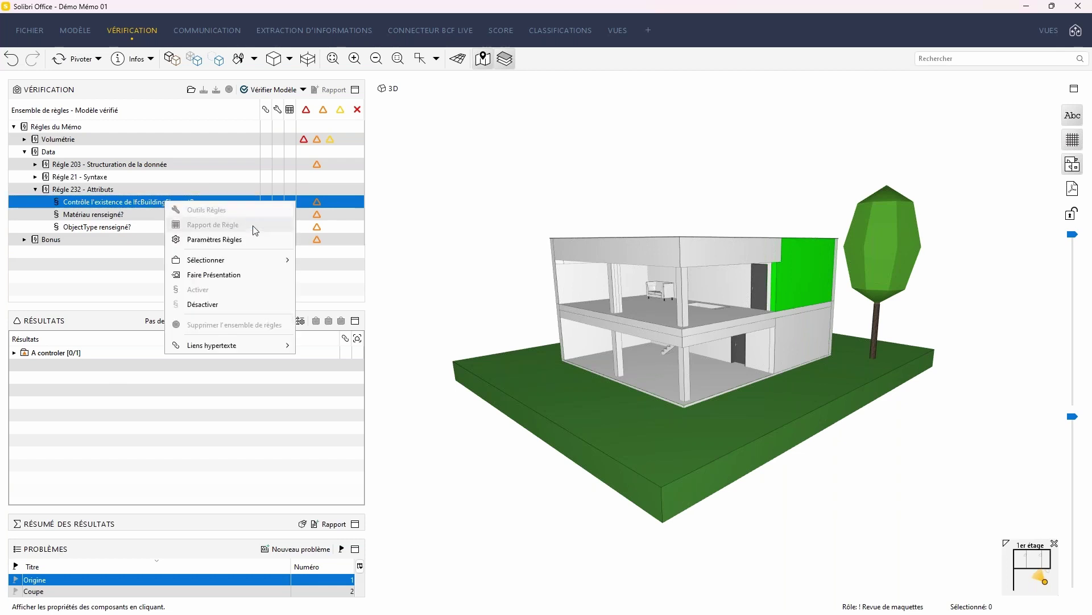
left_click(238, 237)
left_click_drag(735, 116, 606, 139)
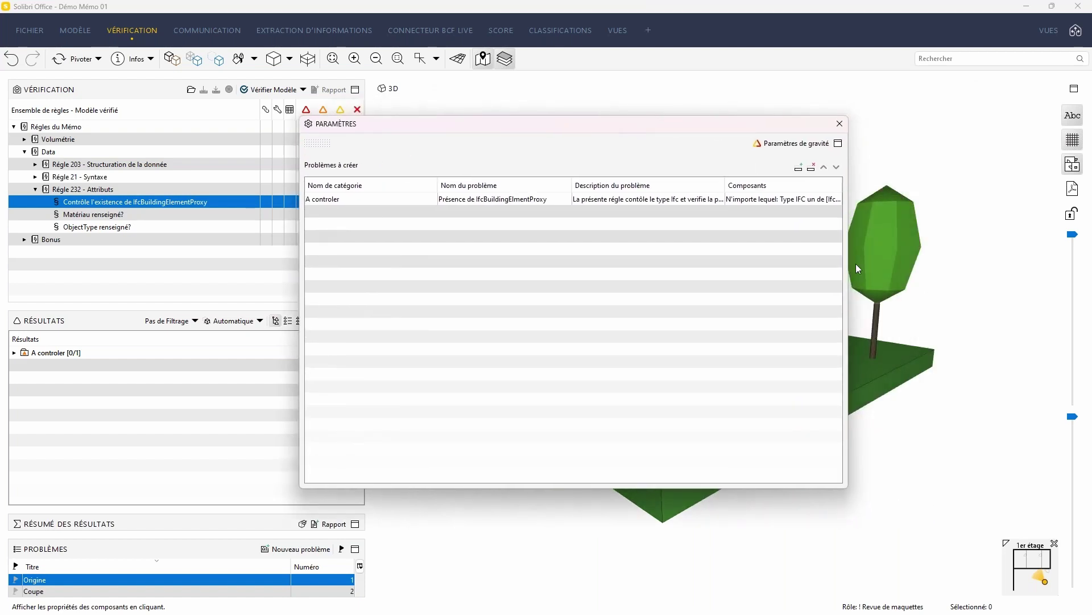
left_click_drag(849, 265, 1063, 269)
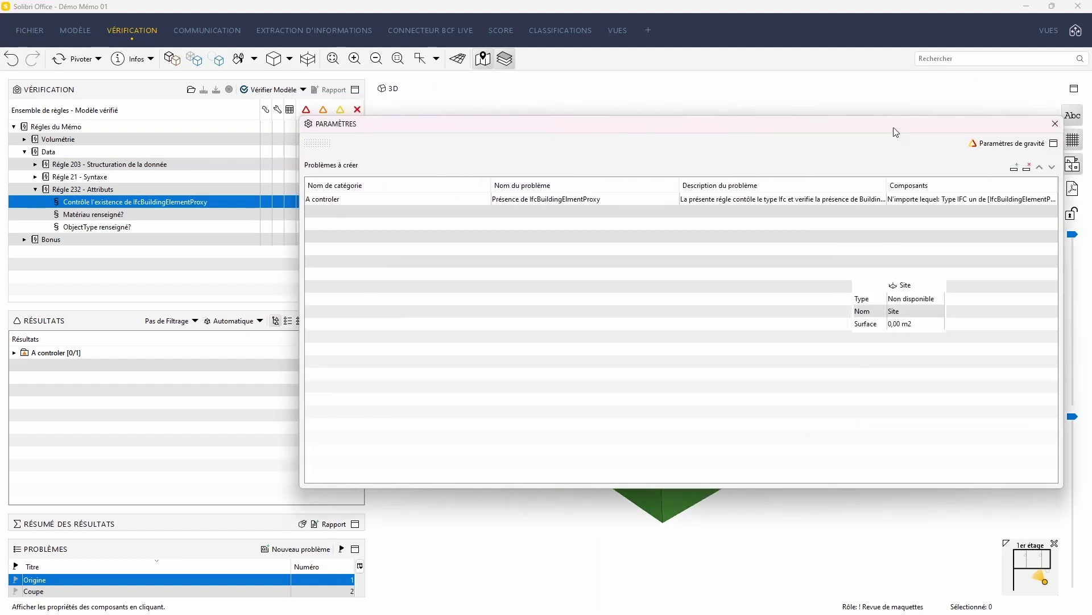
left_click_drag(885, 134, 706, 133)
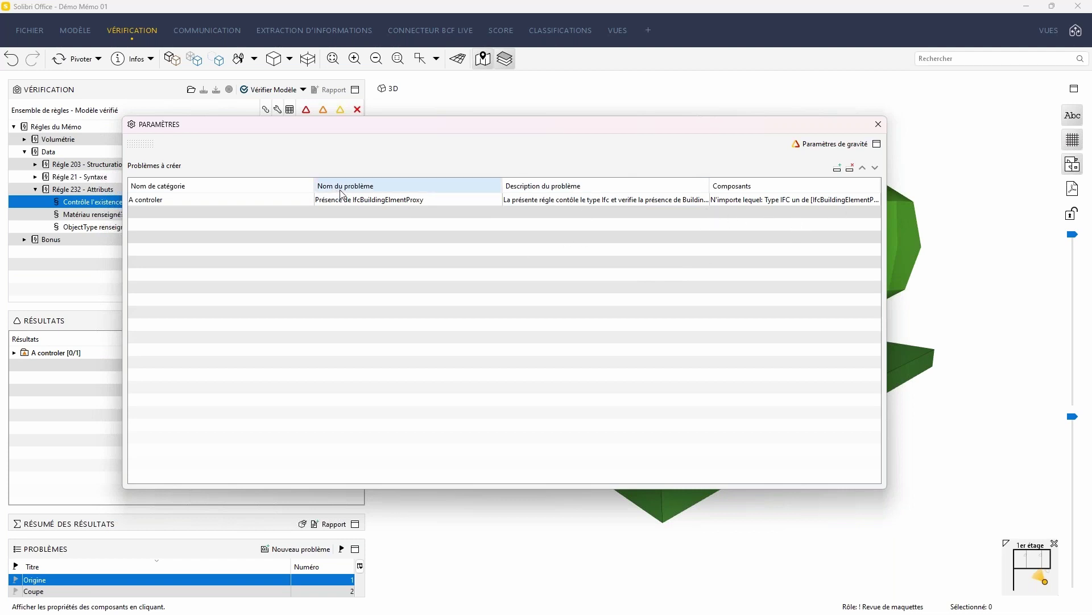
left_click(879, 125)
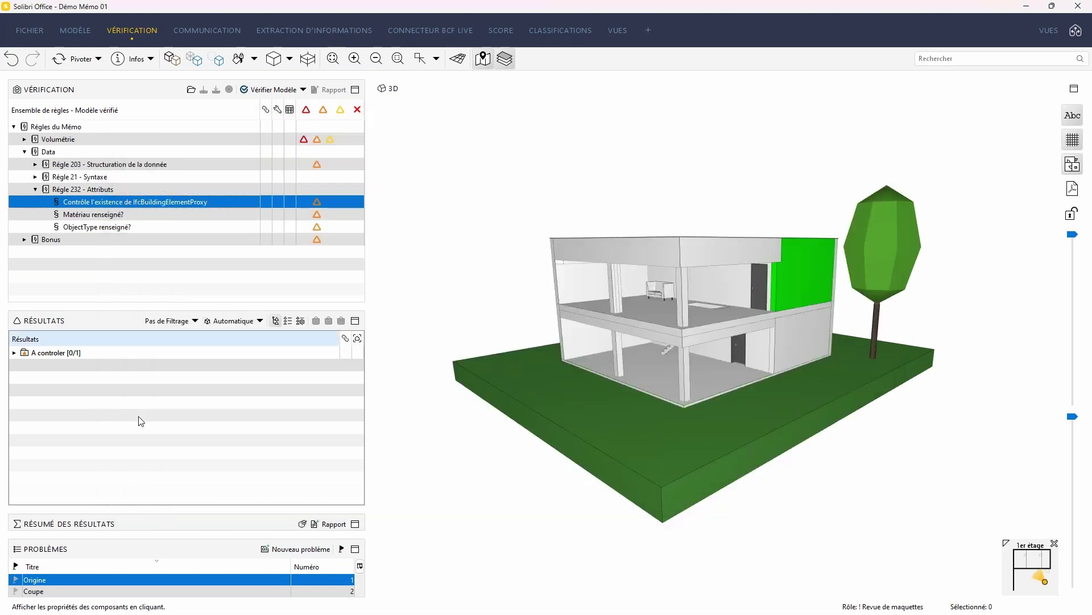
Expand the A controler results down to the objects and show Présence de IfcBuildingElmentProxy with the Transparent visualisation.
left_click(15, 352)
left_click(49, 367)
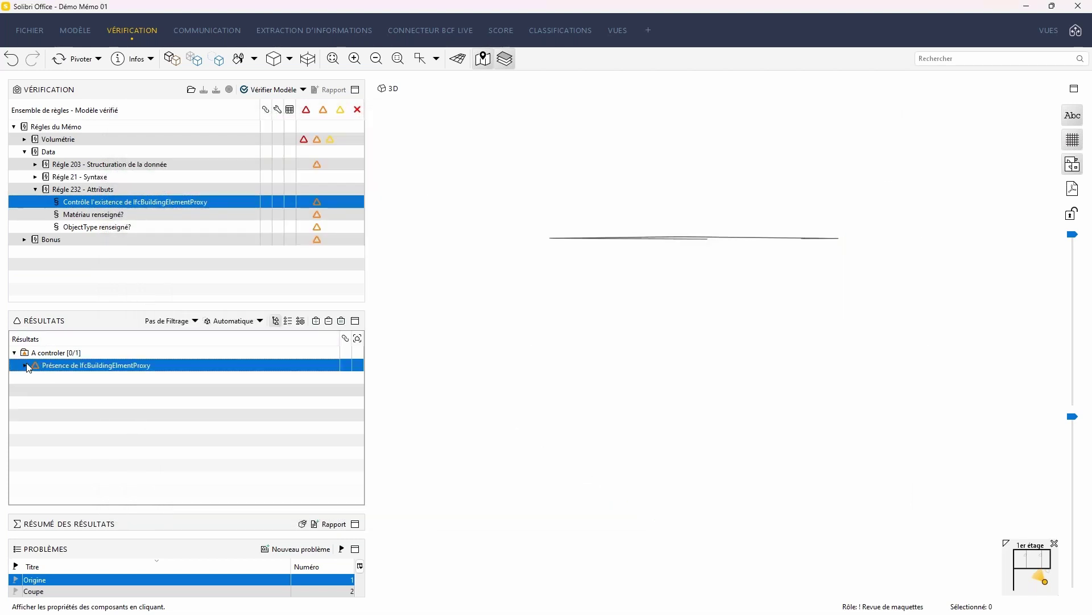
left_click(25, 366)
left_click(60, 377)
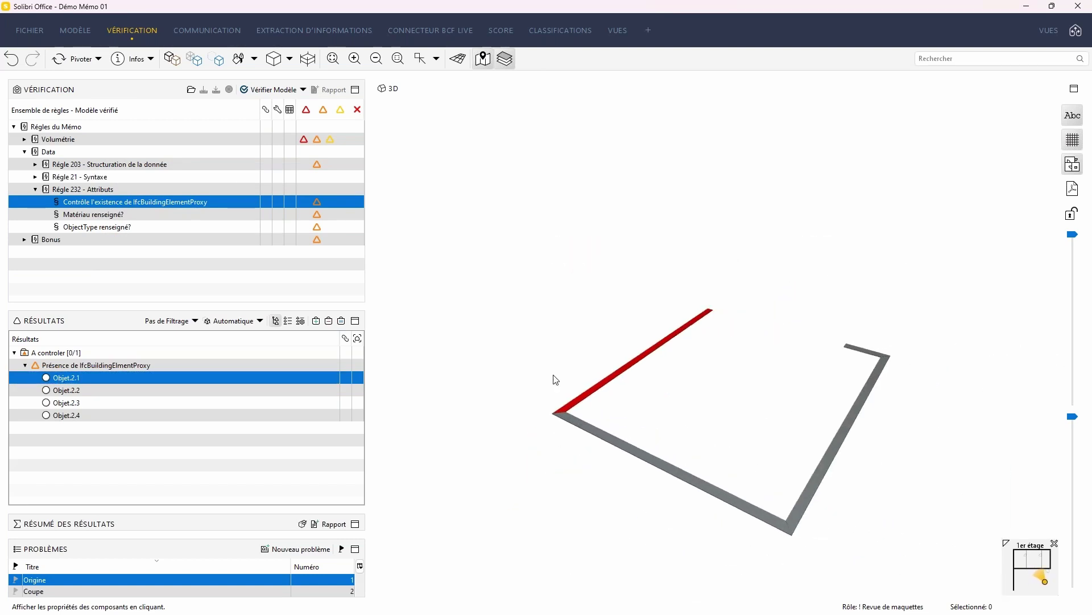
left_click(259, 320)
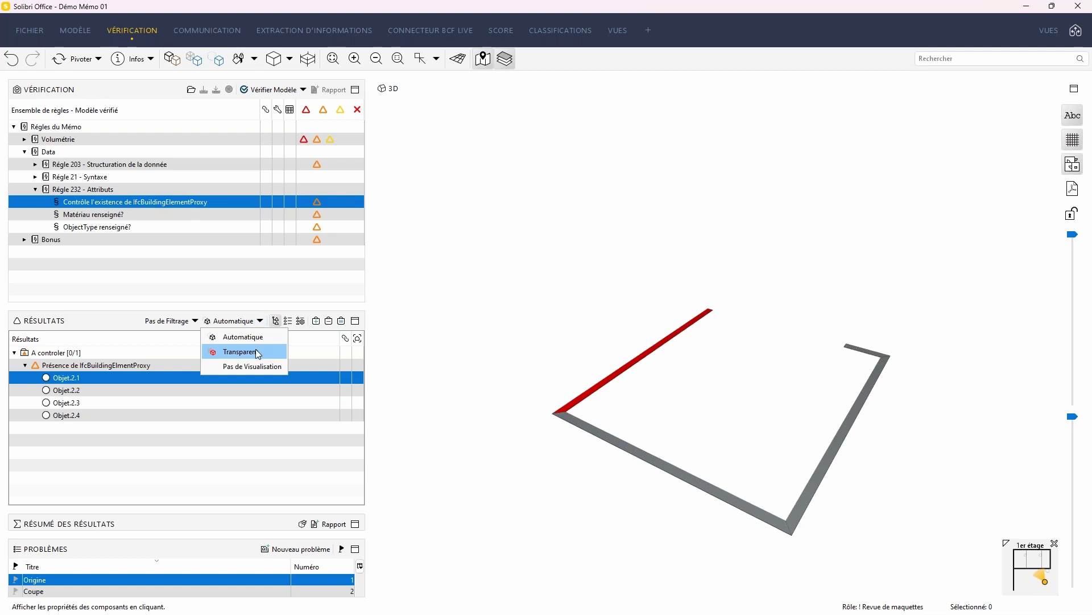
left_click(255, 349)
left_click(69, 365)
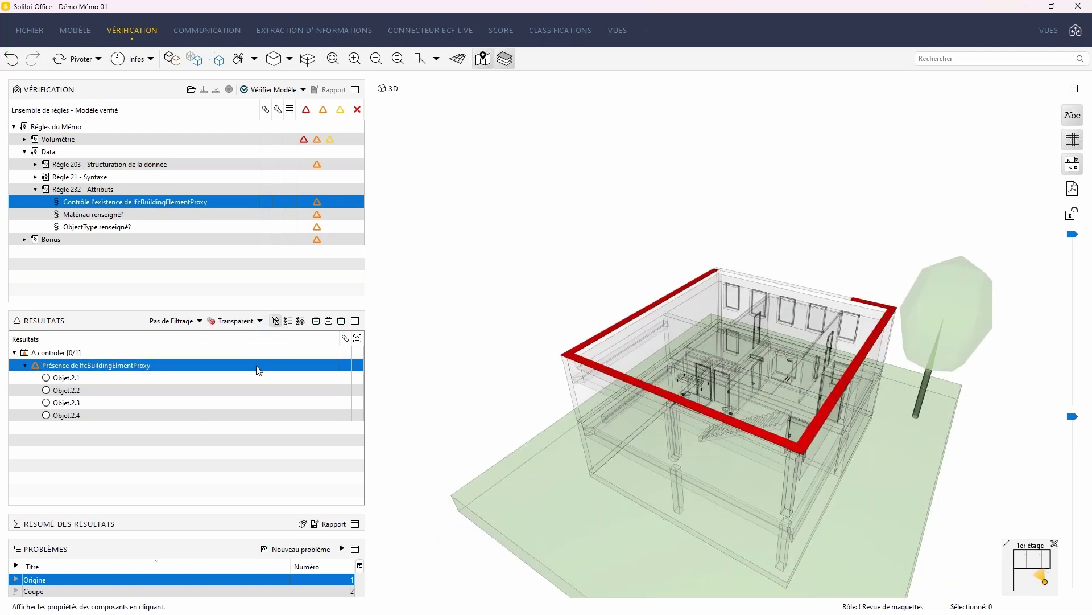
Add a slide to the Présence de IfcBuildingElmentProxy result, check its title and description in the enlarged problem details, and close them.
right_click(254, 370)
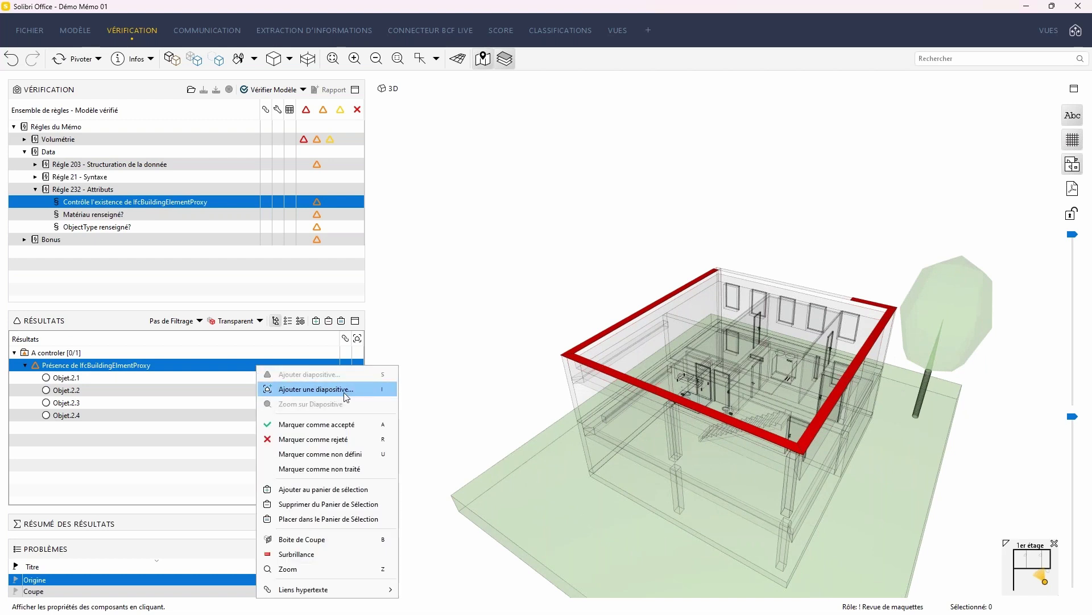
left_click(319, 389)
left_click_drag(613, 195, 561, 85)
left_click_drag(495, 320, 515, 540)
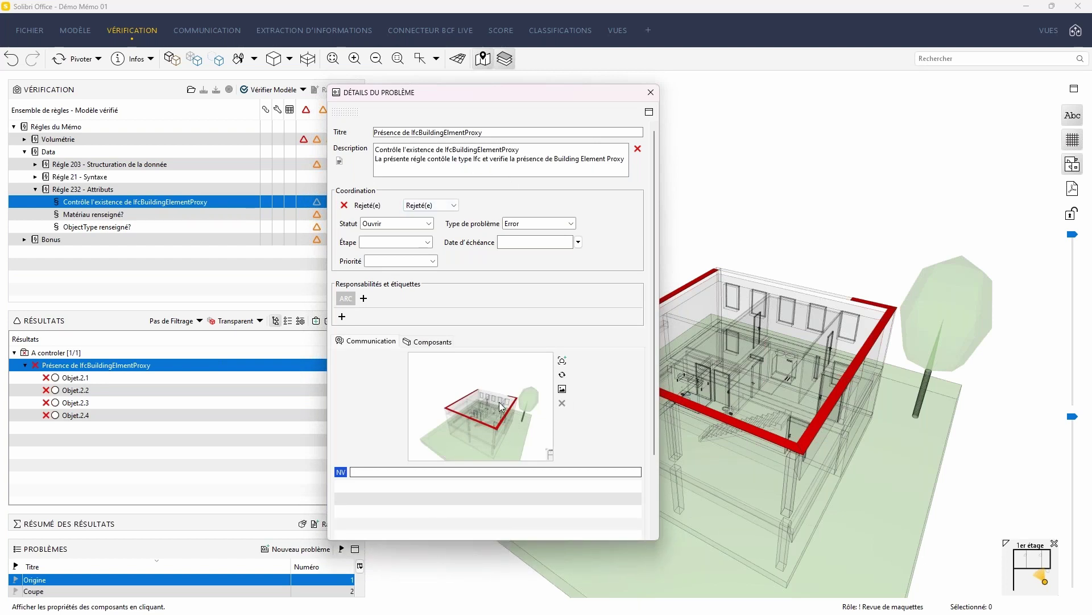
left_click(499, 132)
key("Tab")
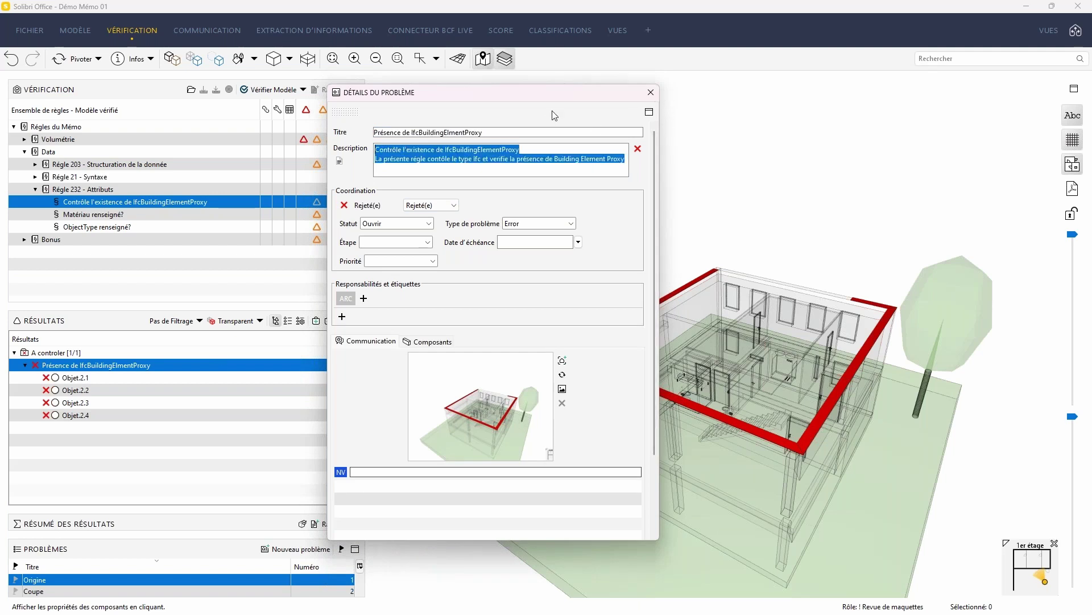
key("shift+Tab")
key("Tab")
left_click(651, 93)
Reopen the IfcBuildingElementProxy rule parameters, inspect the component filter associated with the problem, and close both windows without changing anything.
right_click(197, 201)
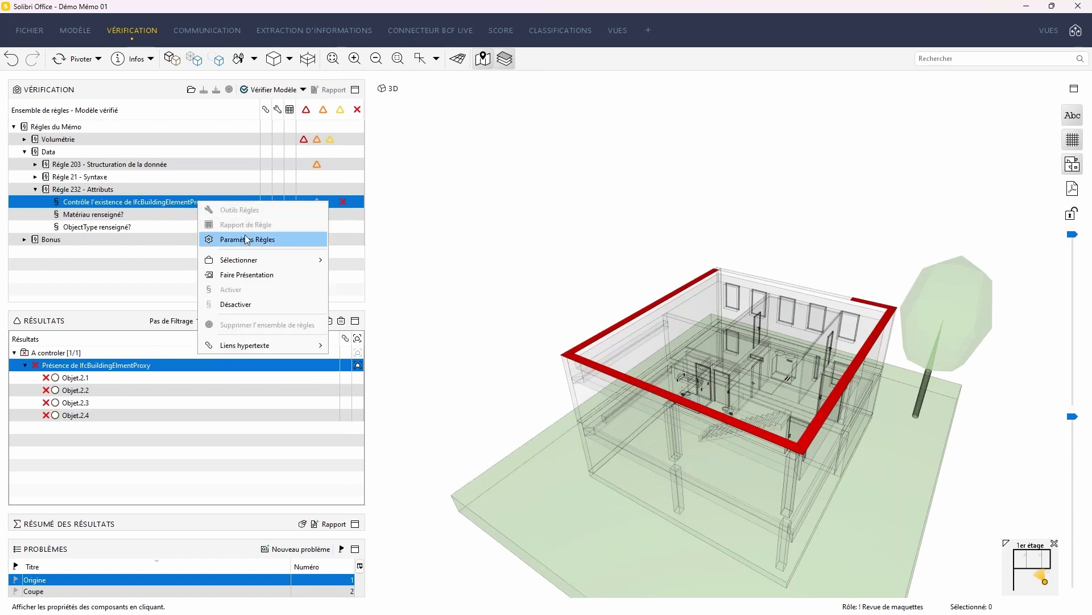
left_click(247, 239)
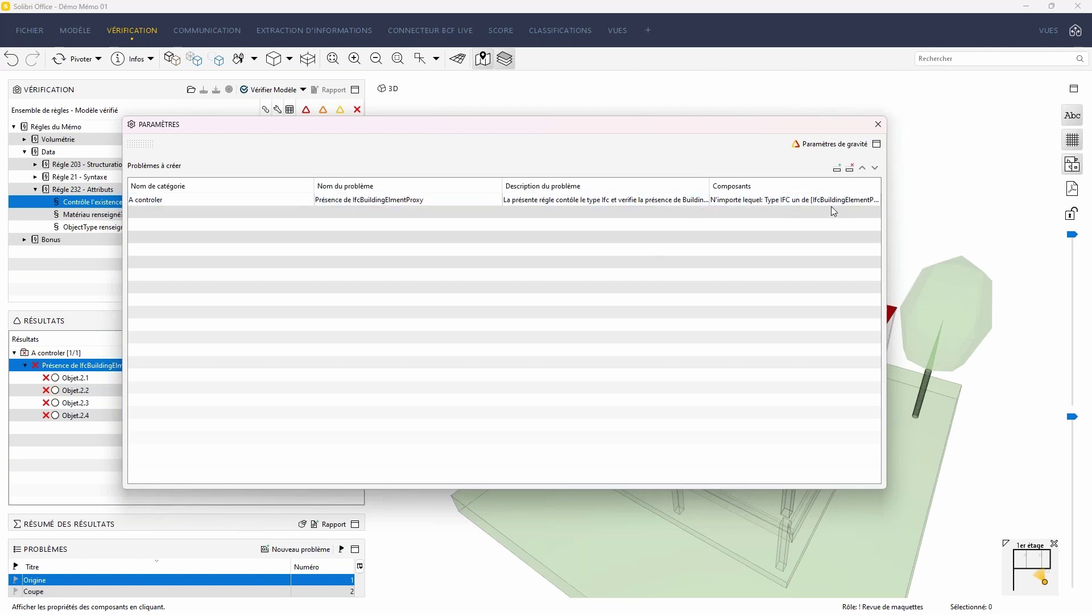
left_click(861, 197)
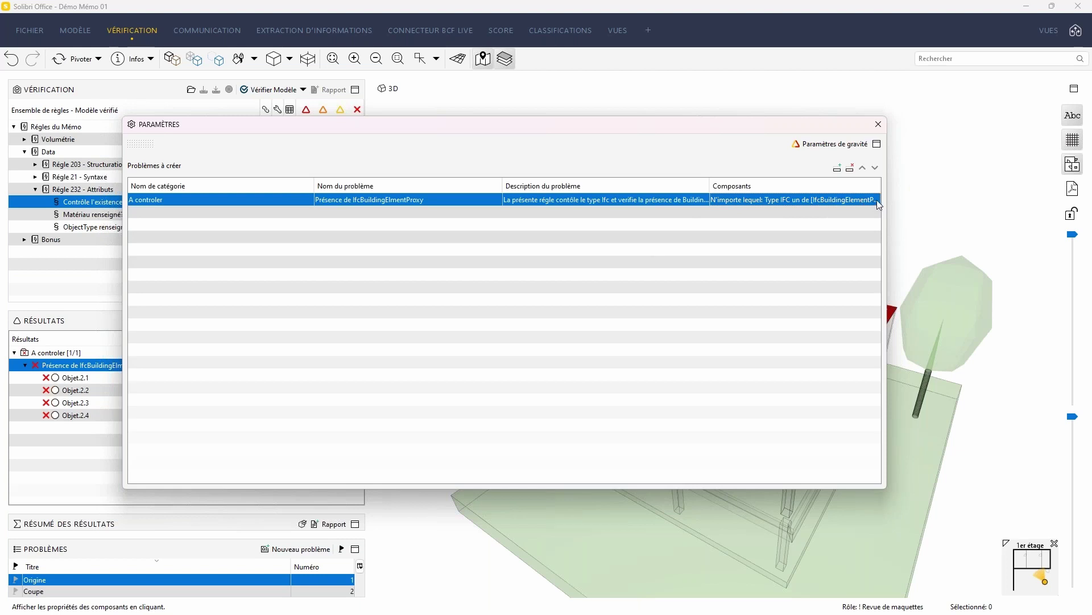
left_click_drag(886, 199, 1018, 200)
double_click(1001, 200)
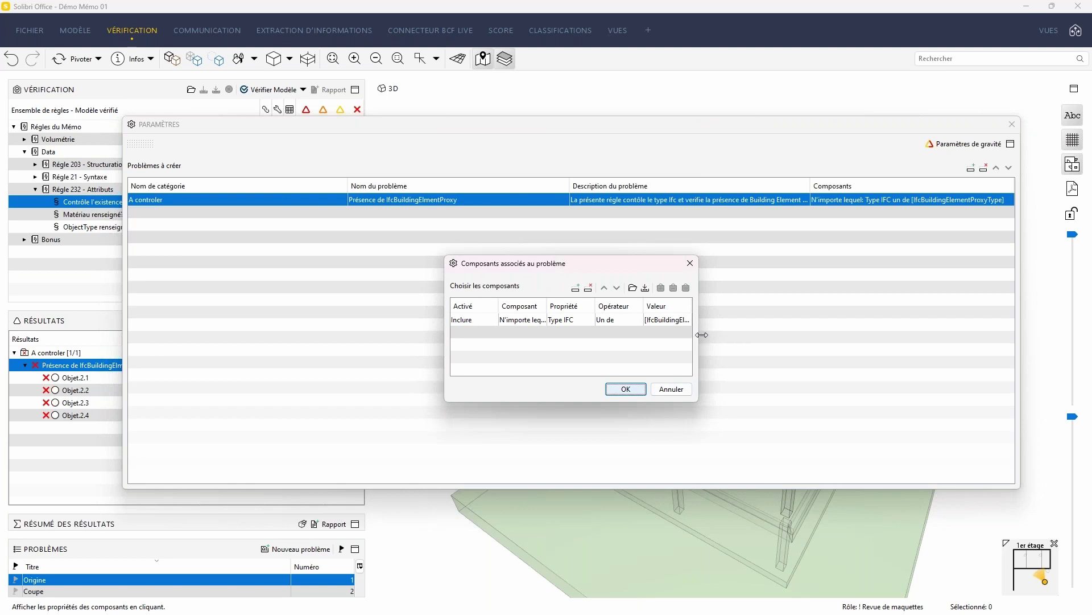
left_click_drag(702, 335, 981, 340)
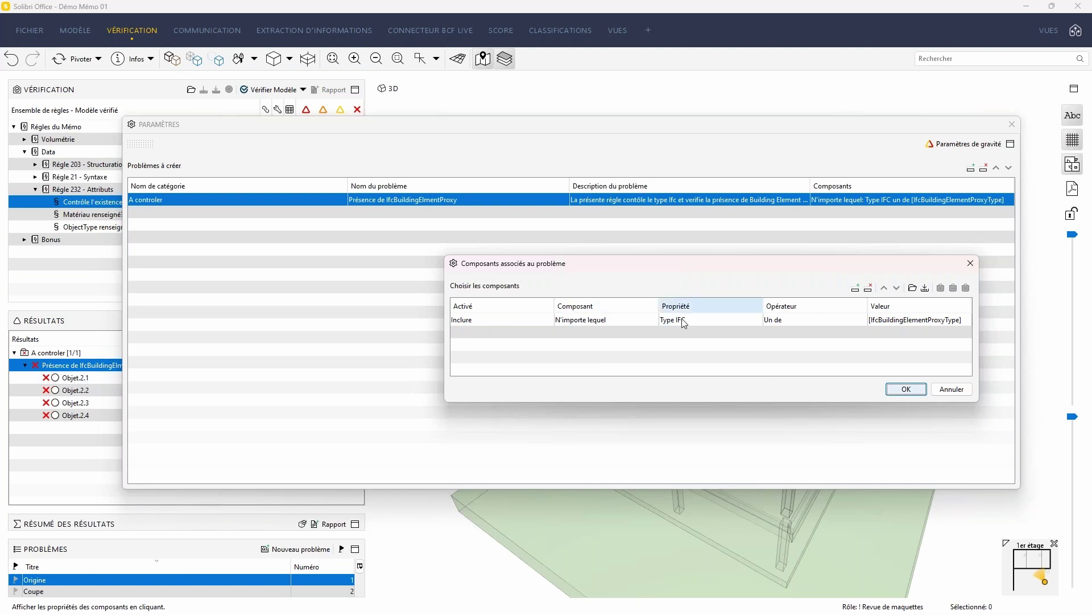
left_click(871, 323)
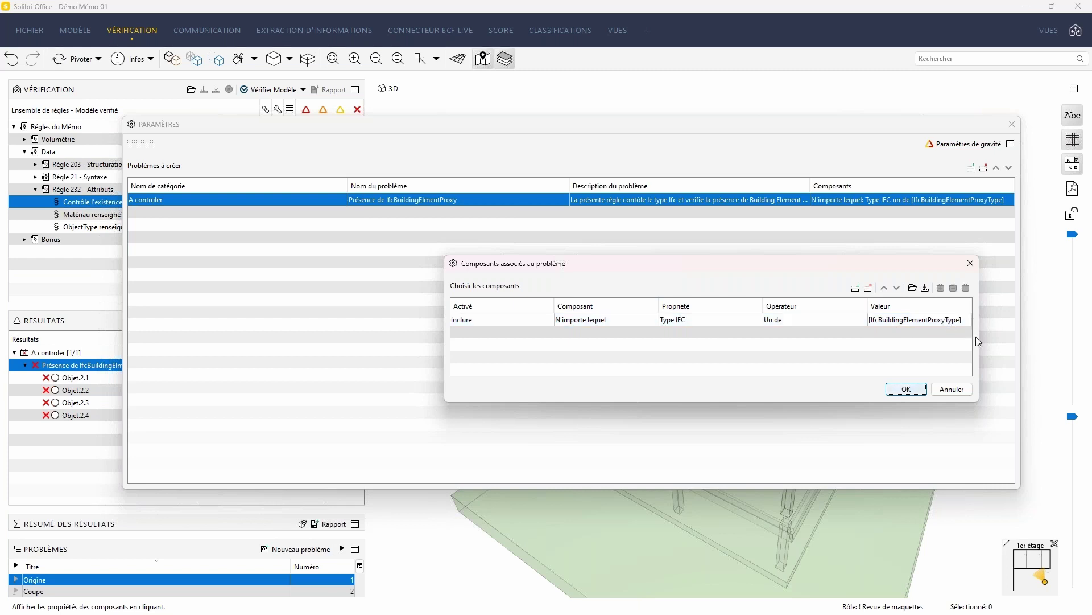
left_click(951, 389)
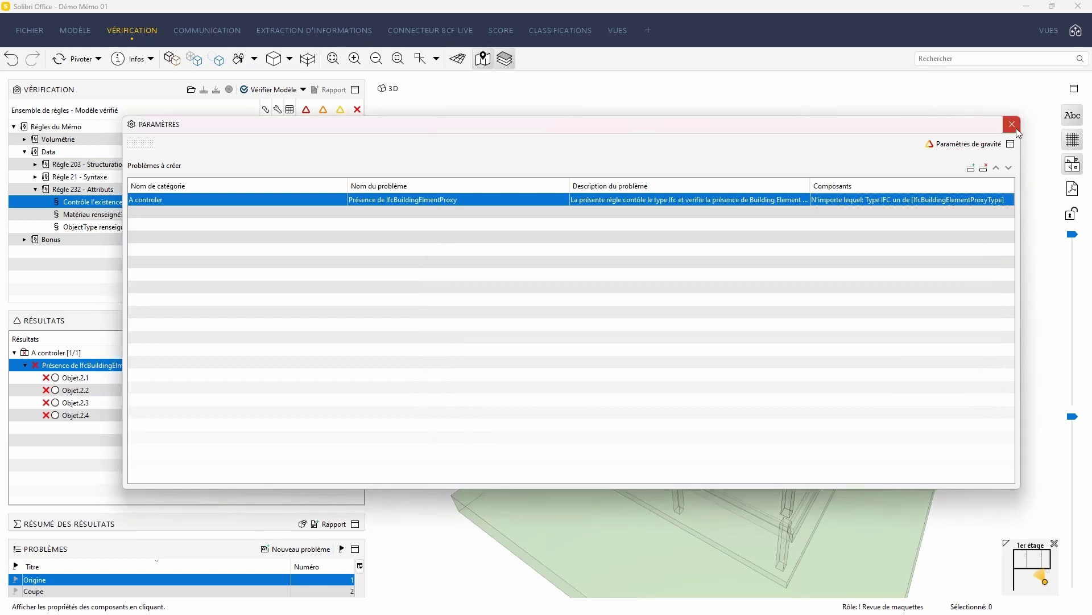
left_click(1016, 129)
Inspect the identification data and IFC type of the beam along the roof's front edge in an enlarged info window, and close it.
left_click(576, 362)
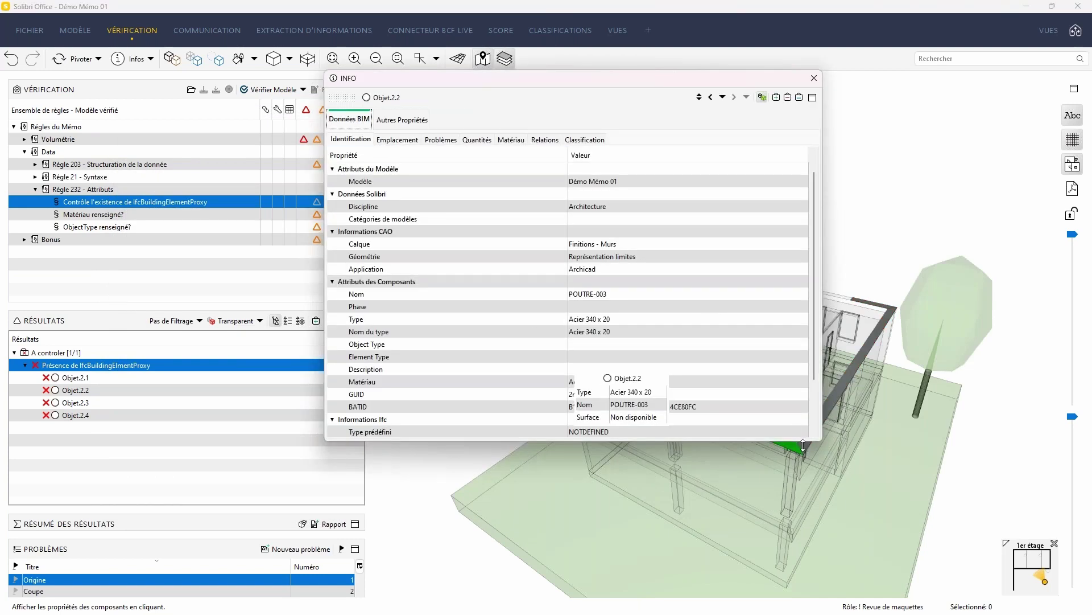
double_click(802, 445)
left_click_drag(619, 80, 314, 21)
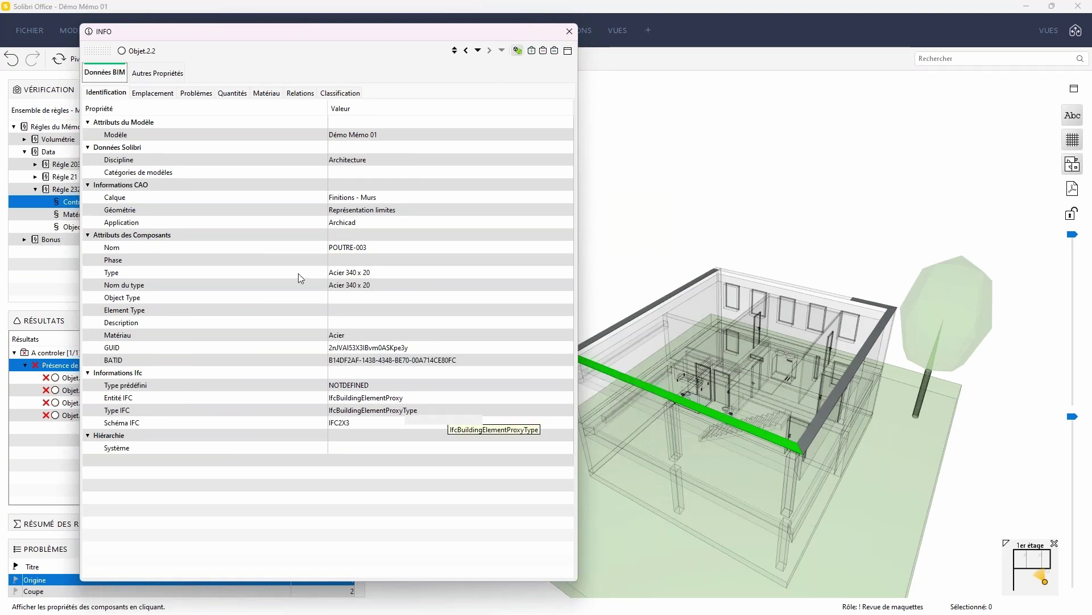
left_click(569, 31)
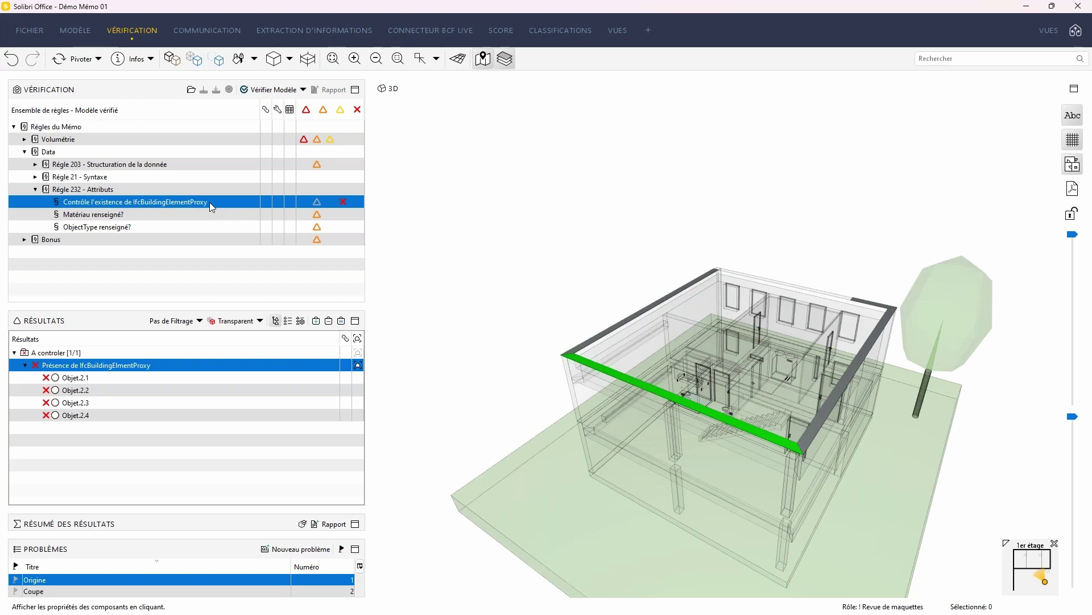
Display the Attribut manquant results of Matériau renseigné? and inspect the identification data of the heat pump unit outside the building.
left_click(136, 221)
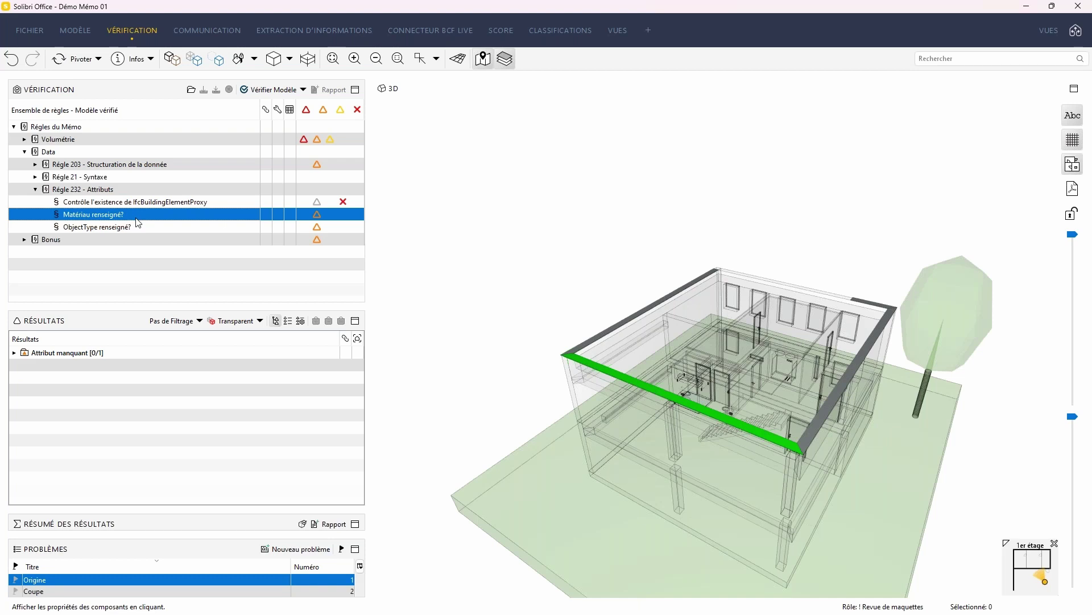
double_click(62, 353)
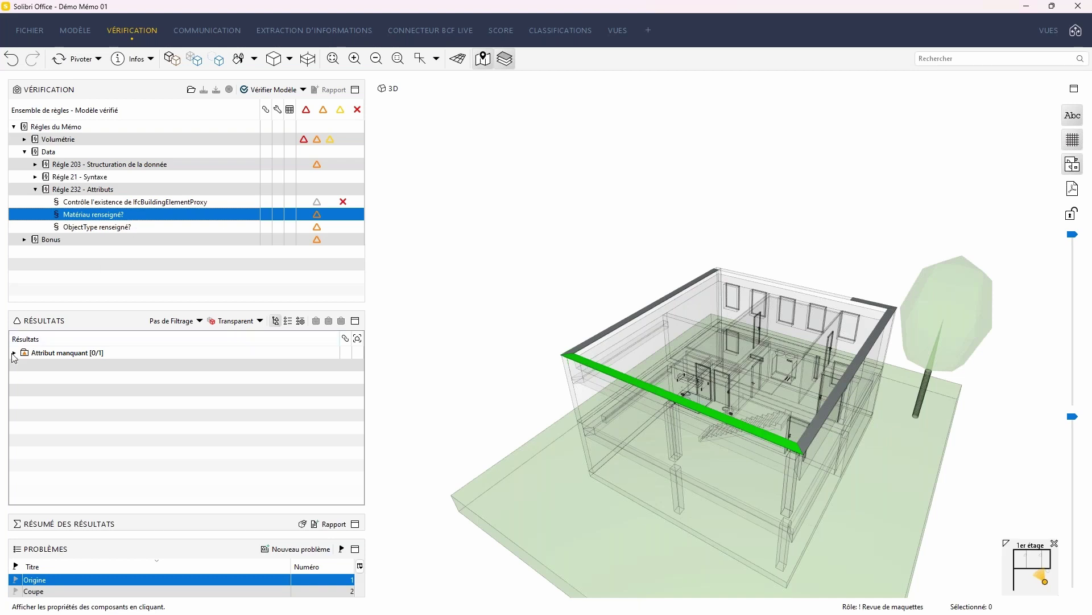
left_click(62, 353)
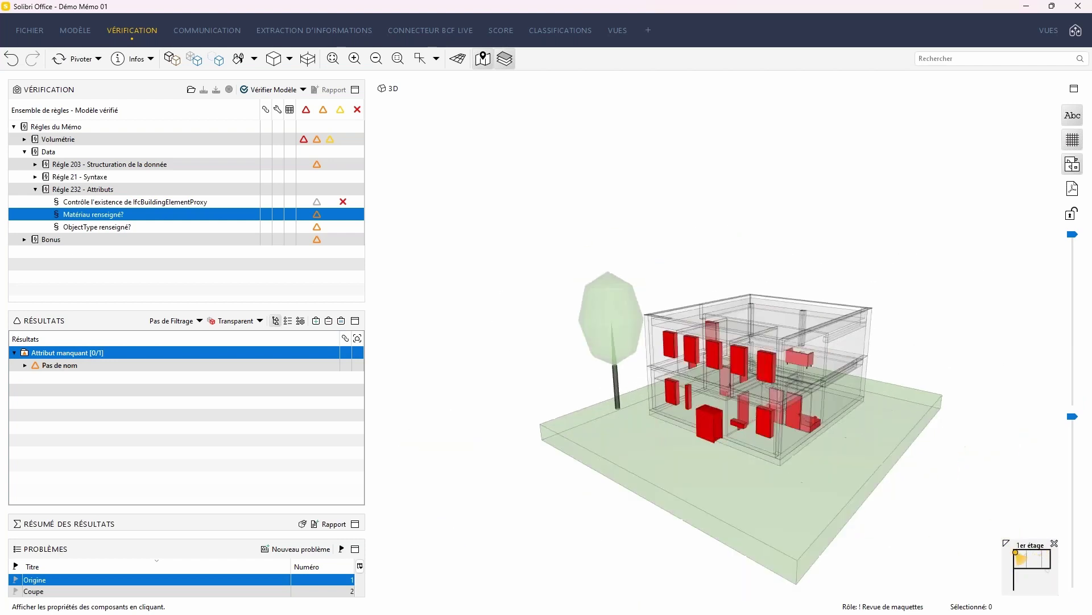
scroll(746, 404, "up", 2)
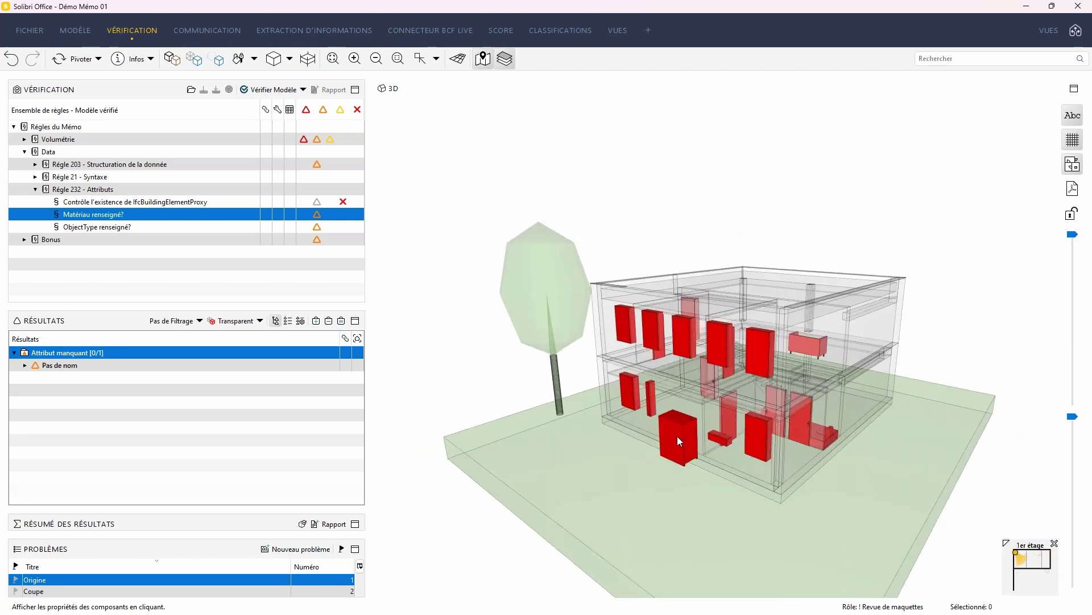
left_click(677, 435)
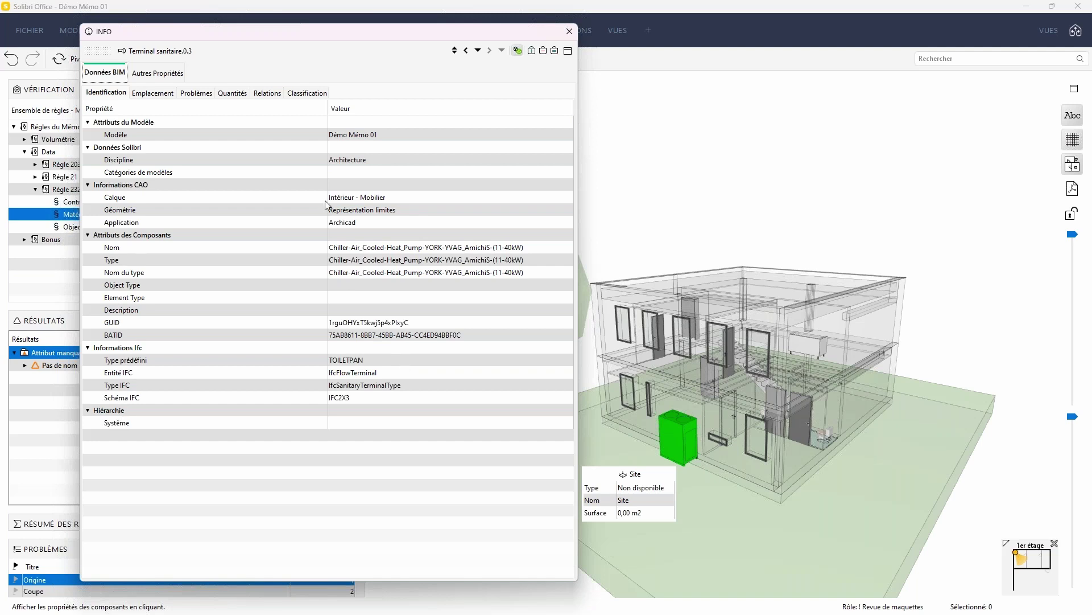
left_click(569, 31)
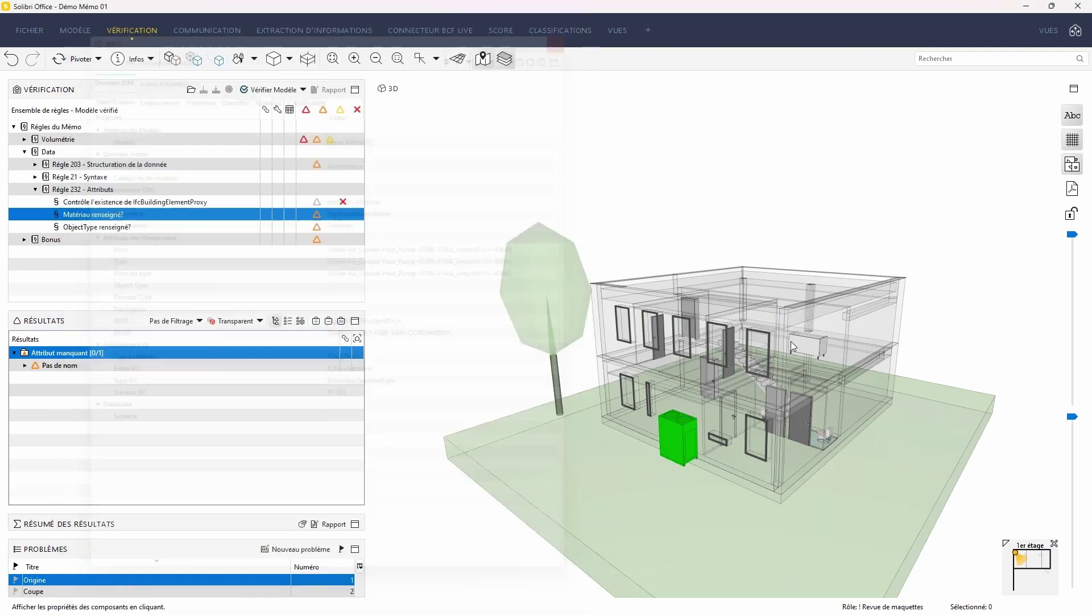
Display the Attribut manquant results of ObjectType renseigné? and check the Object Type attribute of the upper-floor exterior wall.
left_click(86, 228)
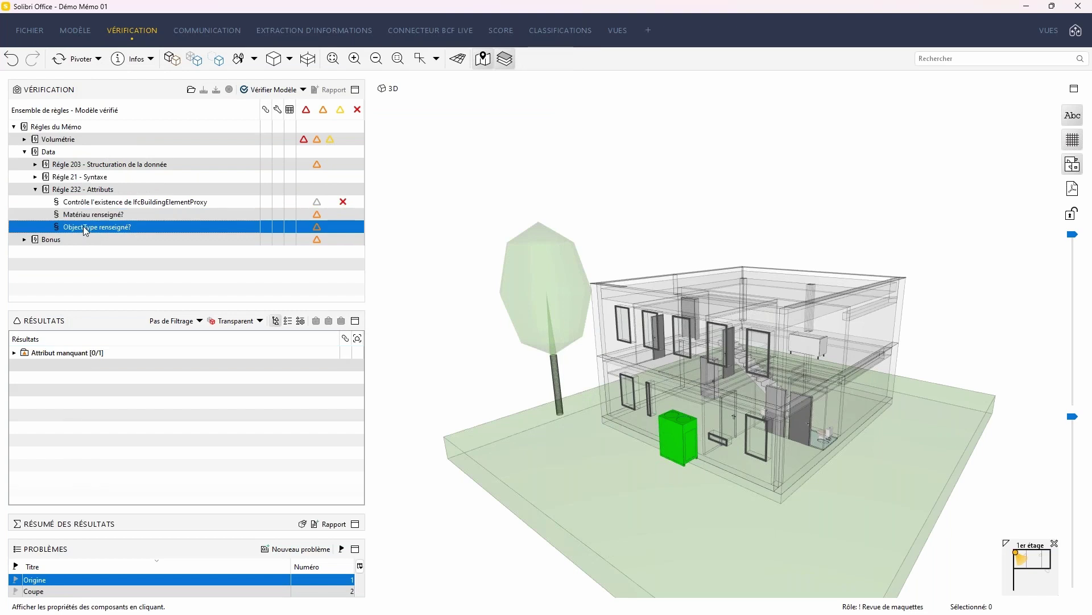
left_click(14, 352)
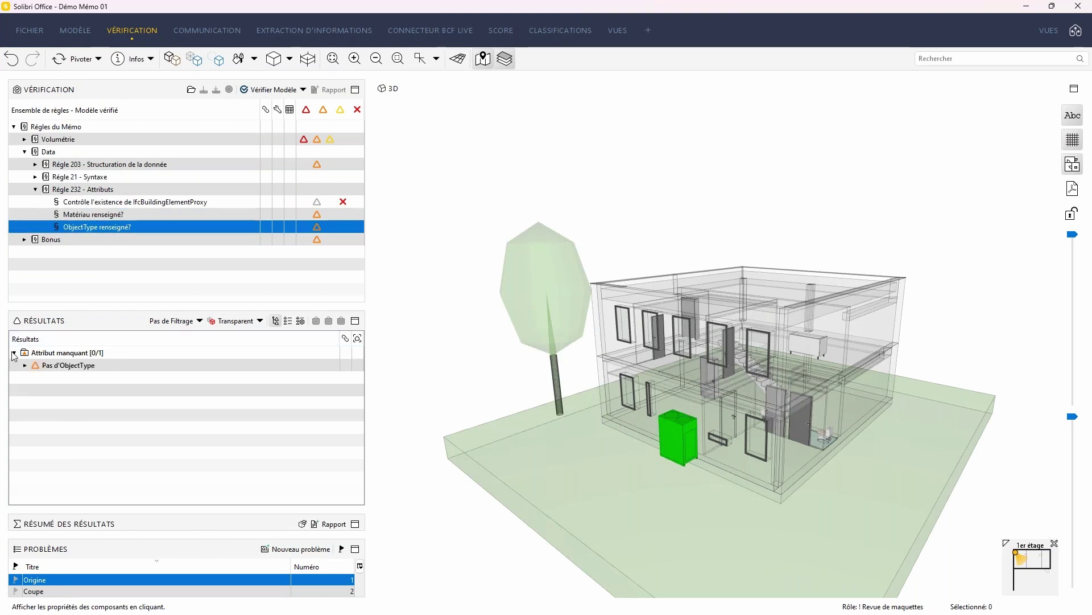
left_click(67, 353)
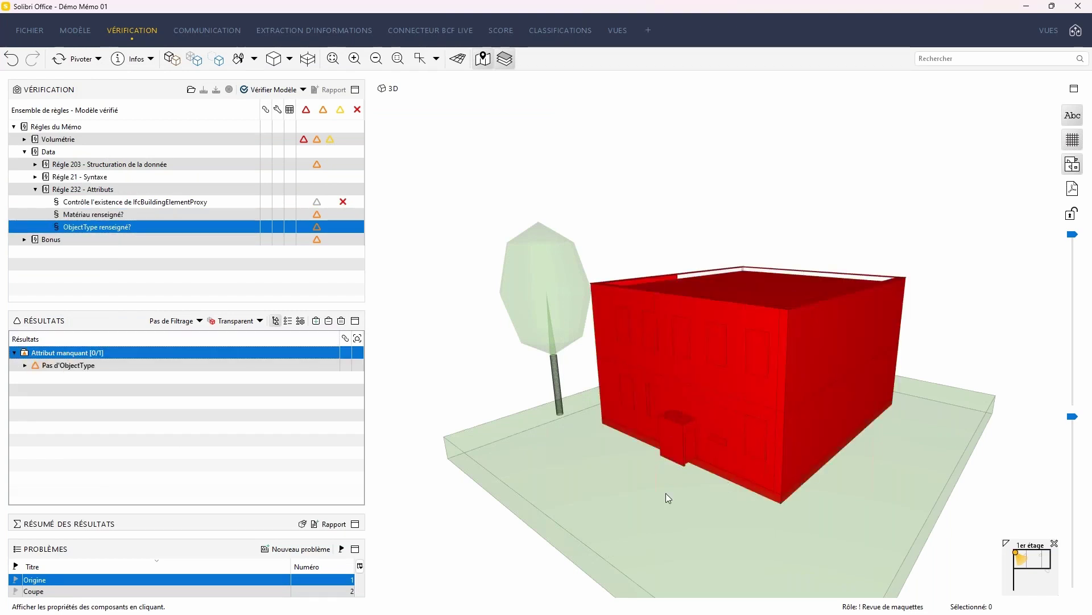
left_click(821, 344)
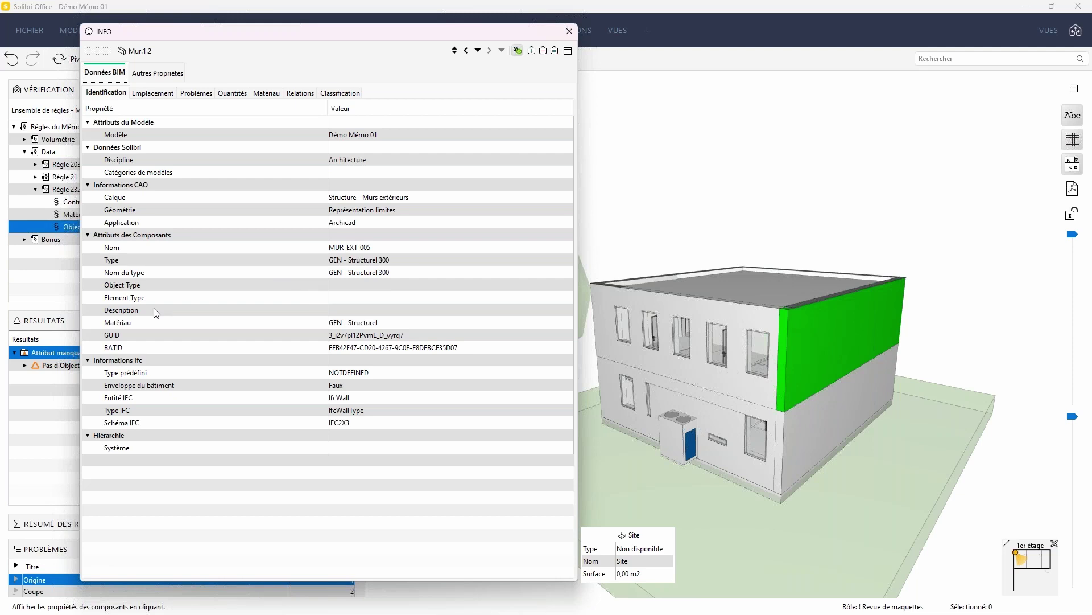
left_click(569, 31)
left_click_drag(671, 239, 625, 289)
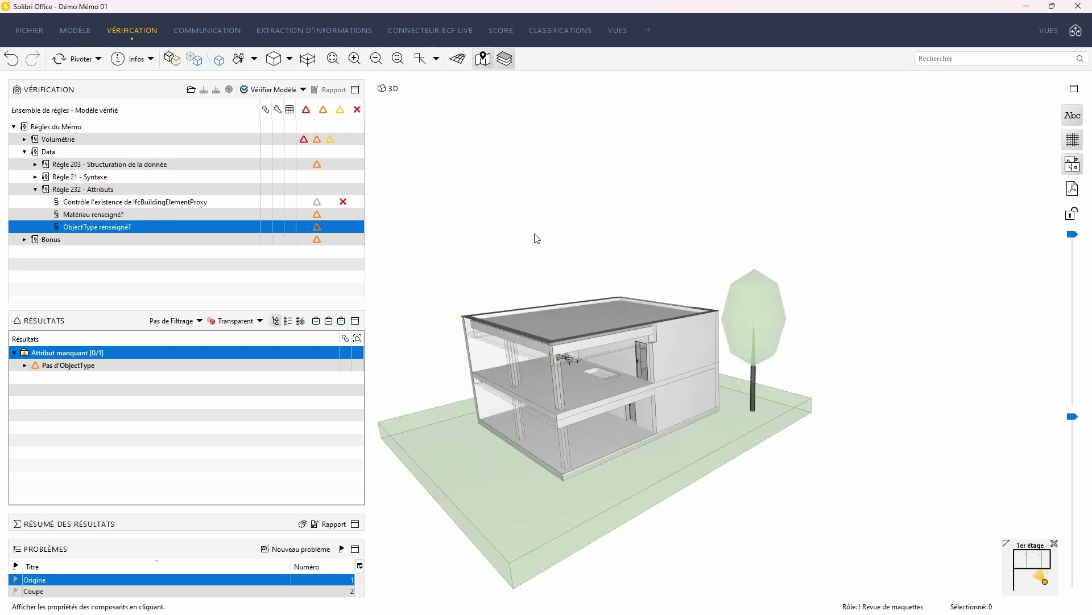